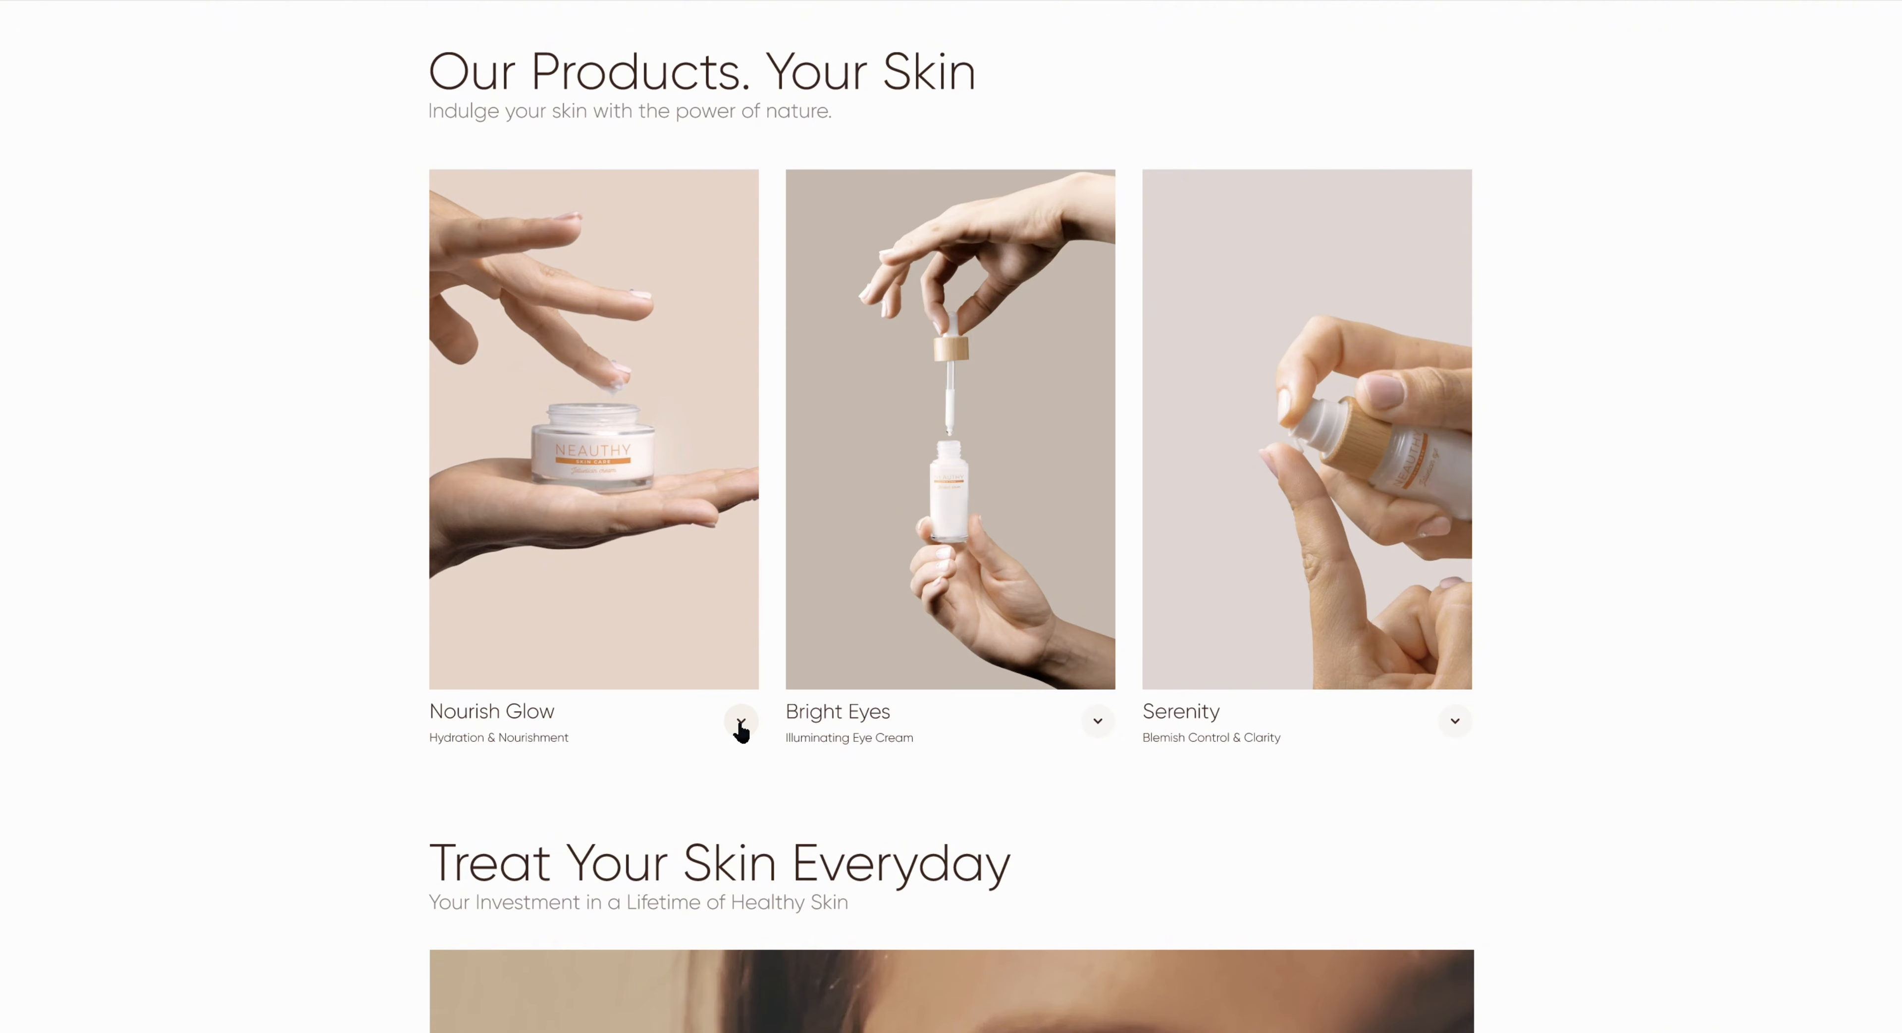
# Step: Expand and collapse the Nourish Glow, Serenity and Bright Eyes cards in the prototype preview to examine their interaction
pyautogui.click(740, 721)
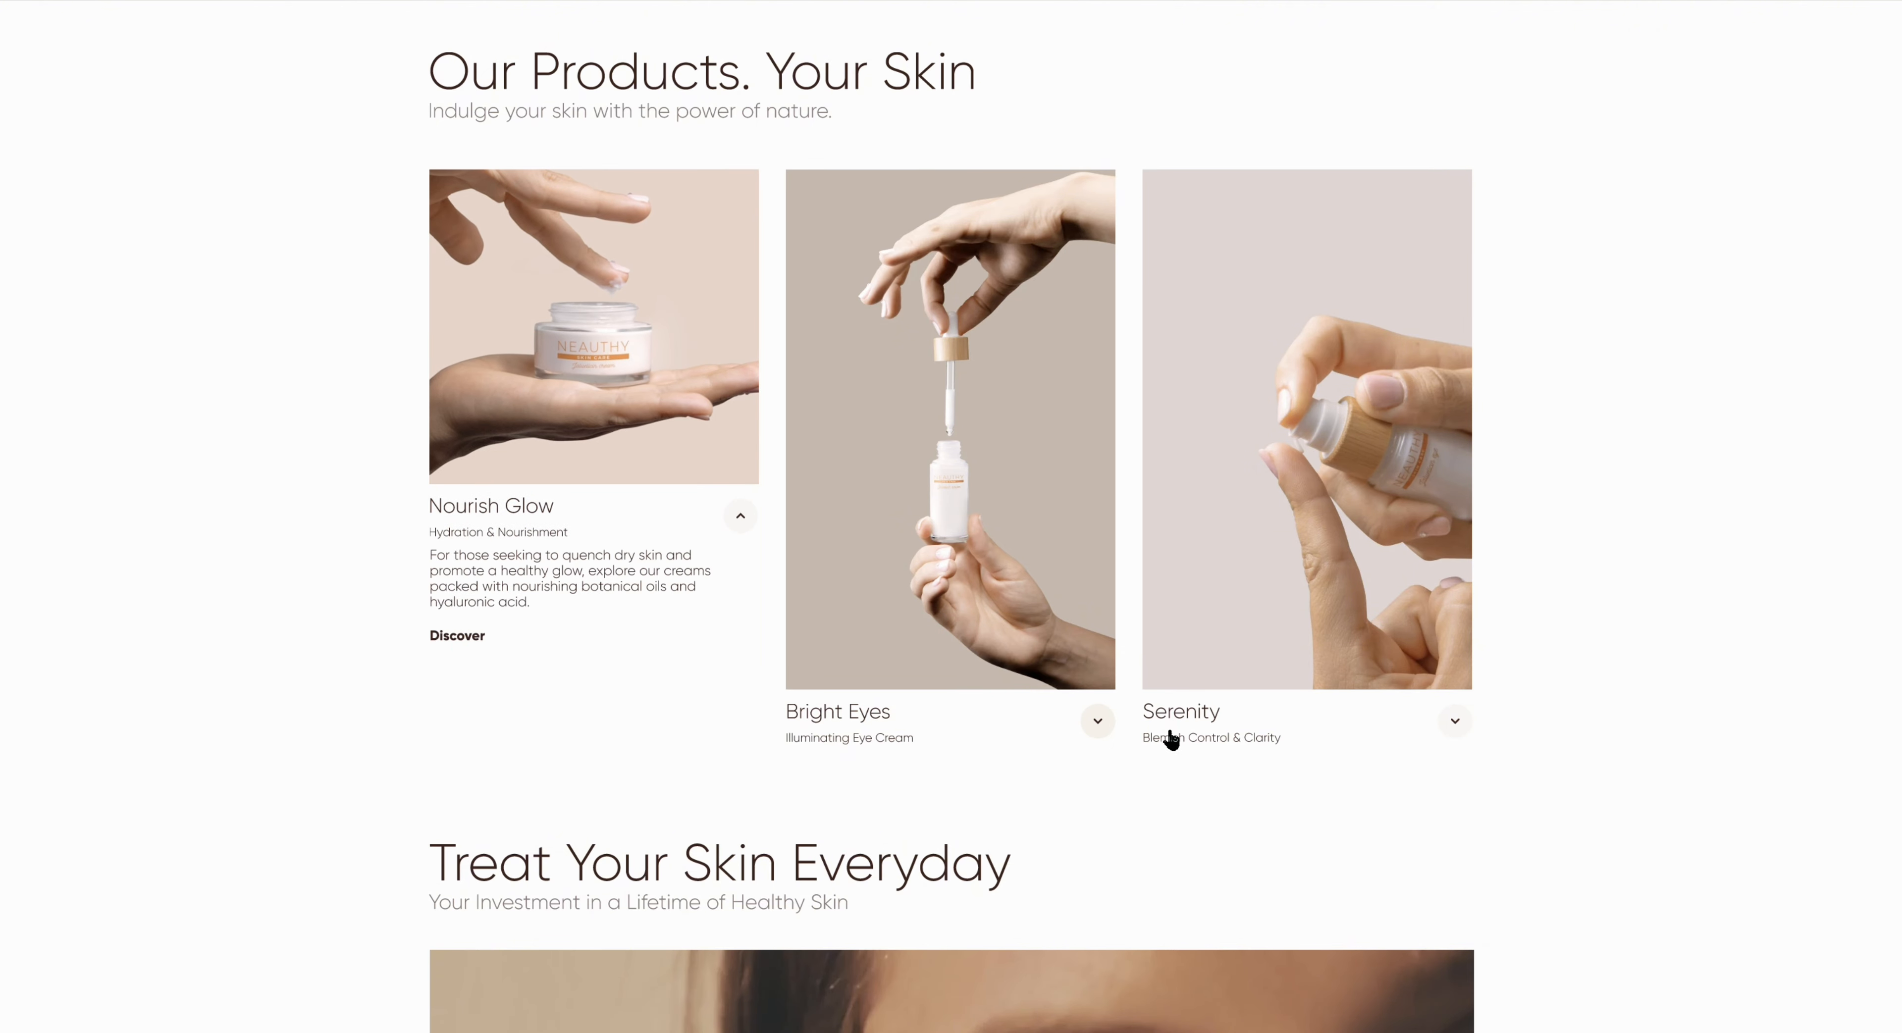
pyautogui.click(1455, 721)
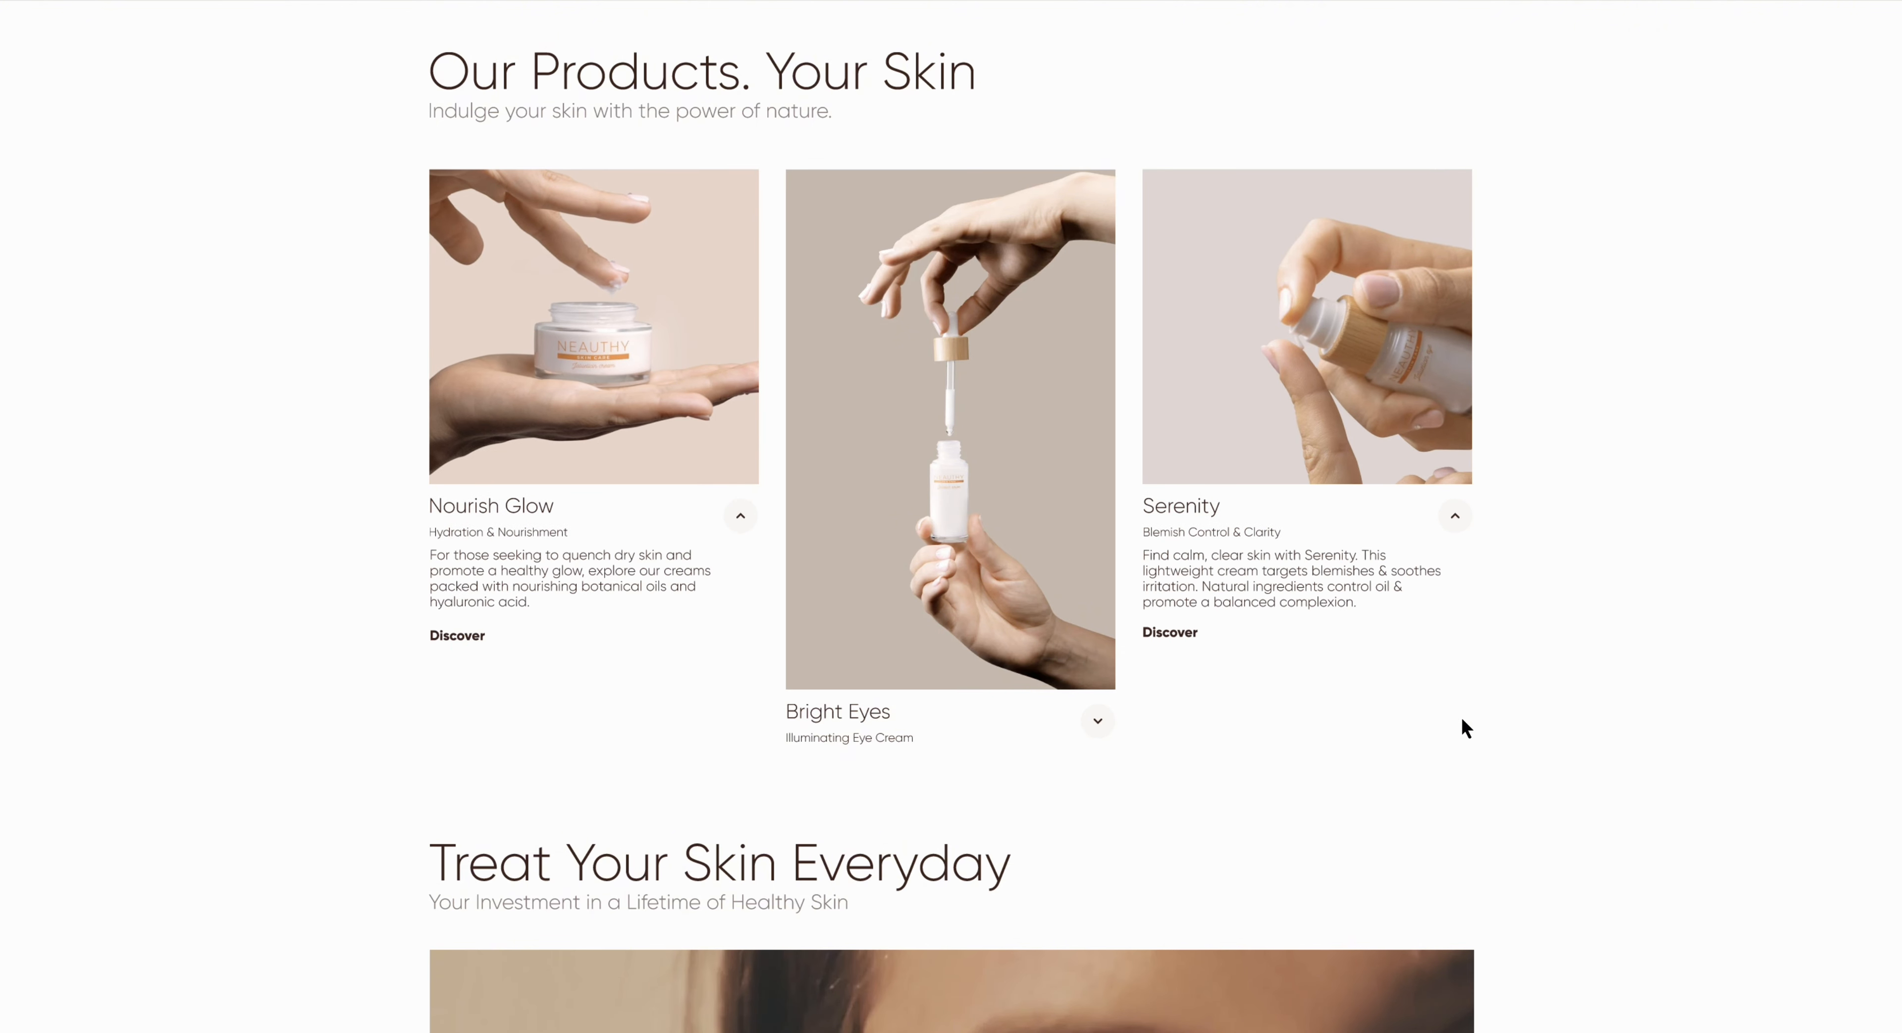
pyautogui.click(1097, 722)
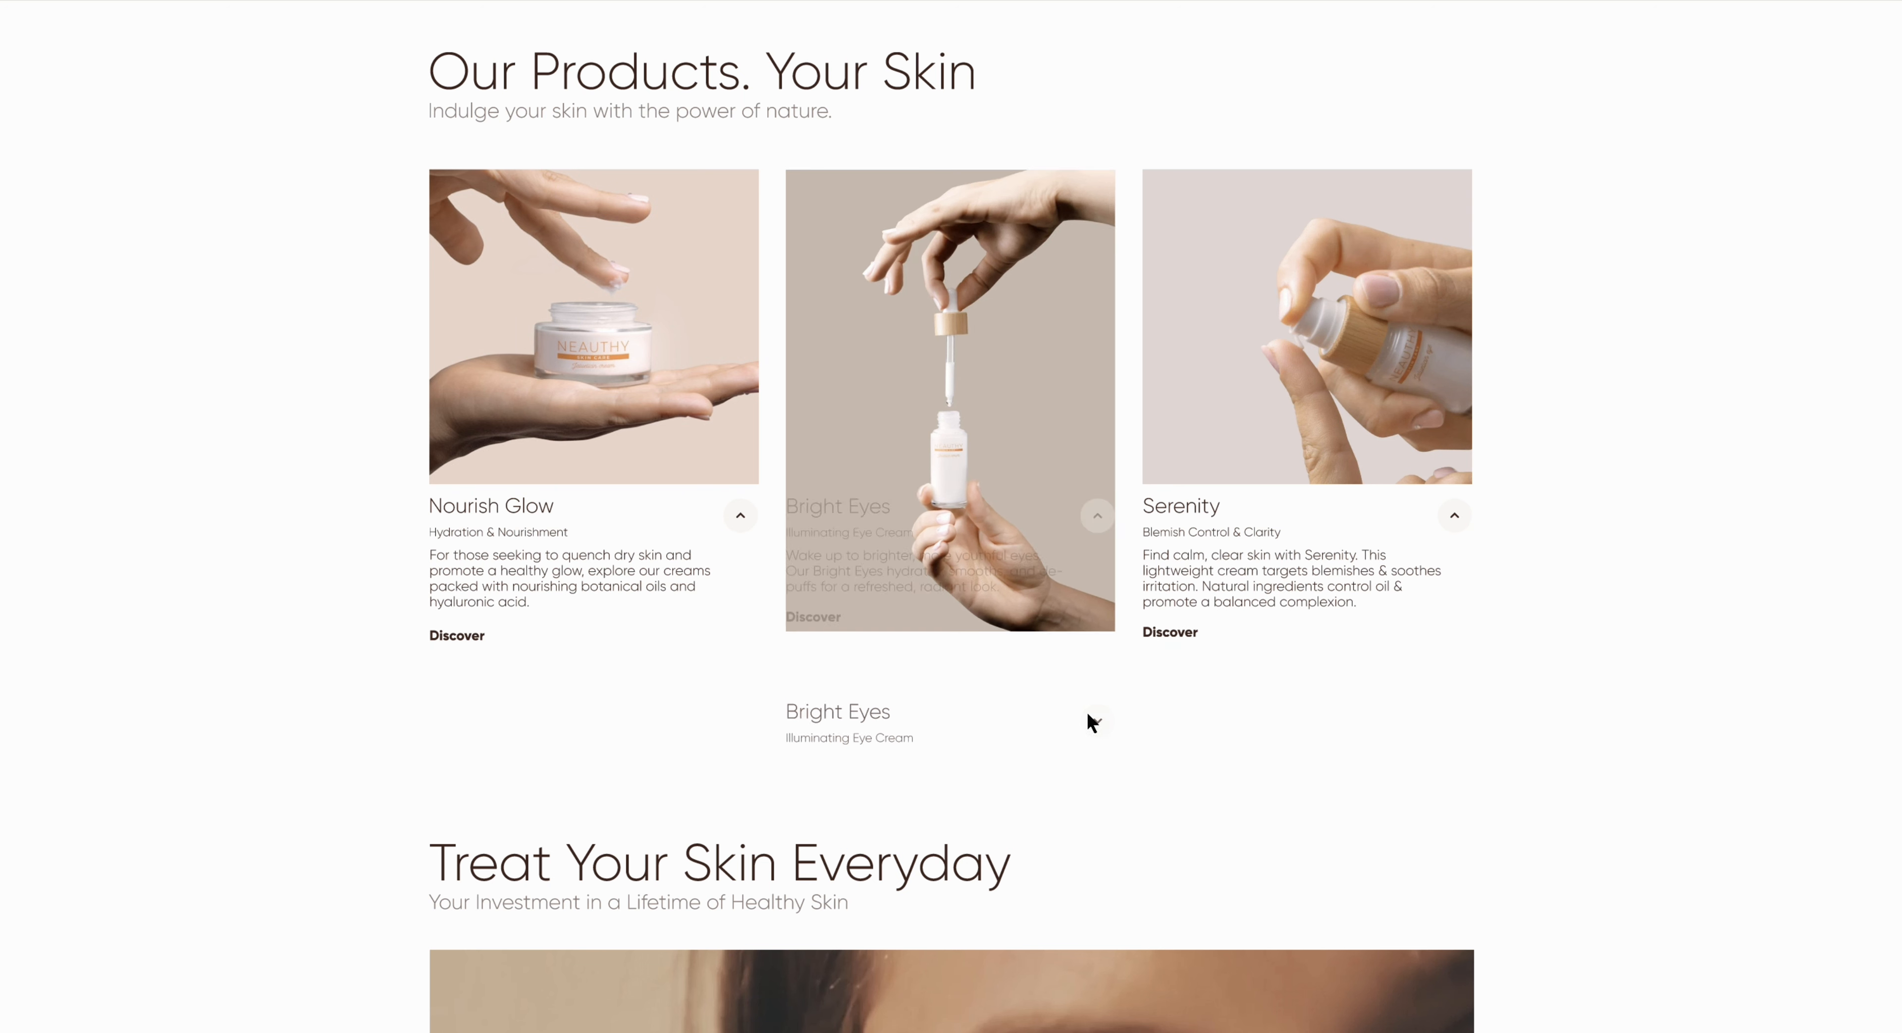
pyautogui.click(740, 521)
pyautogui.click(1451, 520)
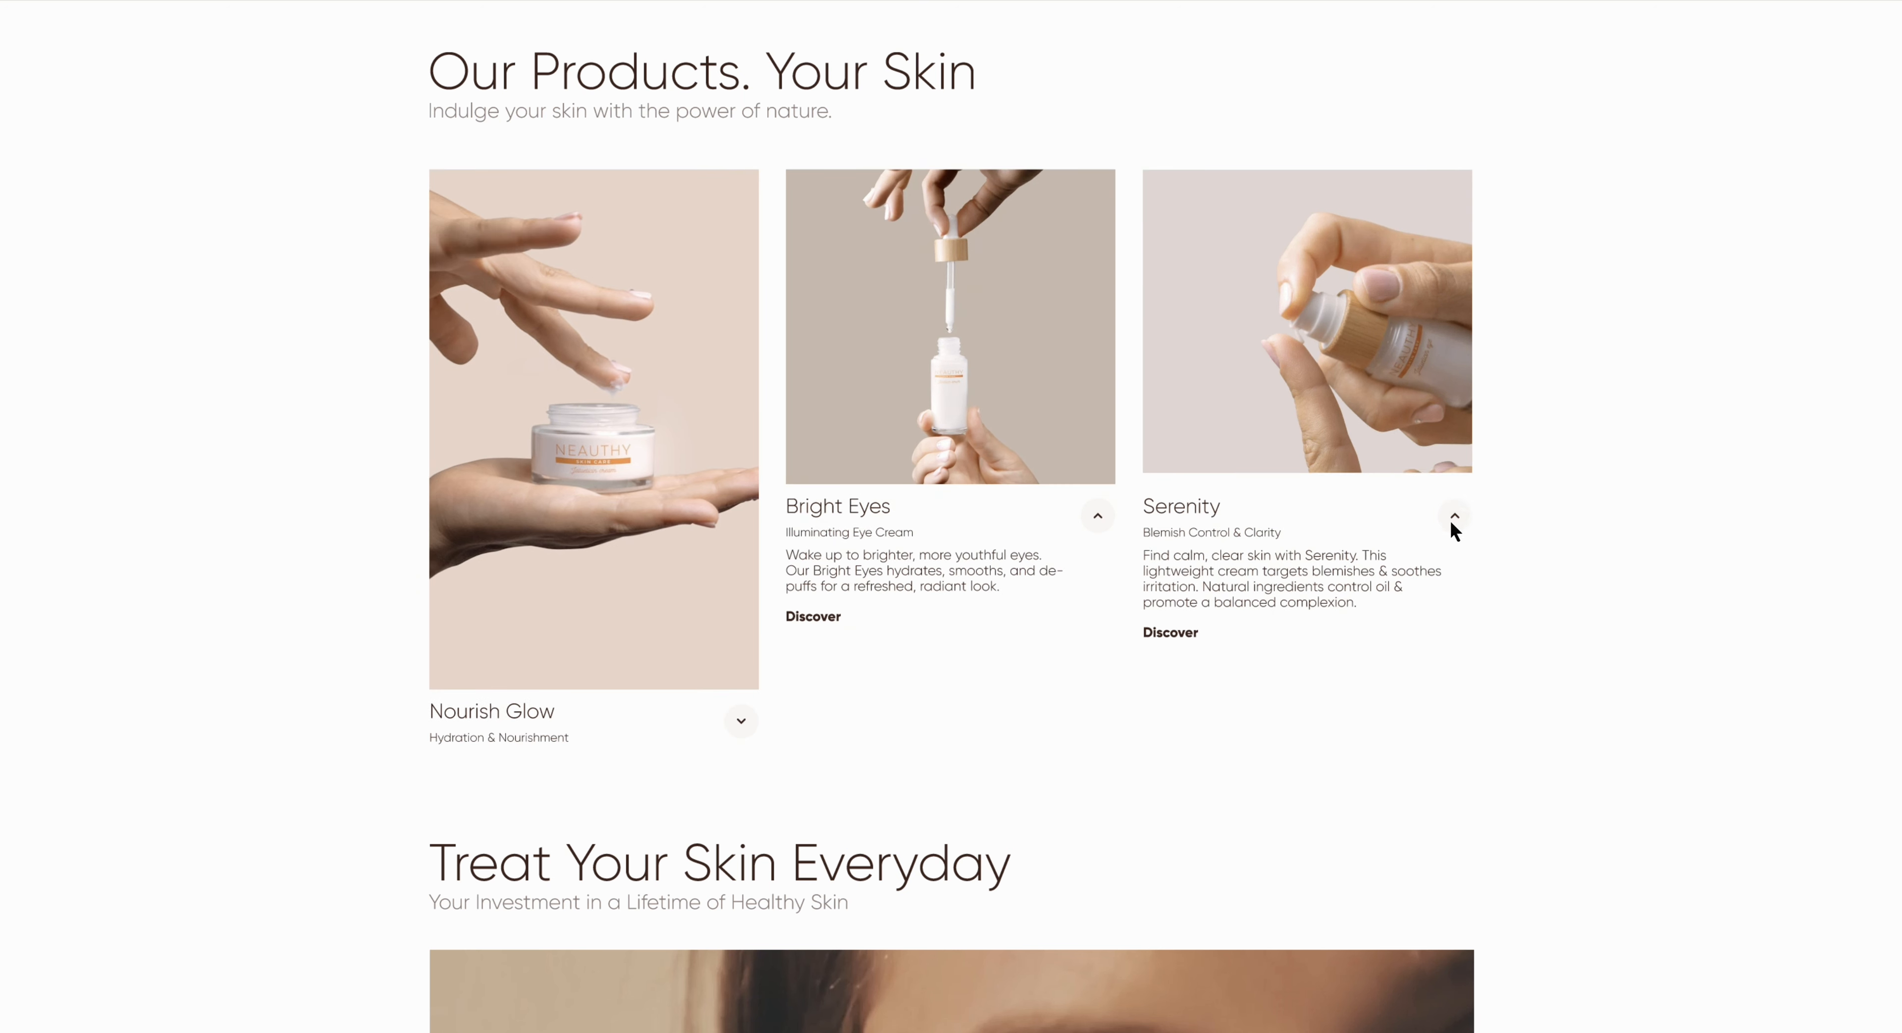
pyautogui.click(1097, 517)
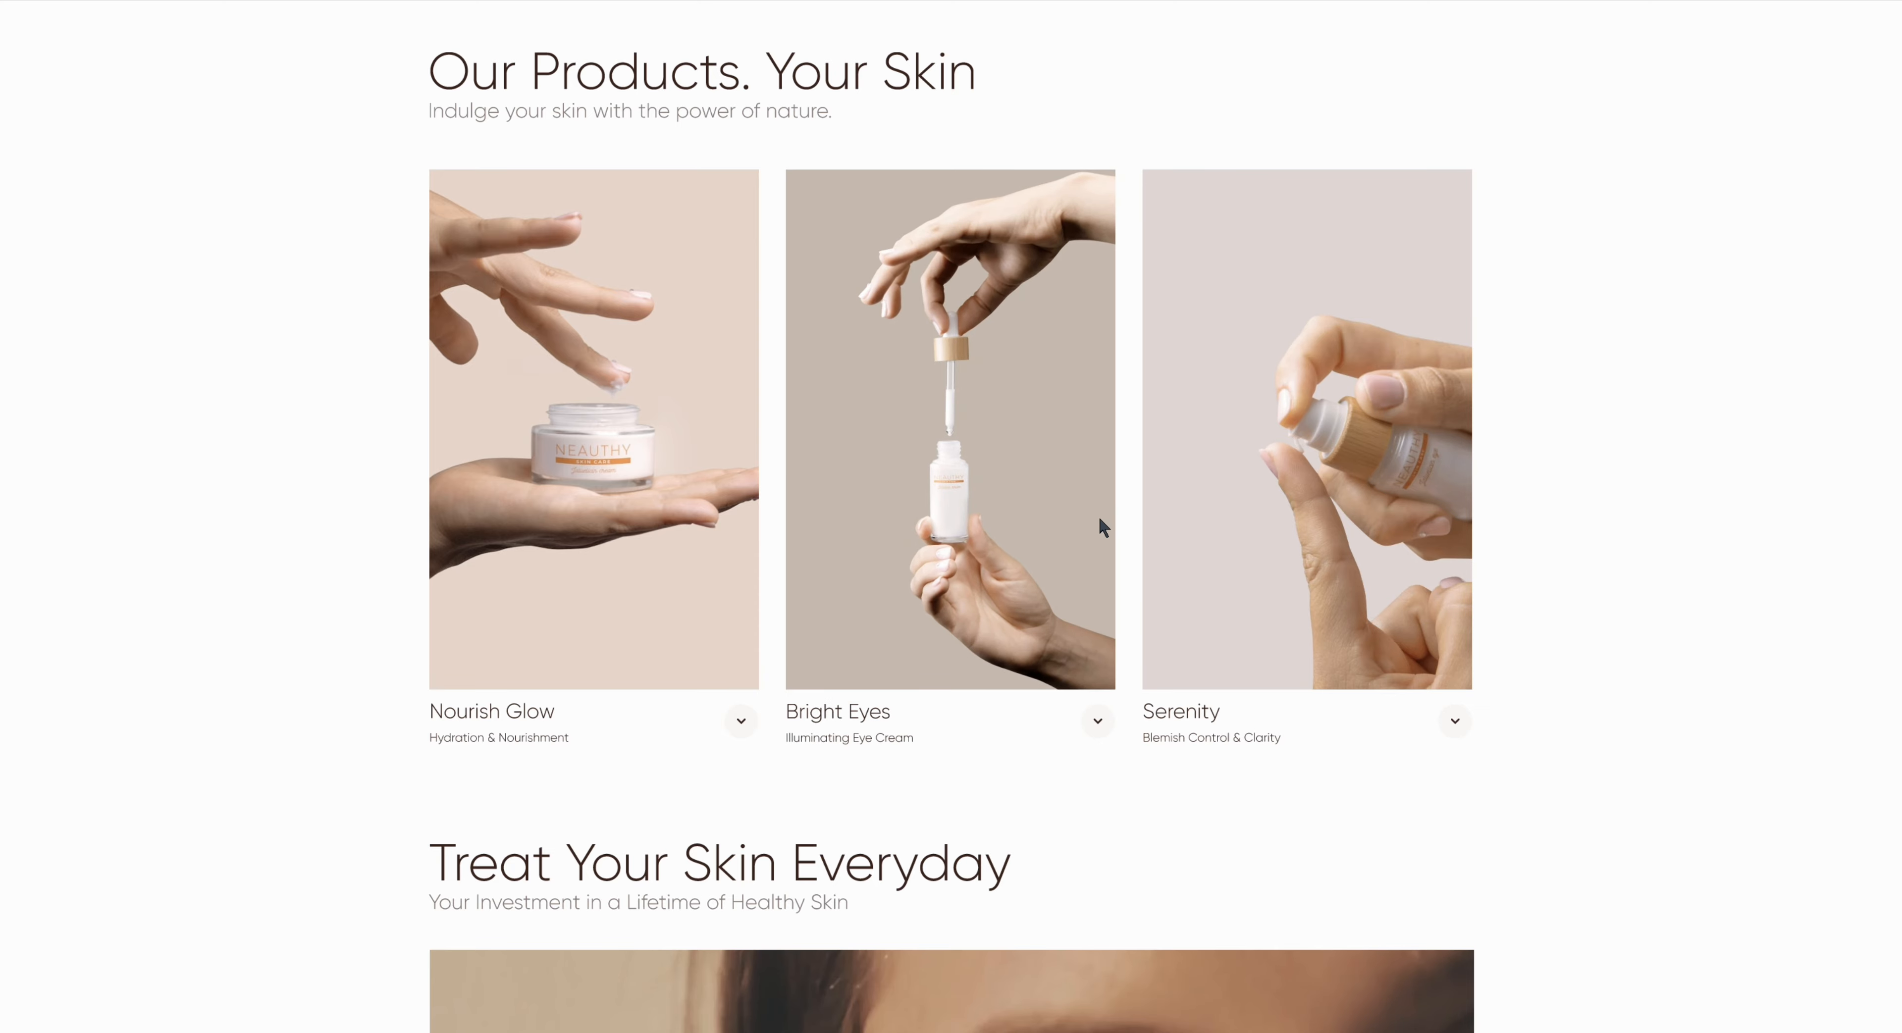
pyautogui.press('Escape')
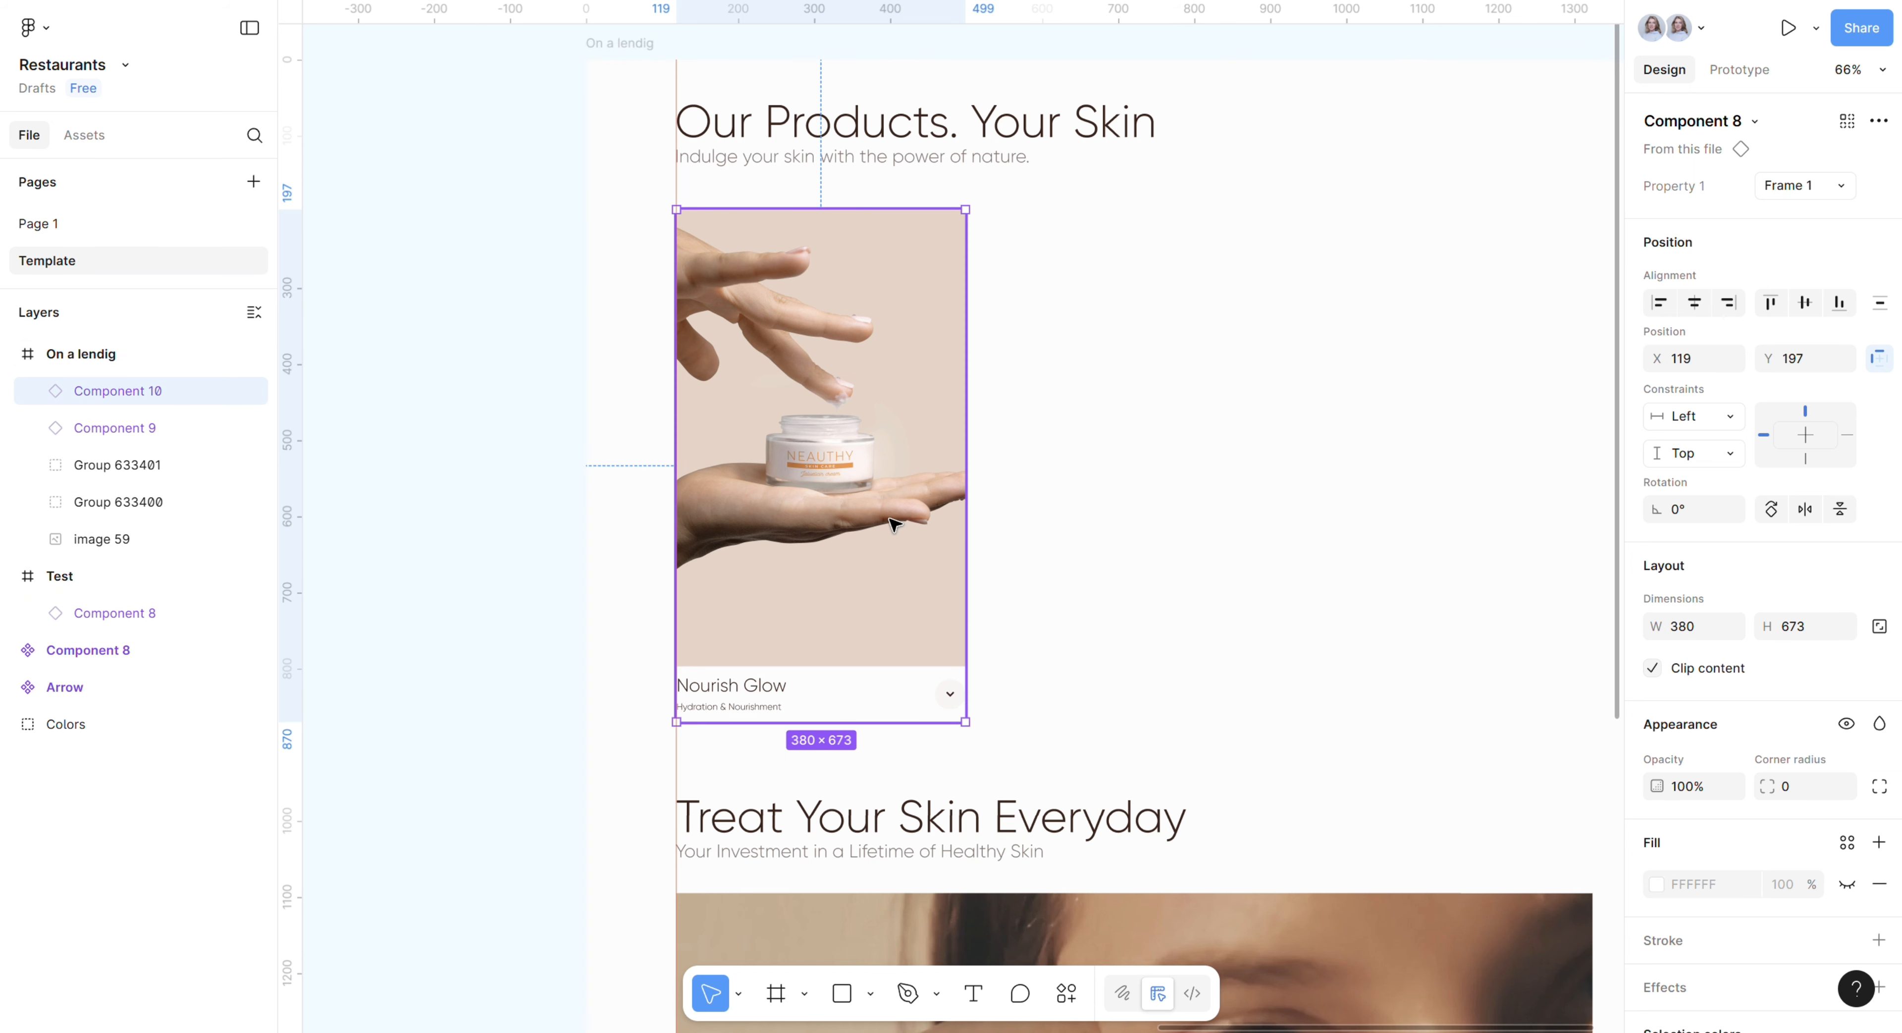
# Step: Duplicate the Nourish Glow card twice to form a row of three cards with a gap of about 31 px
pyautogui.hotkey('ctrl', 'd')
pyautogui.moveTo(1071, 528); pyautogui.dragTo(1403, 539)
pyautogui.hotkey('ctrl', 'd')
# Step: Wrap the three product cards in a horizontal auto layout frame and name it "all"
pyautogui.keyDown('shift'); pyautogui.click(1115, 518); pyautogui.keyUp('shift')
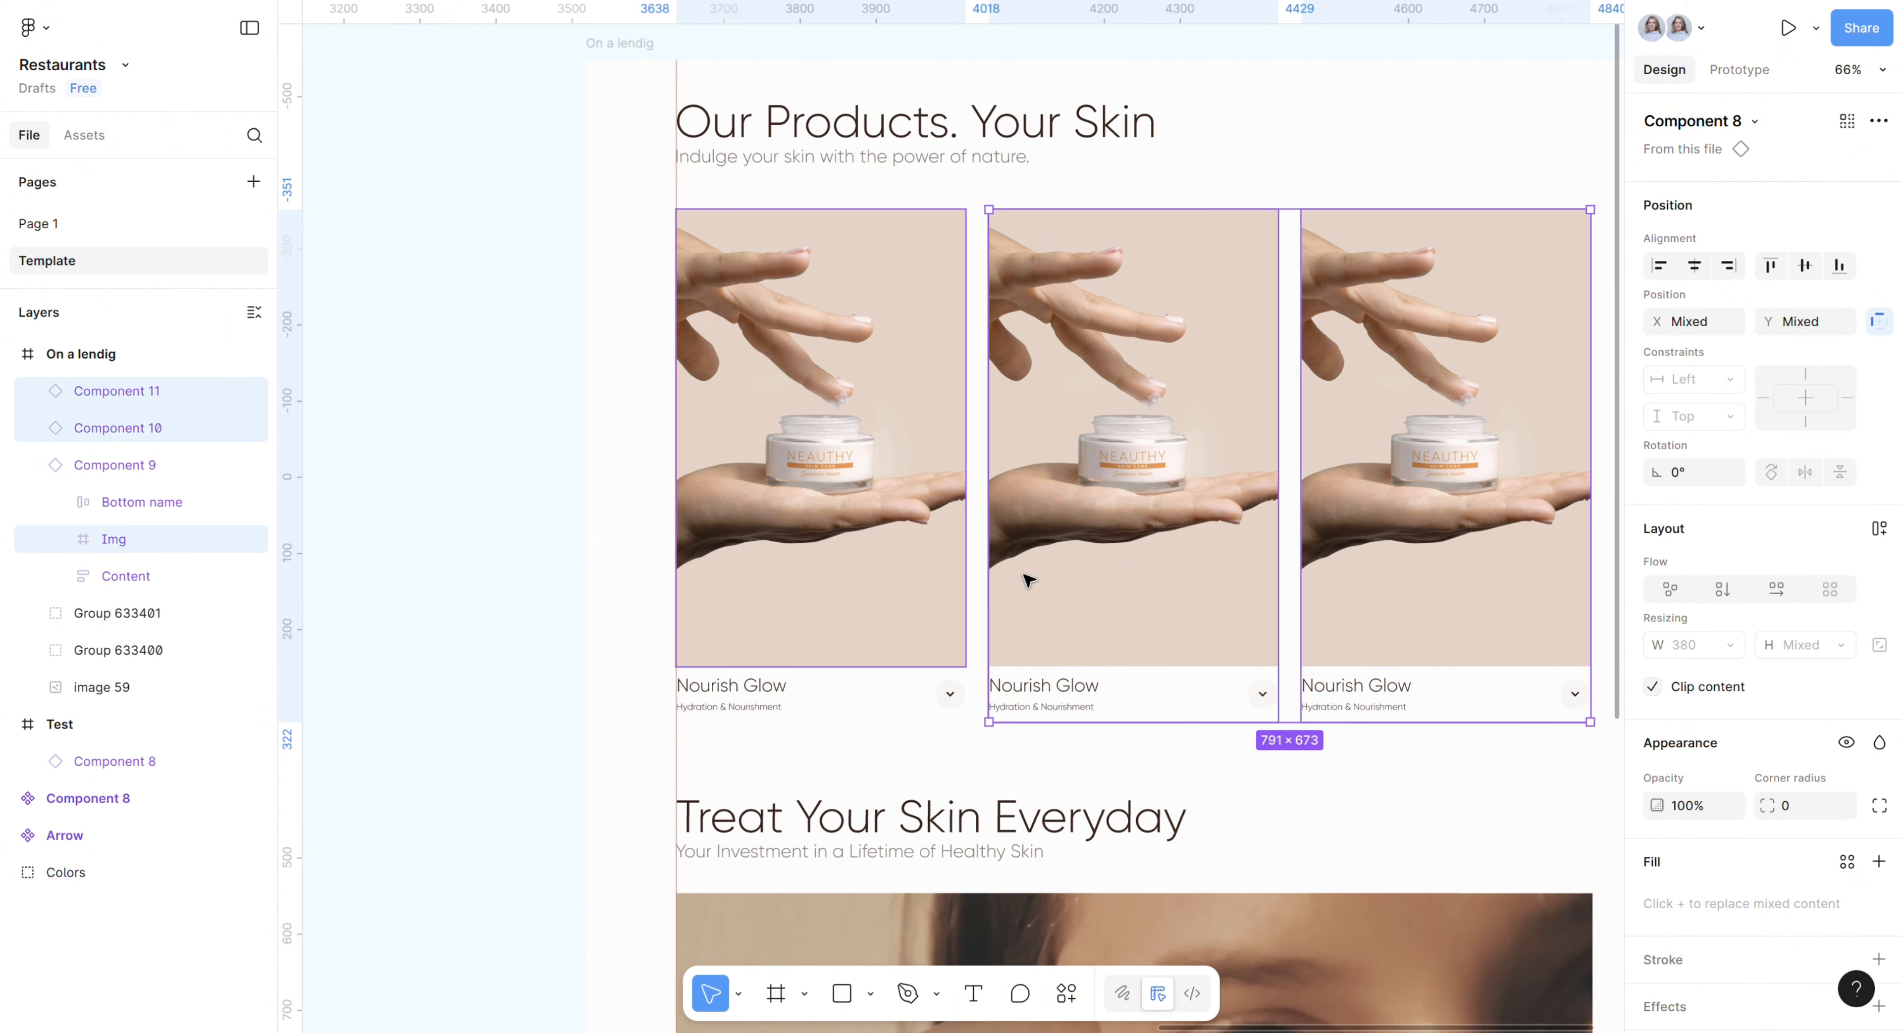
pyautogui.click(82, 463)
pyautogui.keyDown('shift'); pyautogui.click(122, 389); pyautogui.keyUp('shift')
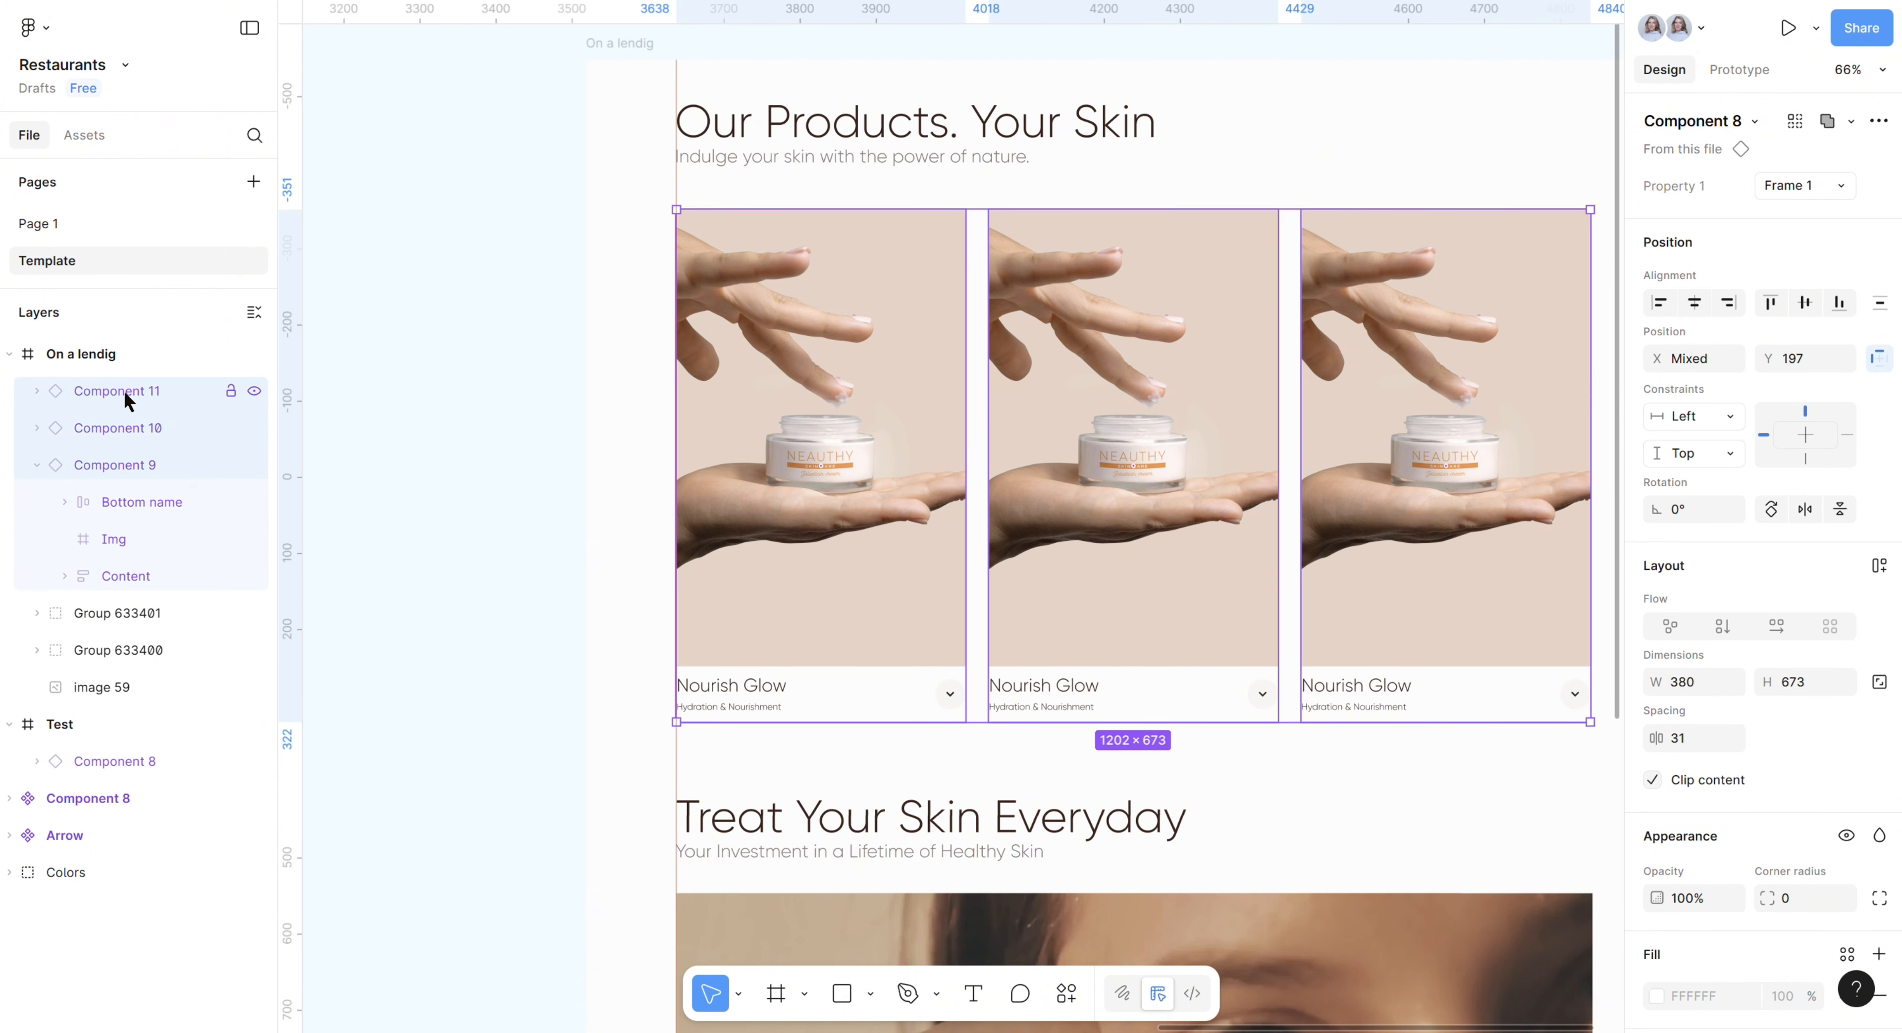
pyautogui.hotkey('shift', 'a')
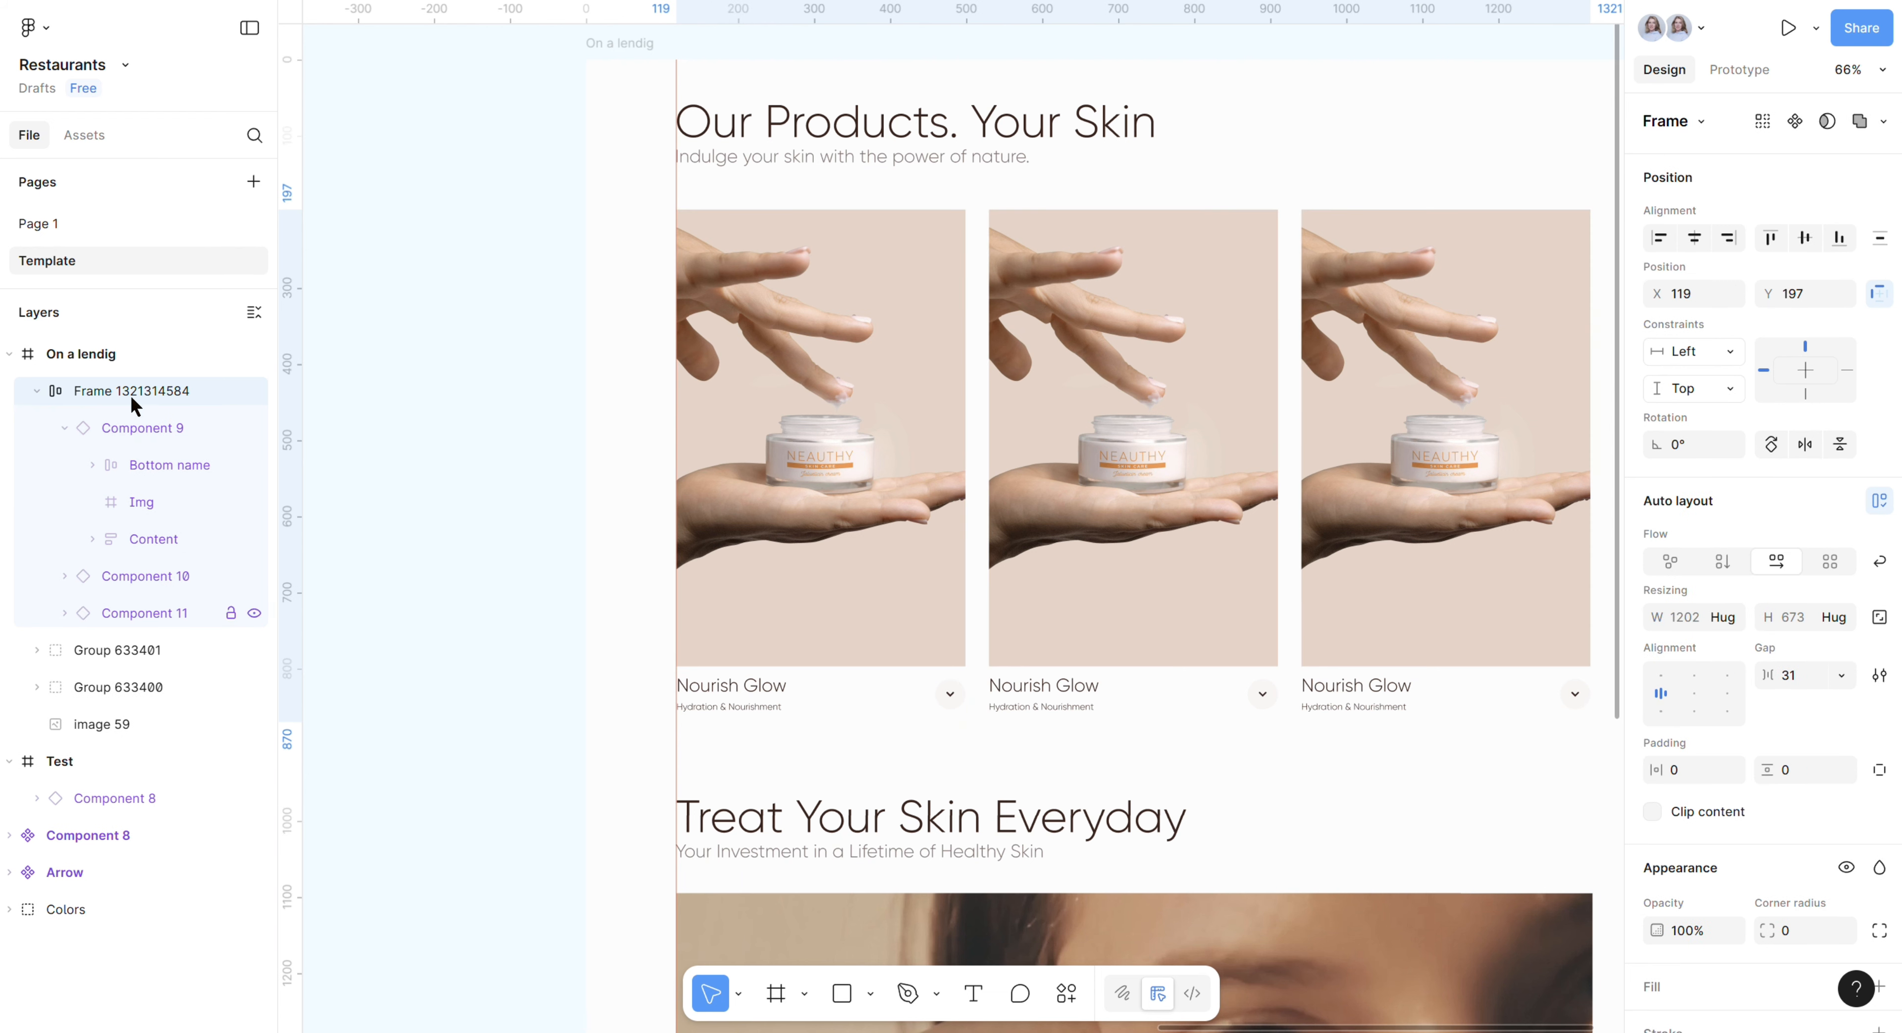
pyautogui.doubleClick(147, 395)
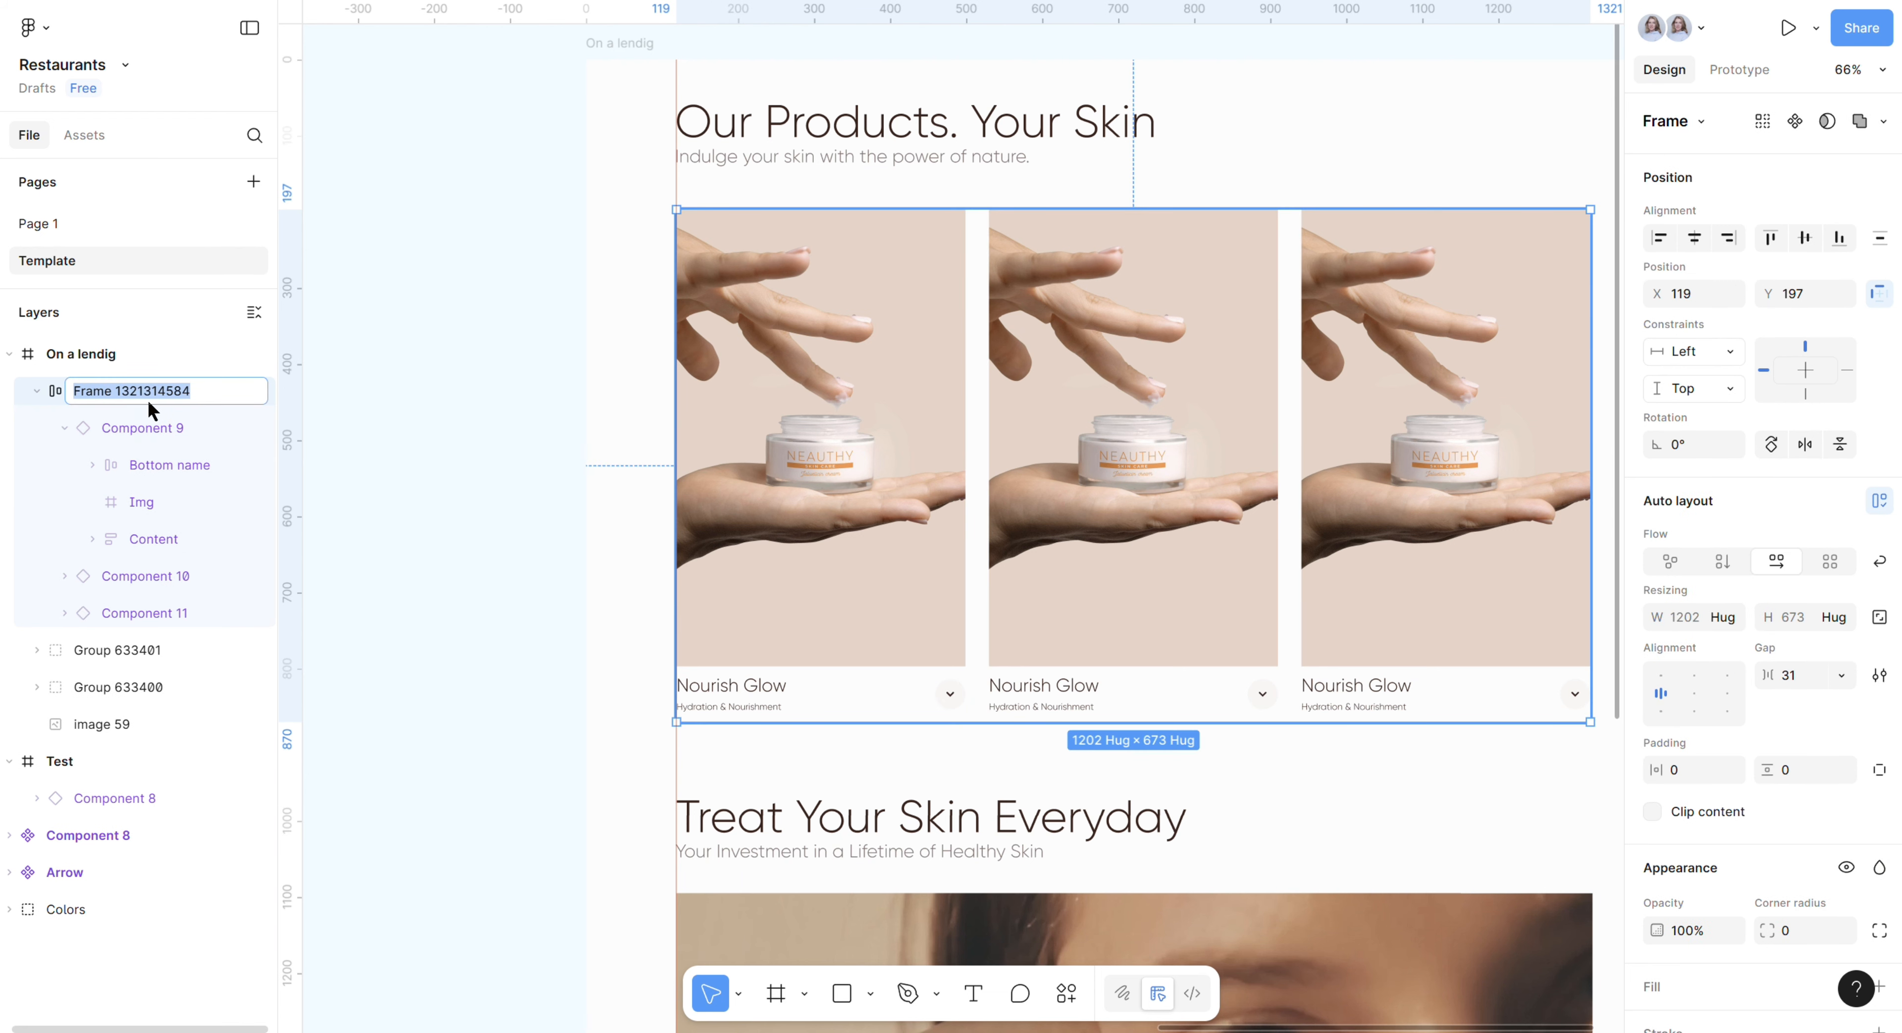
pyautogui.write('all')
pyautogui.press('Return')
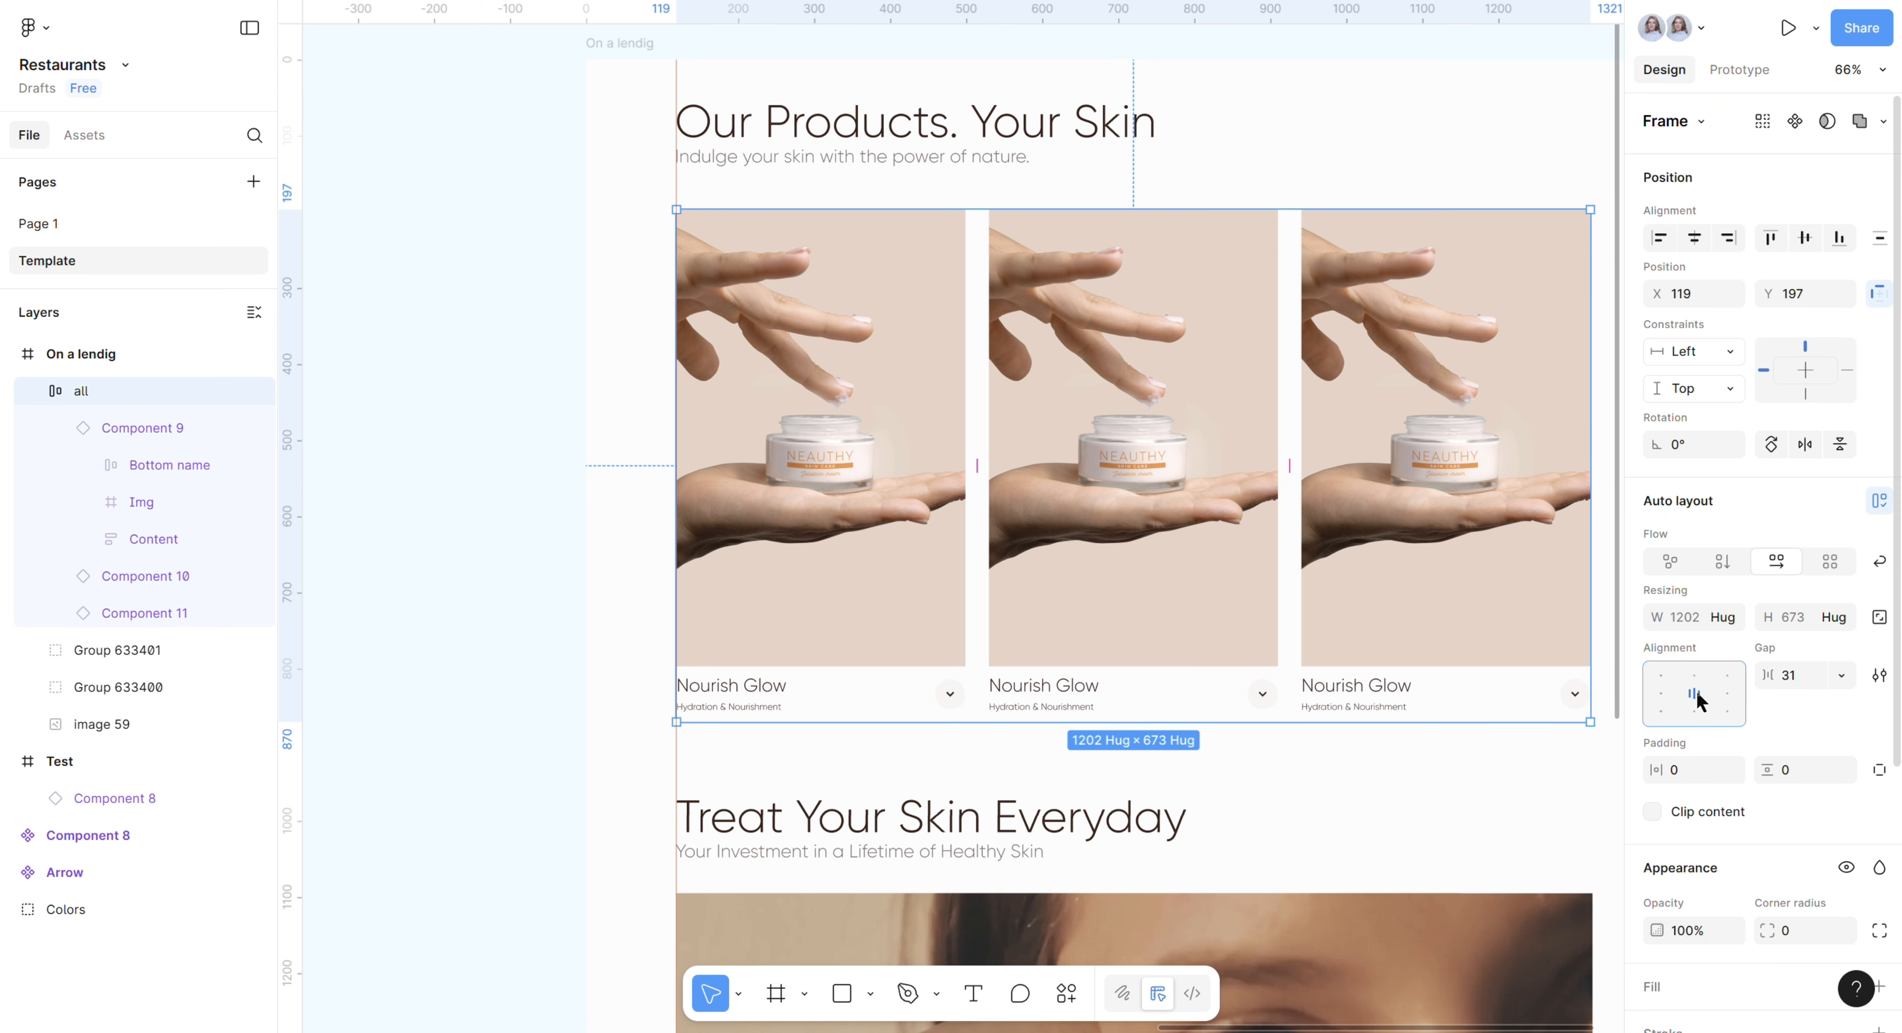
# Step: Set the auto layout gap between the three product cards to 32
pyautogui.click(1790, 678)
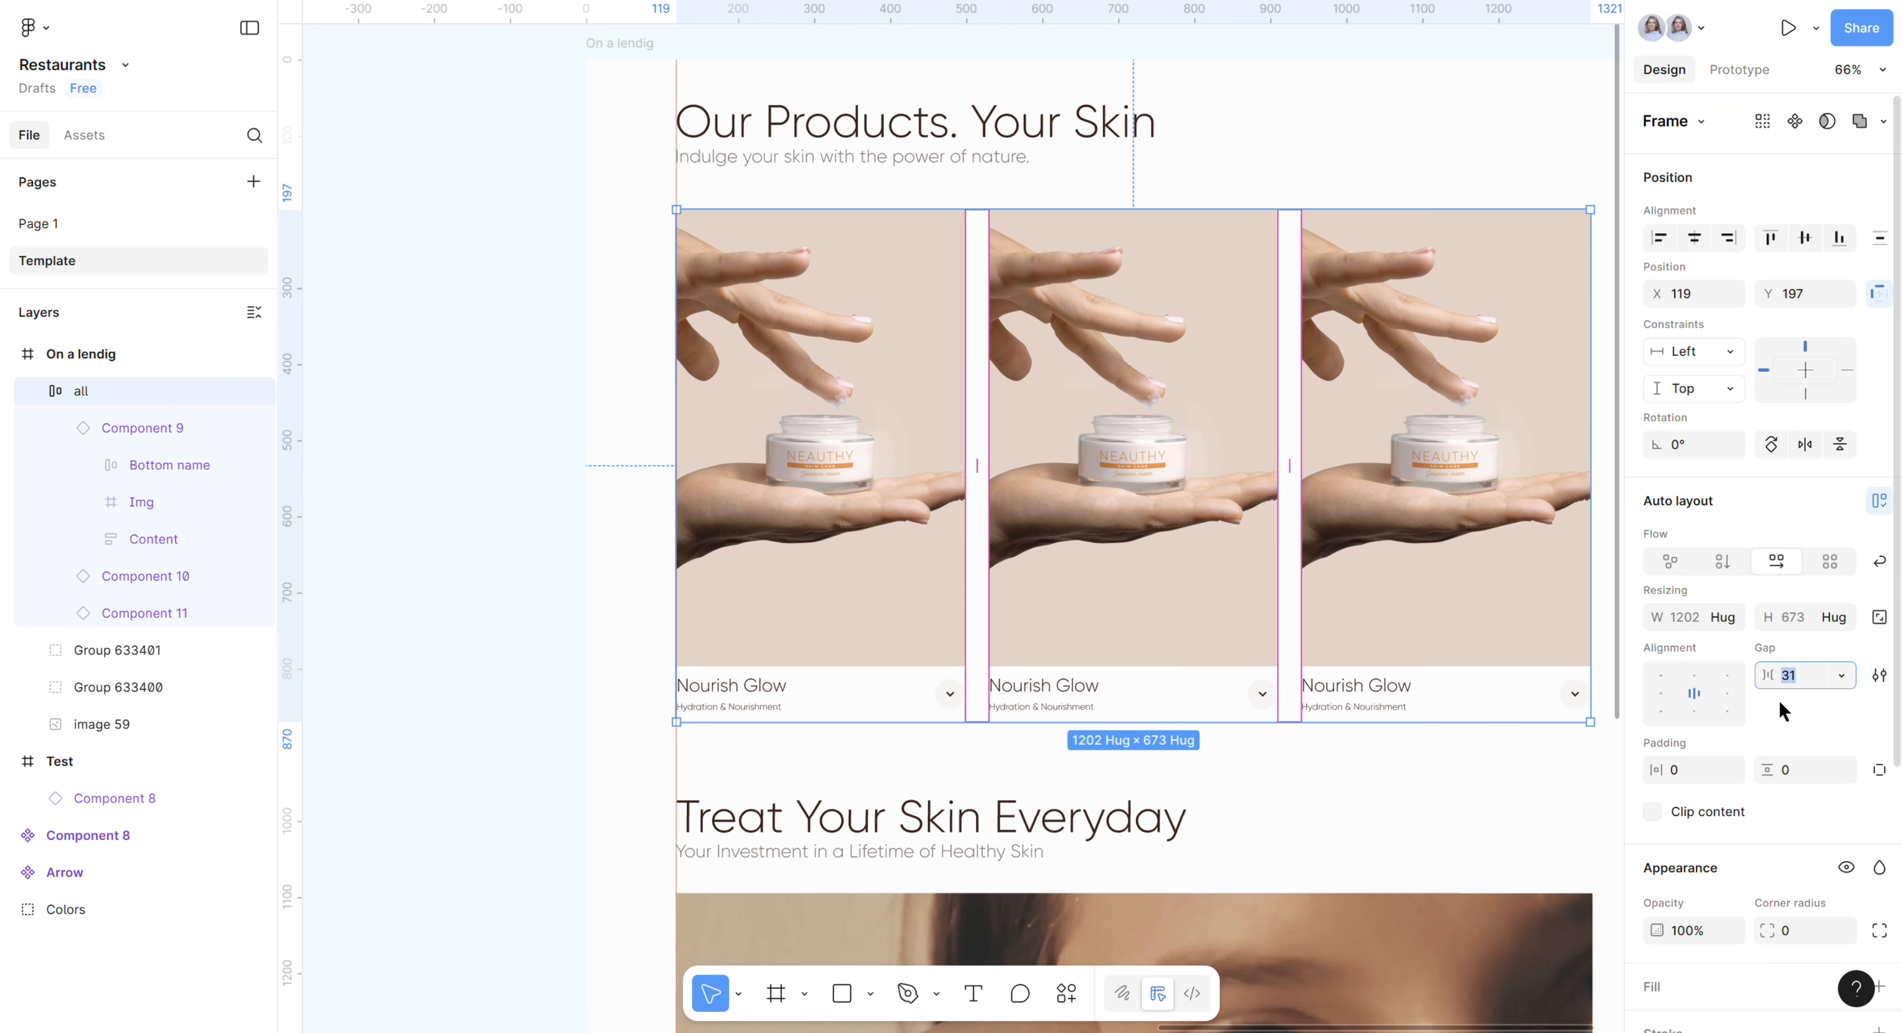
pyautogui.write('32')
pyautogui.press('Return')
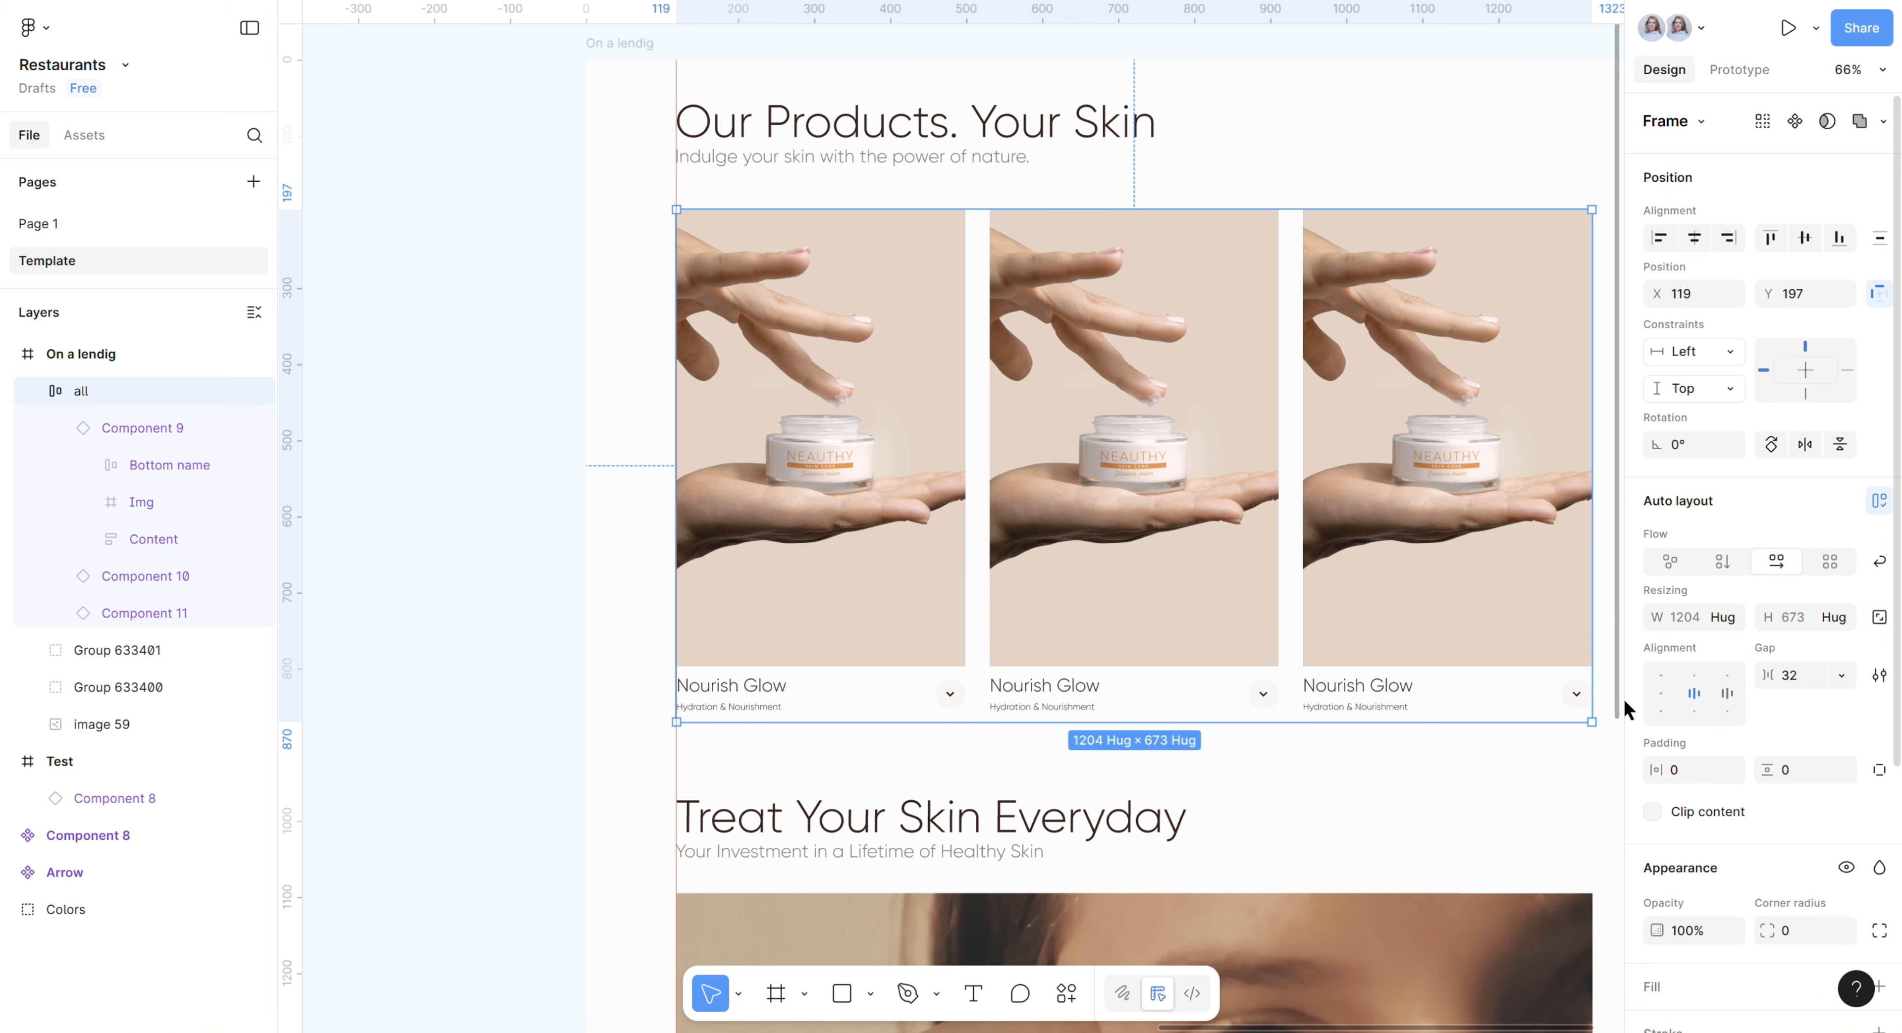
pyautogui.click(572, 627)
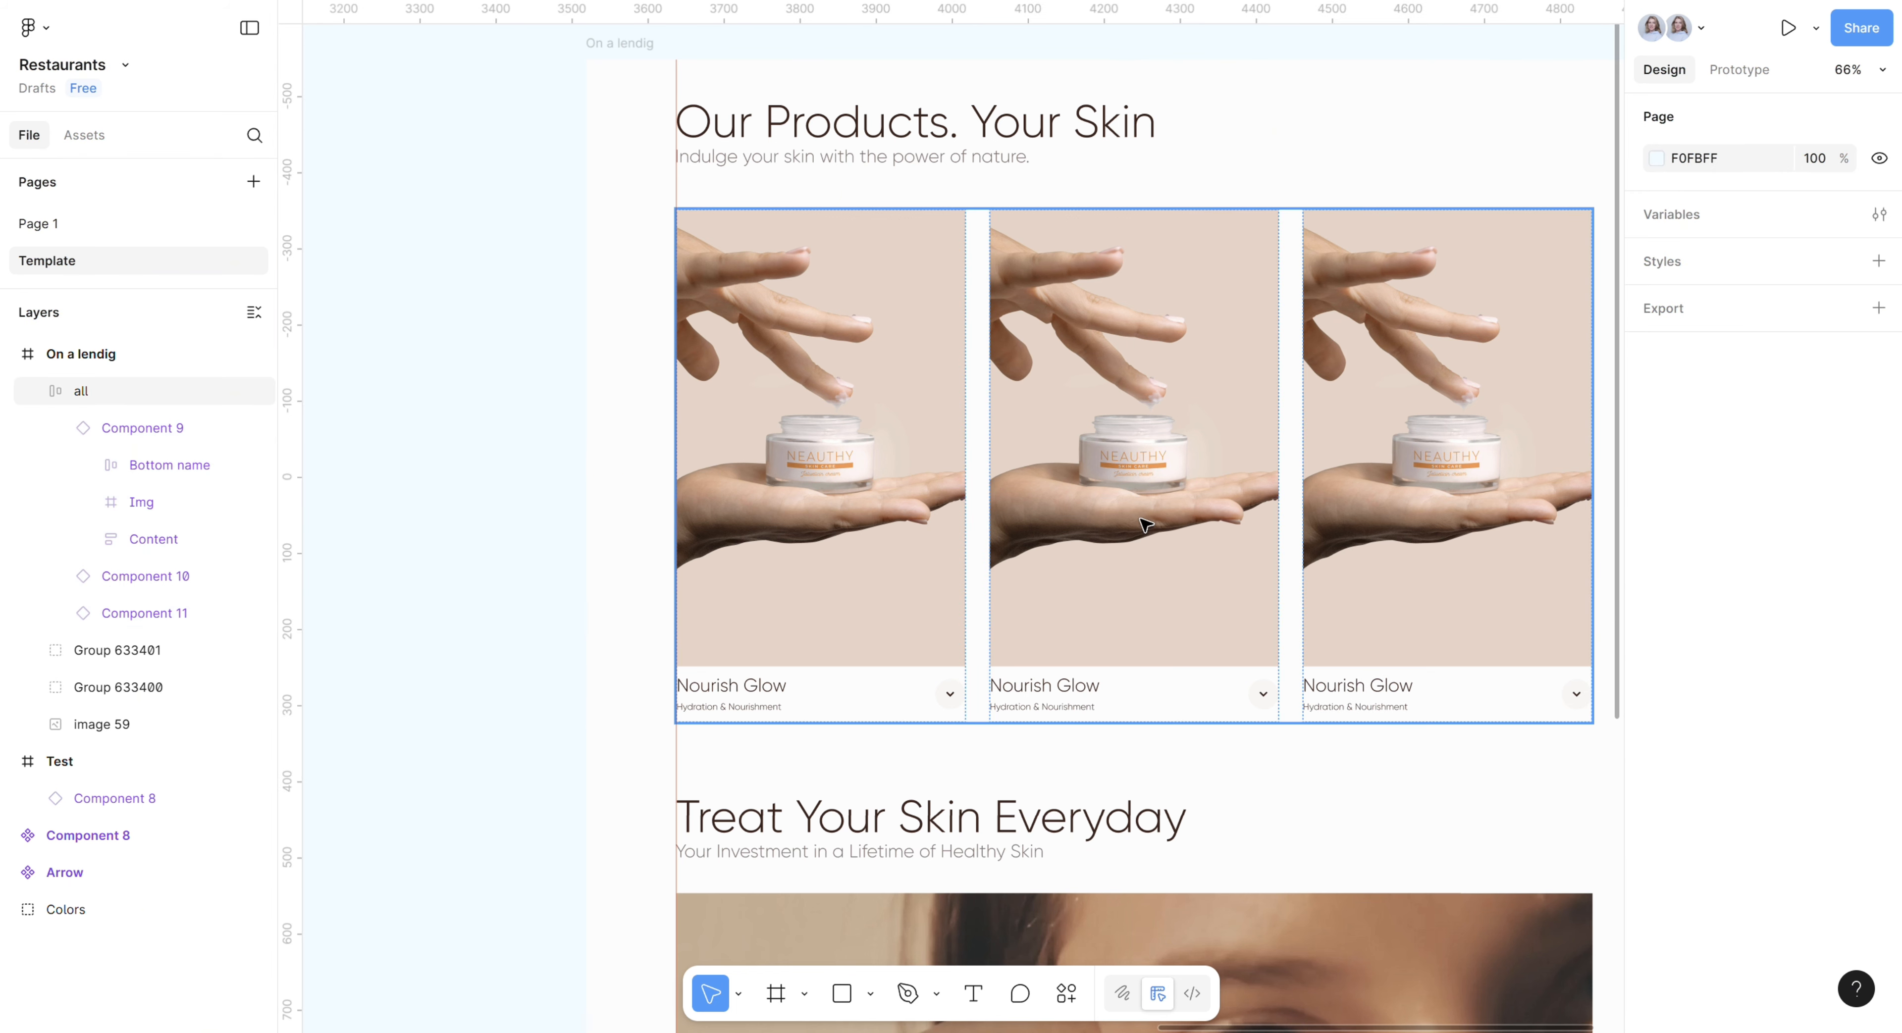
# Step: Rename the auto layout frame holding the cards as "All"
pyautogui.doubleClick(1160, 491)
pyautogui.doubleClick(1160, 473)
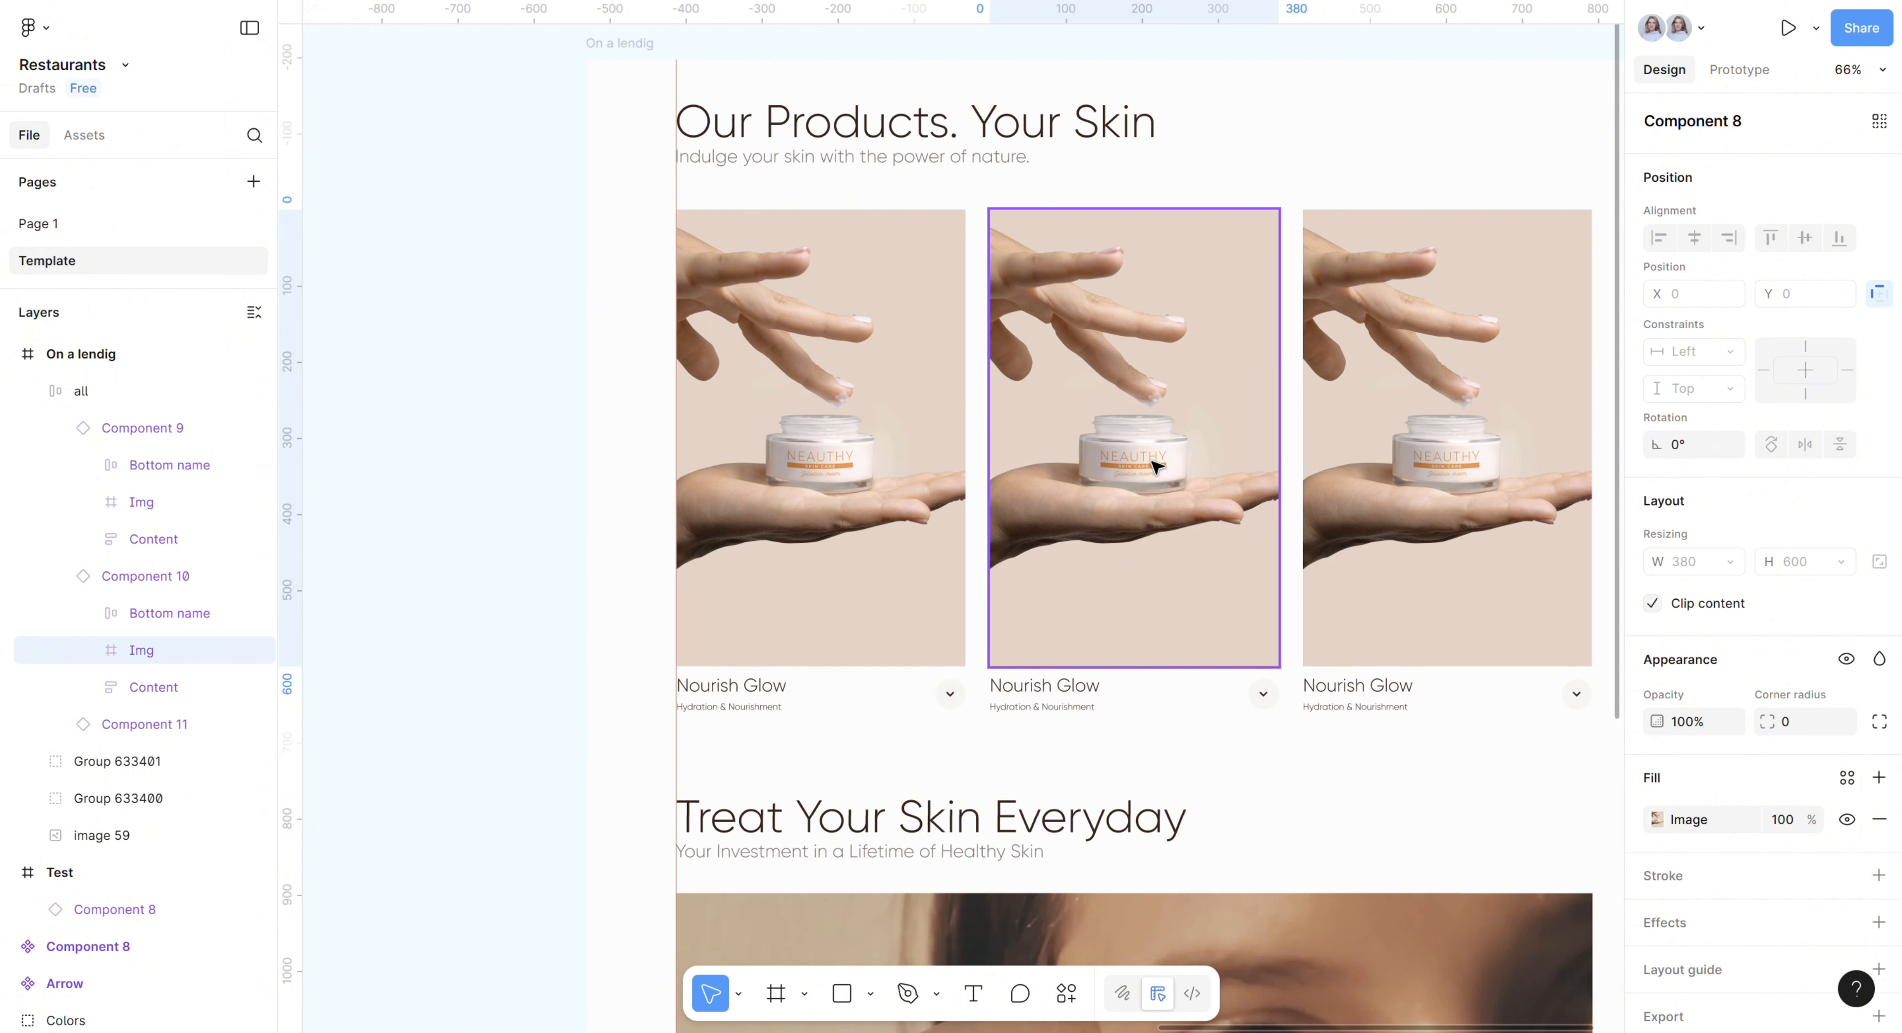
pyautogui.doubleClick(81, 391)
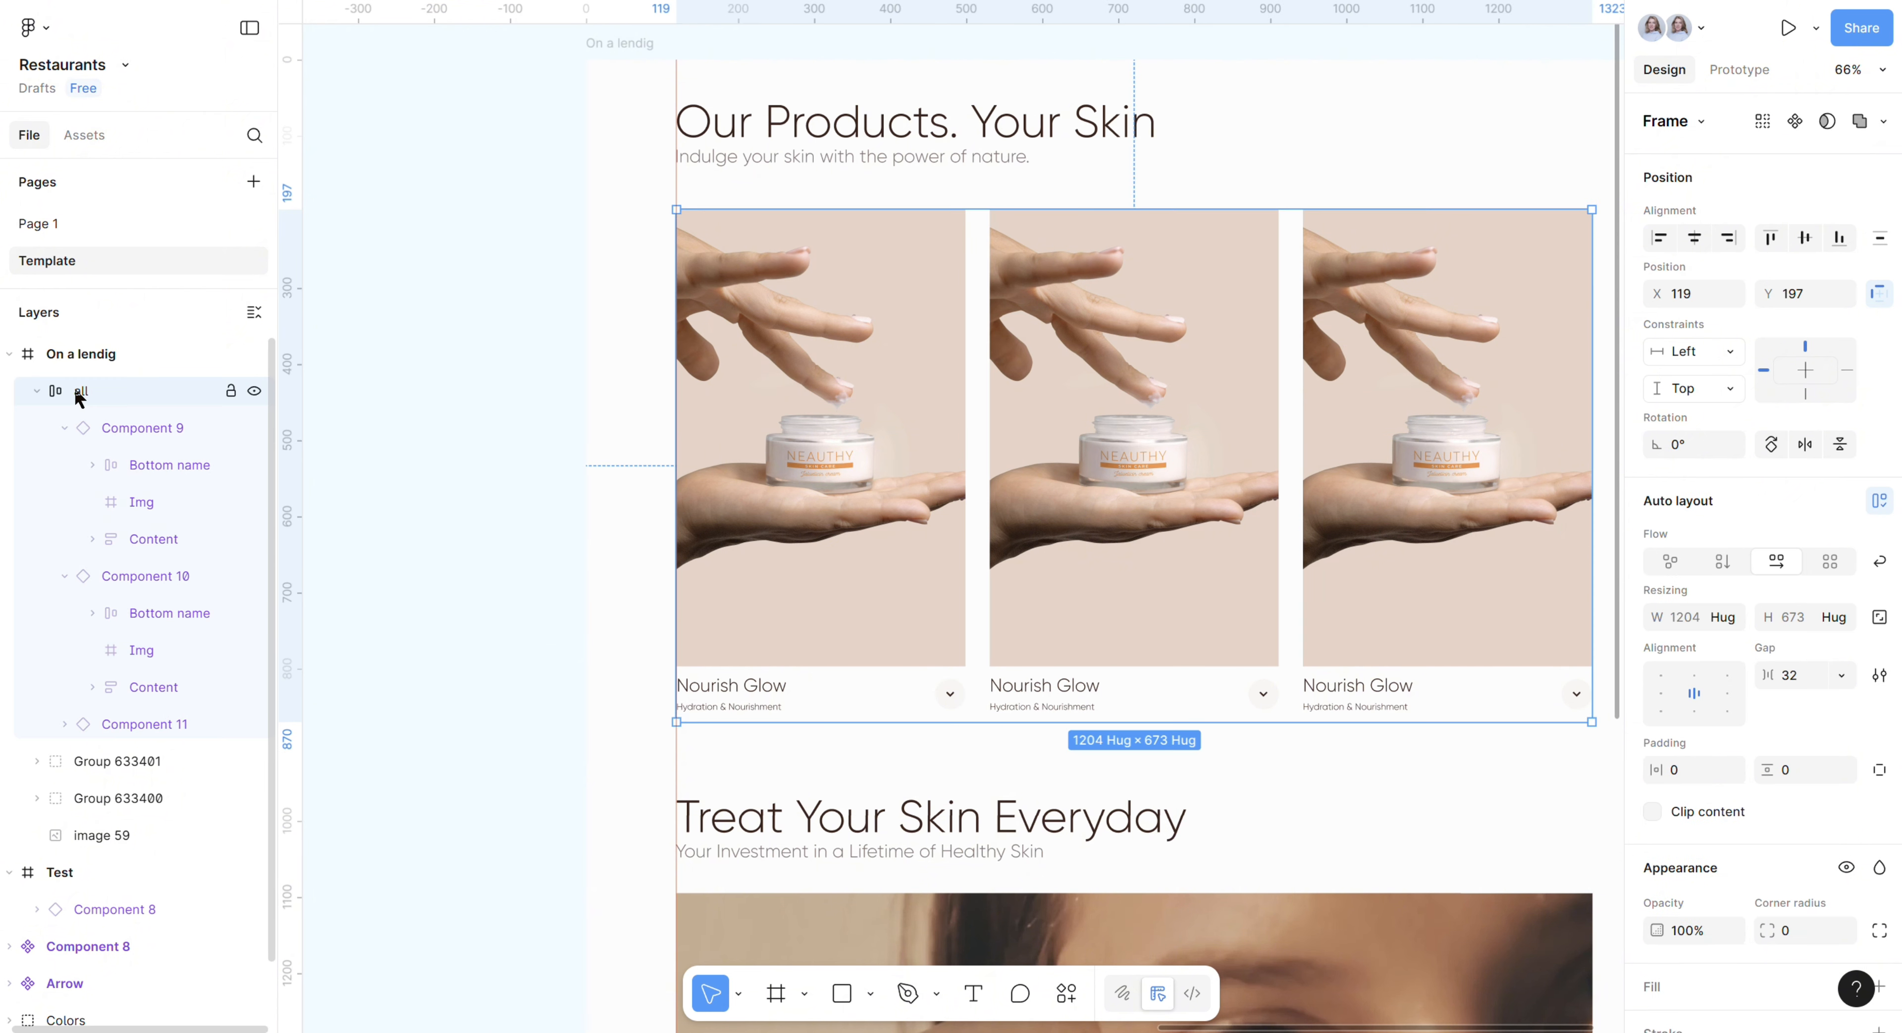
pyautogui.click(79, 395)
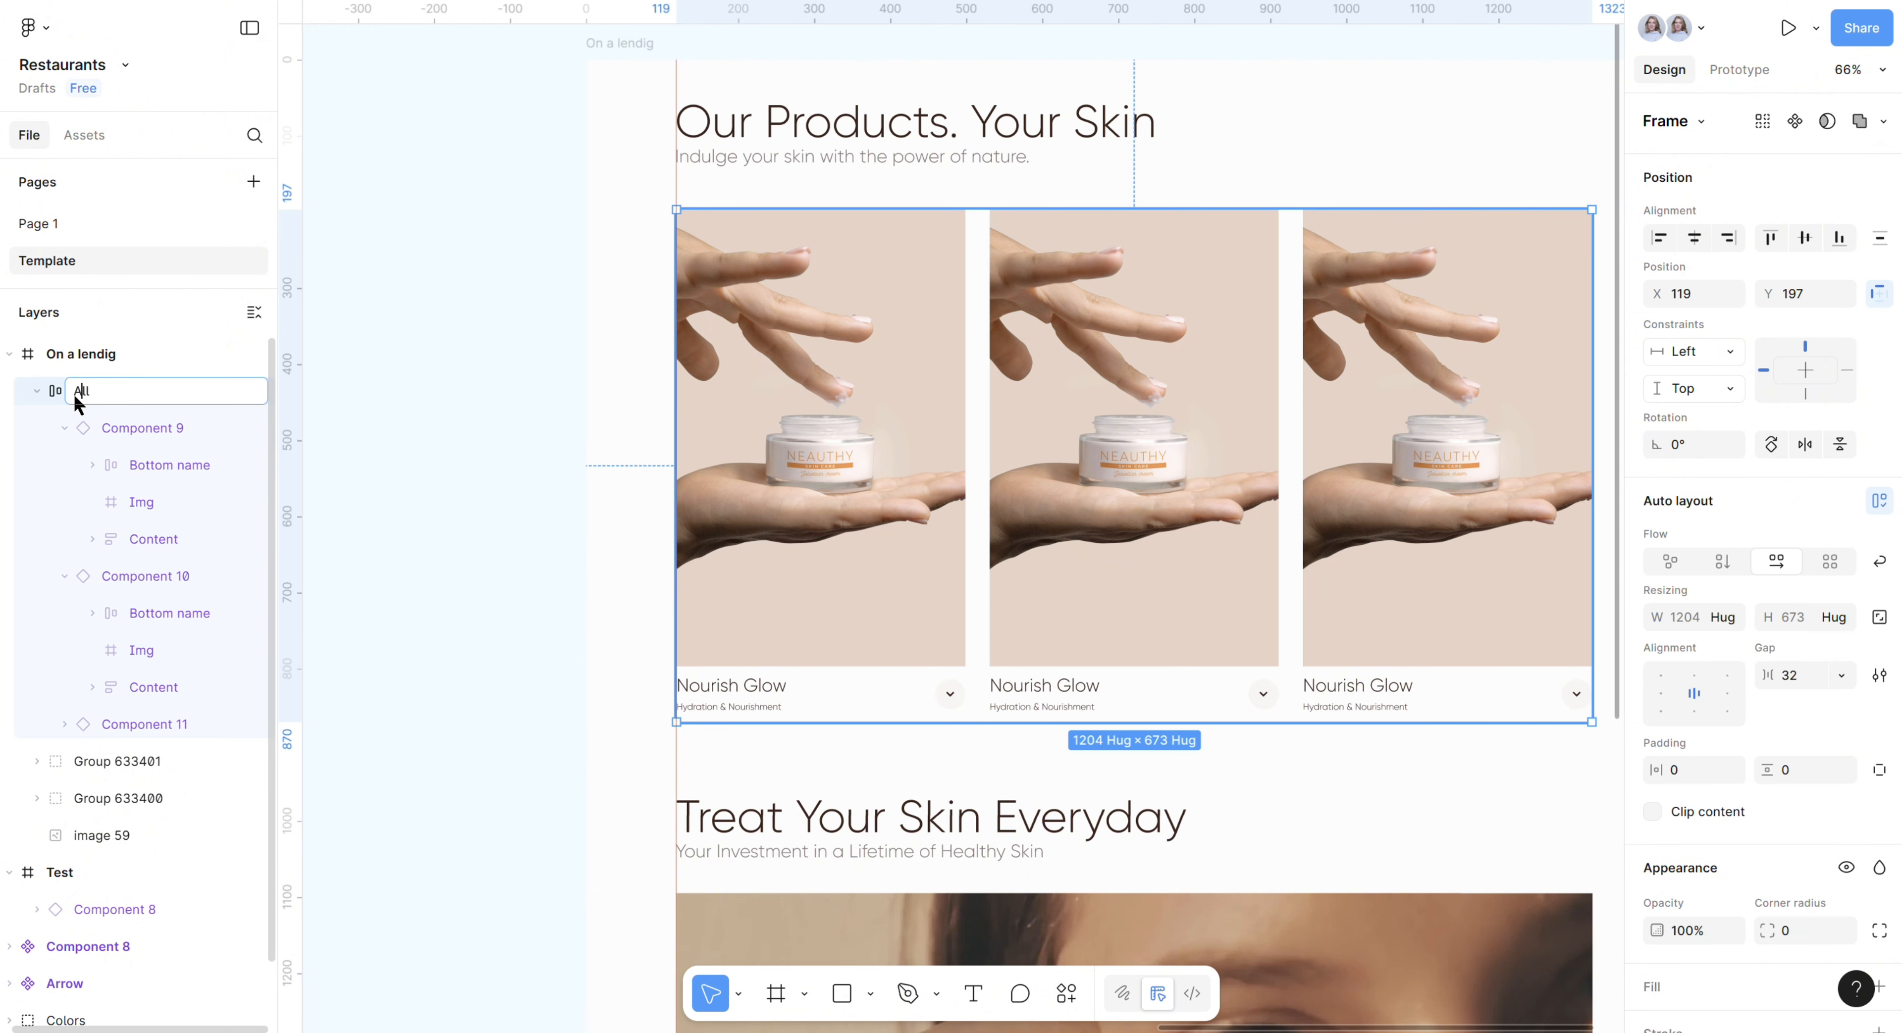
pyautogui.press('Return')
# Step: Replace the middle card's image fill with the dropper-bottle photo from the computer and raise its exposure slightly
pyautogui.click(1141, 420)
pyautogui.doubleClick(1177, 432)
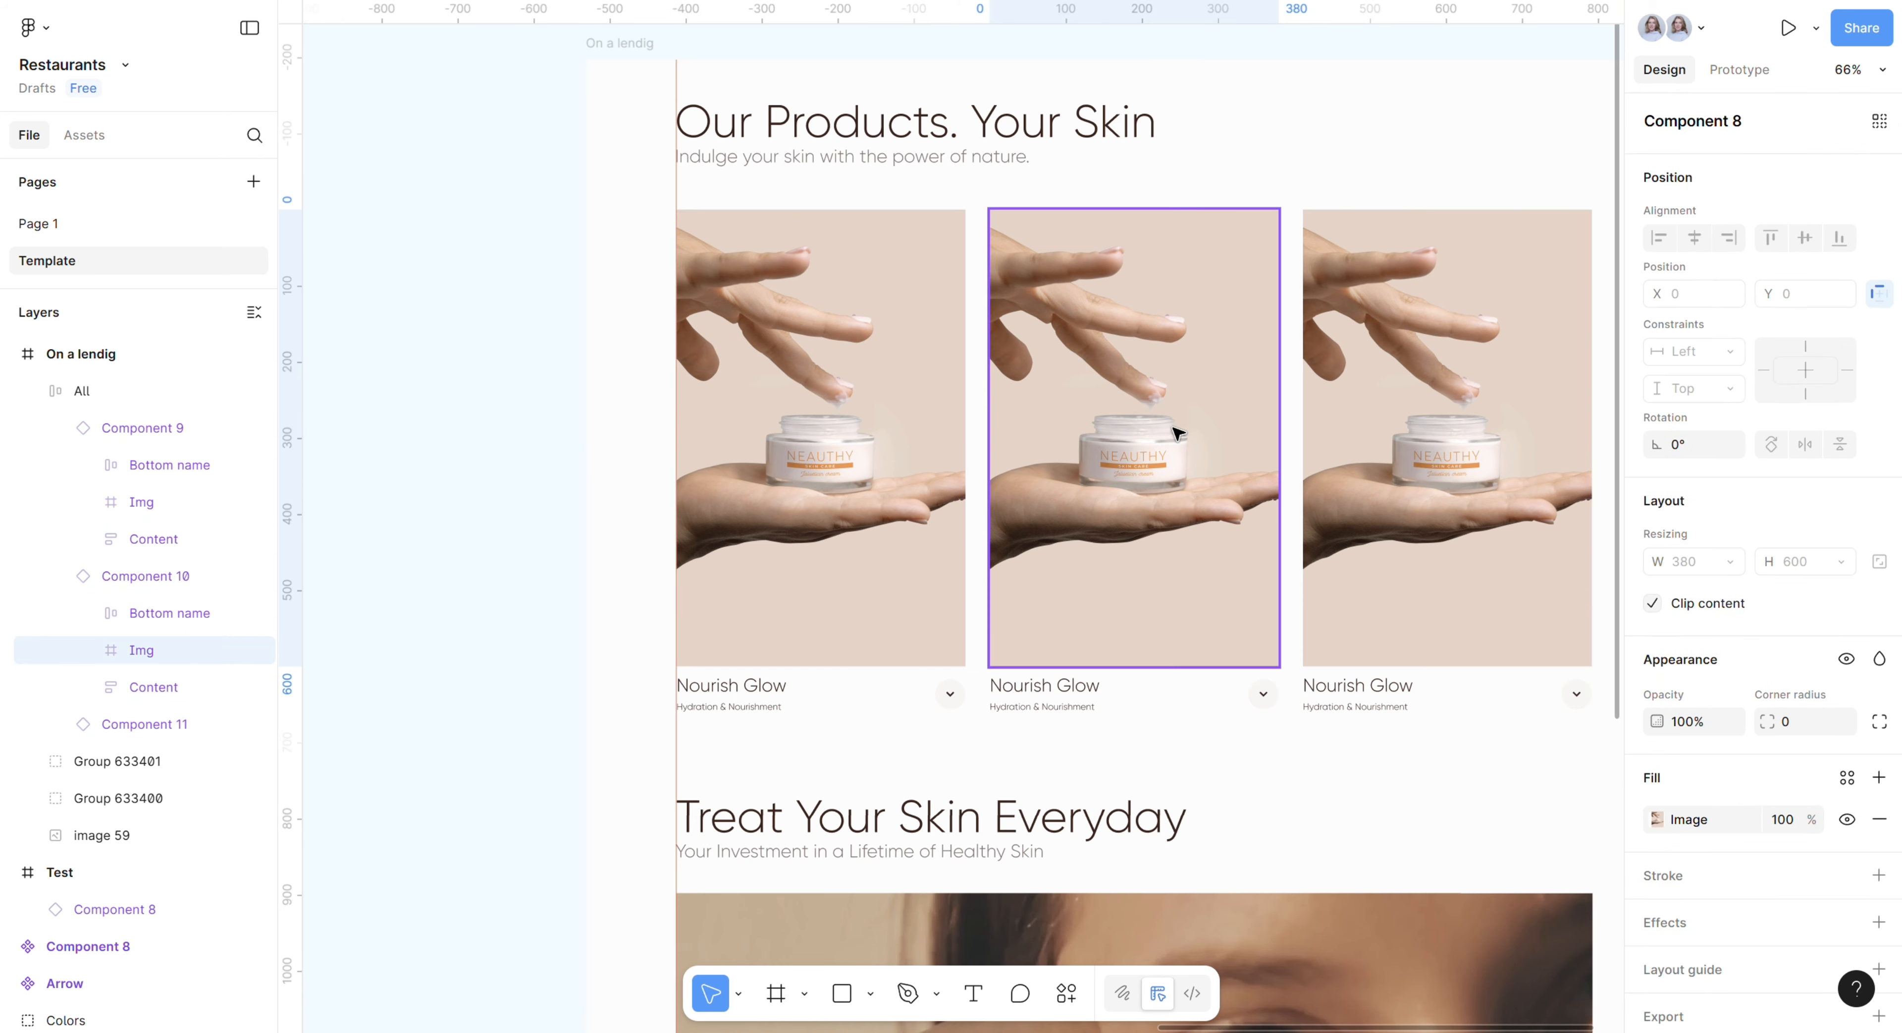
pyautogui.click(1657, 819)
pyautogui.moveTo(1460, 481)
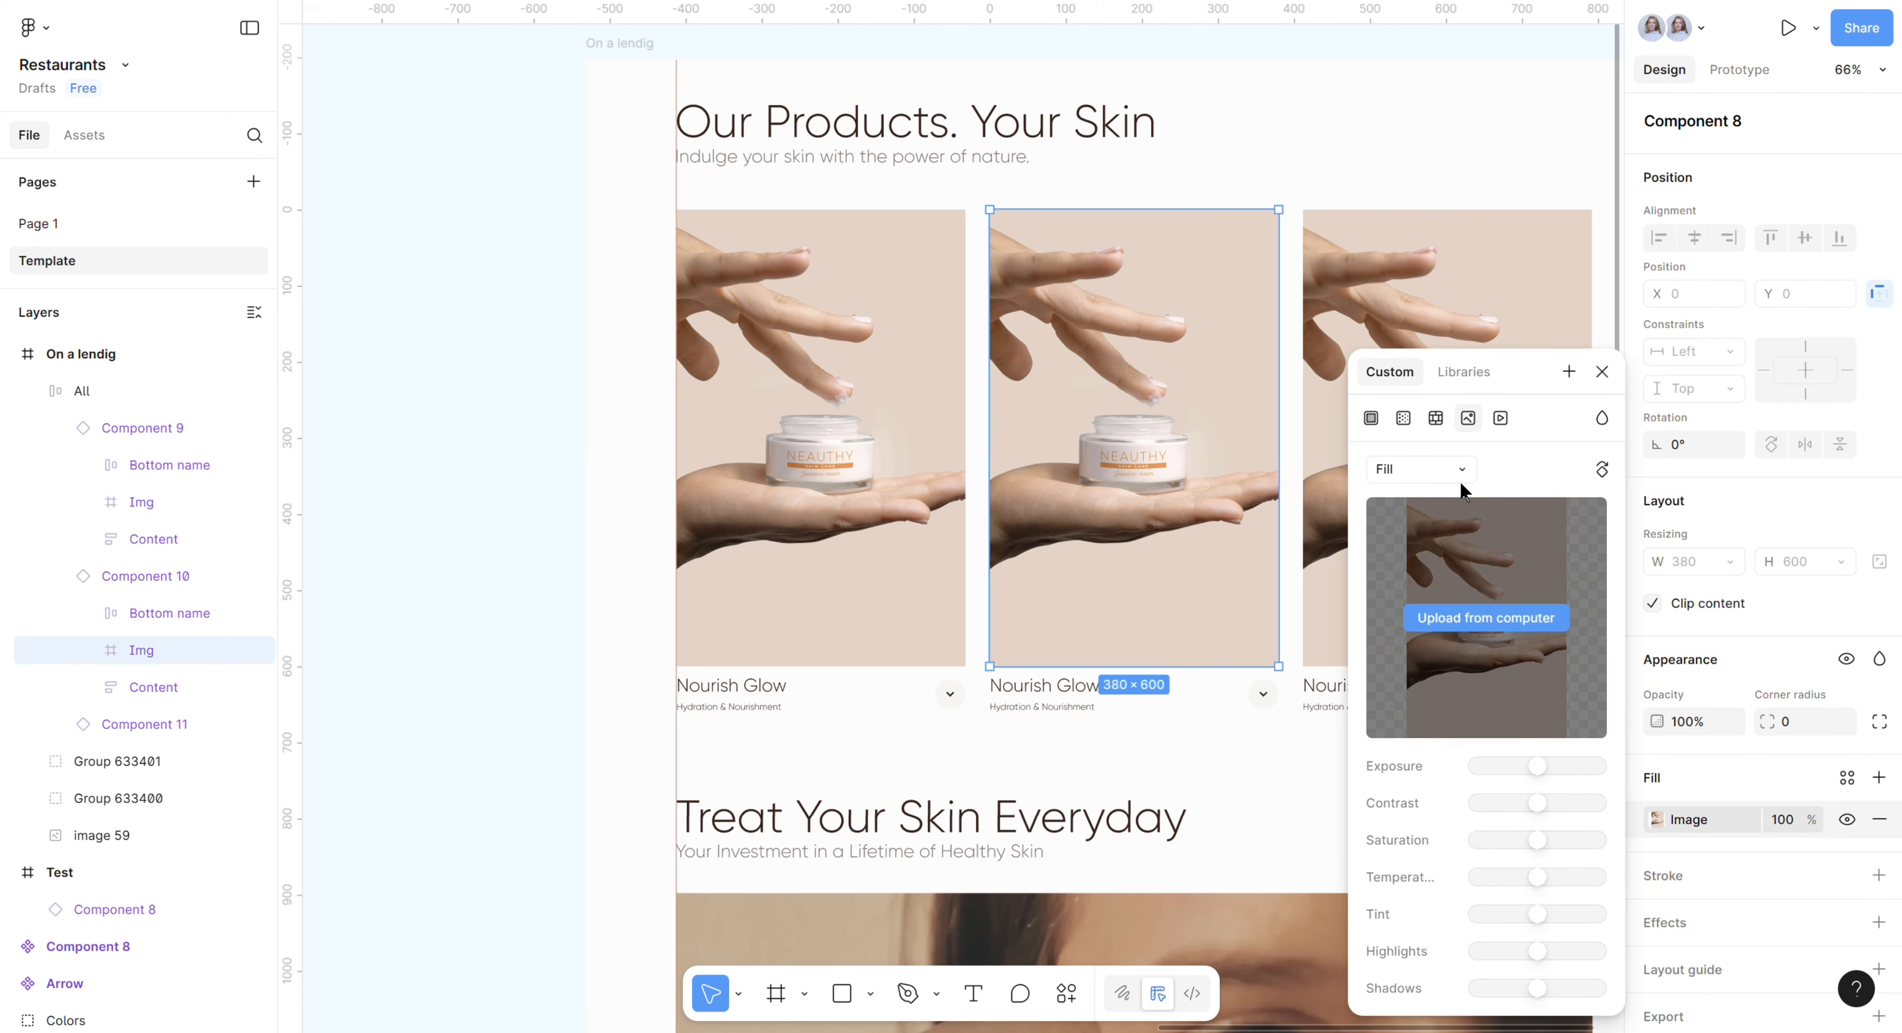
pyautogui.click(1485, 618)
pyautogui.click(417, 140)
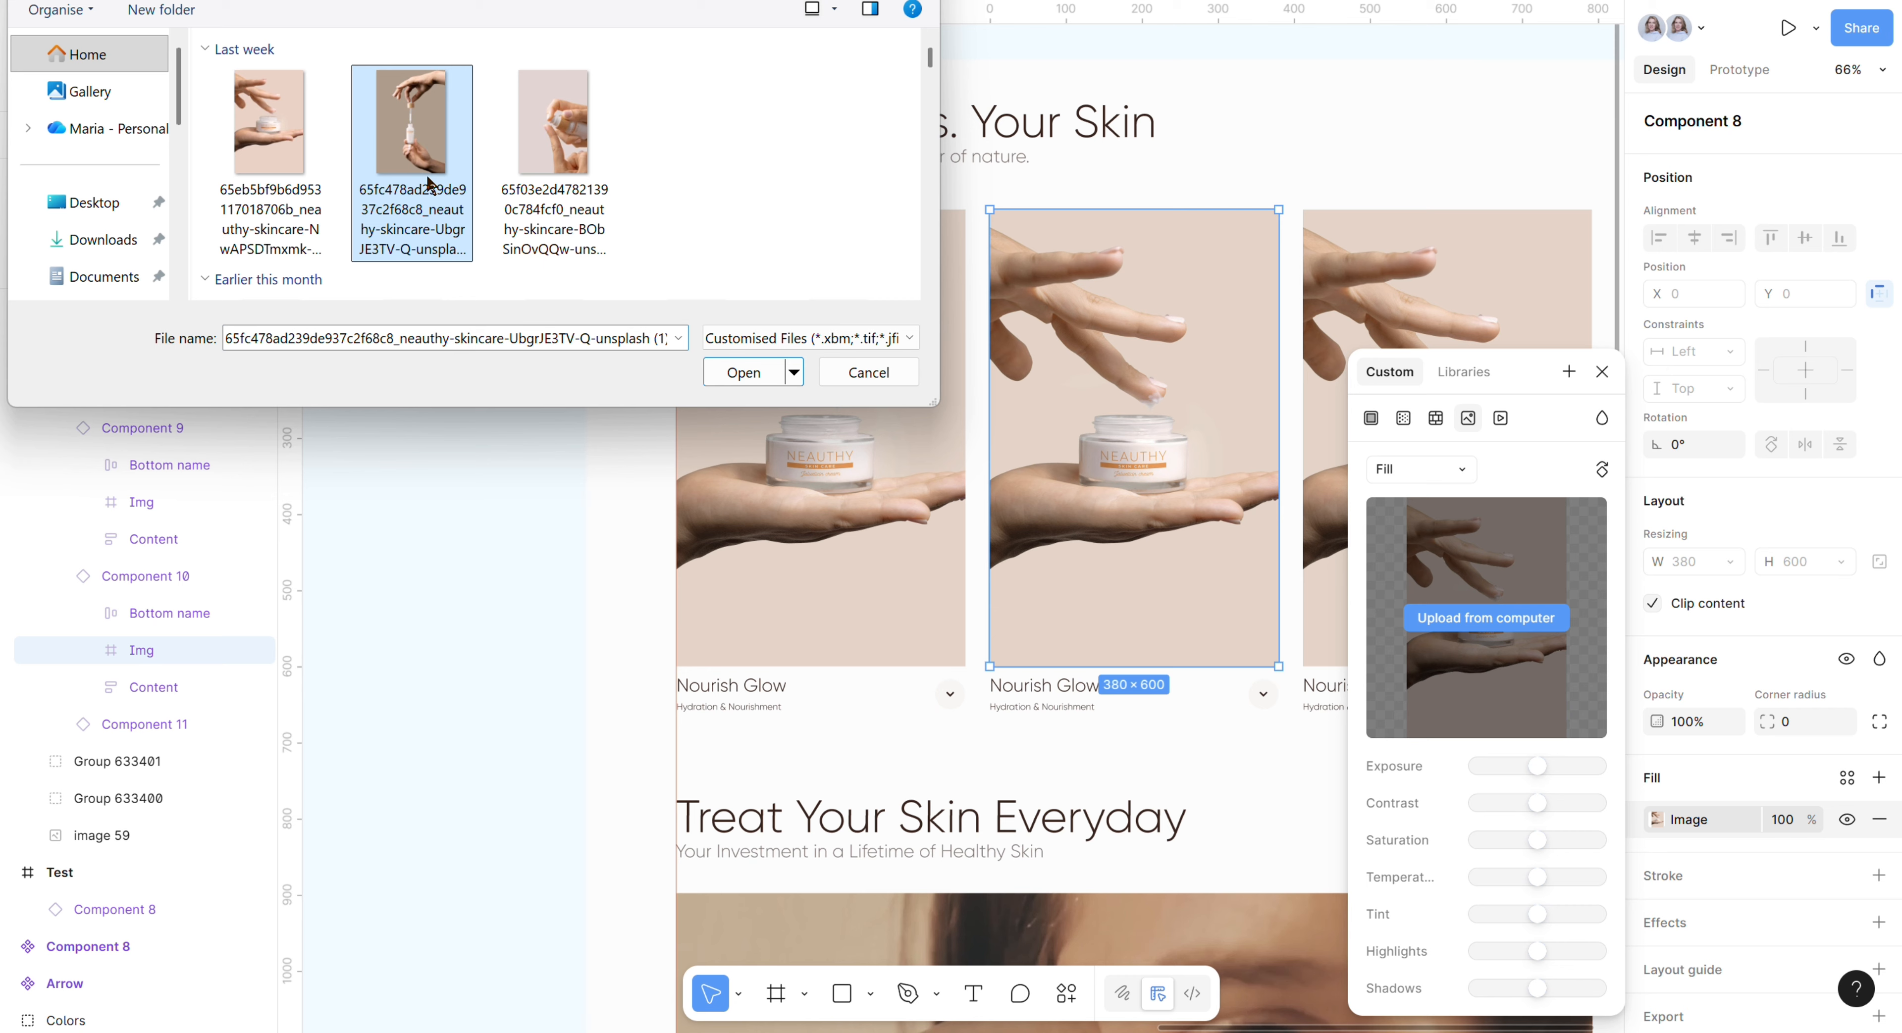
pyautogui.click(742, 373)
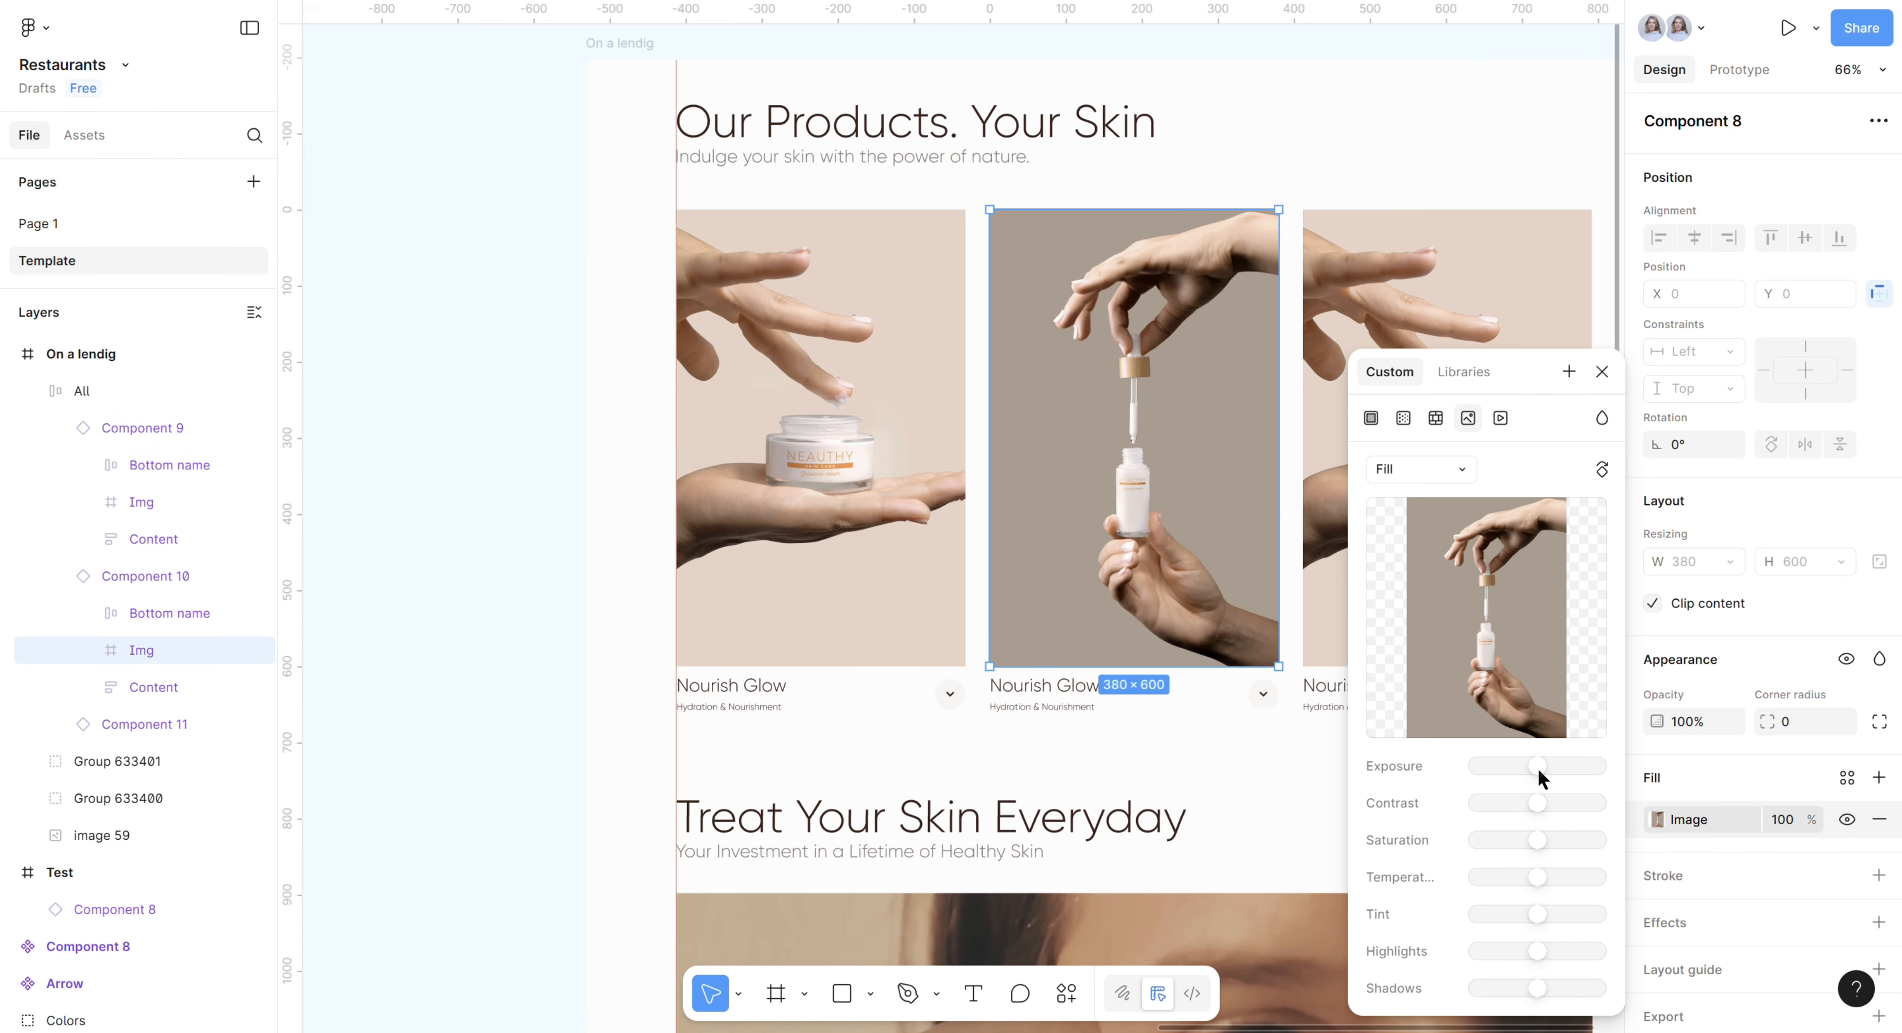
pyautogui.moveTo(1538, 770); pyautogui.dragTo(1545, 770)
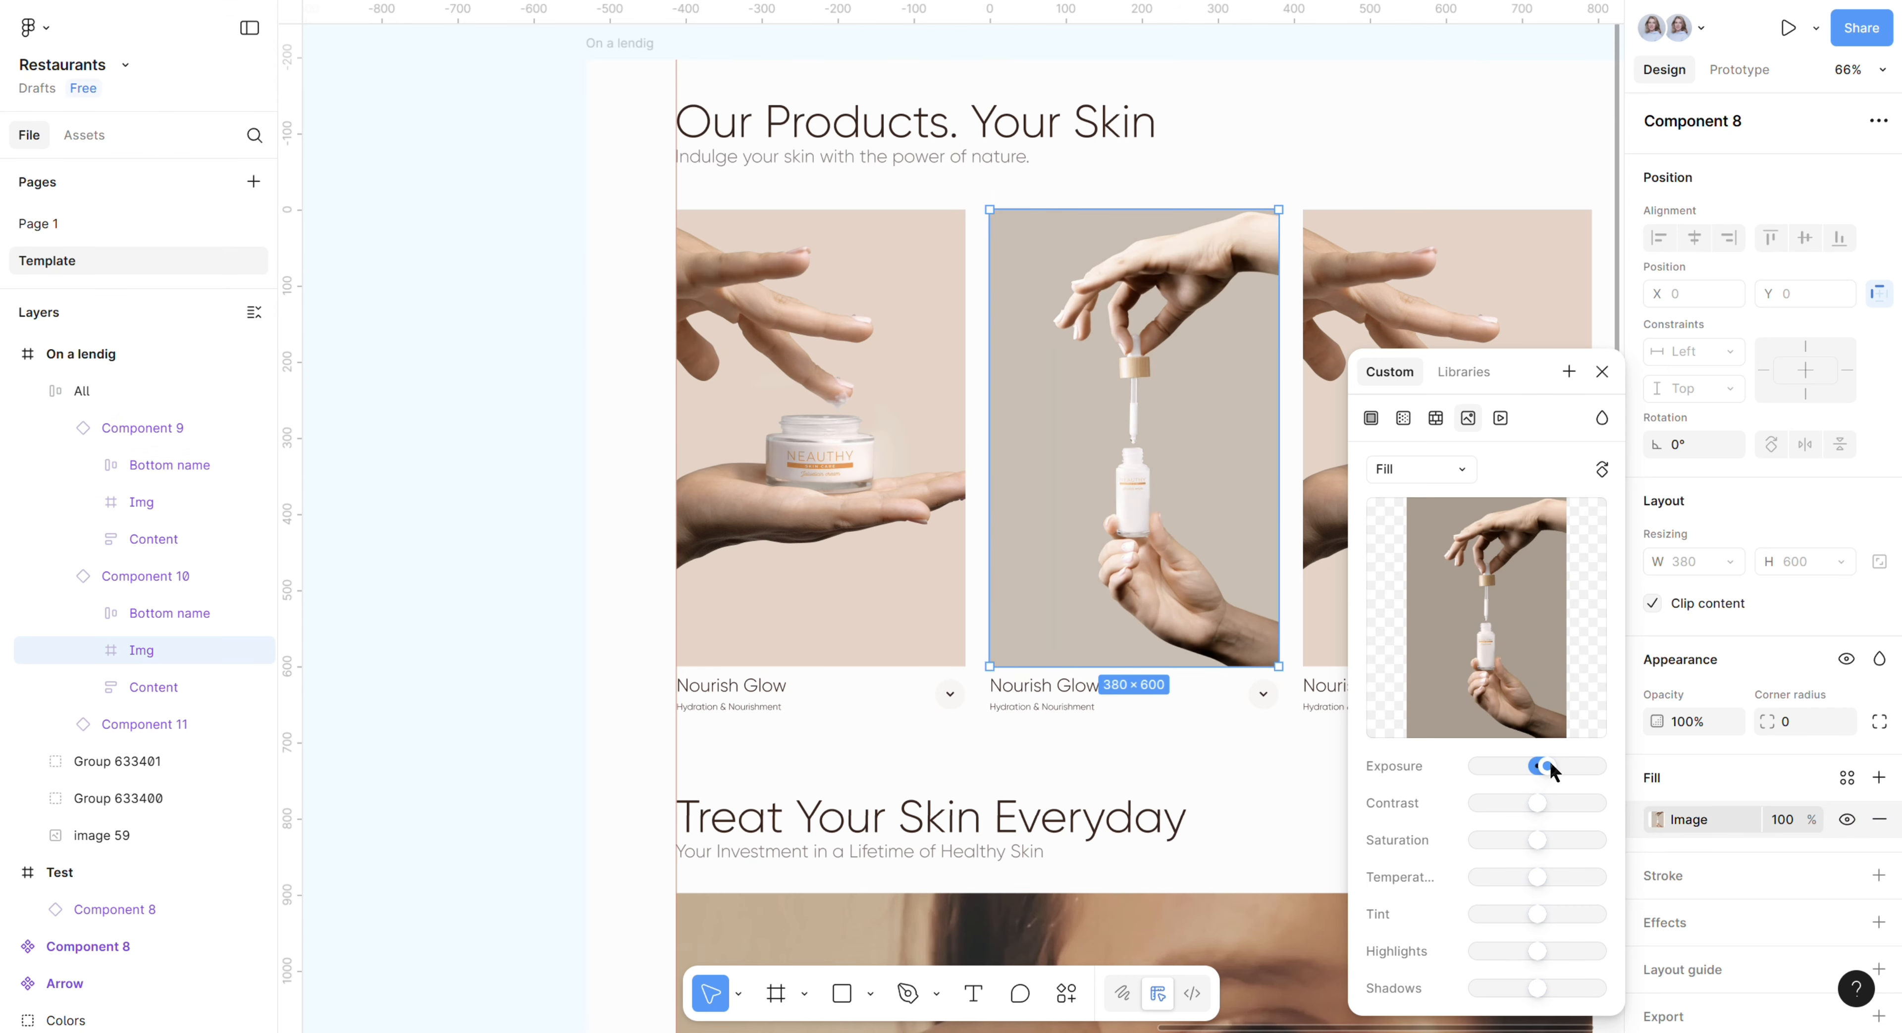
pyautogui.click(1601, 371)
# Step: Replace the third card's image fill with the photo of a pump bottle held in two hands
pyautogui.click(1491, 369)
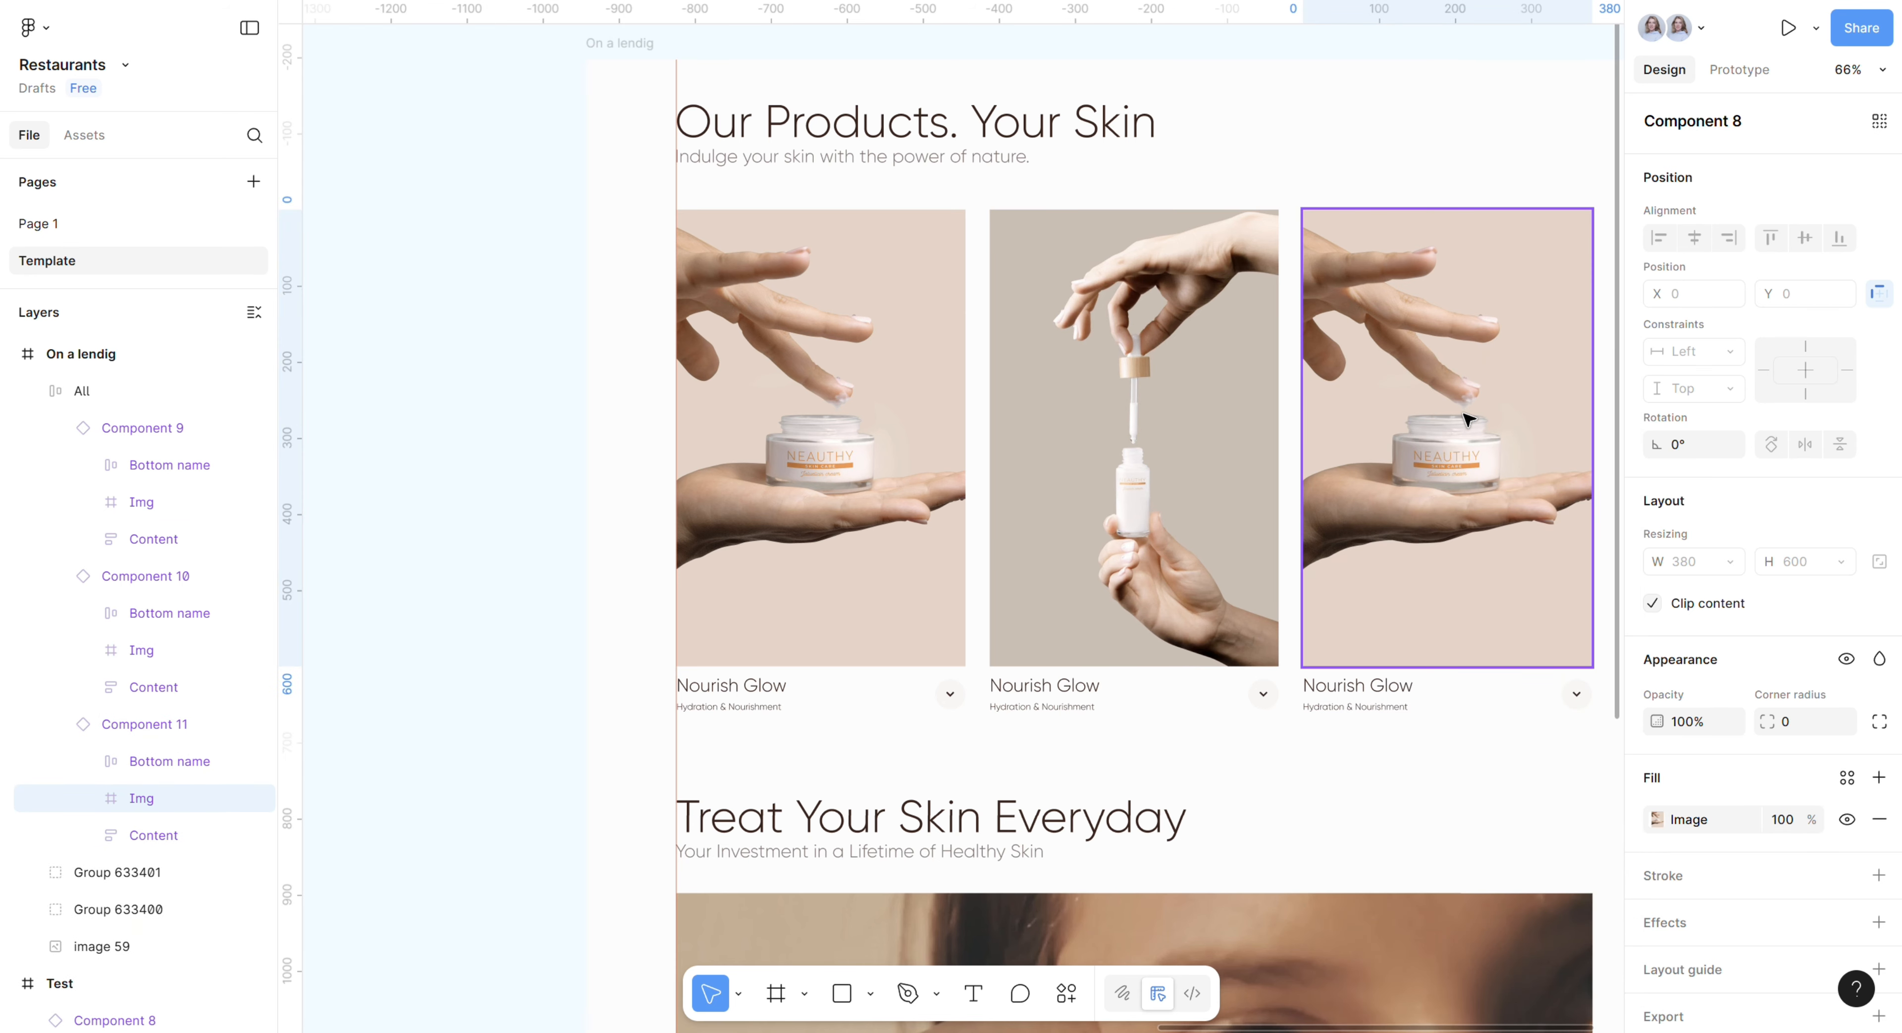
pyautogui.click(1662, 824)
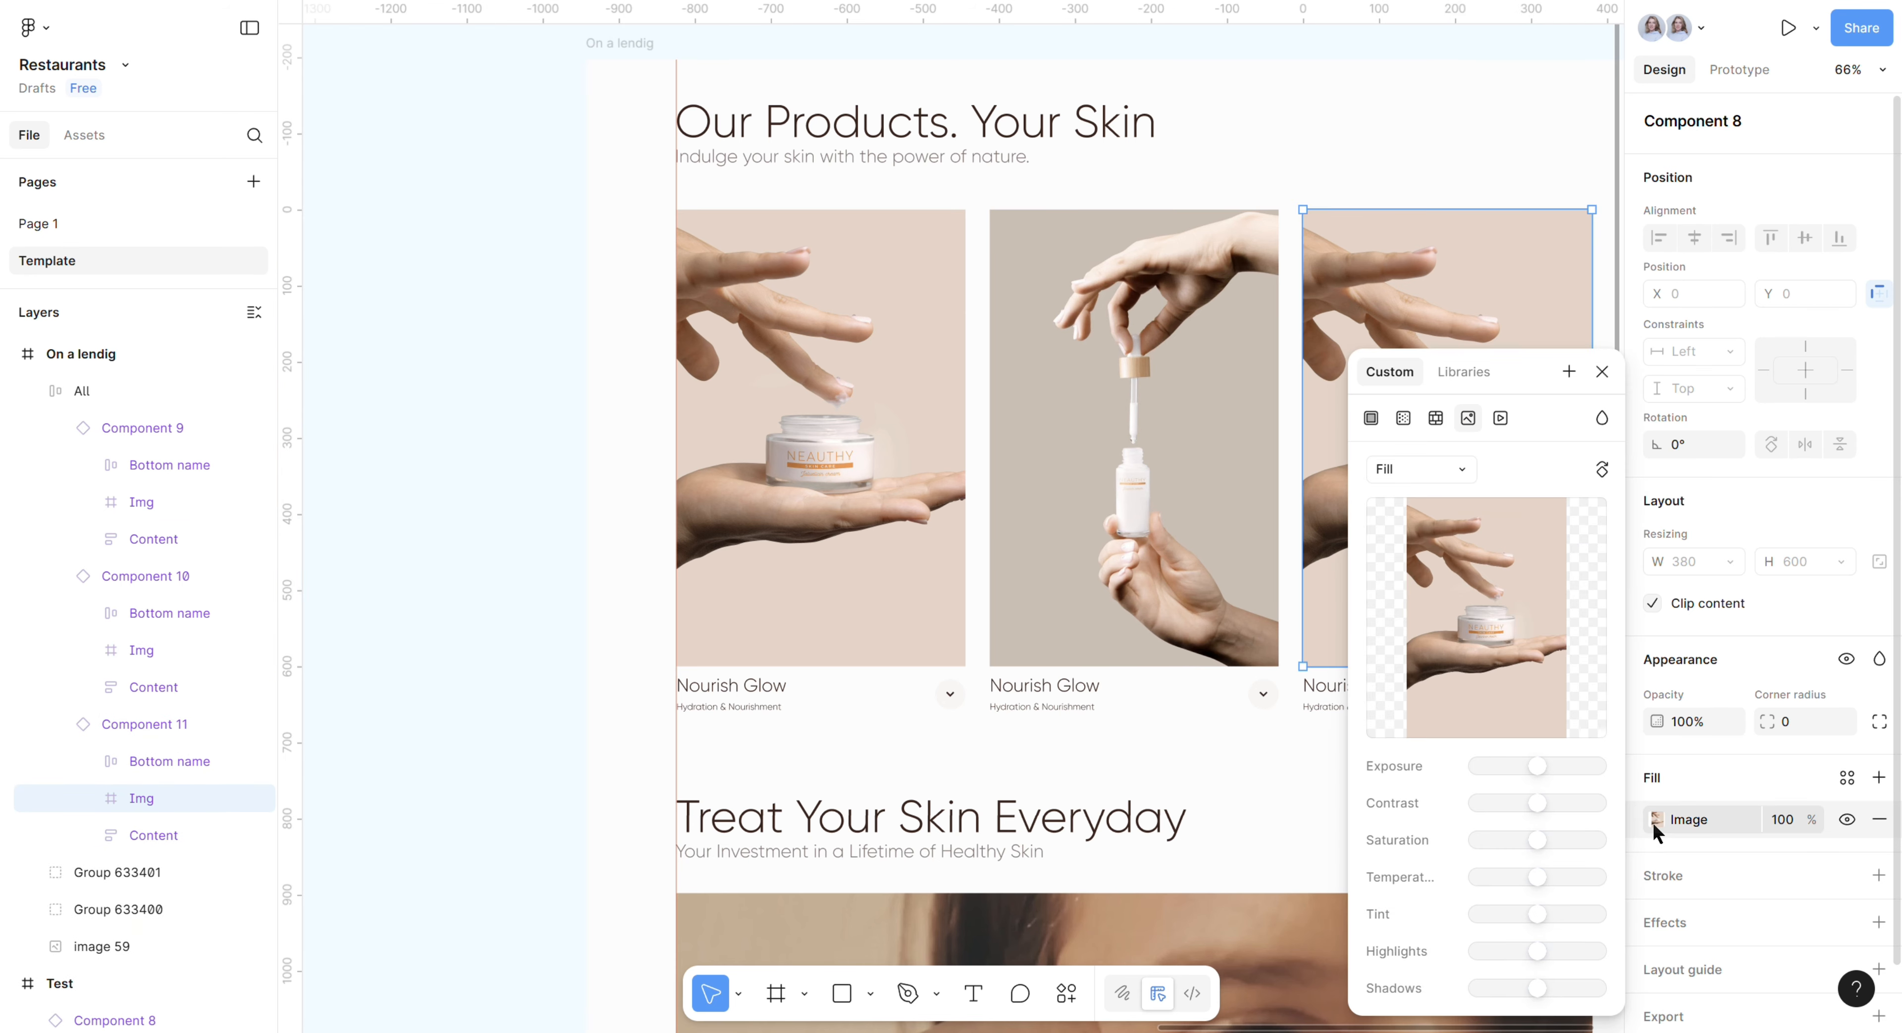
pyautogui.click(1488, 620)
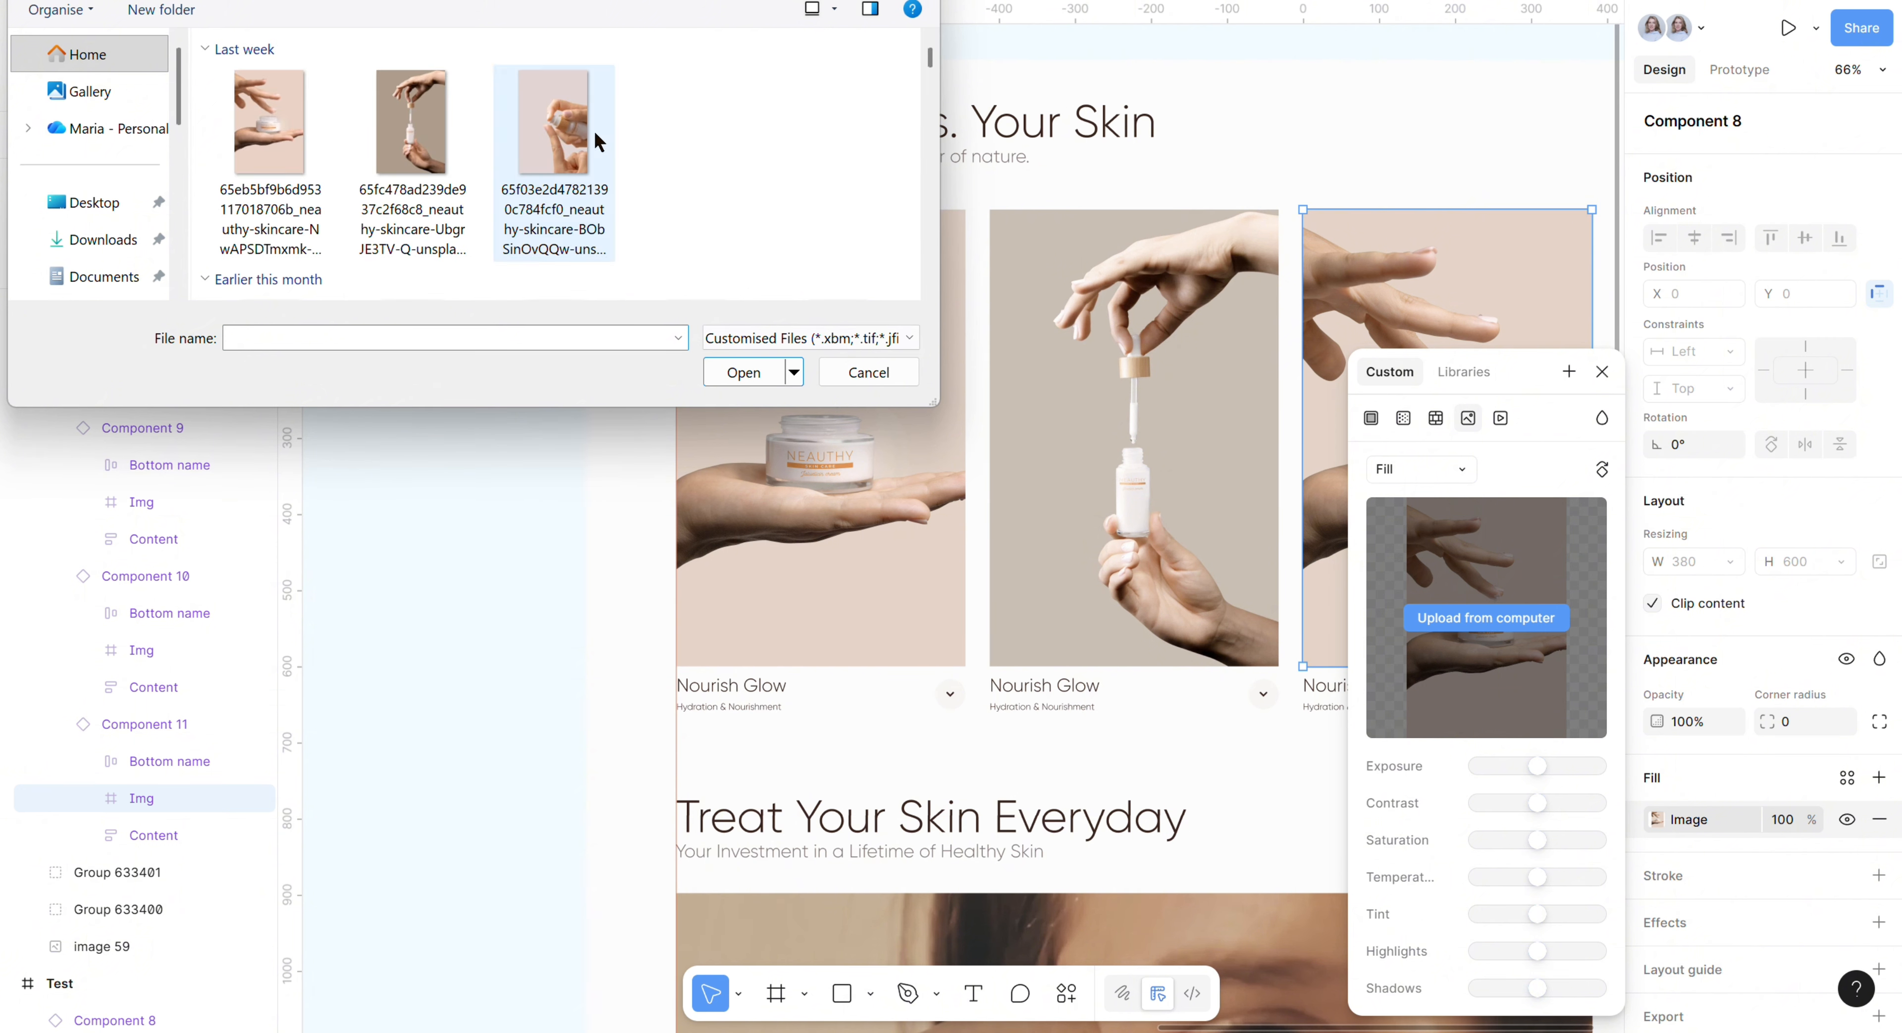
pyautogui.click(591, 144)
pyautogui.click(743, 373)
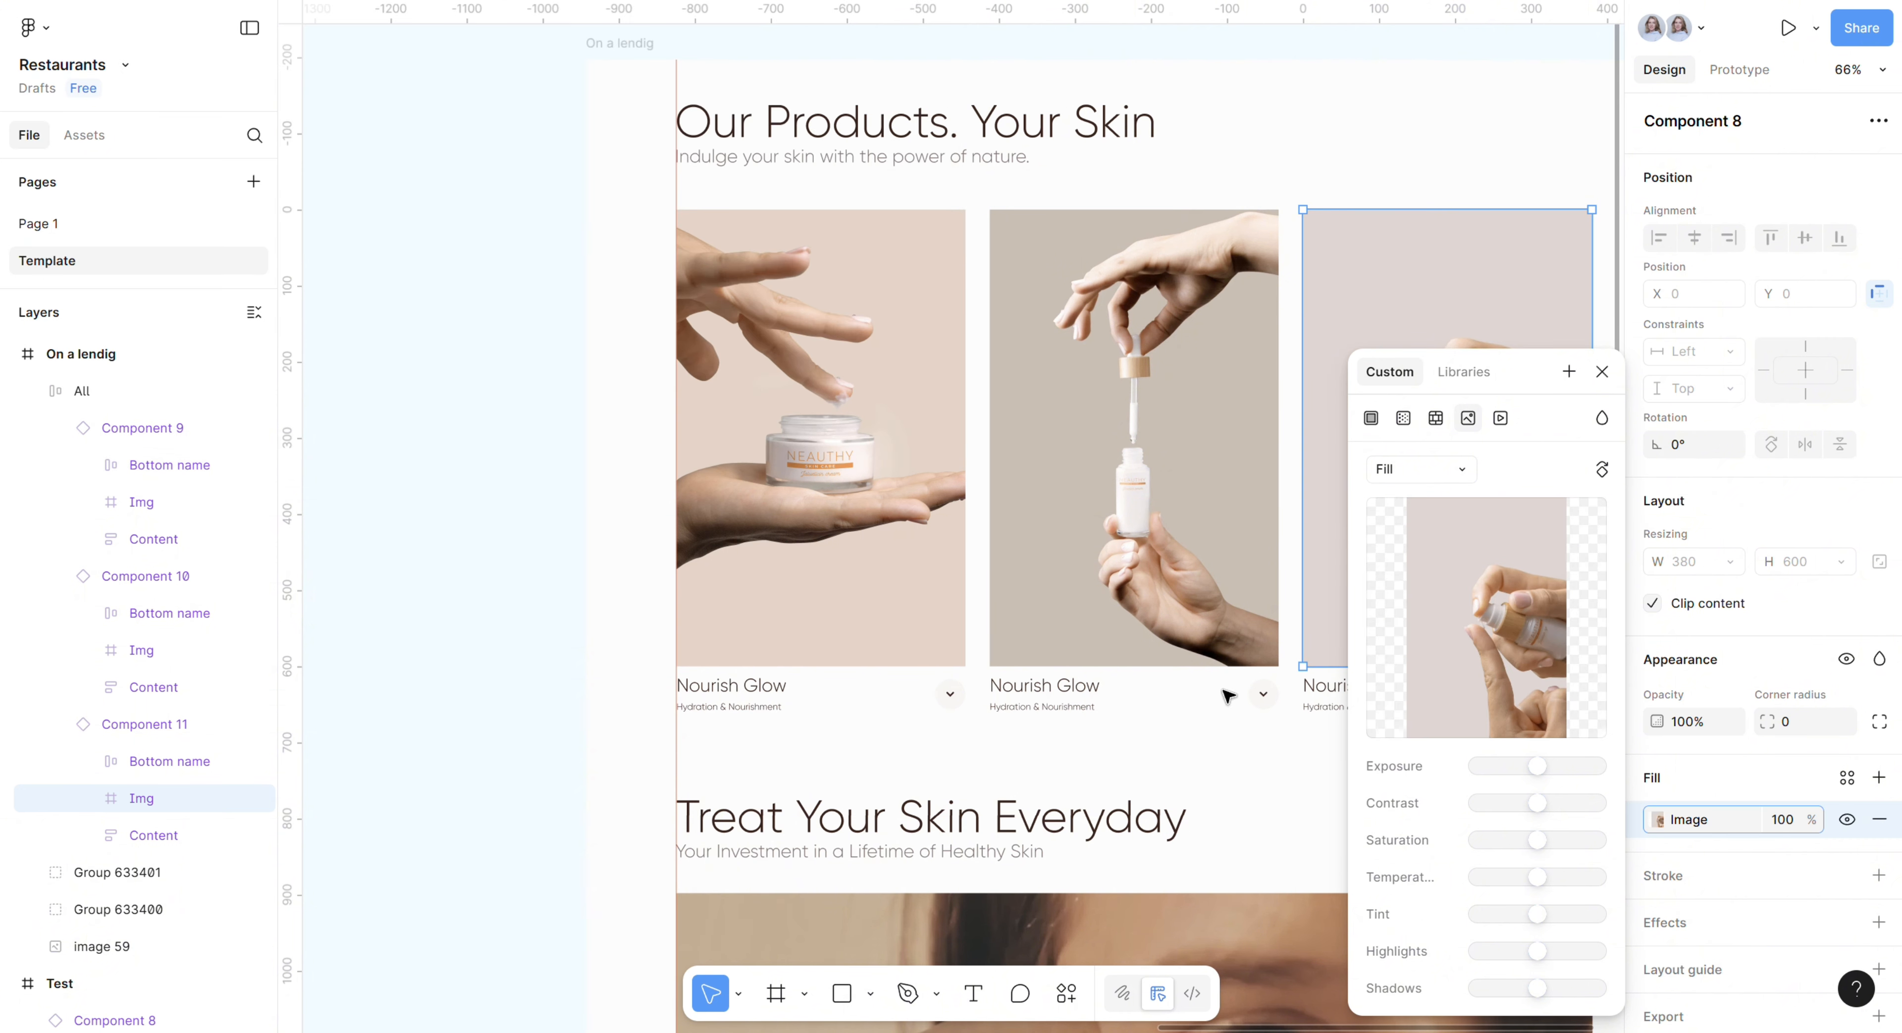
# Step: Change the middle card's title to "Bright Eyes"
pyautogui.click(1030, 703)
pyautogui.doubleClick(1044, 694)
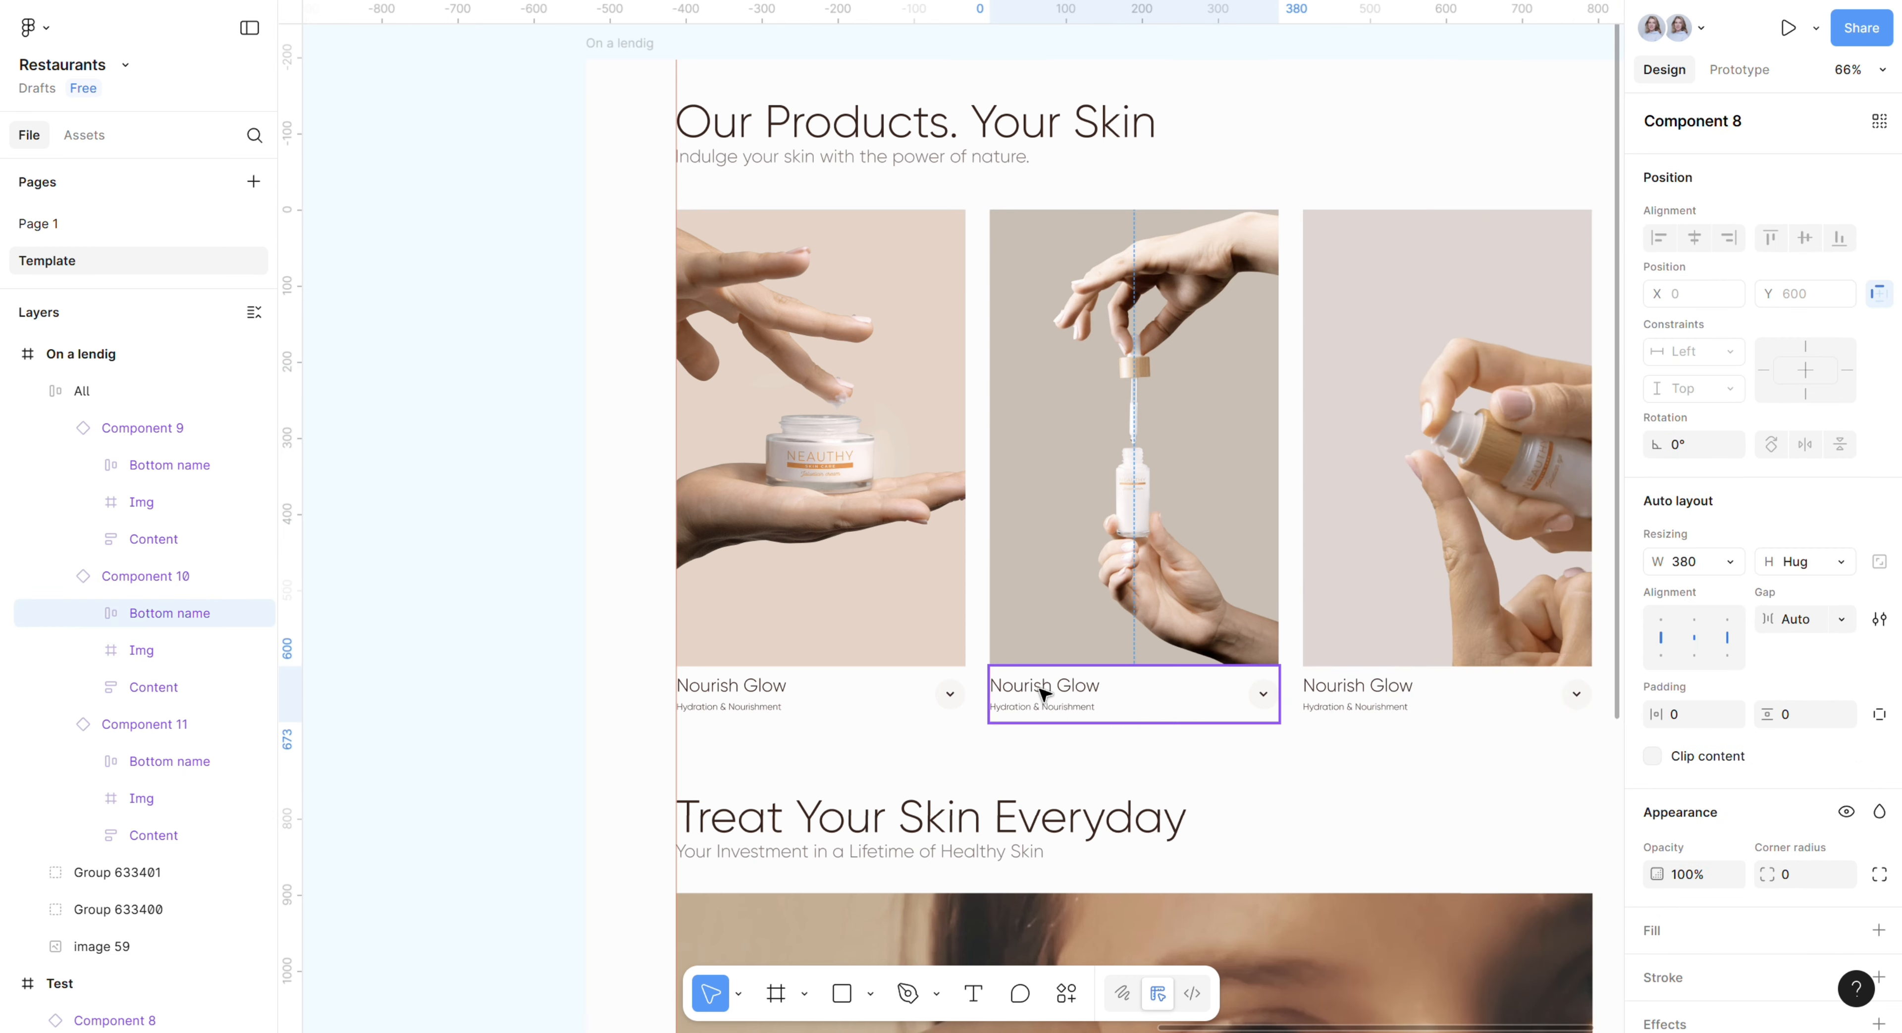
pyautogui.doubleClick(1044, 694)
pyautogui.doubleClick(1046, 693)
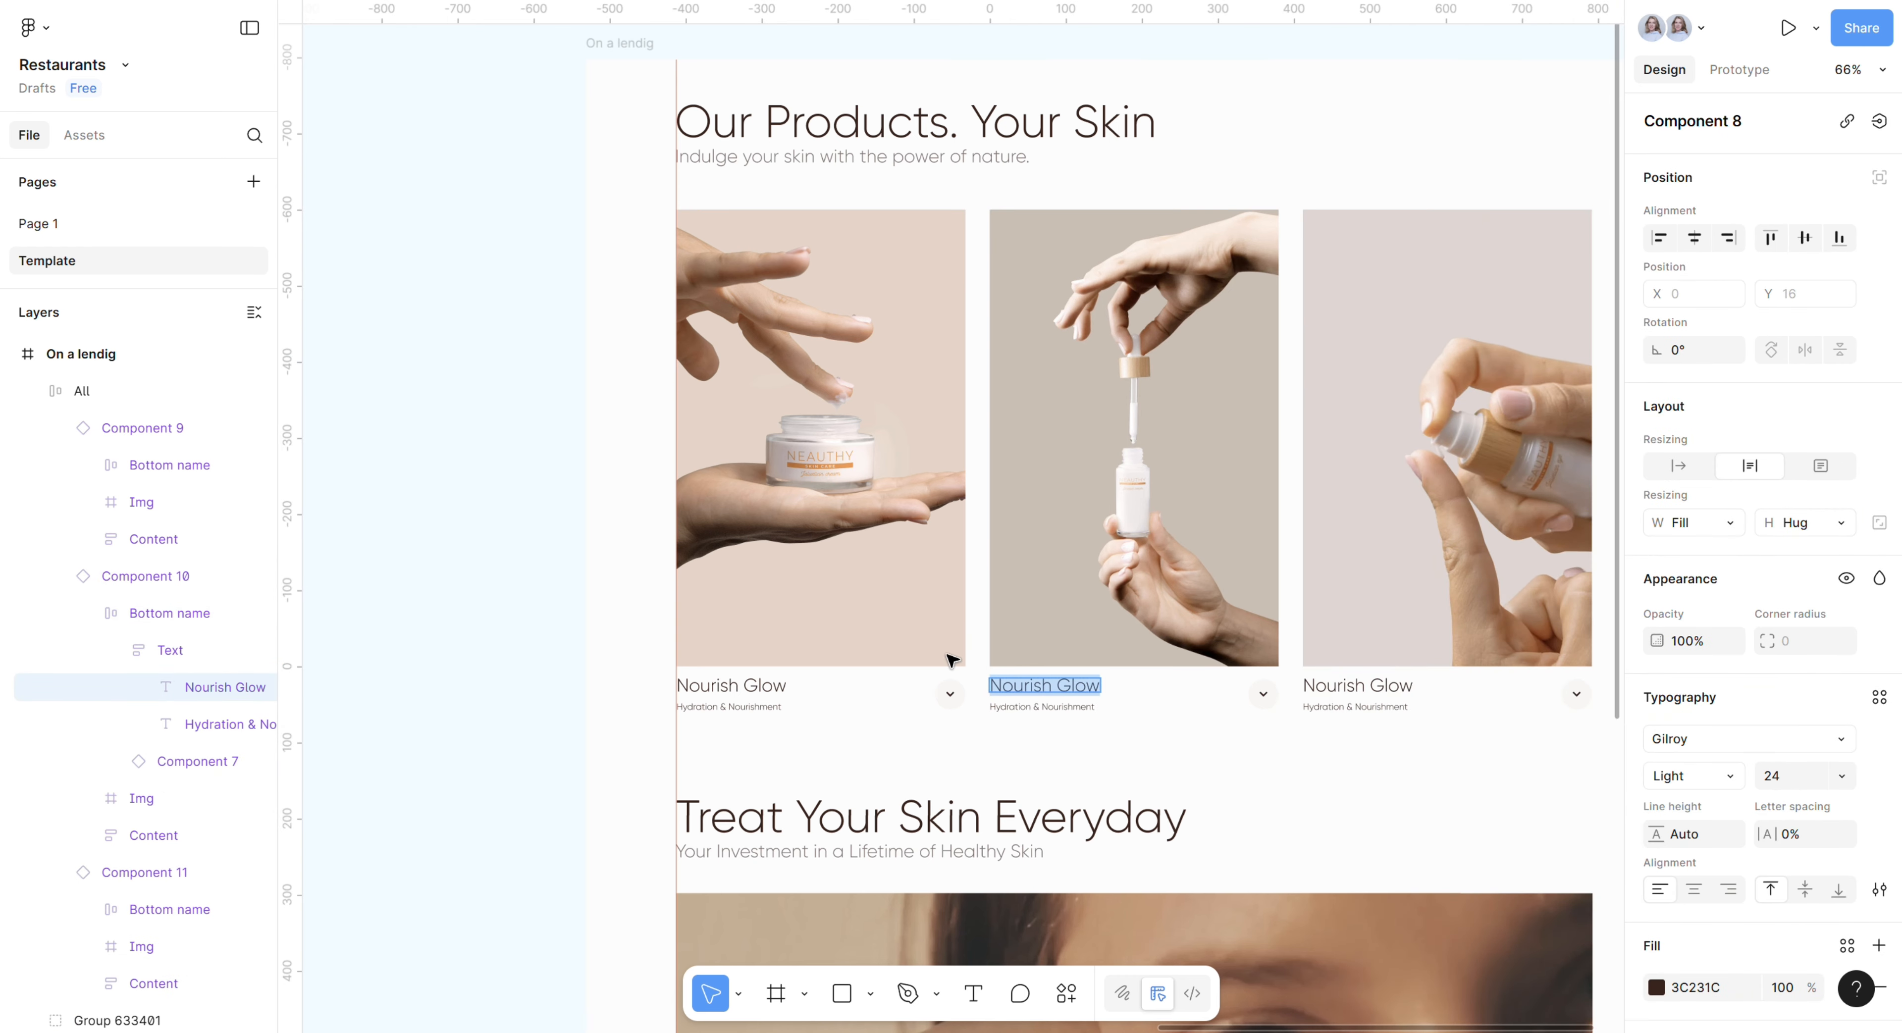
pyautogui.press('BackSpace')
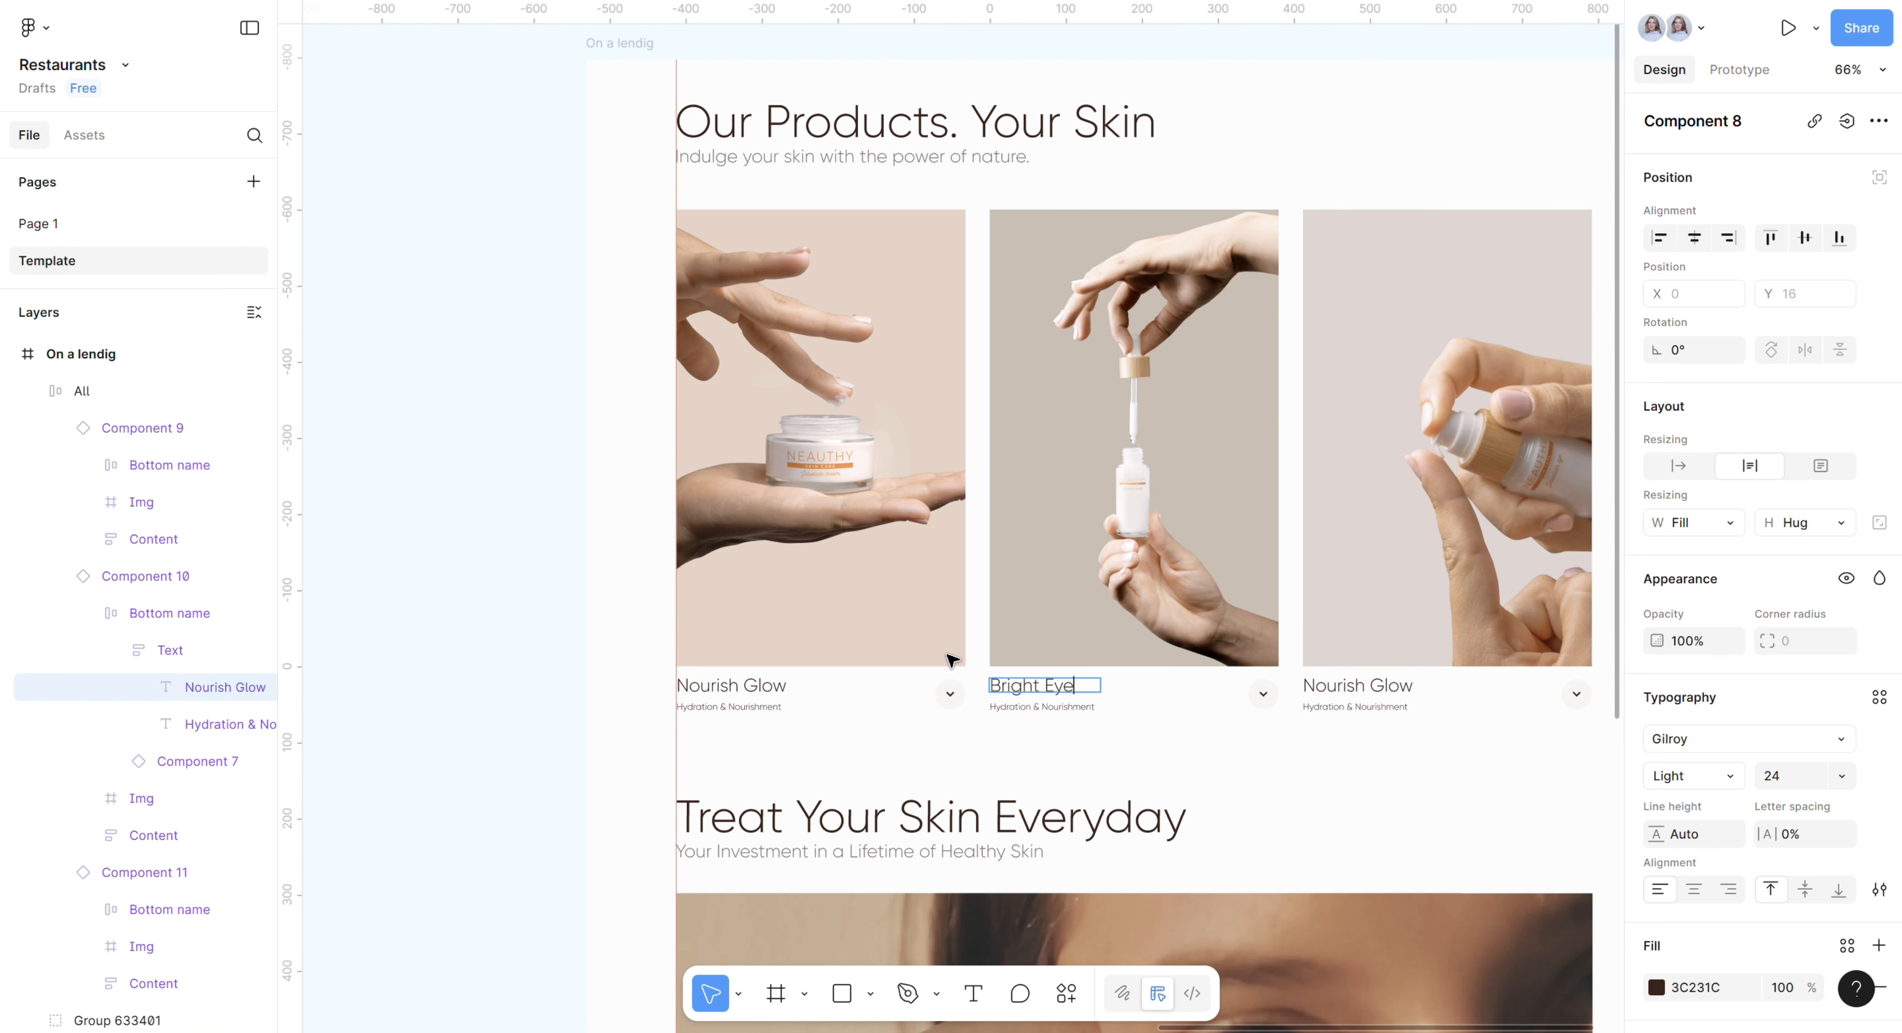
# Step: Change the middle card's subtitle to "Illuminating Eye Cream"
pyautogui.doubleClick(1063, 708)
pyautogui.write('Illuminating Eye Cream')
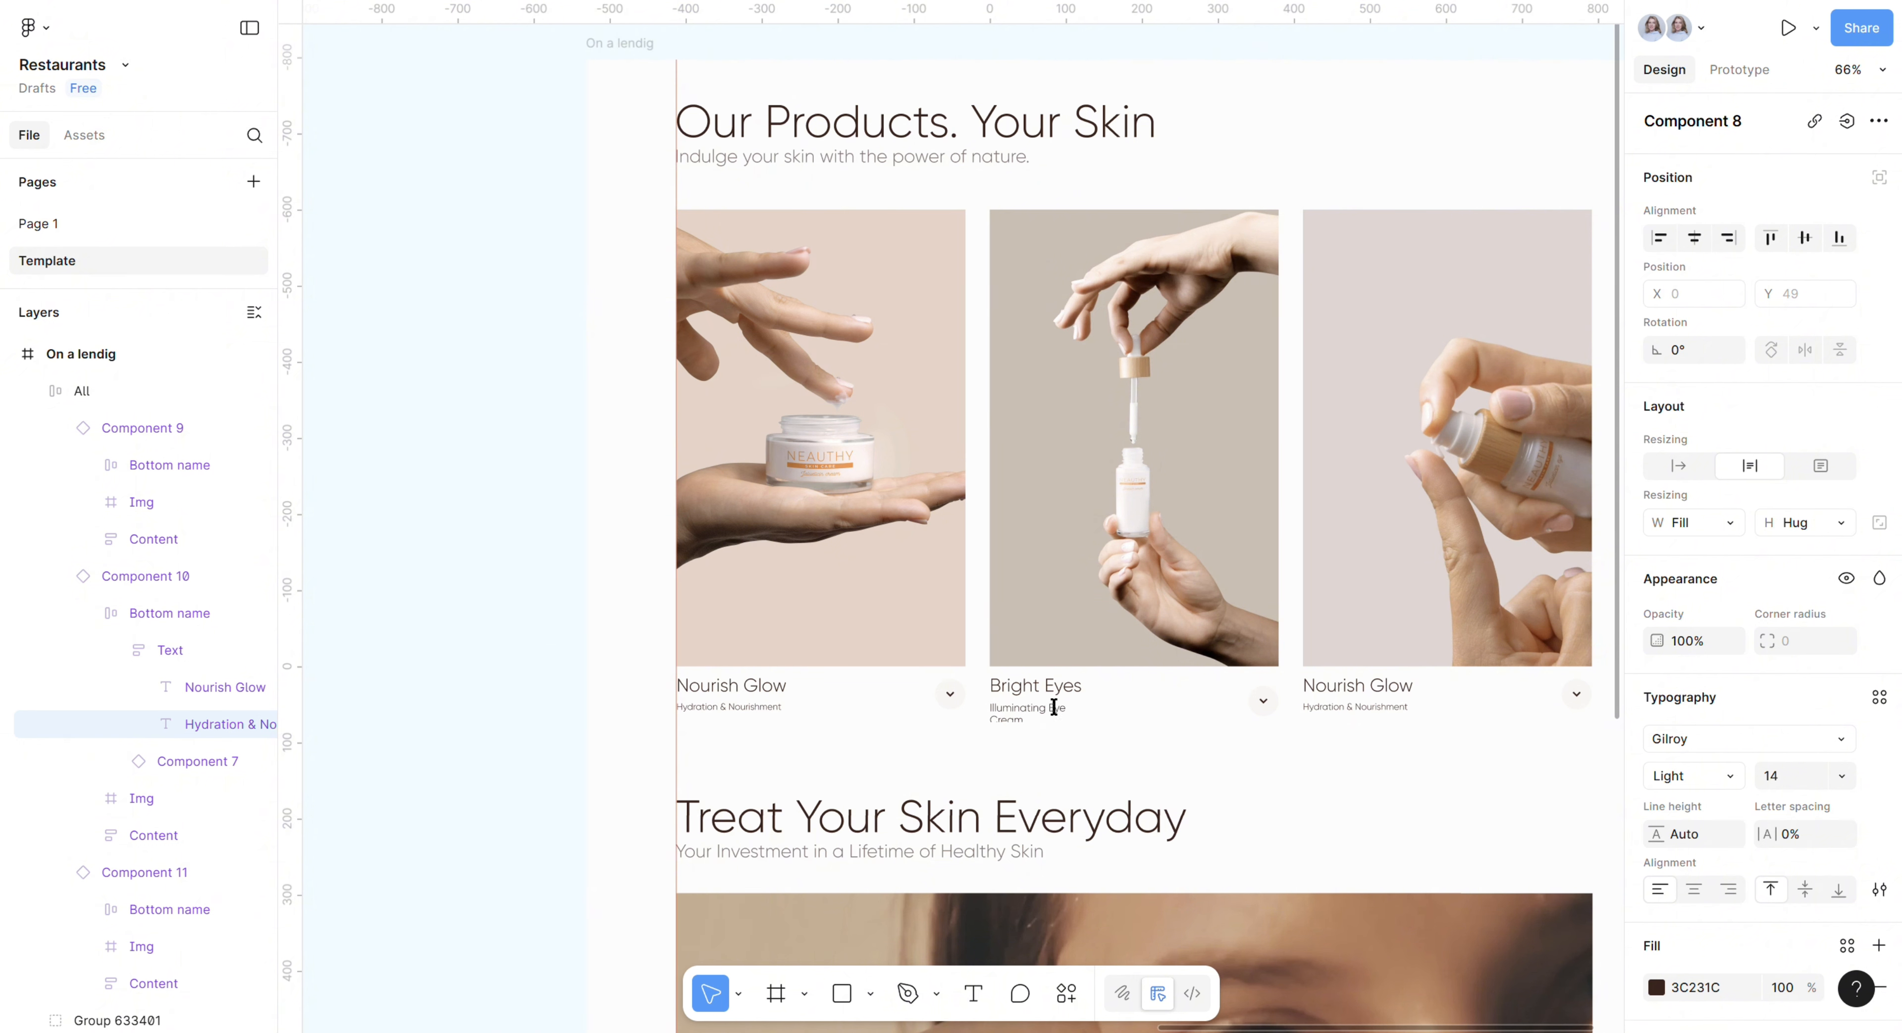
pyautogui.press('Escape')
pyautogui.press('Escape')
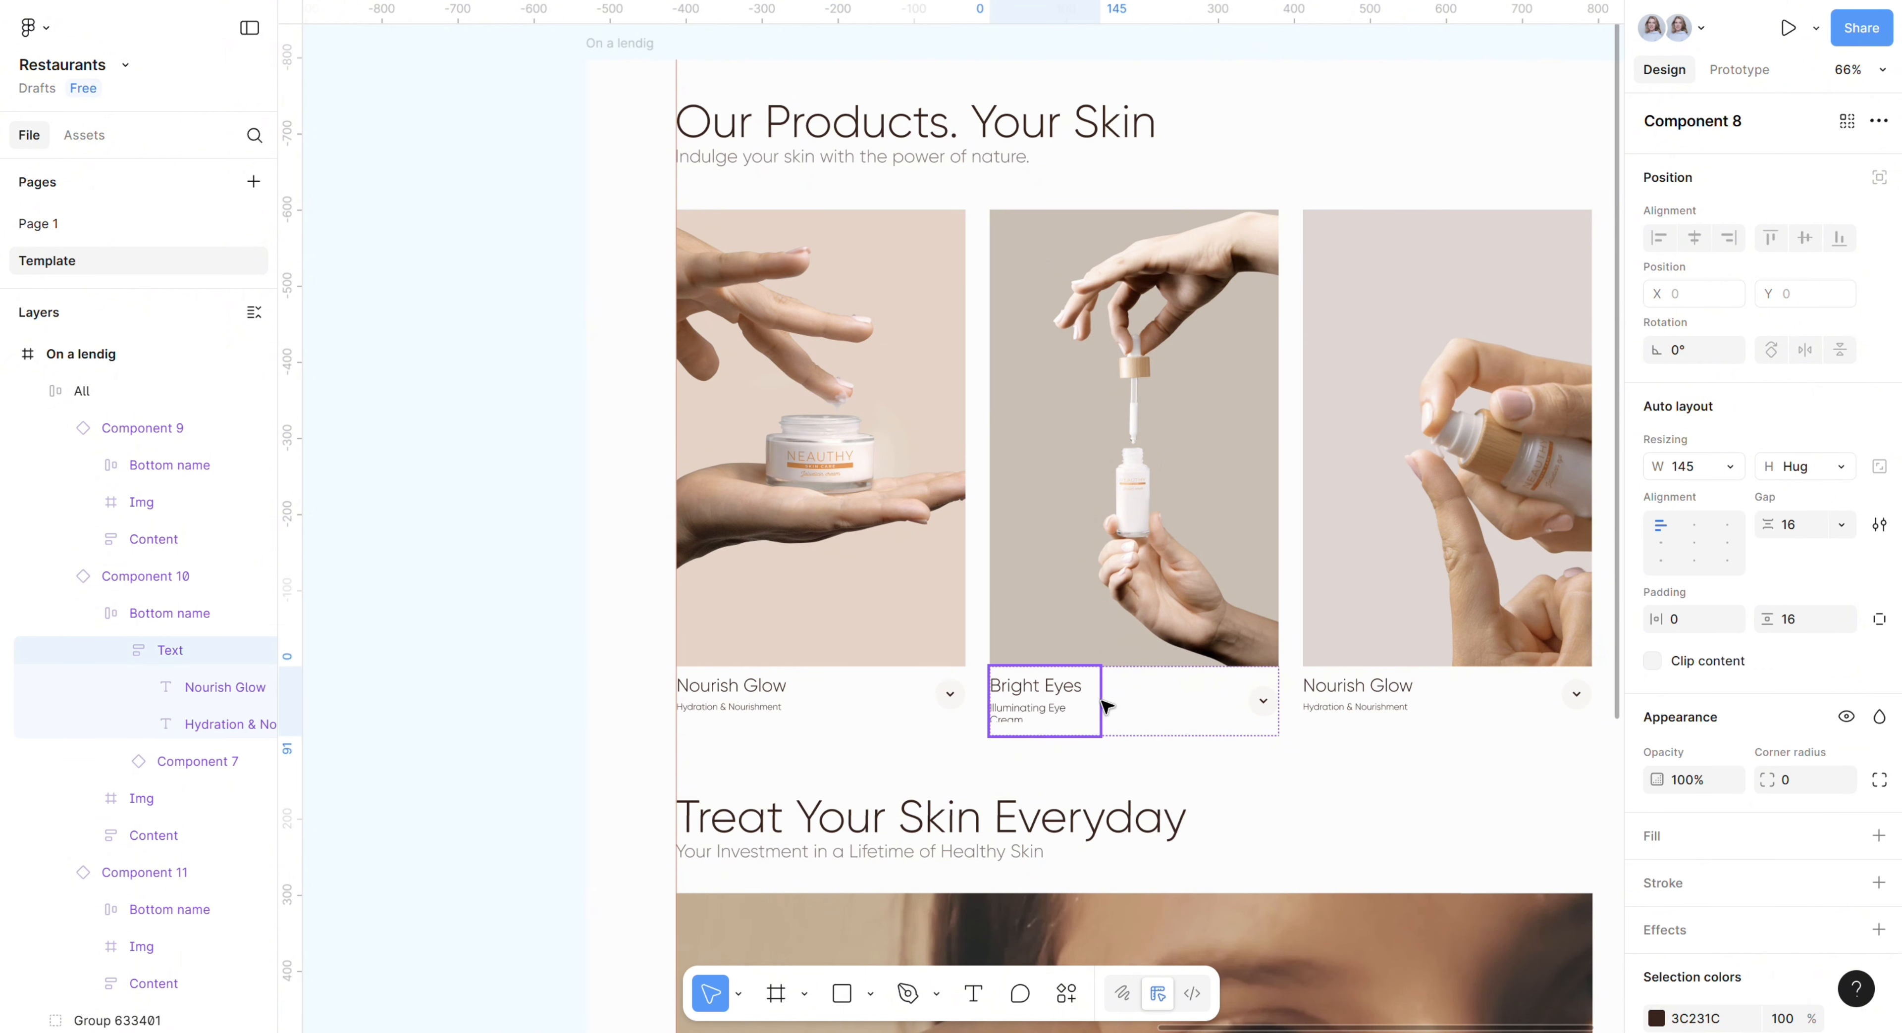
# Step: In the main card component's collapsed variant, widen the title and subtitle text frame to 230
pyautogui.scroll(-5, 482, 701)
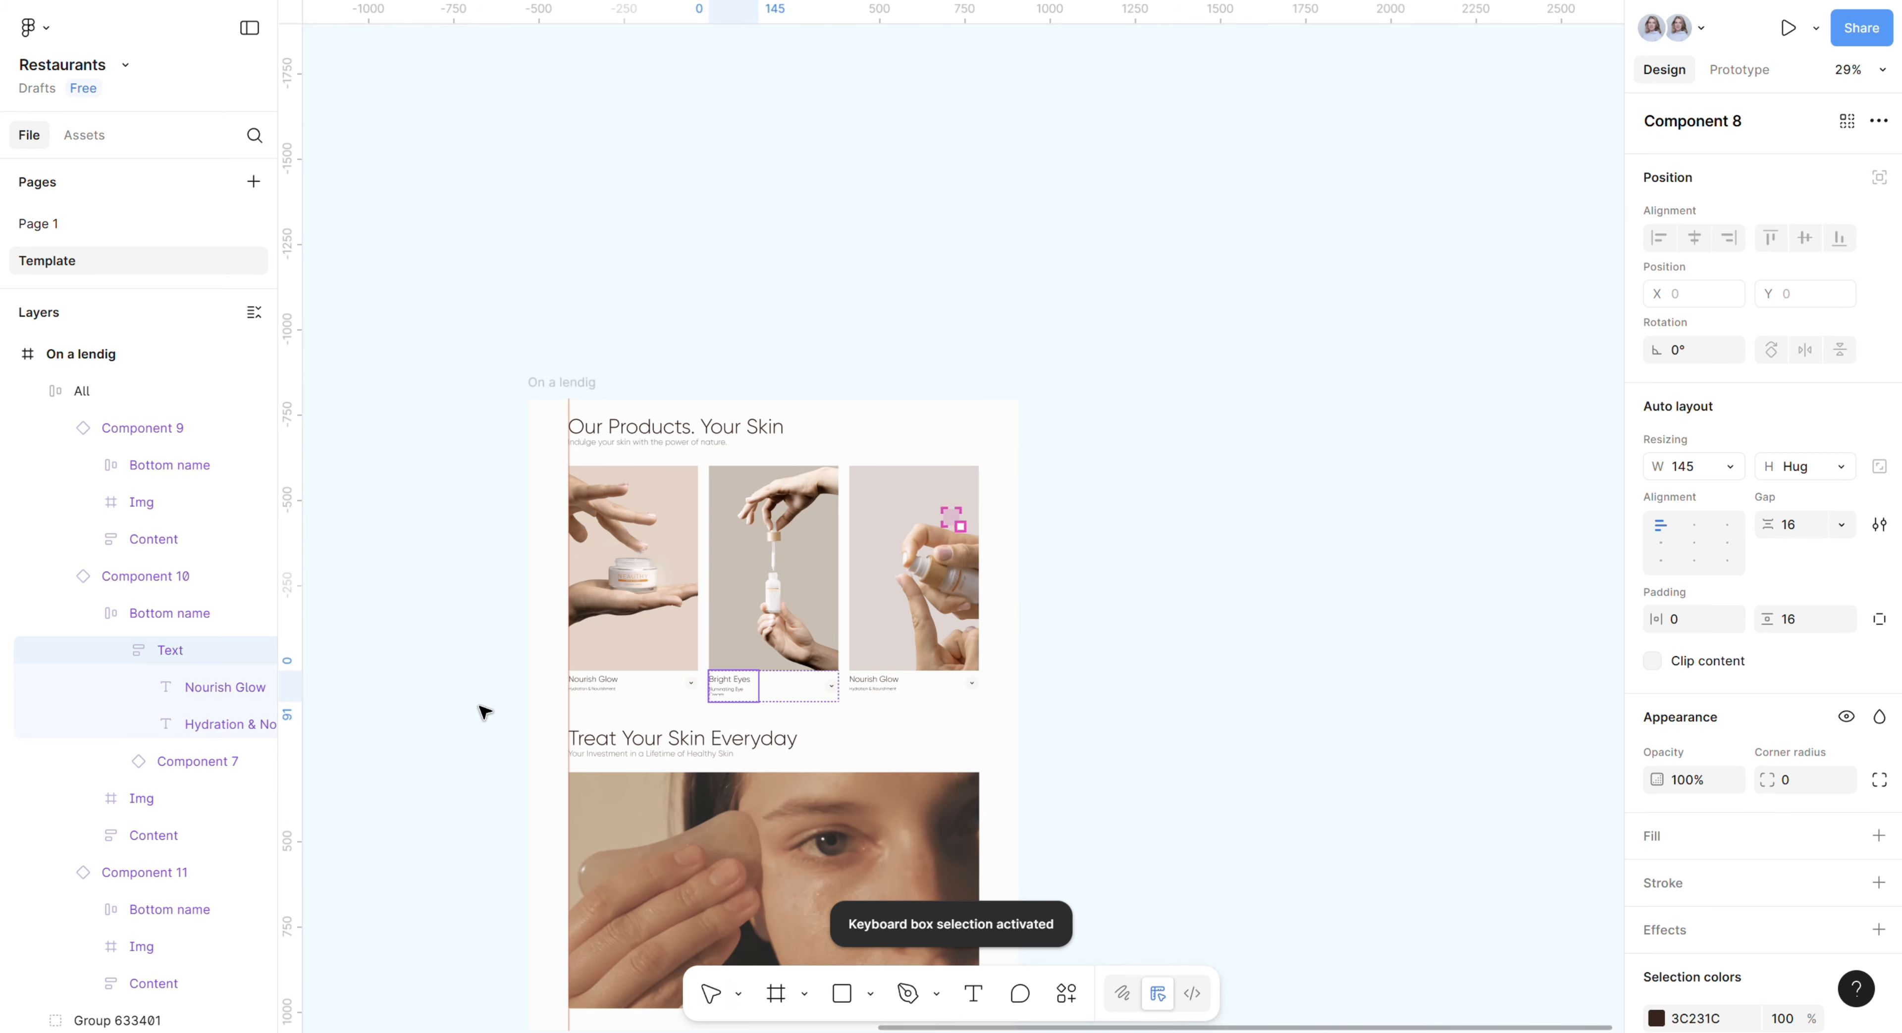
pyautogui.press('Escape')
pyautogui.click(413, 637)
pyautogui.moveTo(501, 617); pyautogui.dragTo(1060, 523)
pyautogui.moveTo(443, 624); pyautogui.dragTo(770, 608)
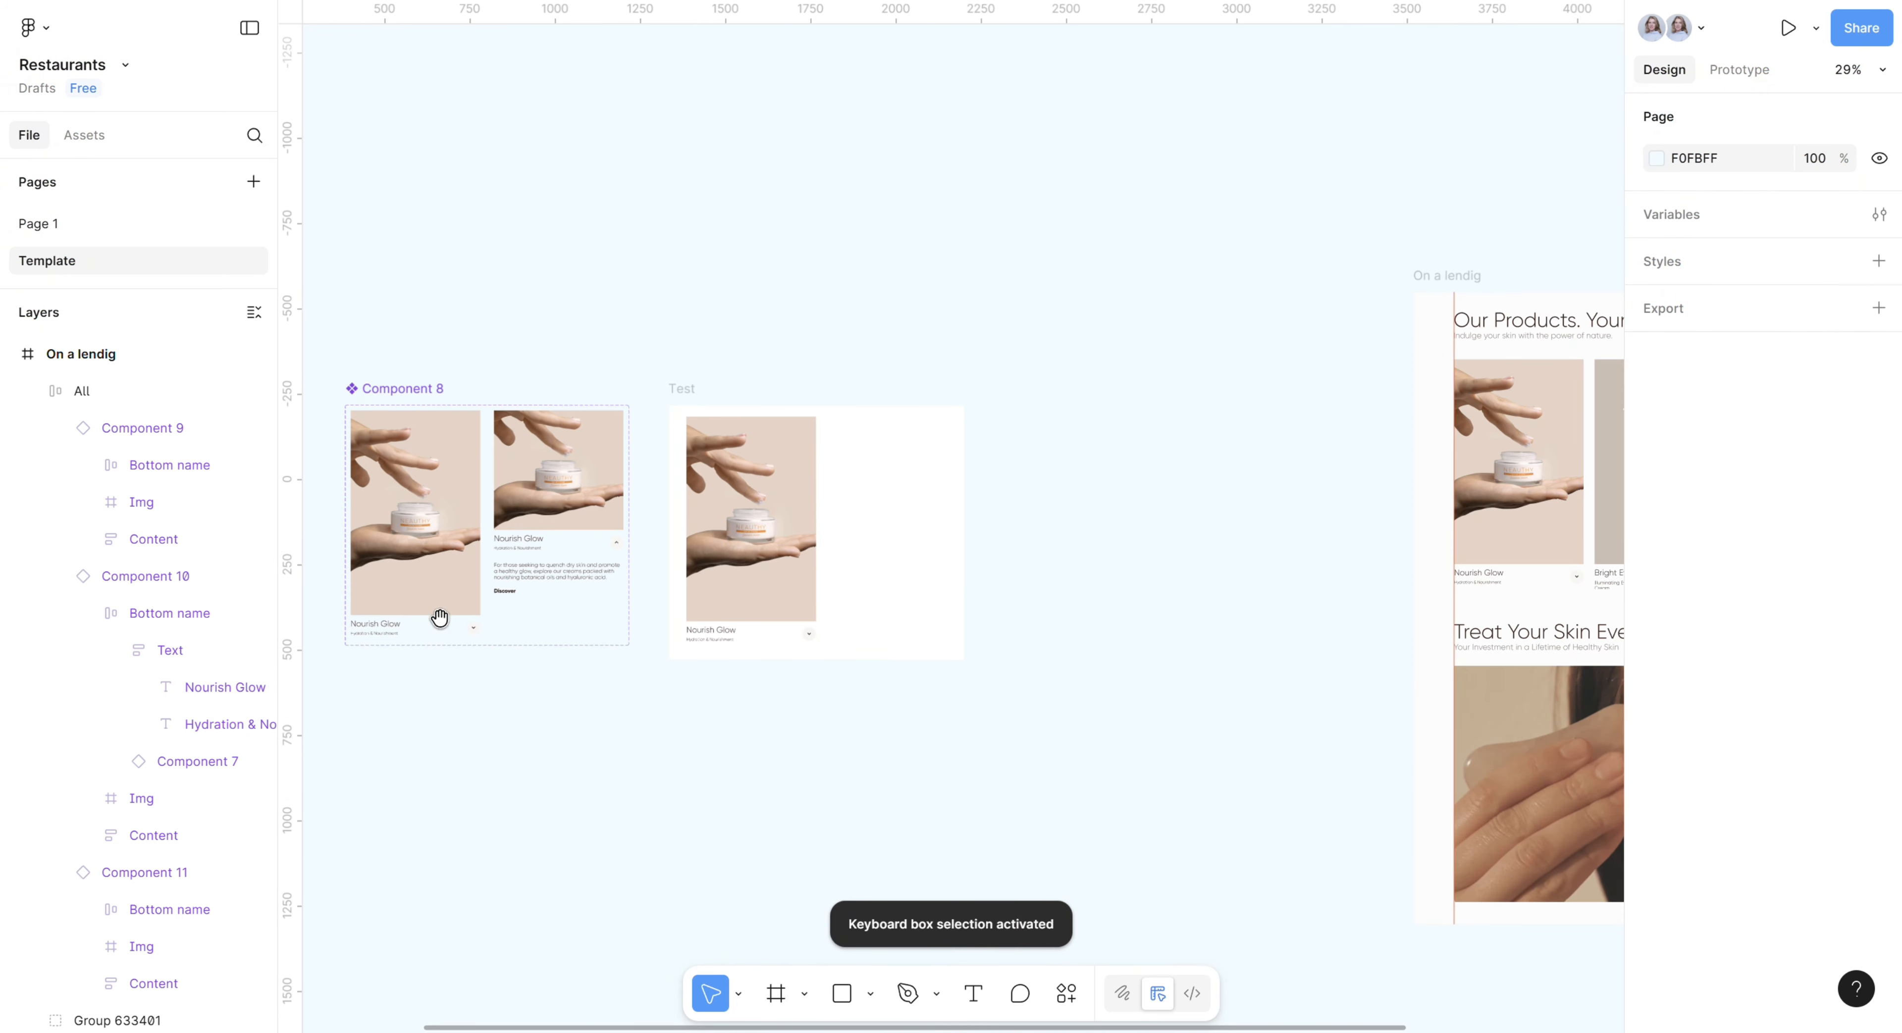
pyautogui.click(394, 633)
pyautogui.scroll(8, 396, 635)
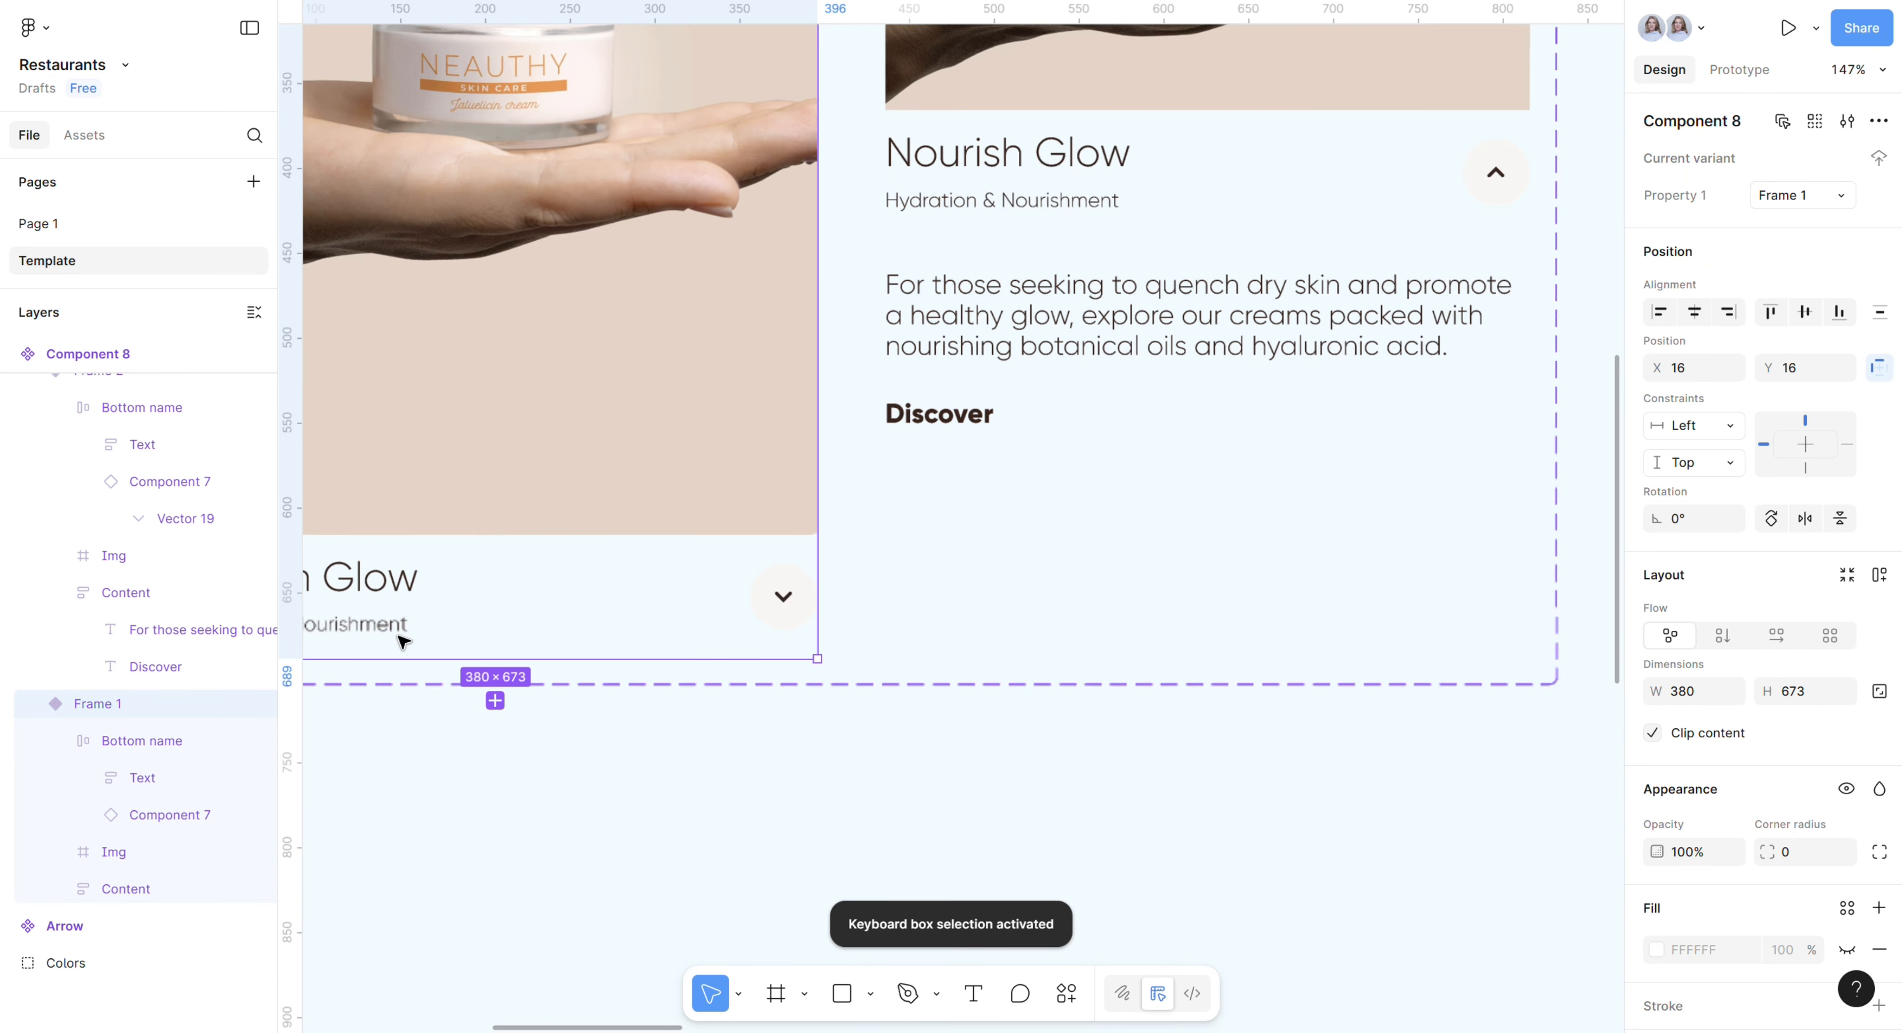
pyautogui.click(403, 608)
pyautogui.click(432, 602)
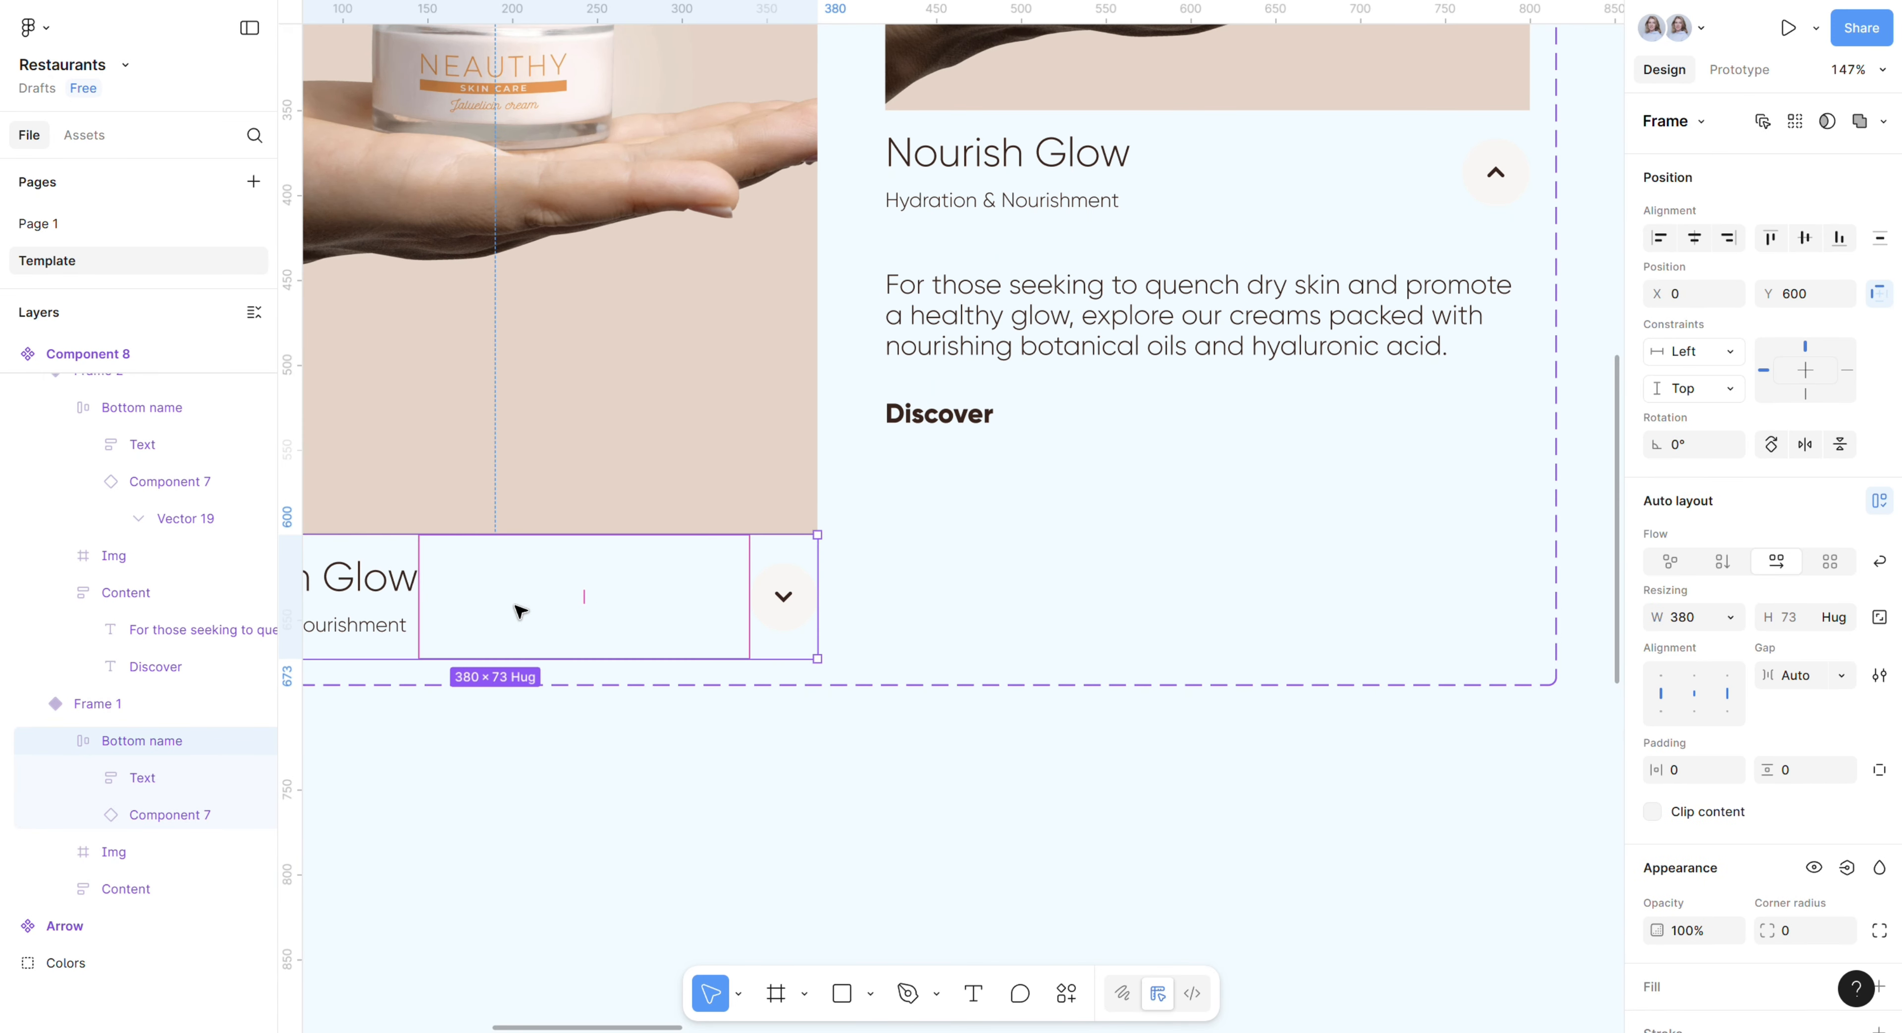
pyautogui.click(1841, 675)
pyautogui.click(1735, 675)
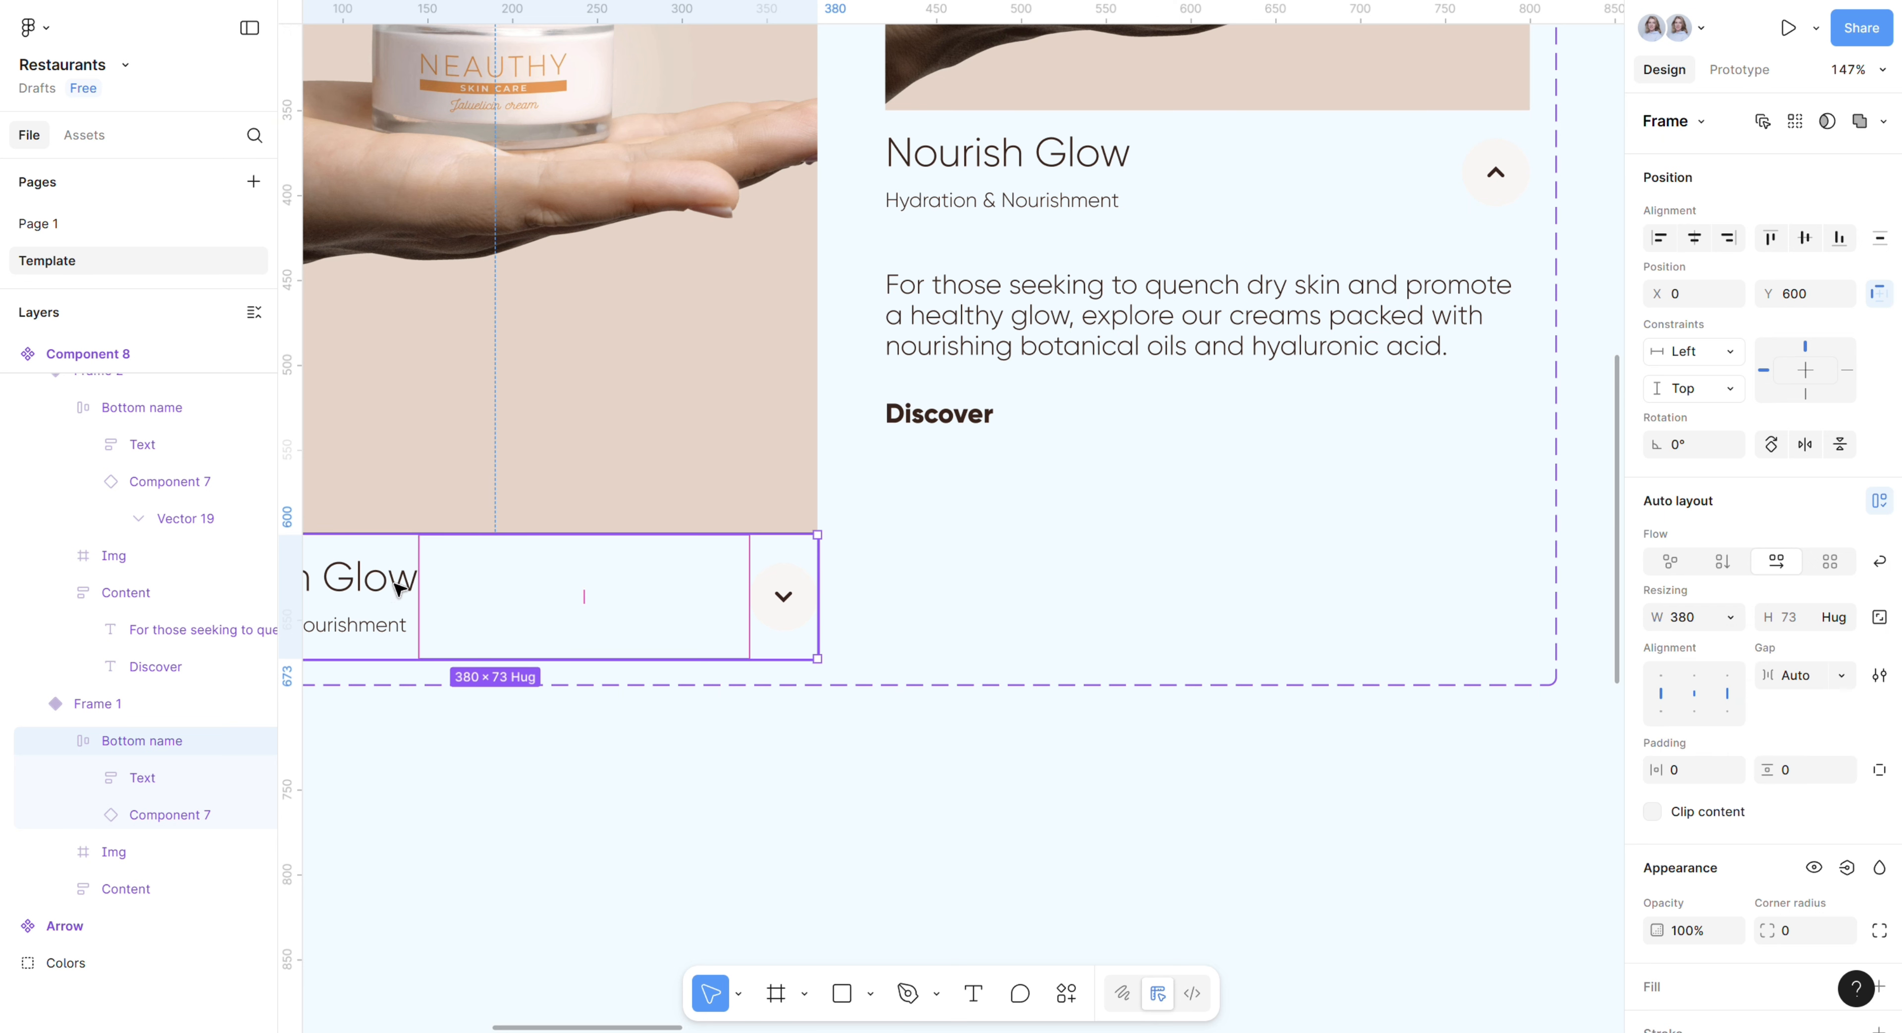
pyautogui.click(414, 596)
pyautogui.moveTo(418, 596); pyautogui.dragTo(562, 597)
pyautogui.click(829, 811)
# Step: Remove the line break in the middle card's subtitle so "Illuminating Eye Cream" sits on one line
pyautogui.scroll(-8, 1049, 789)
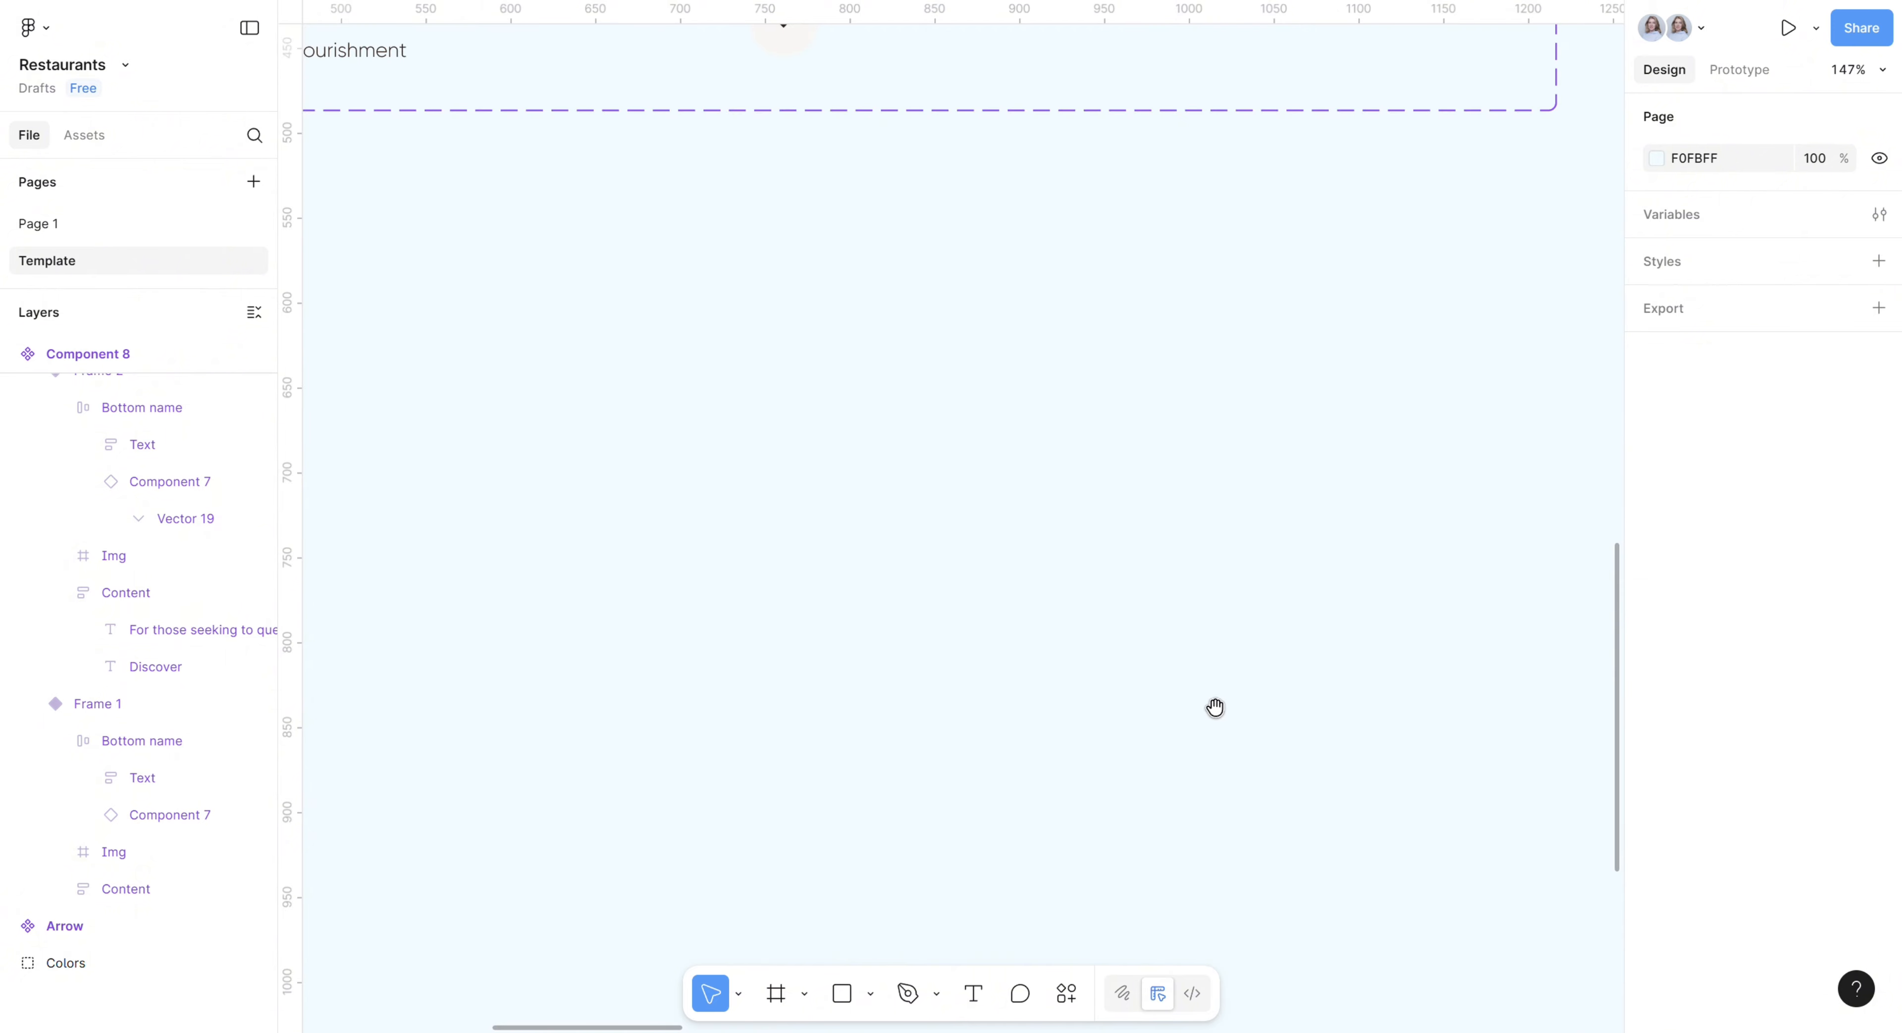
pyautogui.scroll(10, 1282, 663)
pyautogui.keyDown('ctrl'); pyautogui.scroll(-5, 1291, 673); pyautogui.keyUp('ctrl')
pyautogui.moveTo(1323, 738); pyautogui.dragTo(471, 671)
pyautogui.moveTo(1285, 653); pyautogui.dragTo(402, 619)
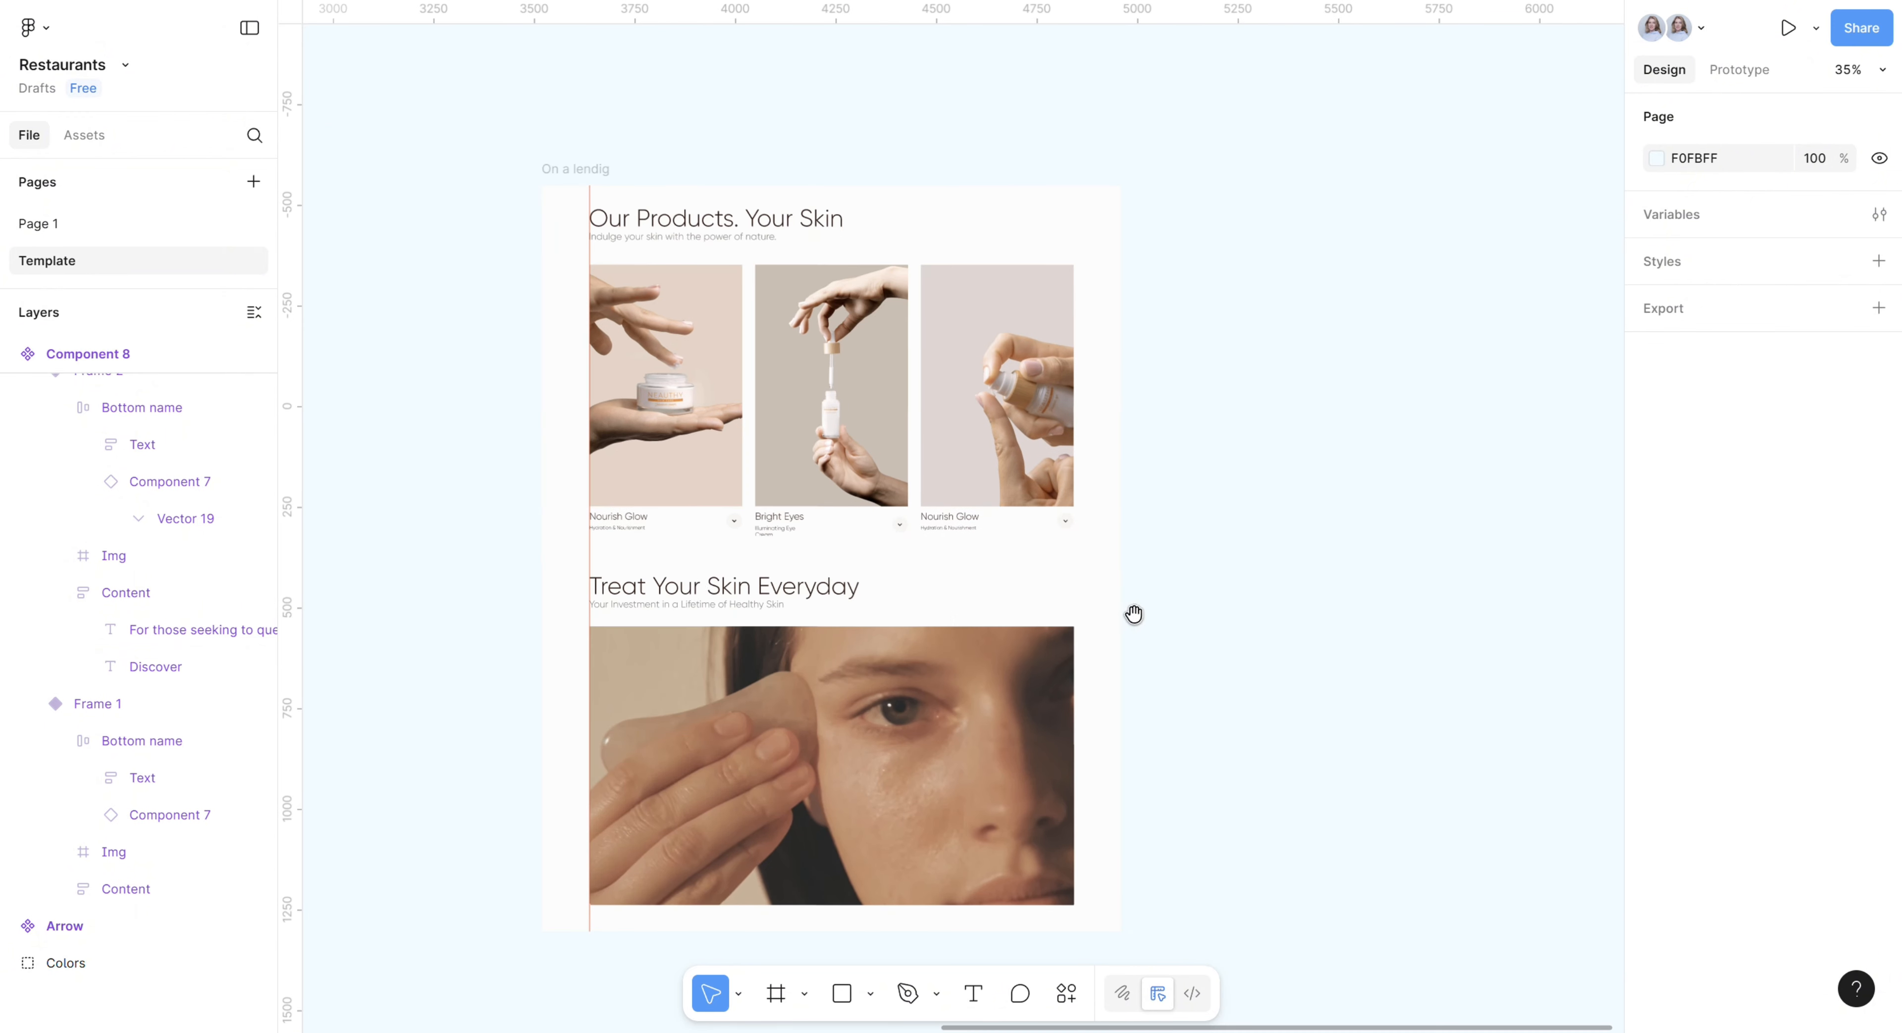
pyautogui.moveTo(1126, 597); pyautogui.dragTo(1038, 573)
pyautogui.keyDown('ctrl'); pyautogui.scroll(3, 825, 543); pyautogui.keyUp('ctrl')
pyautogui.keyDown('ctrl'); pyautogui.scroll(2, 820, 539); pyautogui.keyUp('ctrl')
pyautogui.moveTo(661, 559); pyautogui.dragTo(848, 534)
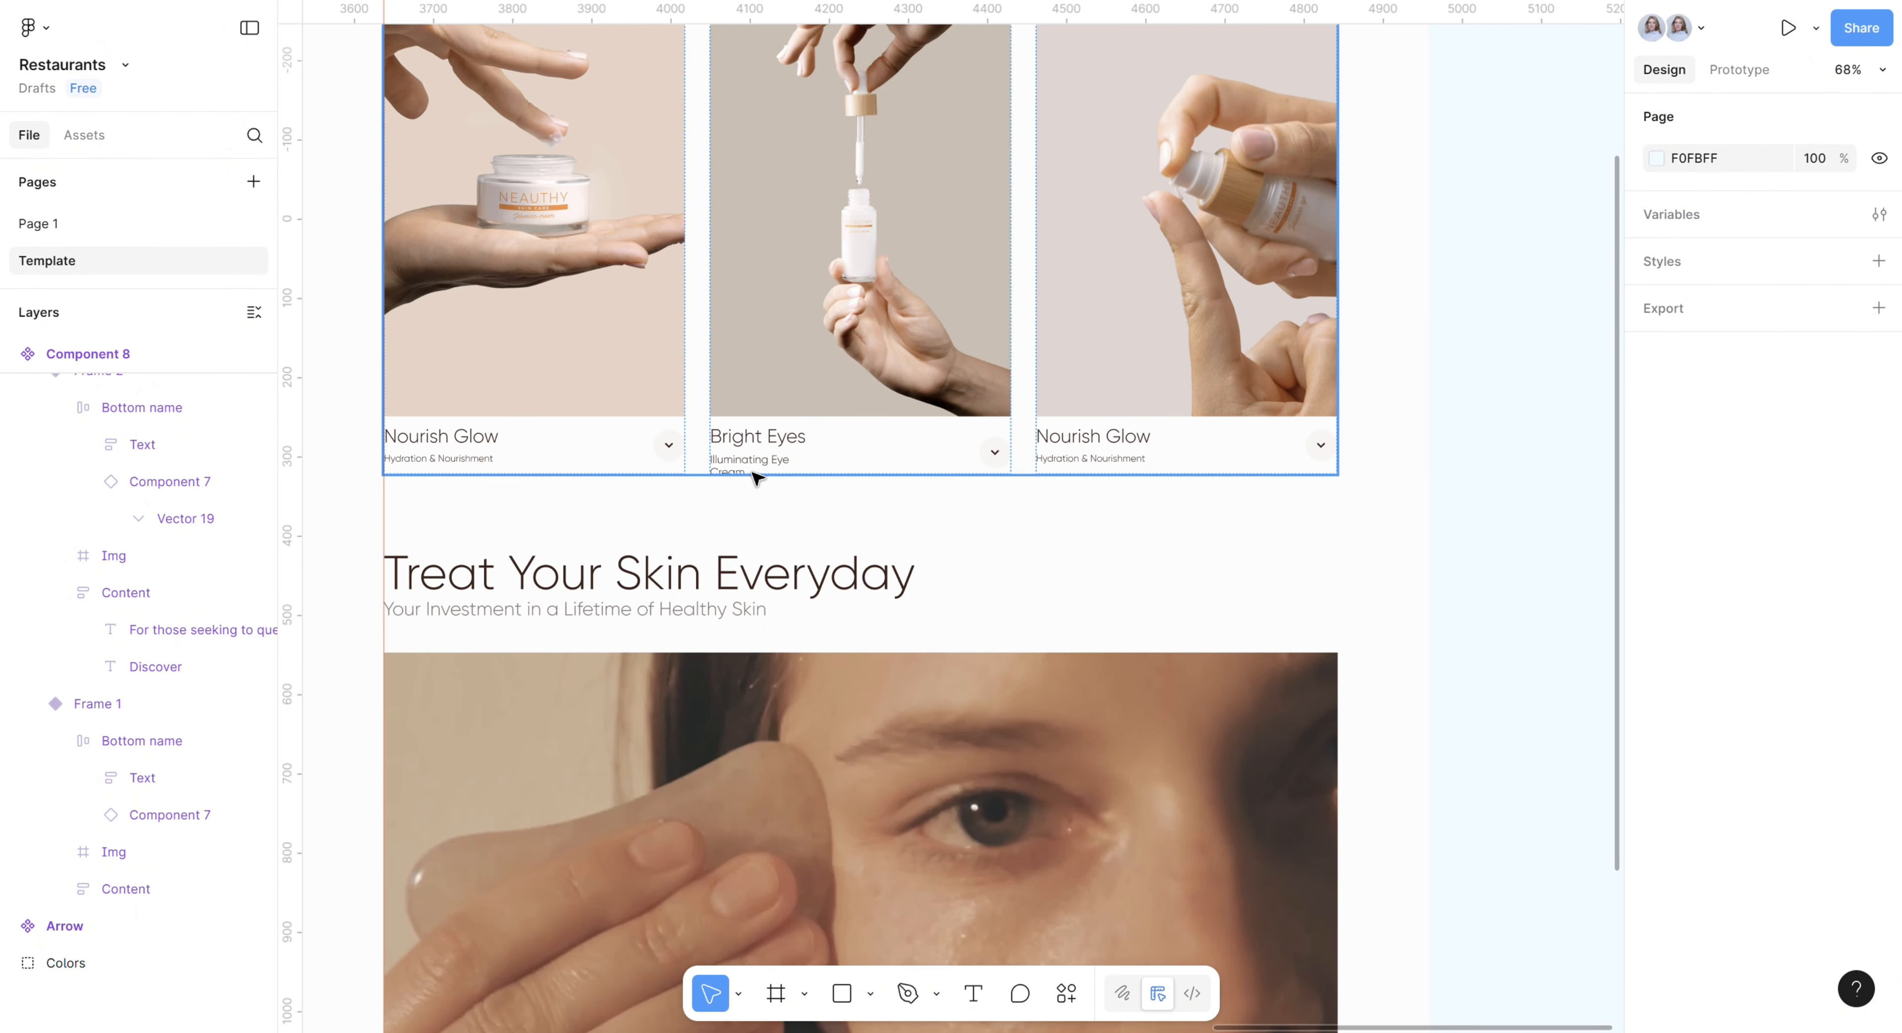
pyautogui.click(753, 465)
pyautogui.doubleClick(747, 467)
pyautogui.doubleClick(743, 469)
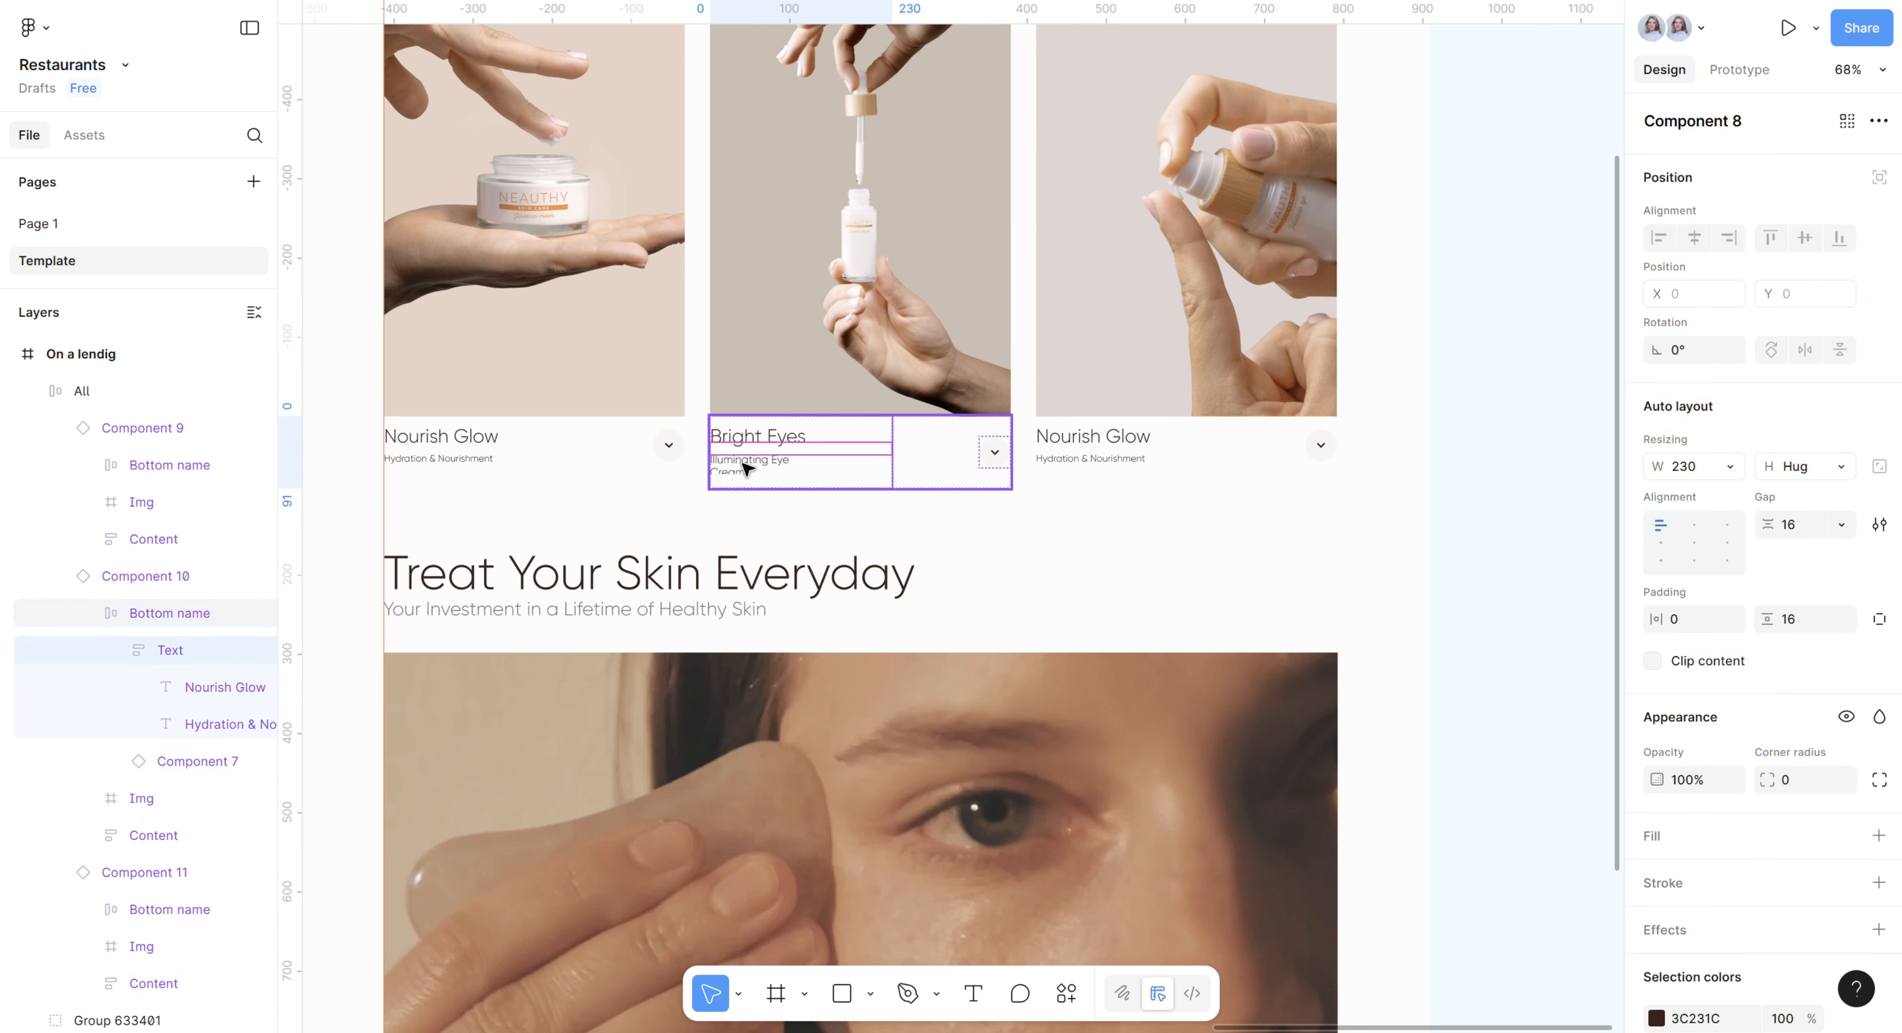
pyautogui.doubleClick(738, 467)
pyautogui.doubleClick(719, 470)
pyautogui.click(712, 472)
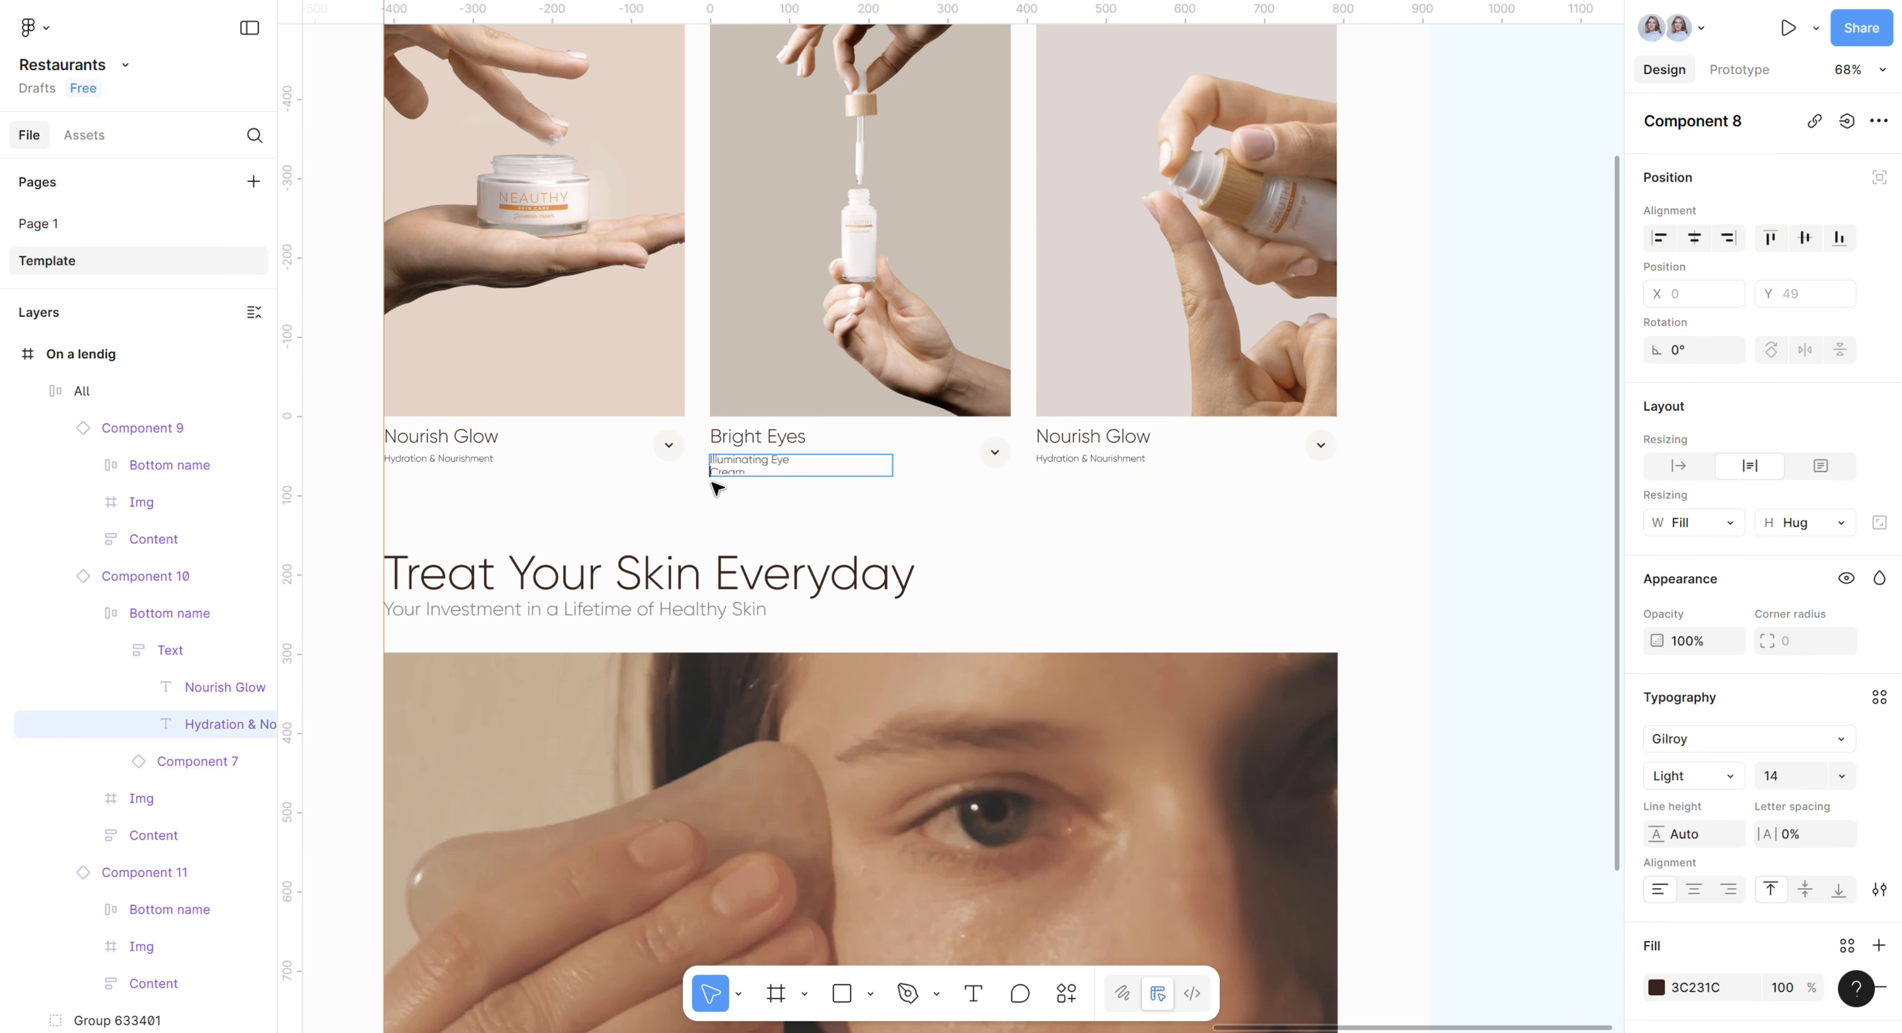
pyautogui.press('BackSpace')
pyautogui.press('Escape')
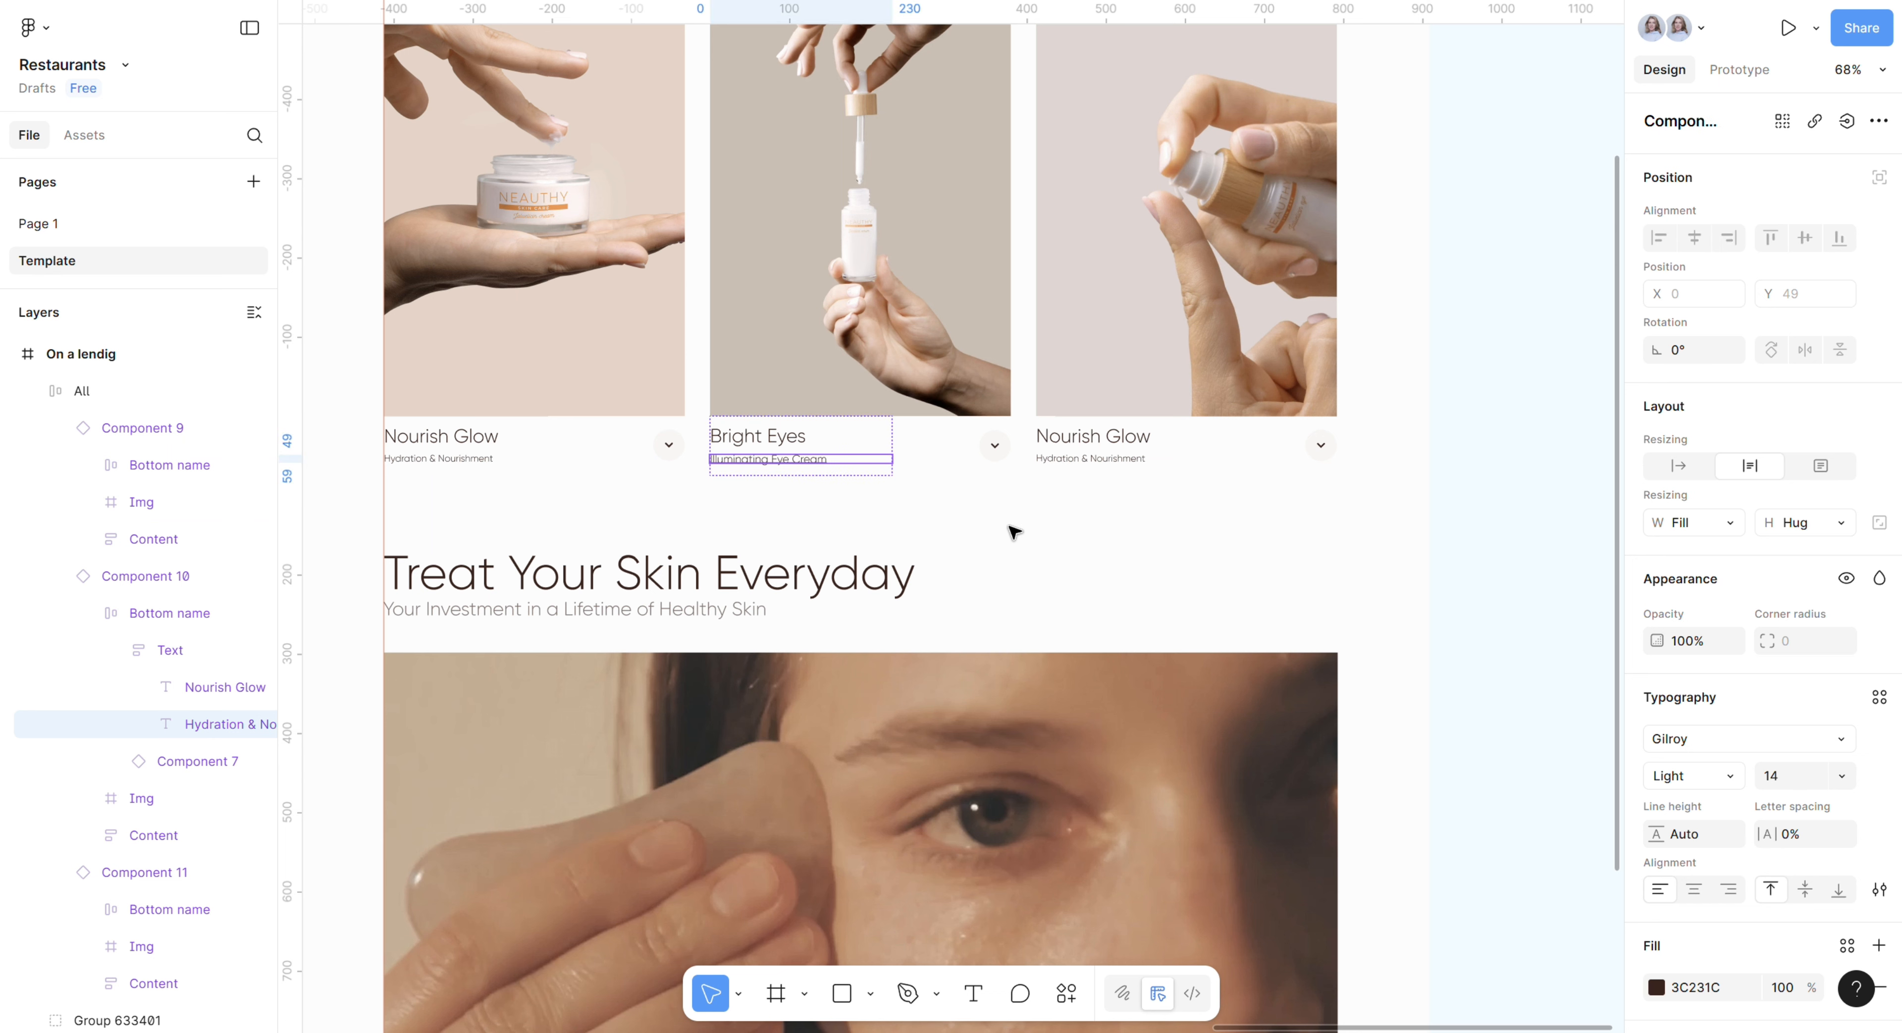
# Step: Change the third card's title to "Serenity"
pyautogui.click(1107, 439)
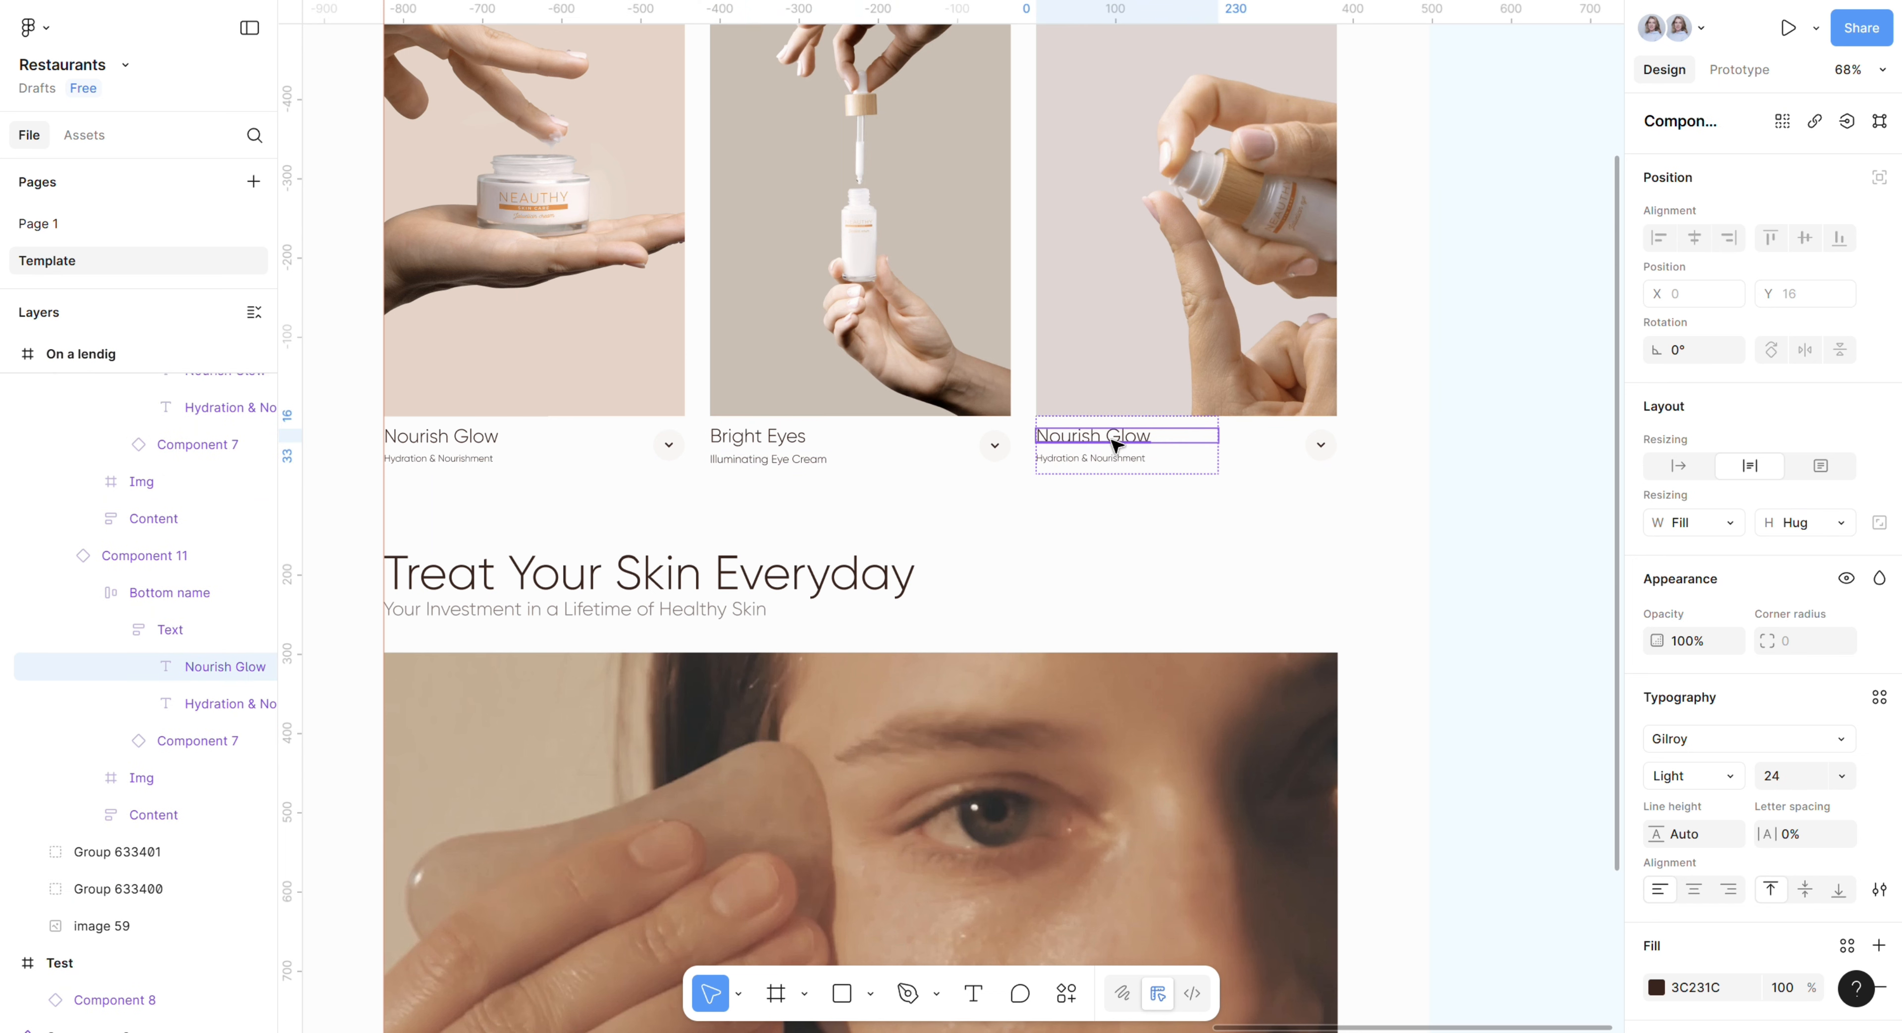
pyautogui.doubleClick(1157, 438)
pyautogui.write('Serenity')
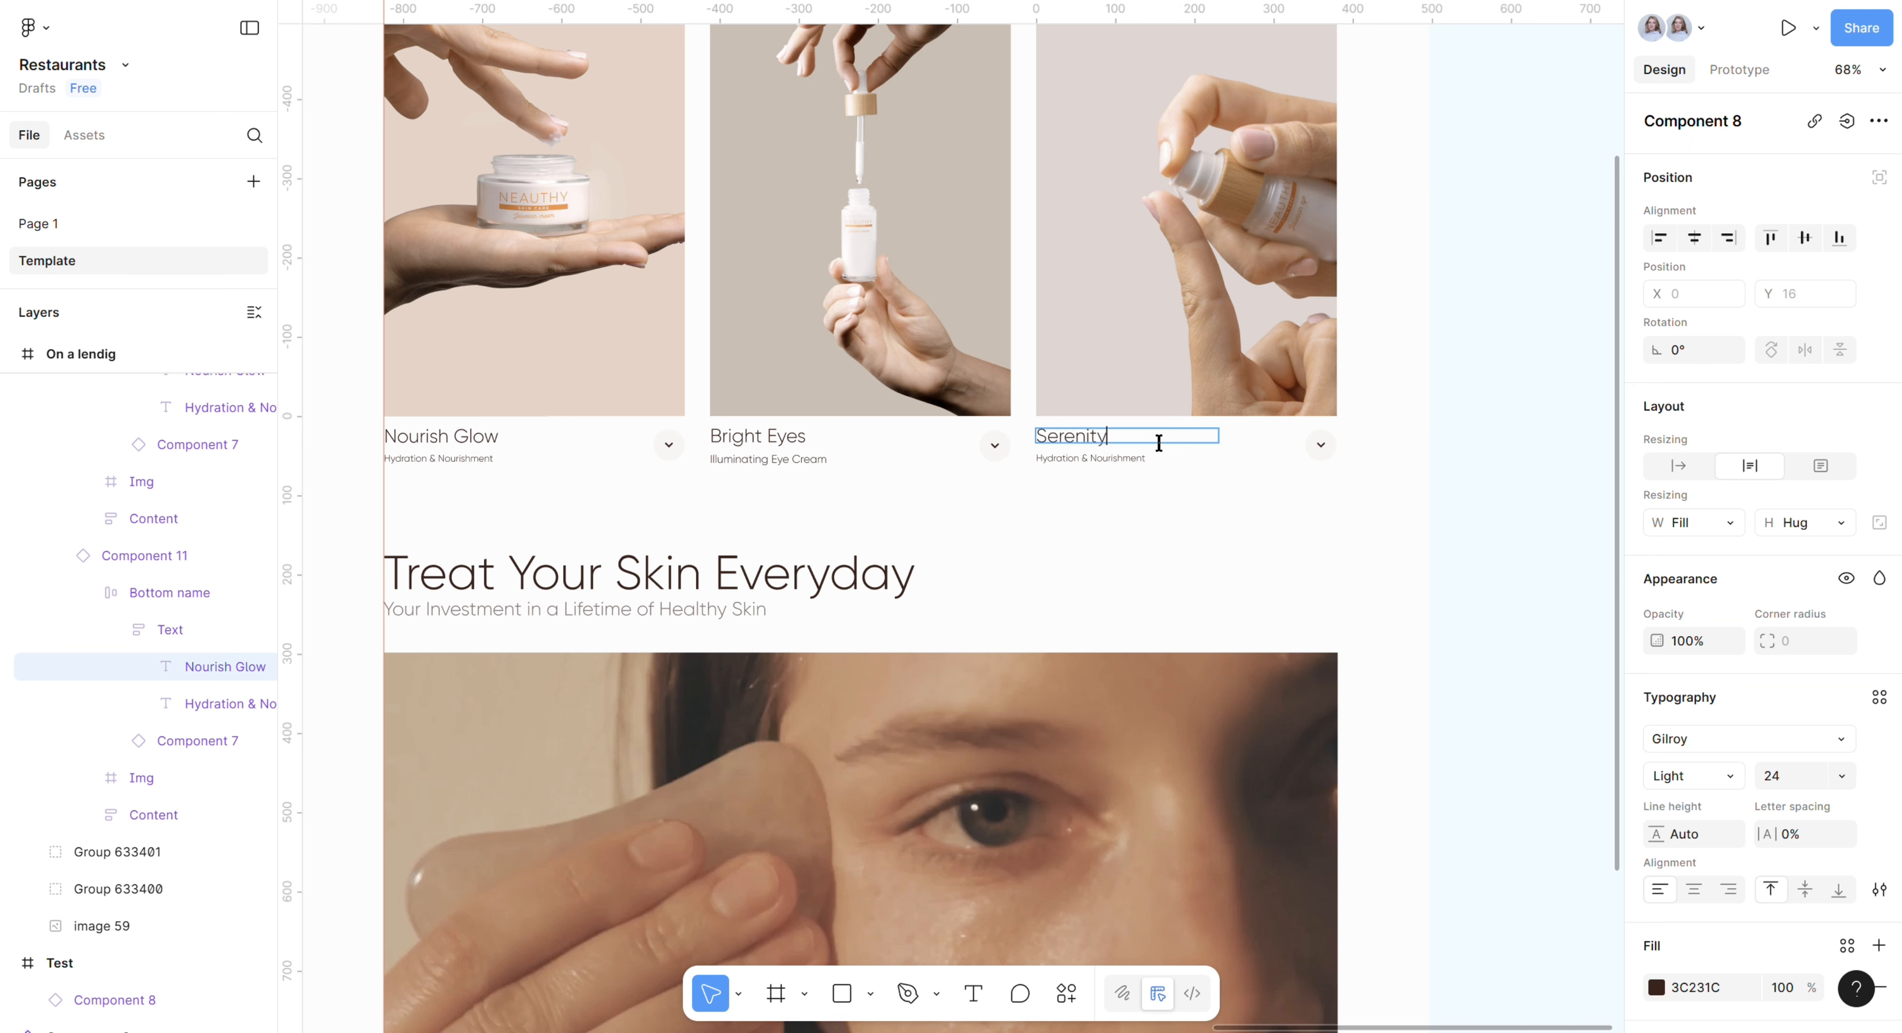
# Step: Change the third card's subtitle to "Blemish Control & Clarity"
pyautogui.click(1130, 458)
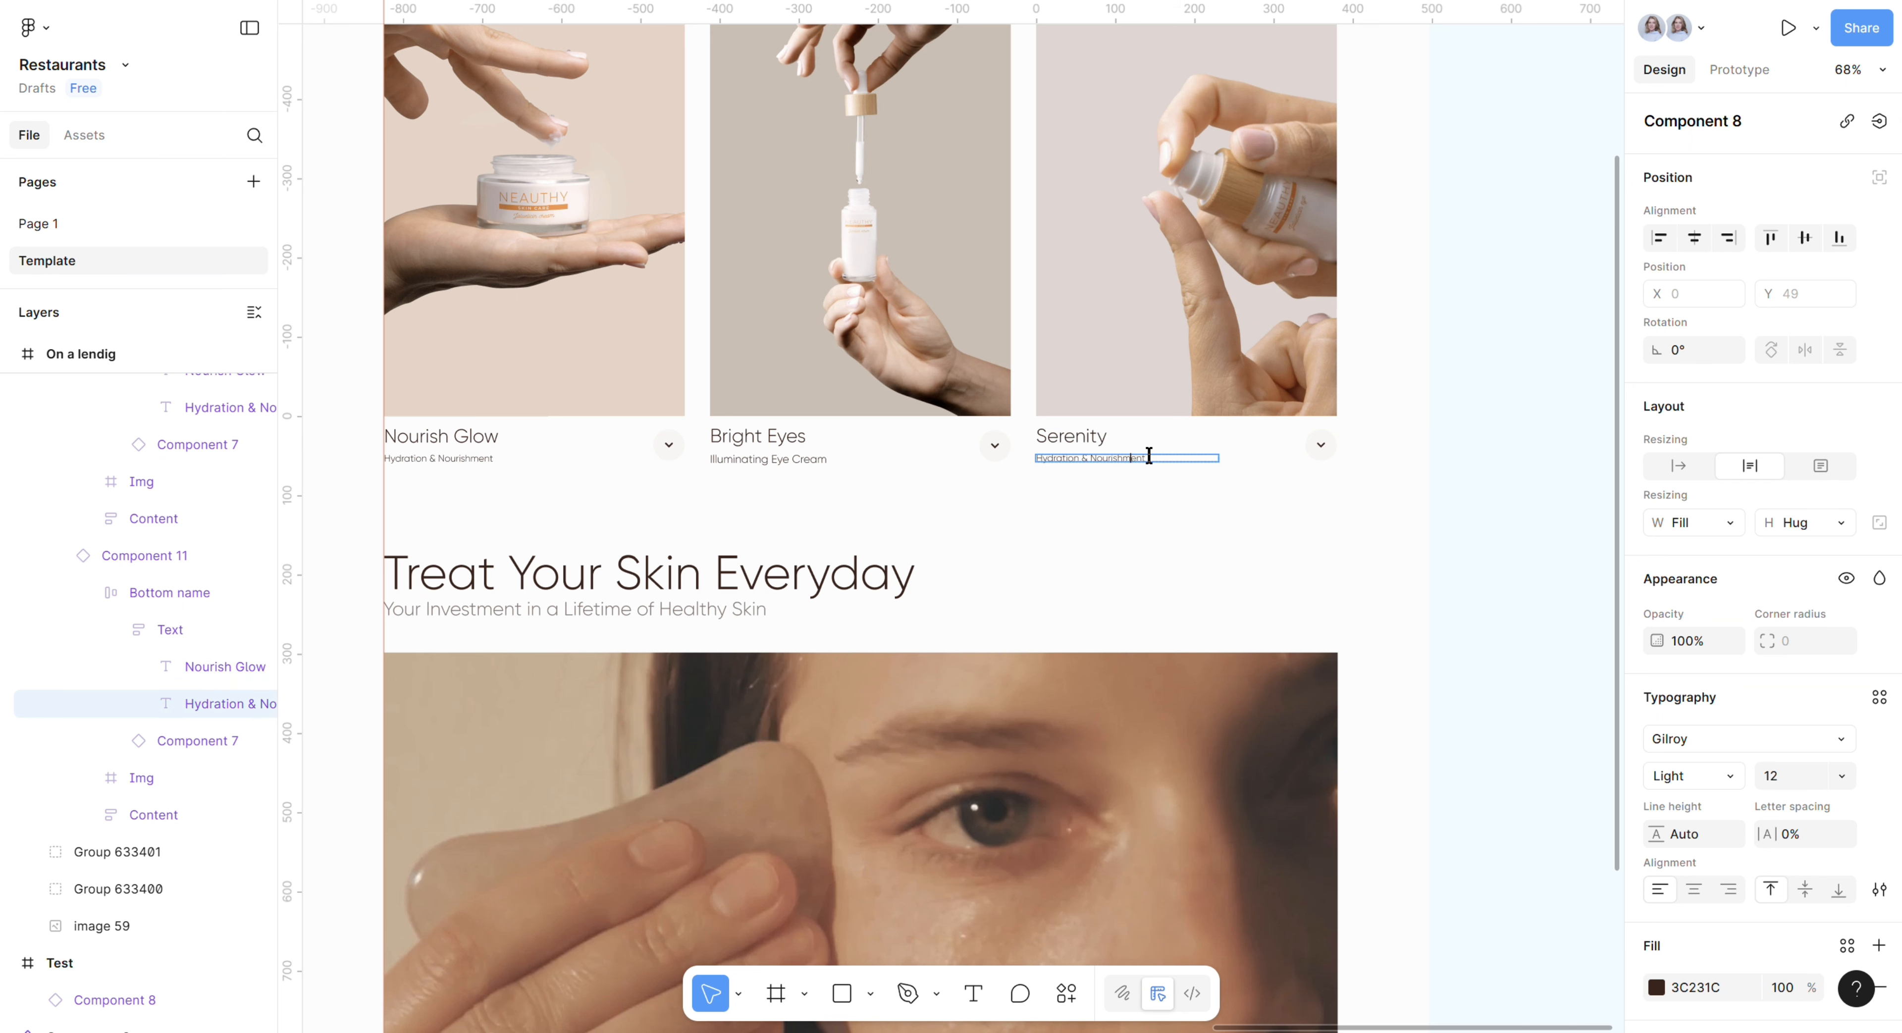
pyautogui.hotkey('ctrl', 'a')
pyautogui.write('Blemish Control & Clarity')
pyautogui.press('Escape')
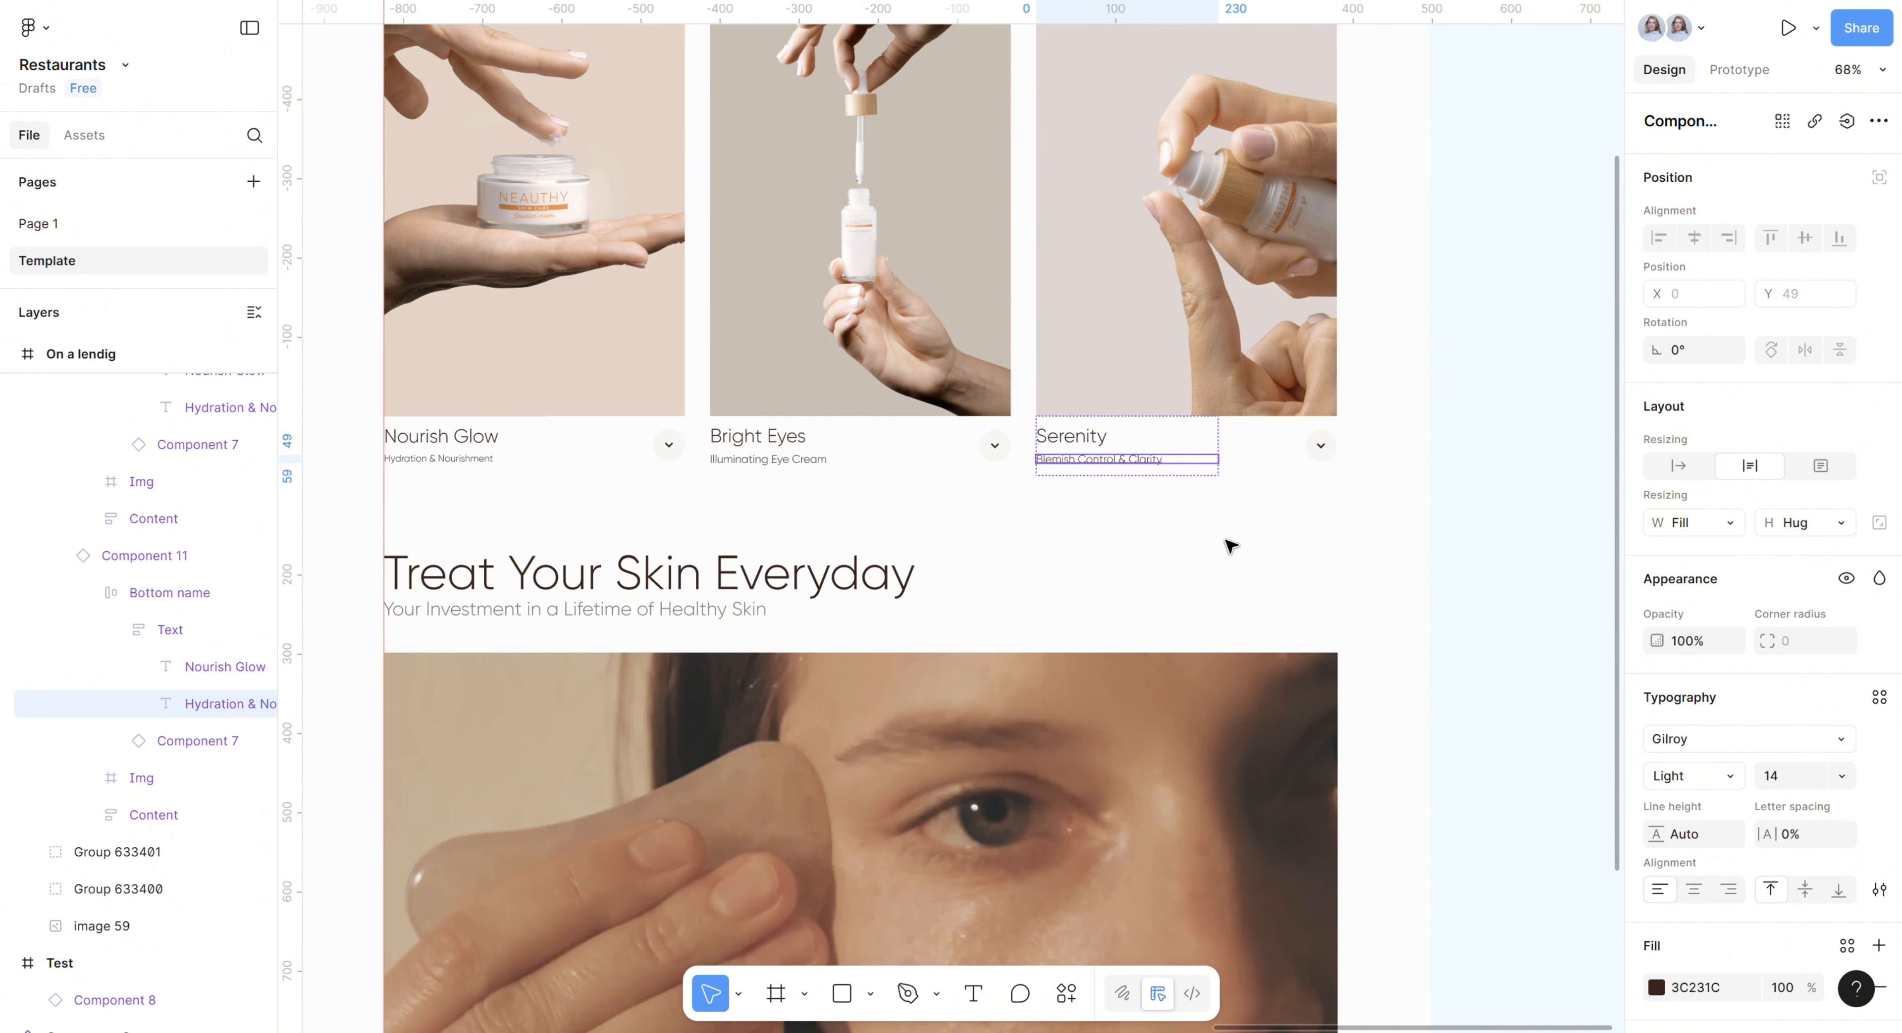
pyautogui.click(1297, 561)
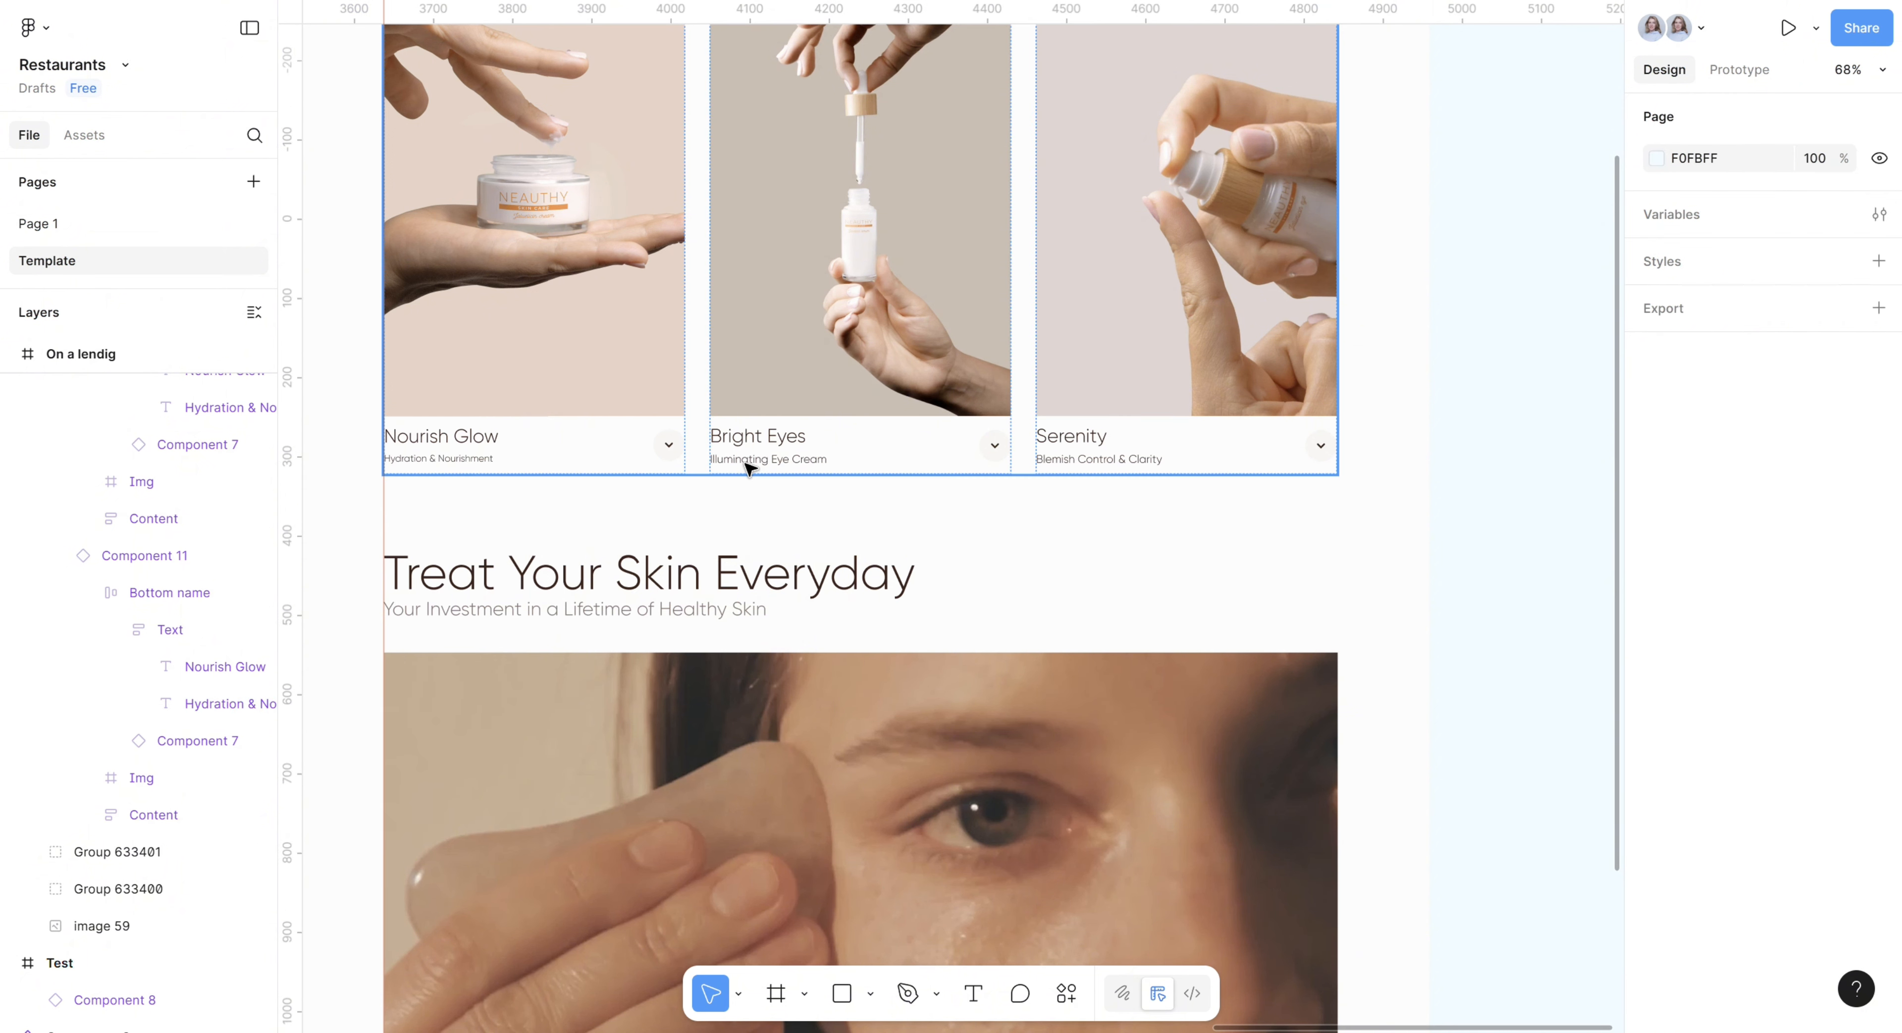
# Step: Locate the hidden description text within the middle card's nested Content layers
pyautogui.click(748, 463)
pyautogui.click(134, 546)
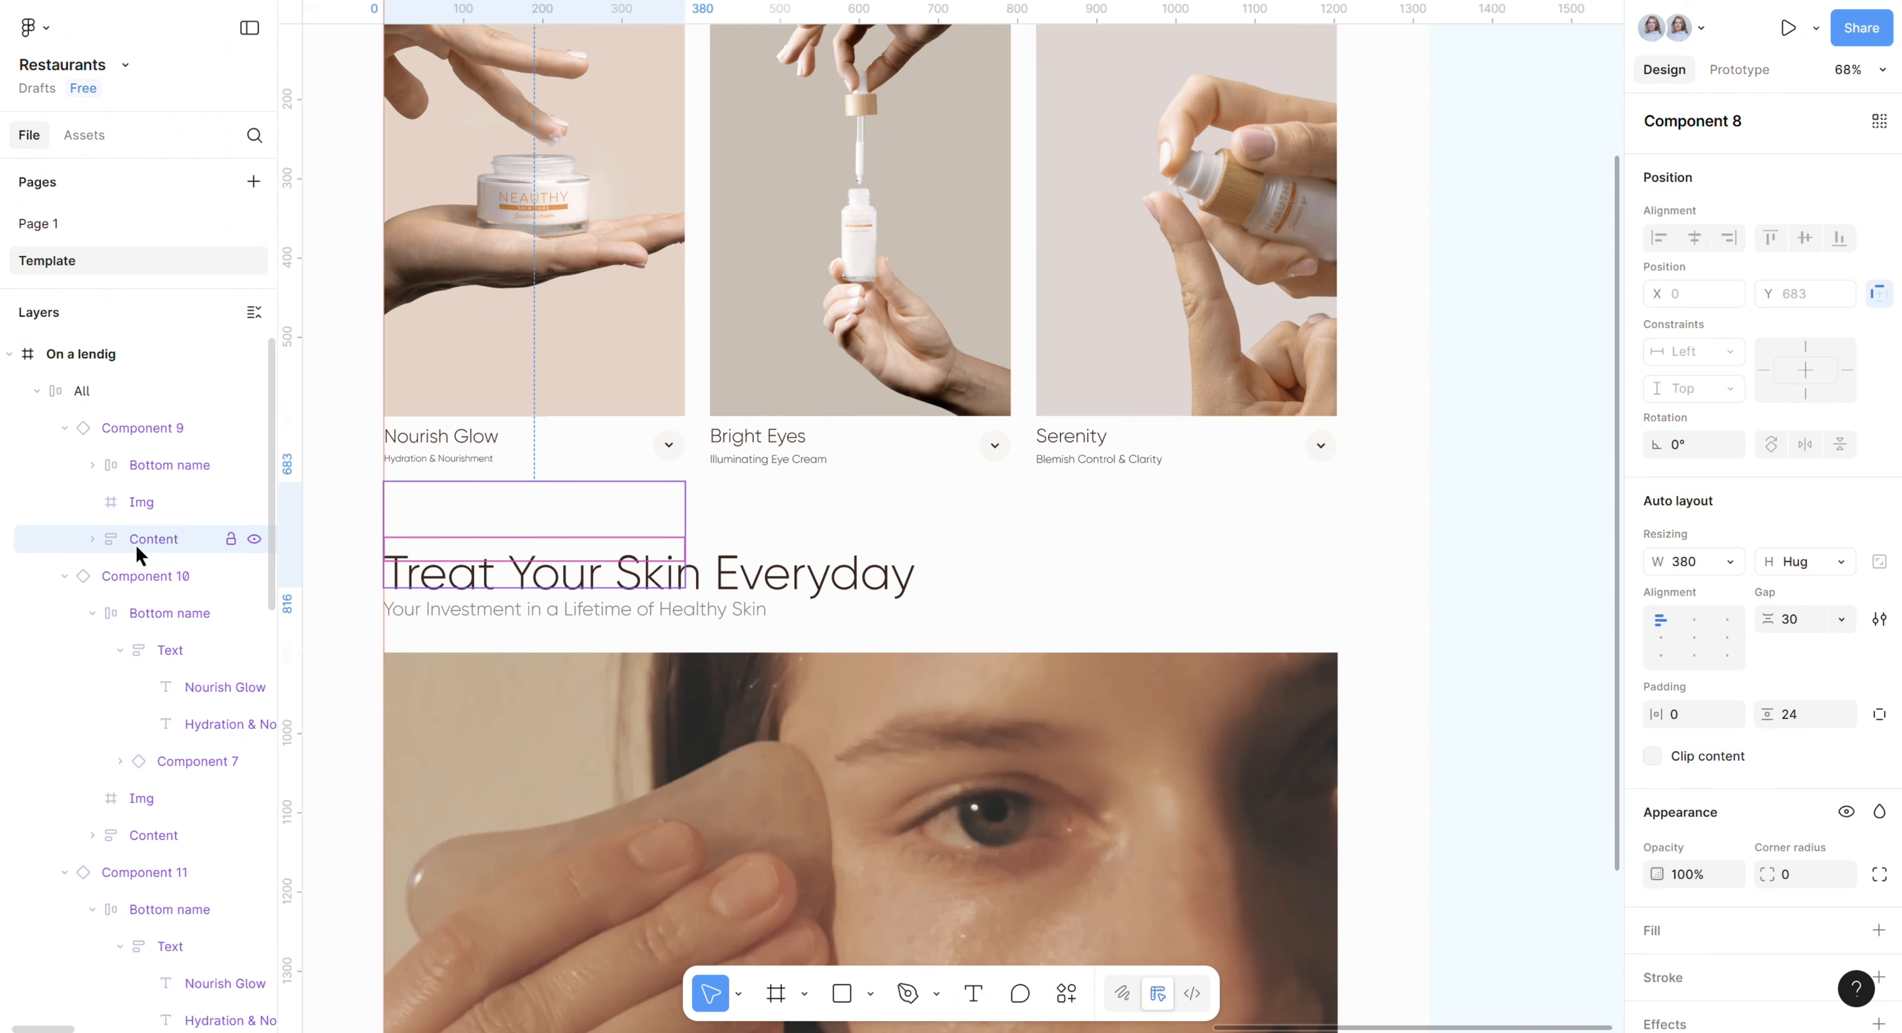
pyautogui.click(63, 428)
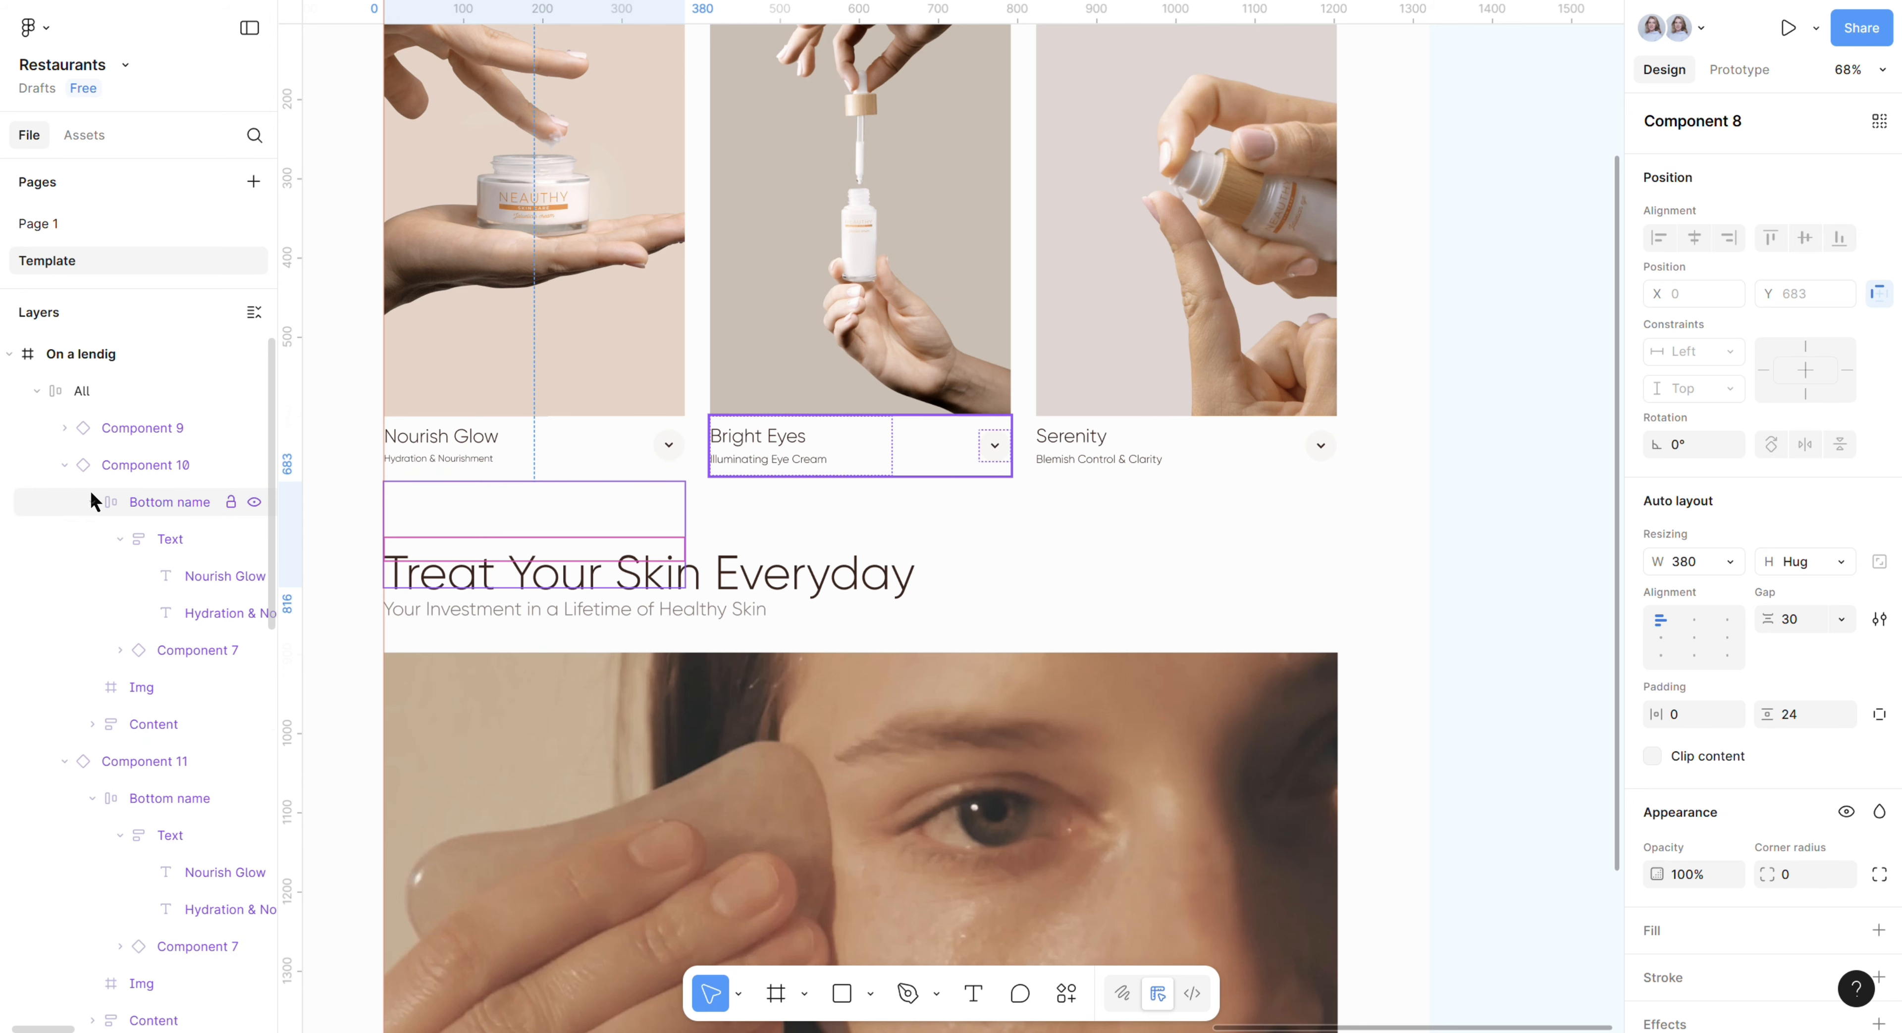
pyautogui.click(166, 504)
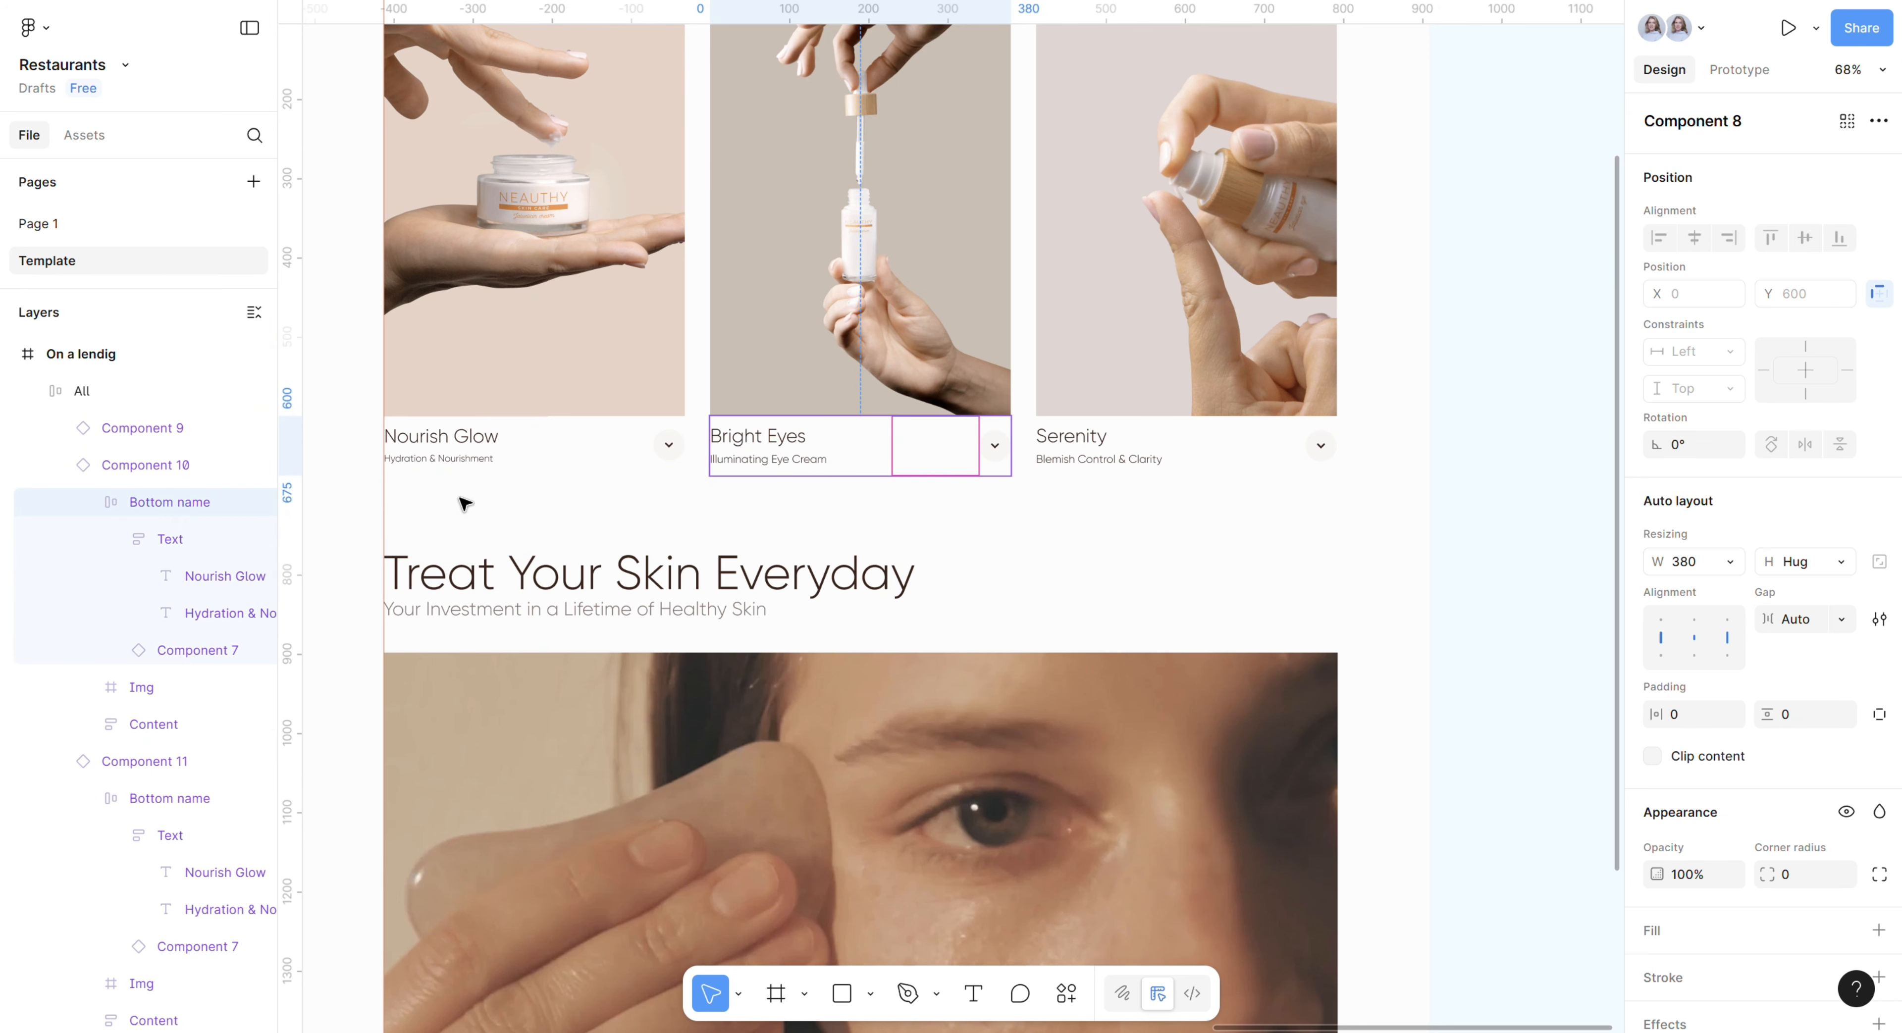
pyautogui.click(155, 654)
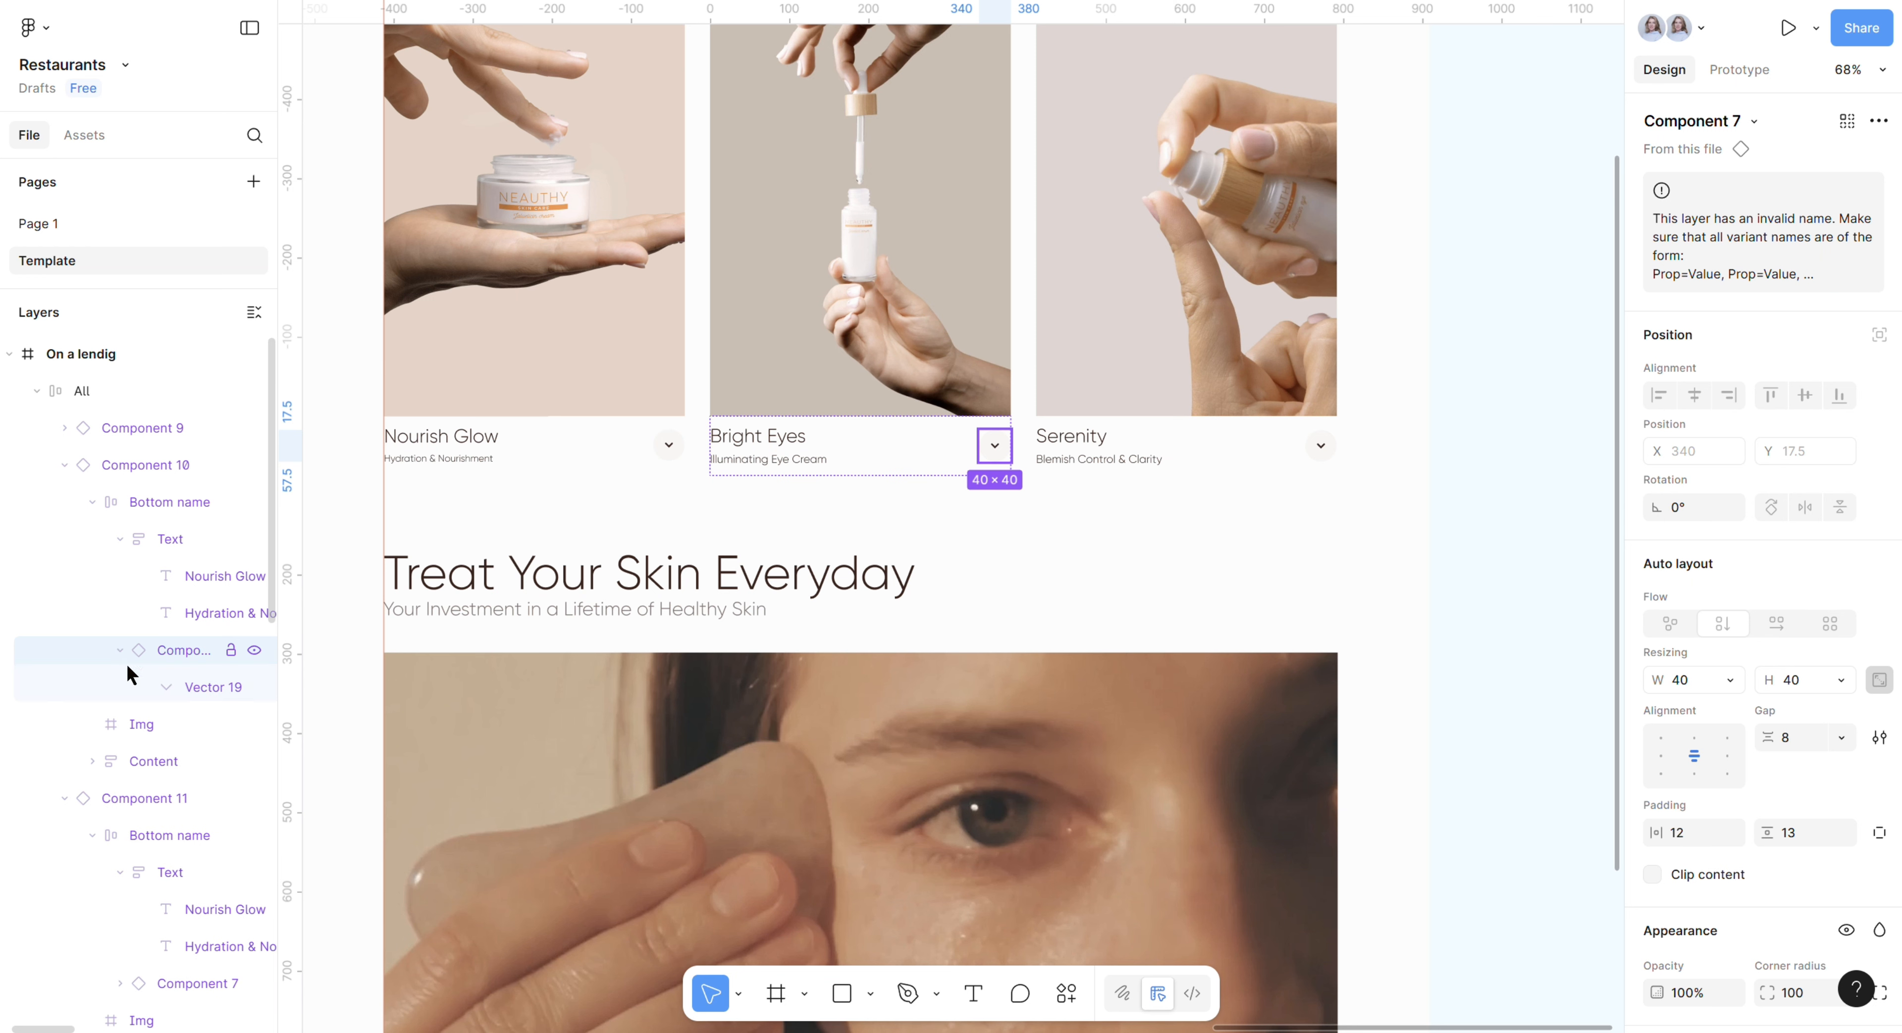
pyautogui.click(120, 539)
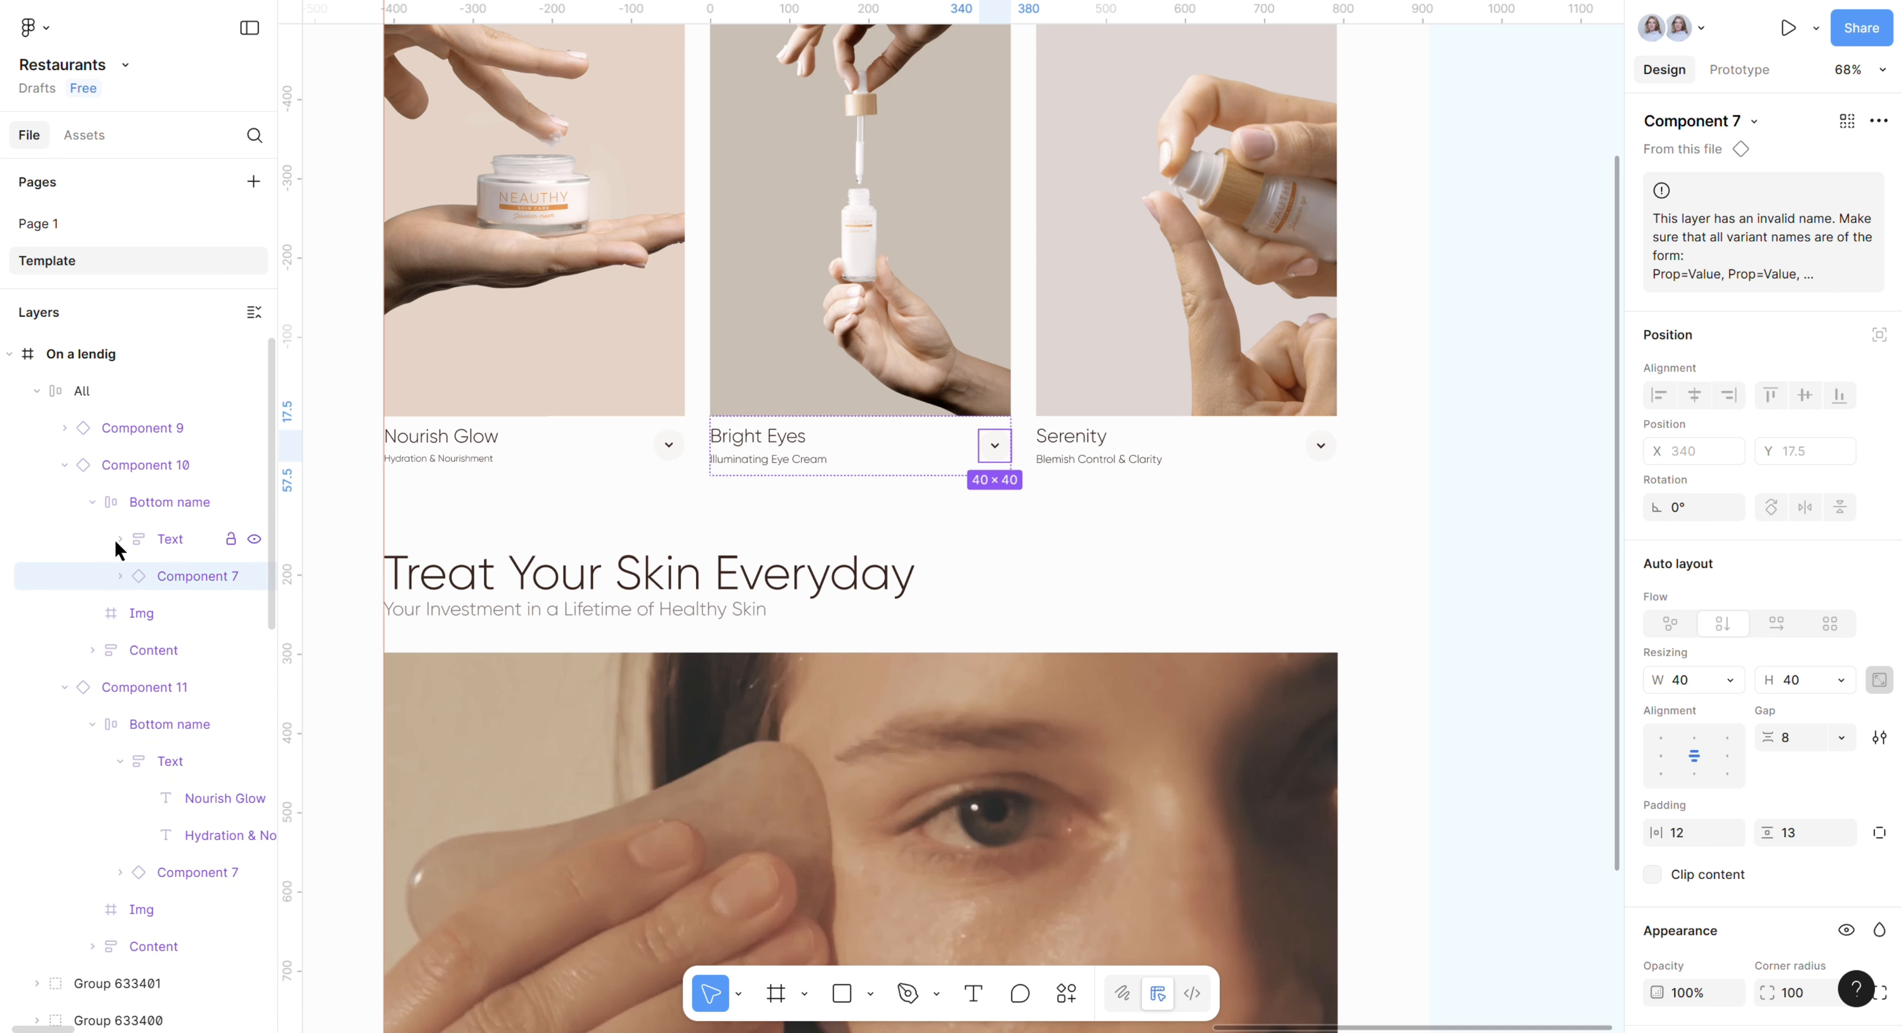
pyautogui.click(91, 650)
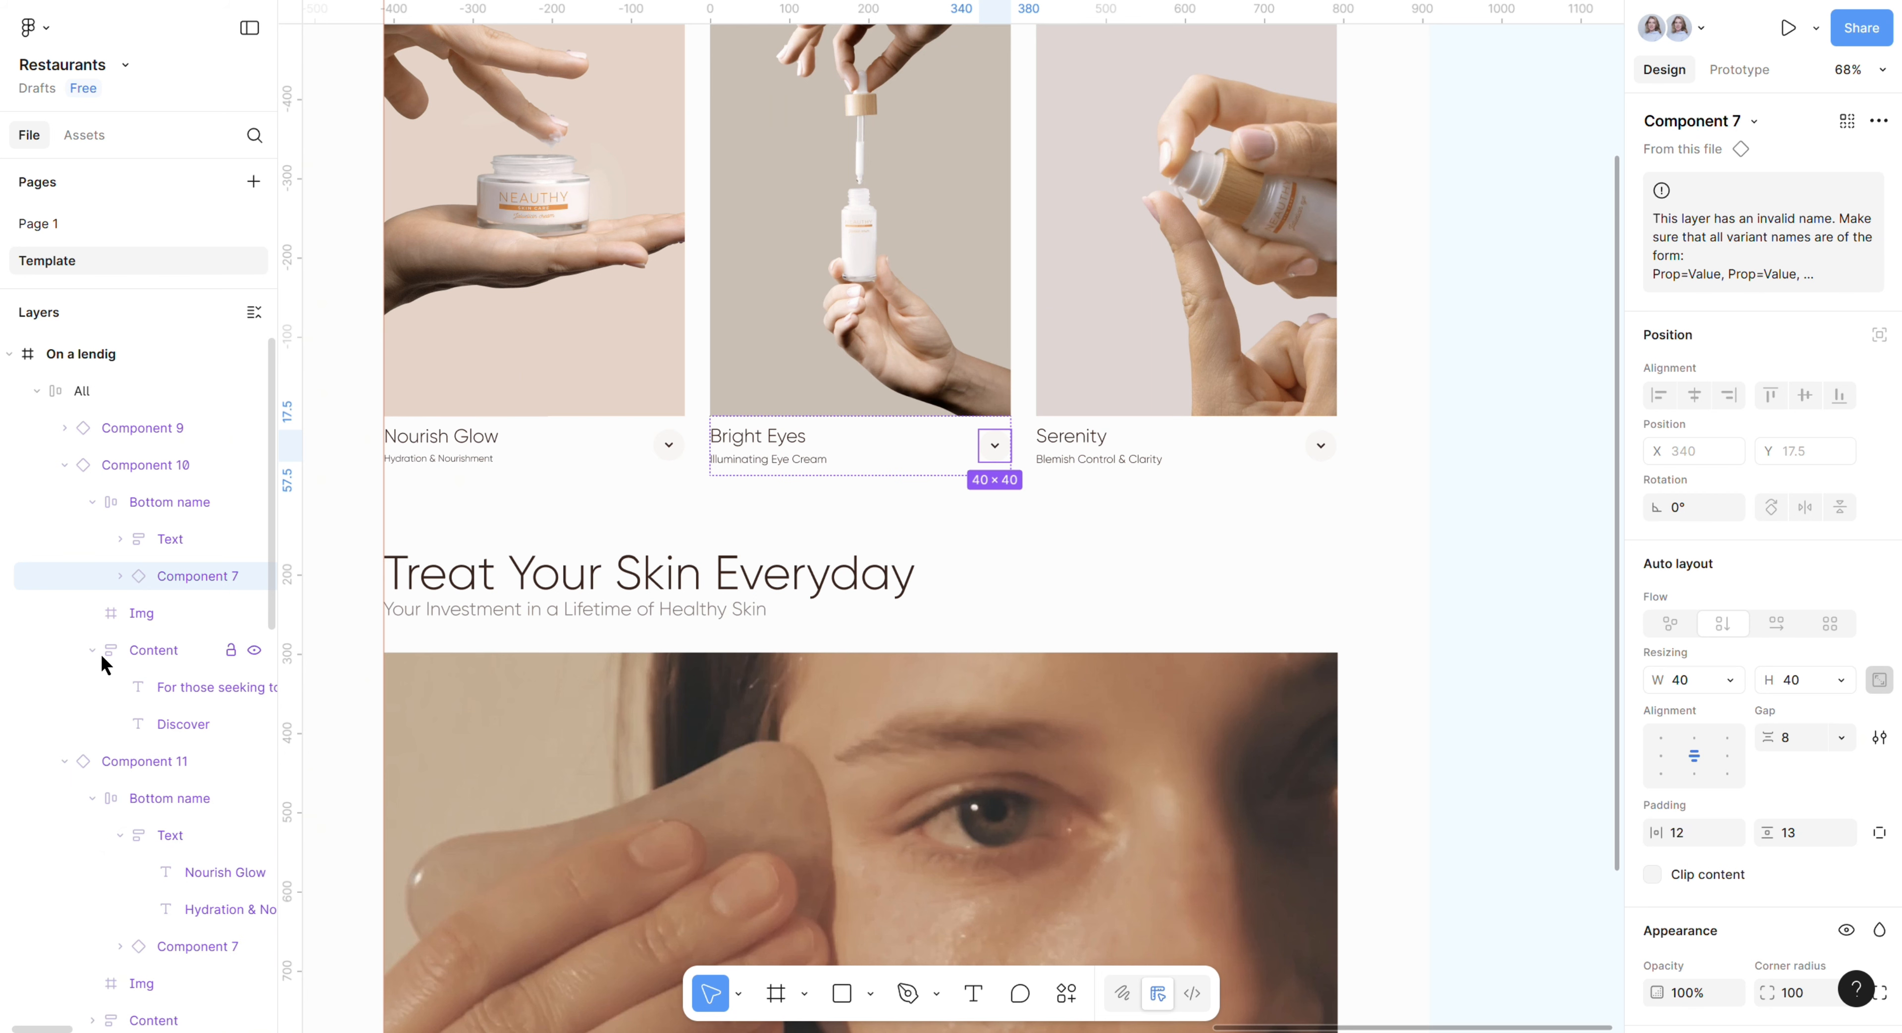
pyautogui.doubleClick(174, 686)
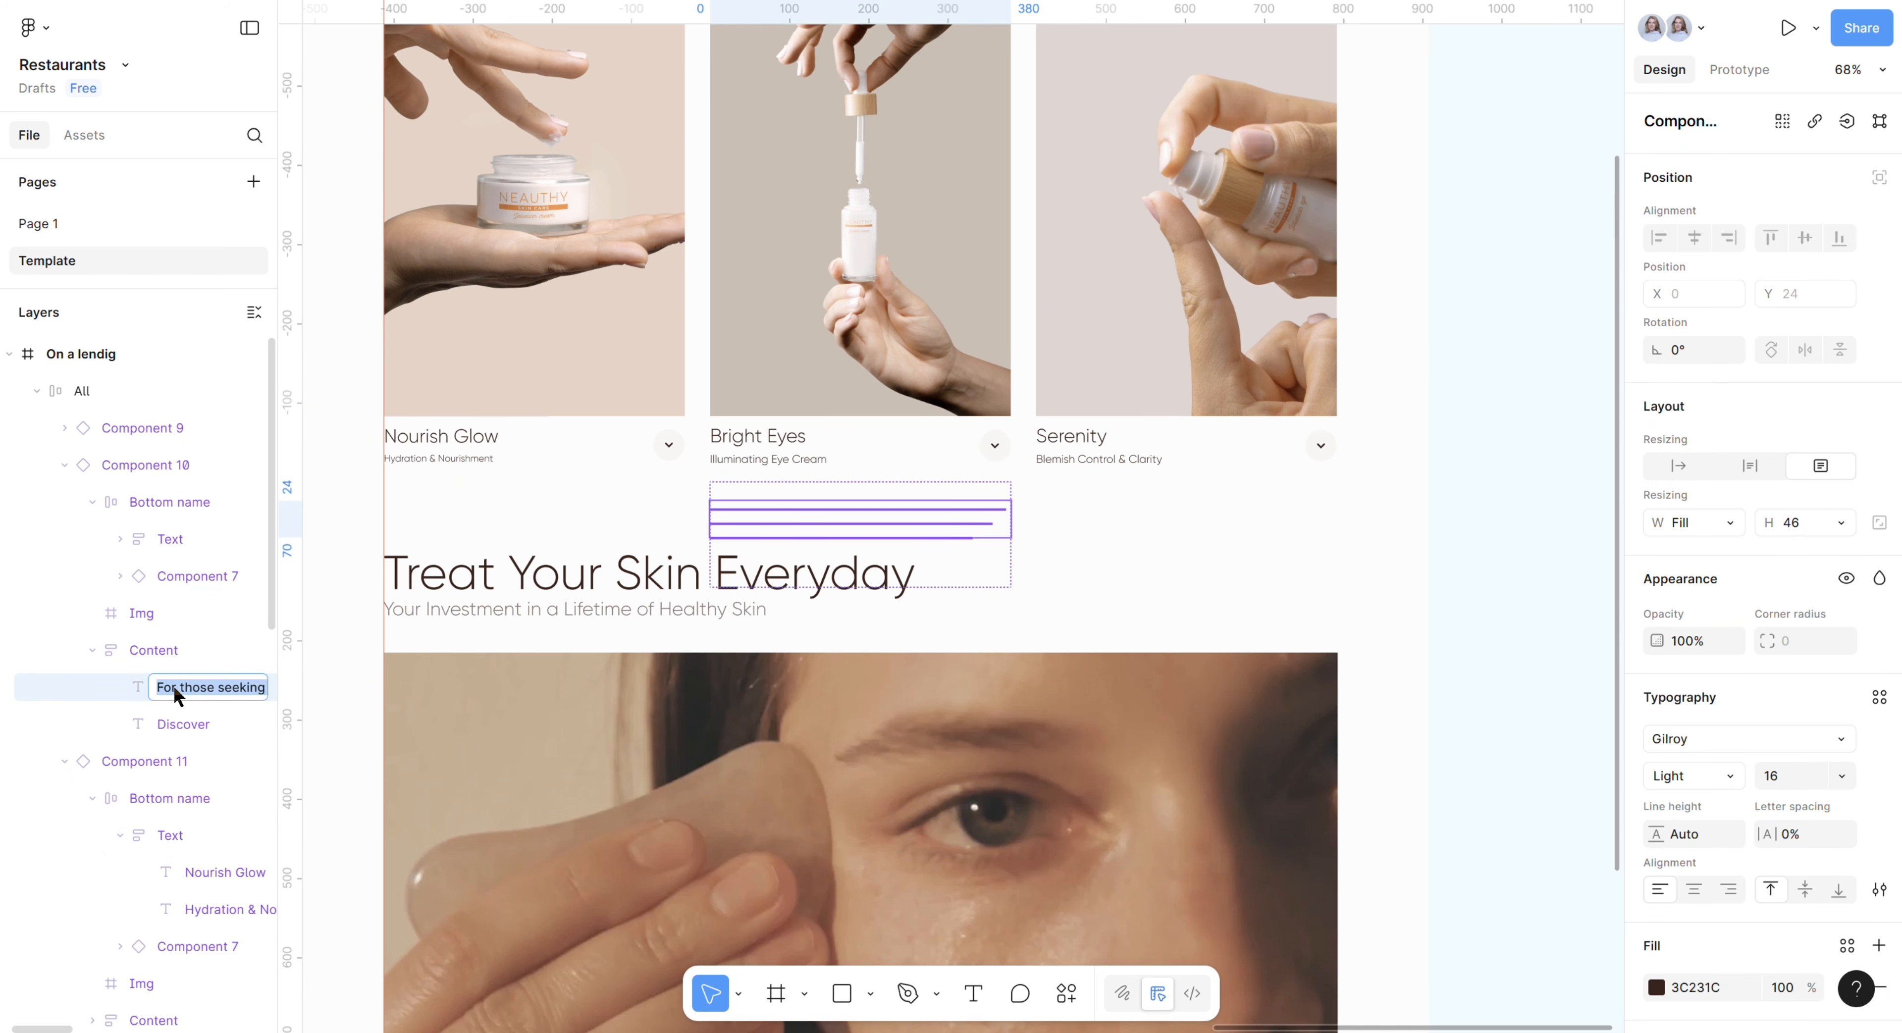
pyautogui.click(887, 527)
pyautogui.click(216, 697)
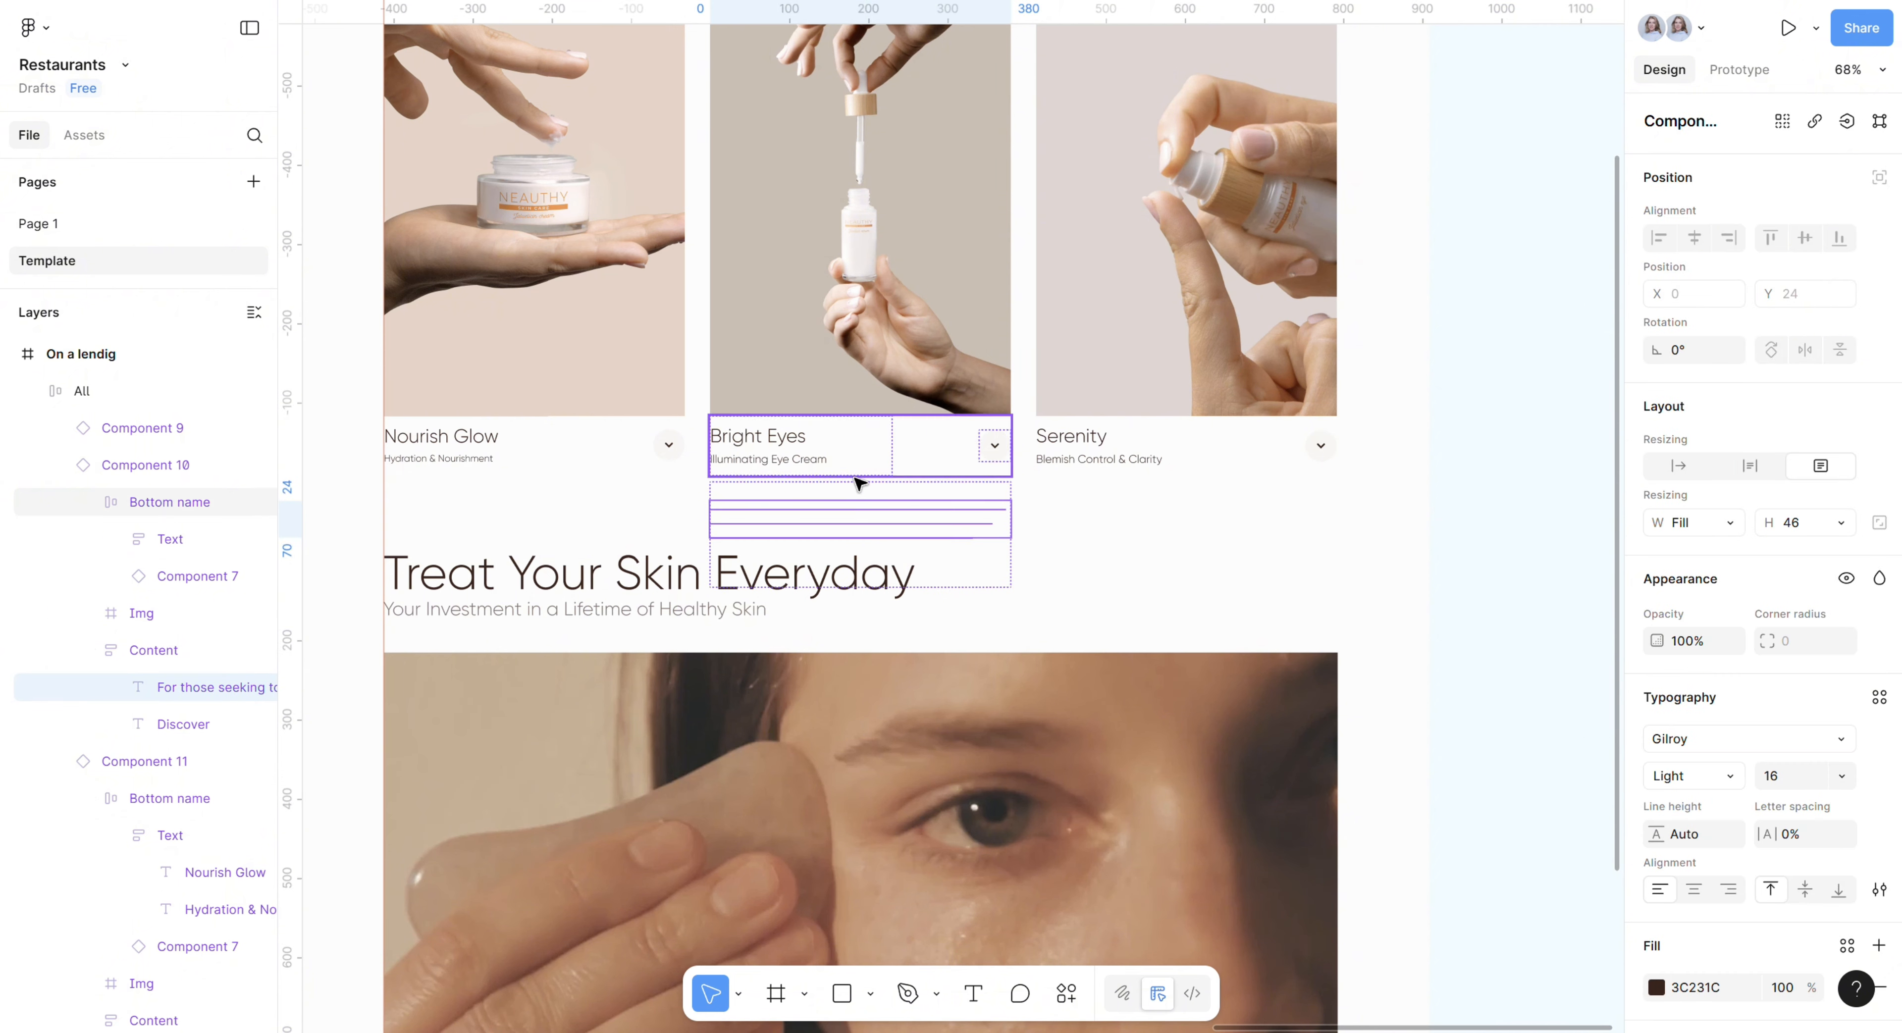
pyautogui.click(851, 508)
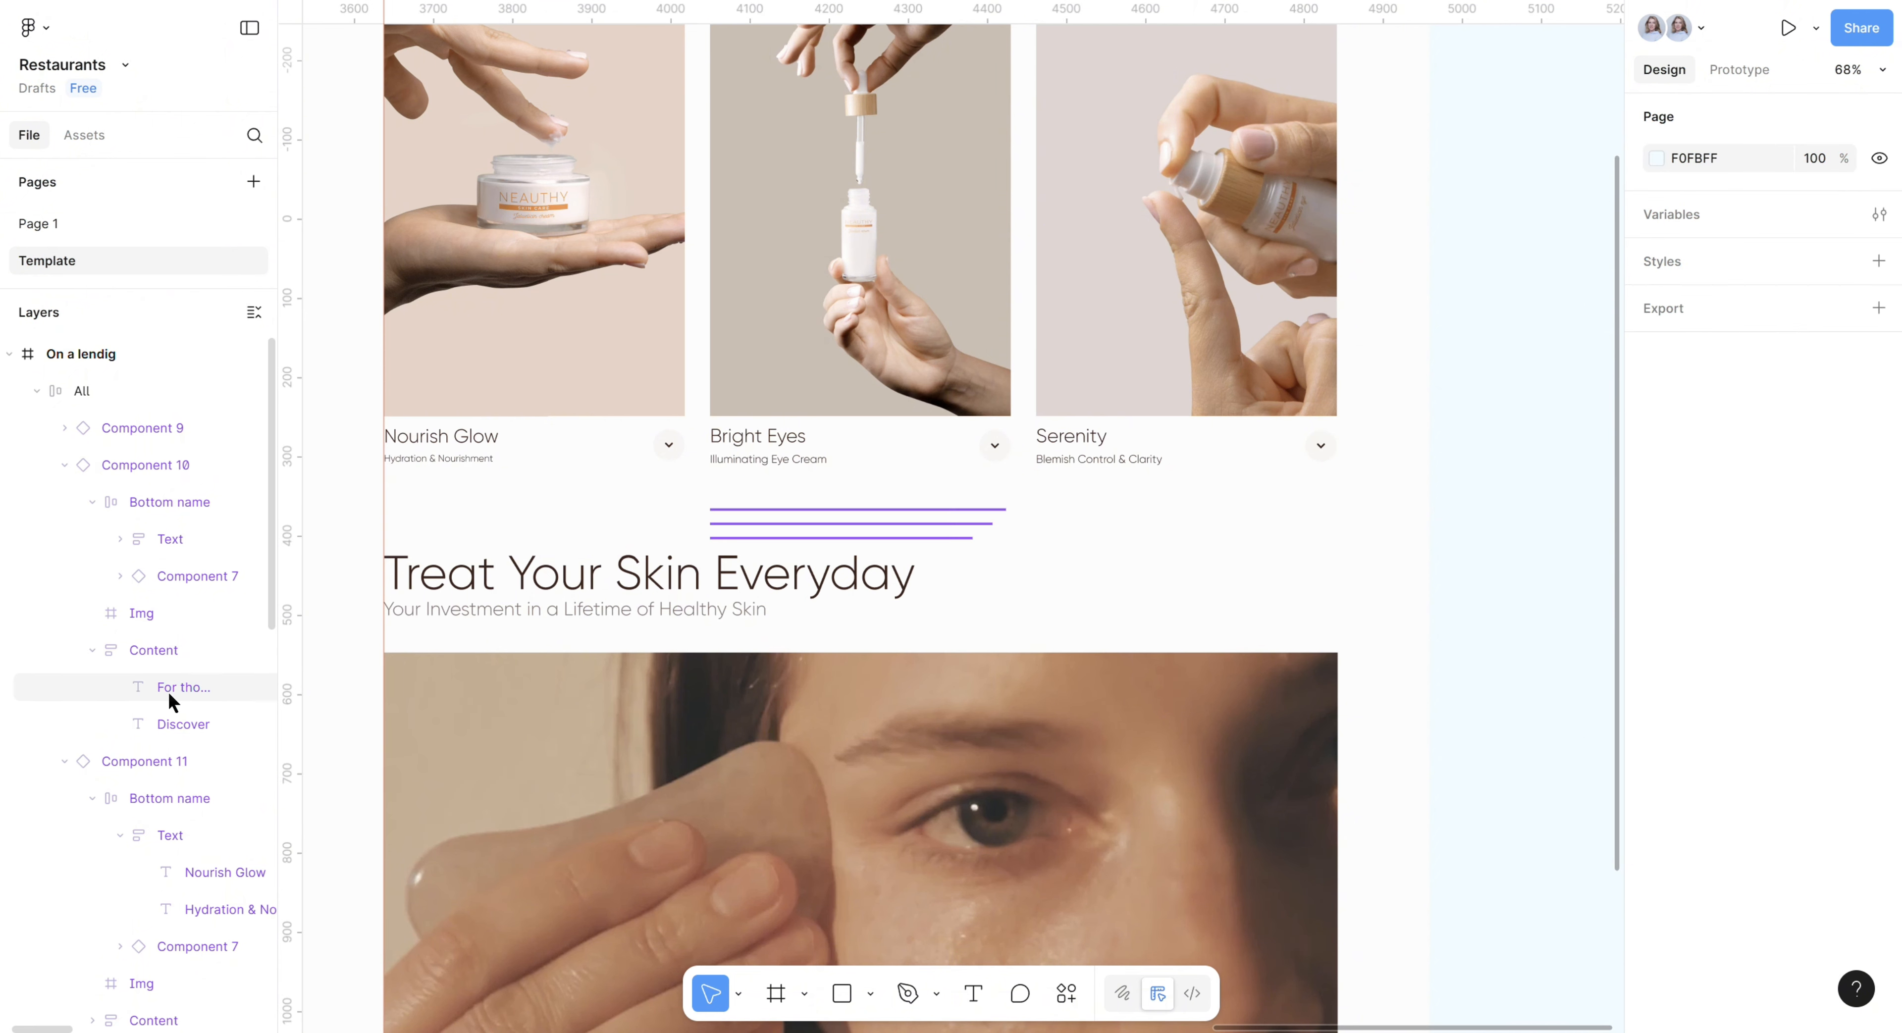
# Step: Turn off content clipping on the middle card's component instance to expose its description
pyautogui.click(123, 396)
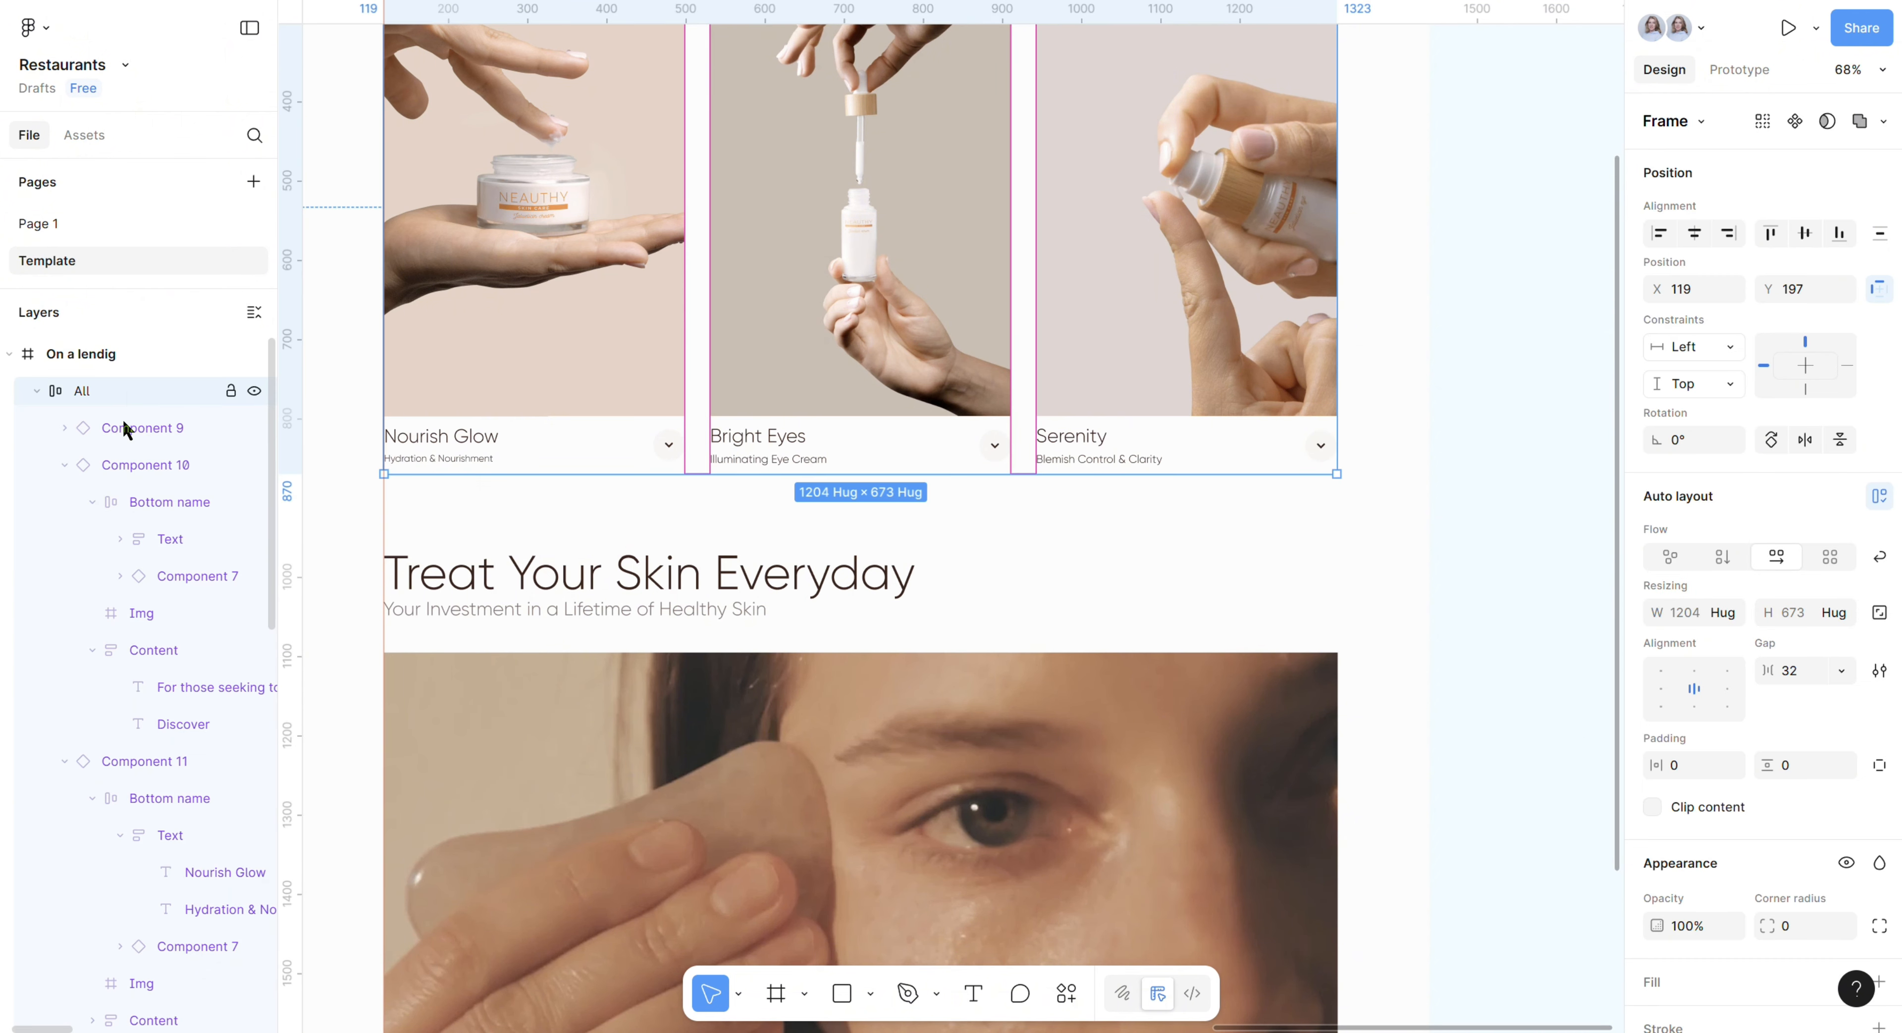
pyautogui.click(158, 464)
pyautogui.click(1652, 574)
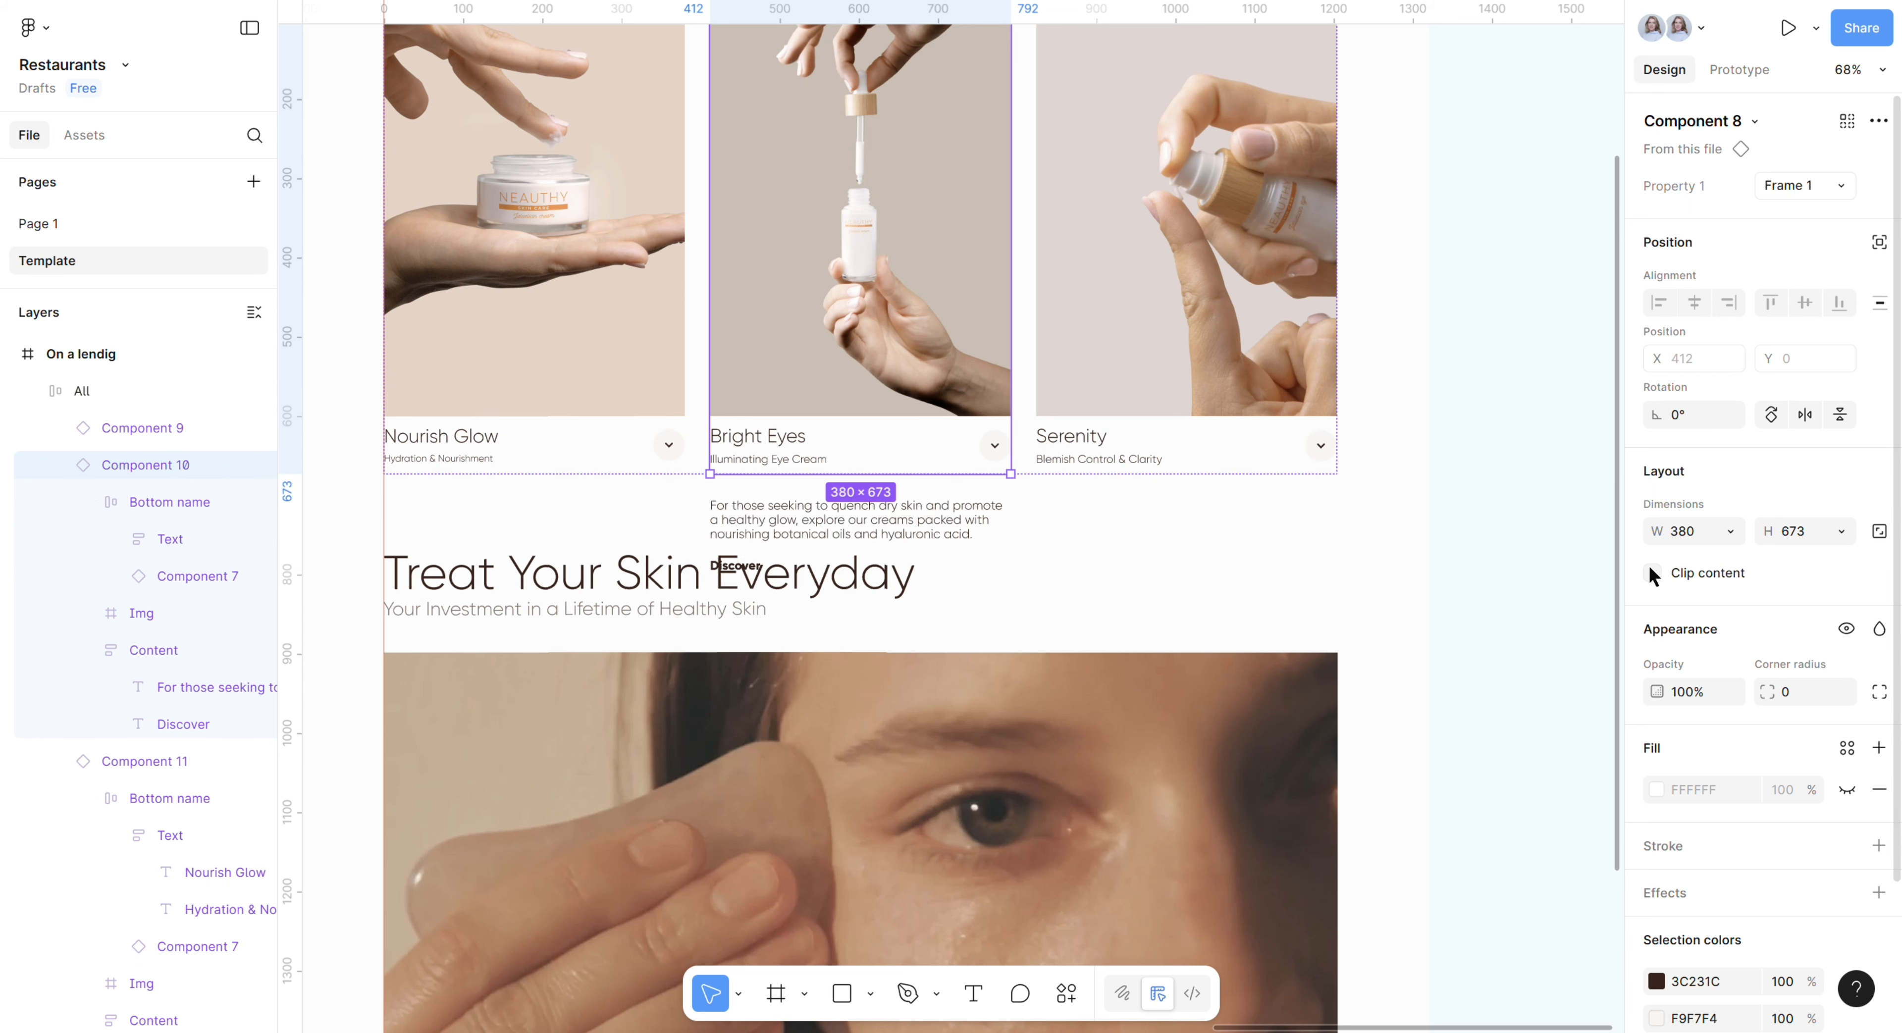
# Step: Set the middle card's description on three lines to "Wake up to brighter, more youthful eyes. Our Bright Eyes hydrates, smooths, and de-puffs for a refreshed, radiant look"
pyautogui.doubleClick(854, 523)
pyautogui.doubleClick(853, 521)
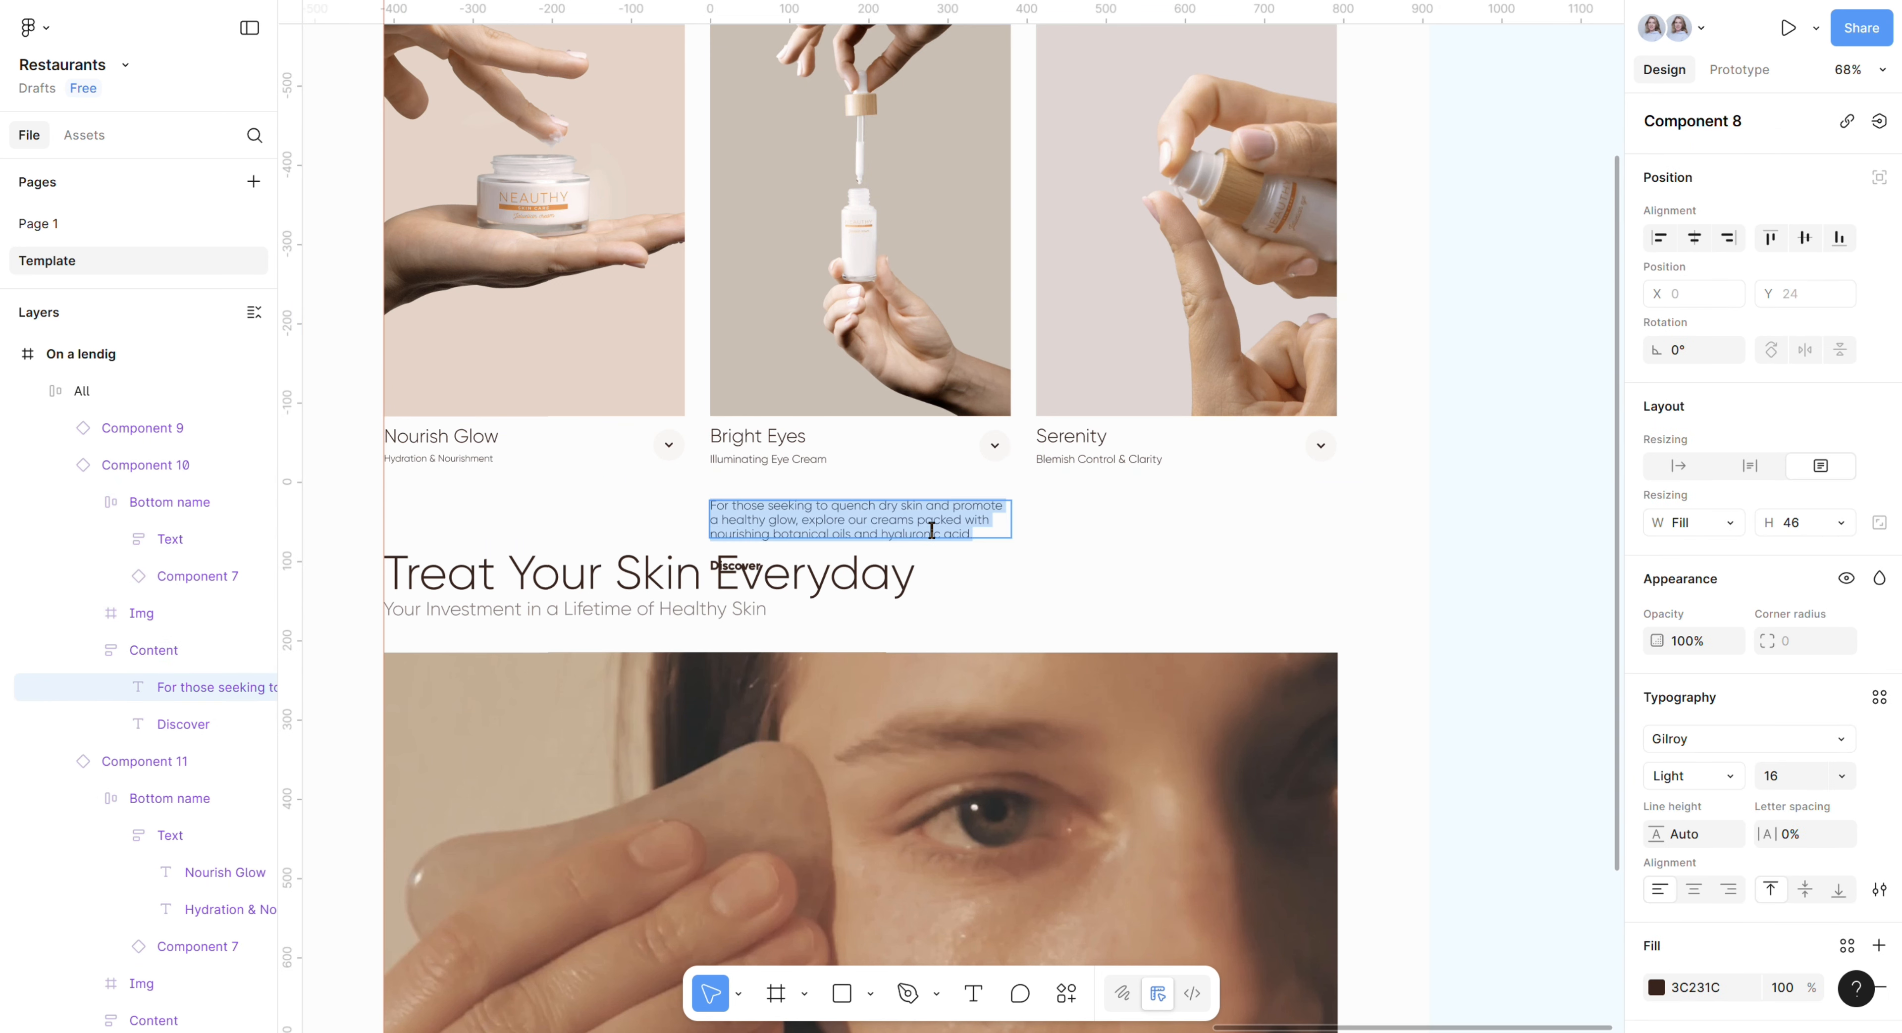
pyautogui.write('Wake up to brighter, more youthful eyes. Our Bright Eyes hydrates, smooths, and de-puffs for a refreshed, radiant look')
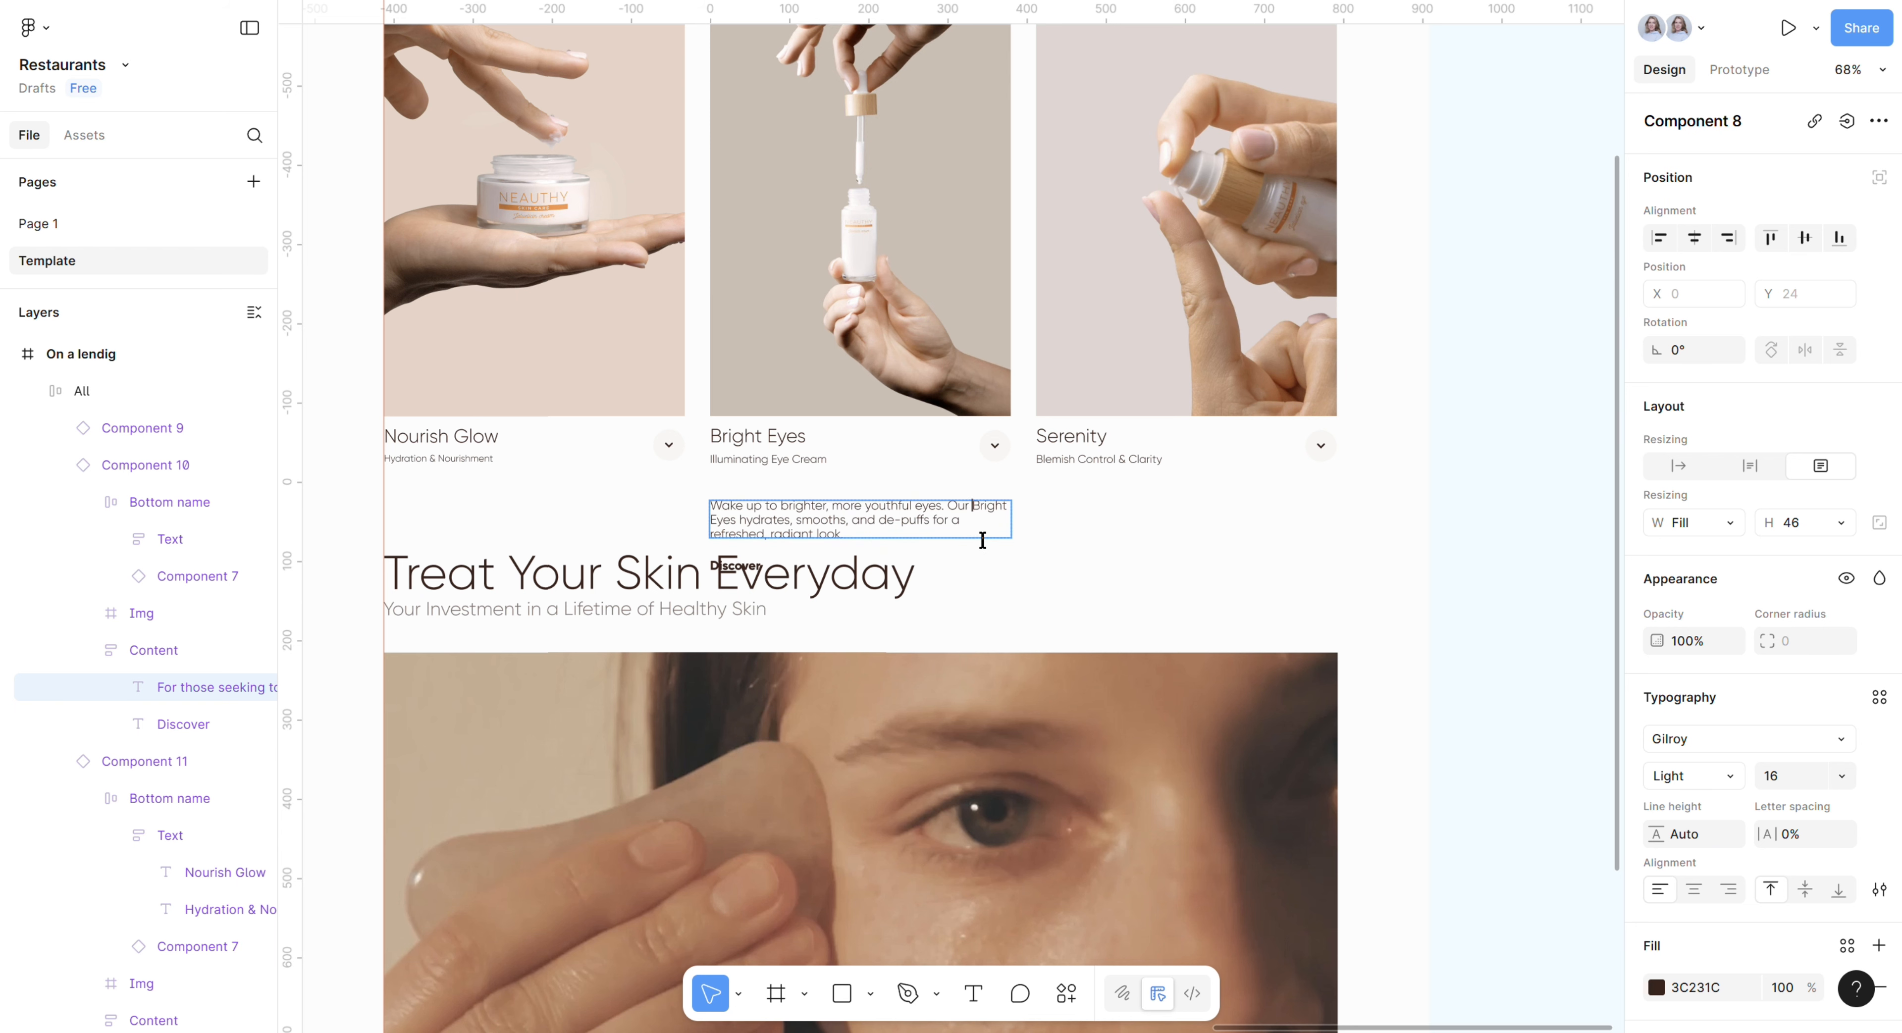
pyautogui.press('Return')
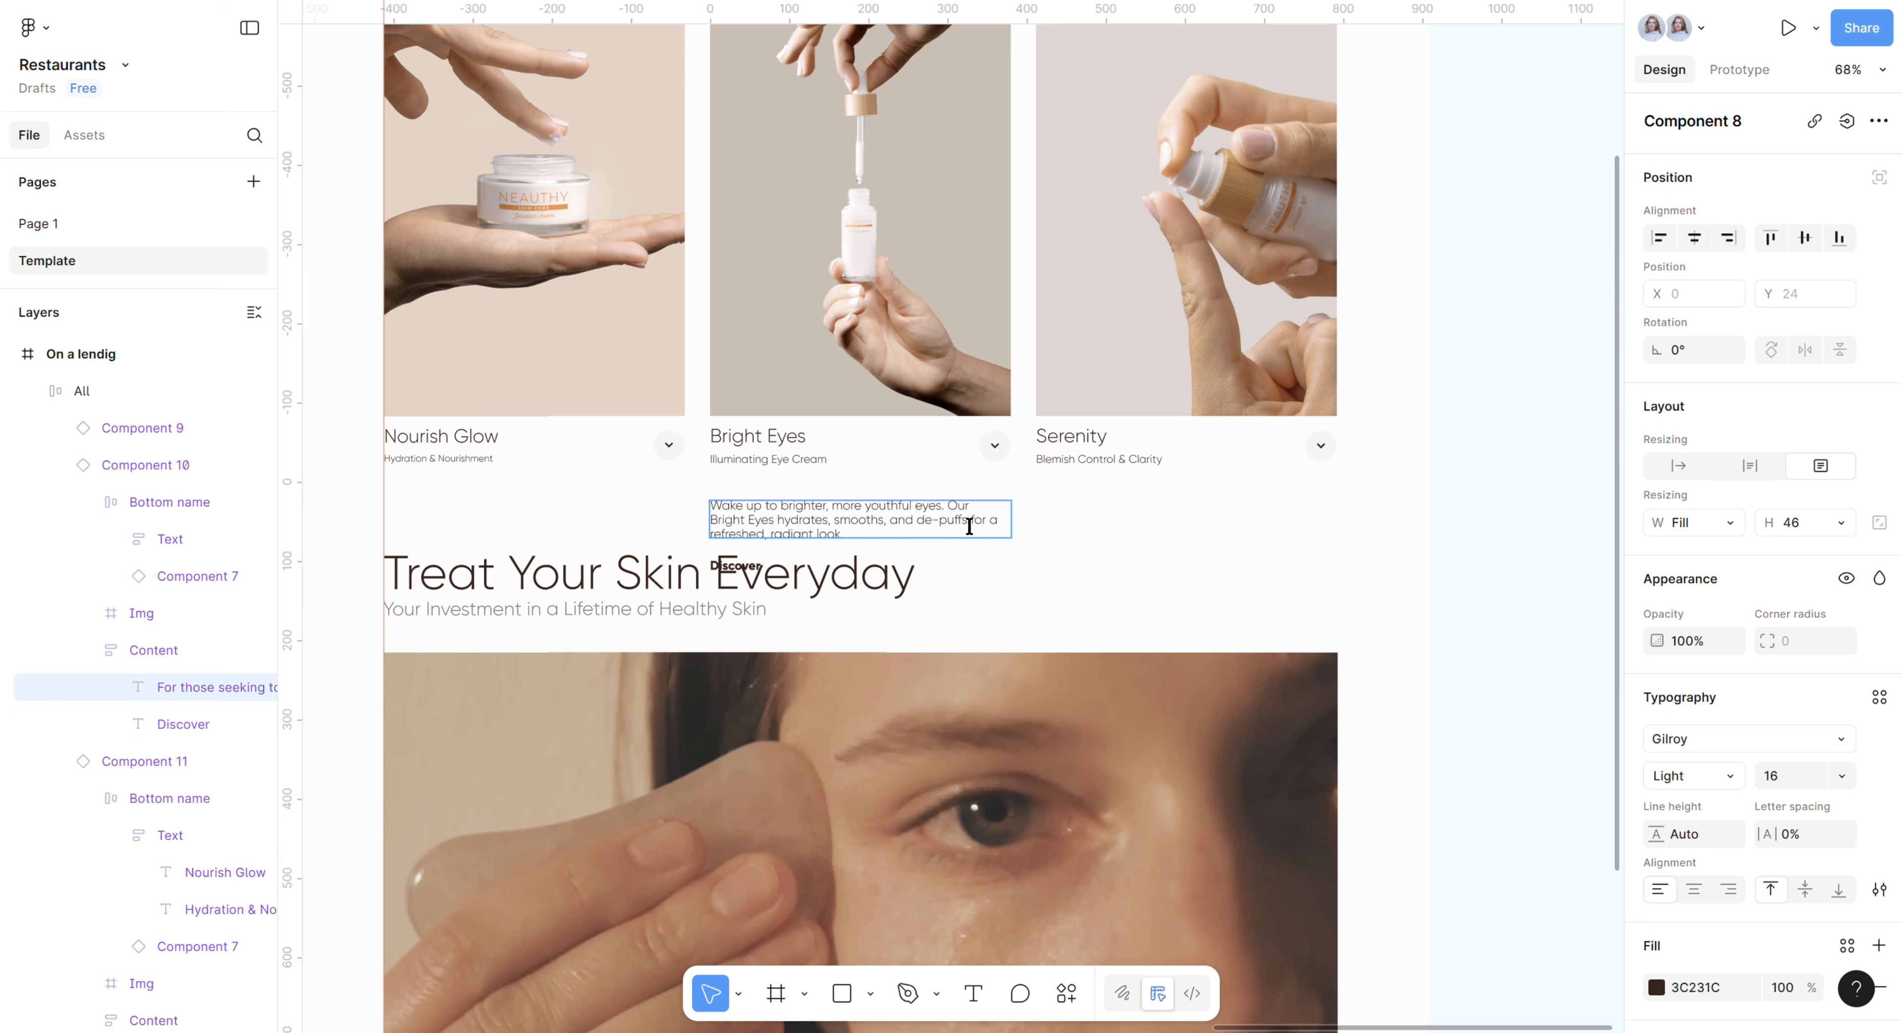
pyautogui.press('Return')
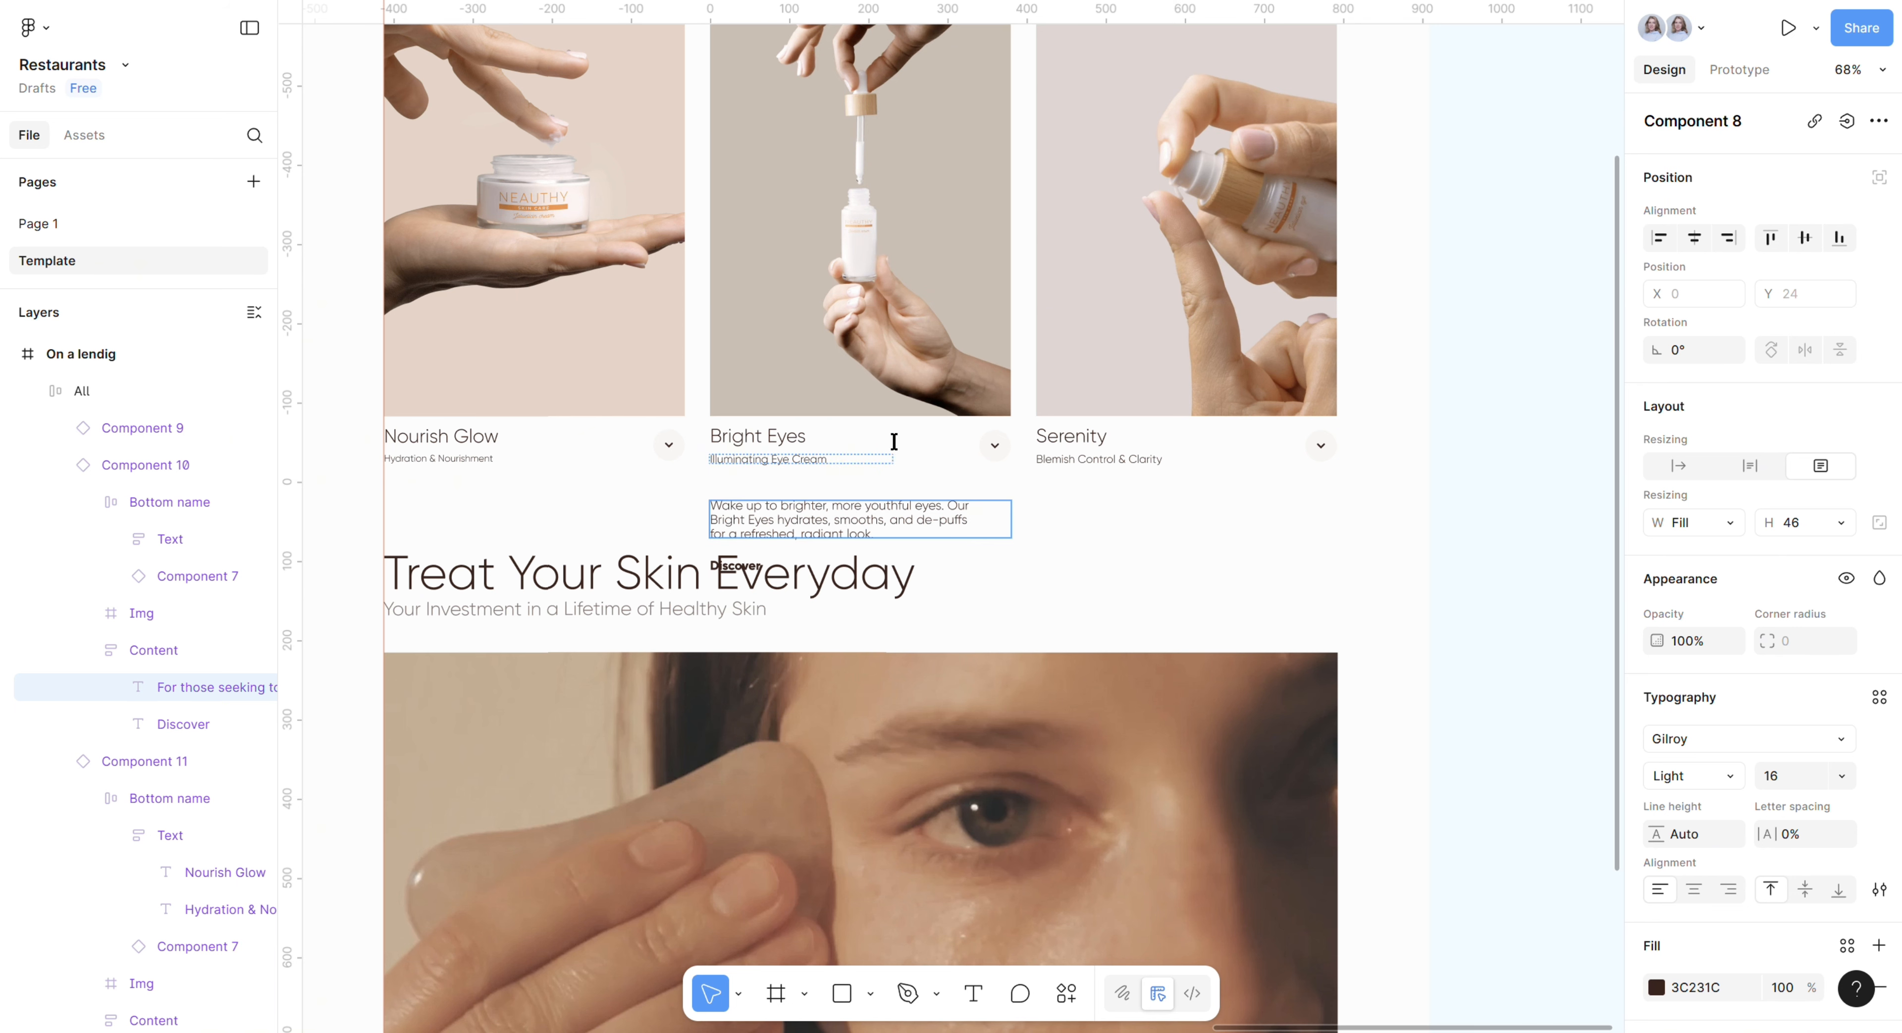
pyautogui.press('Escape')
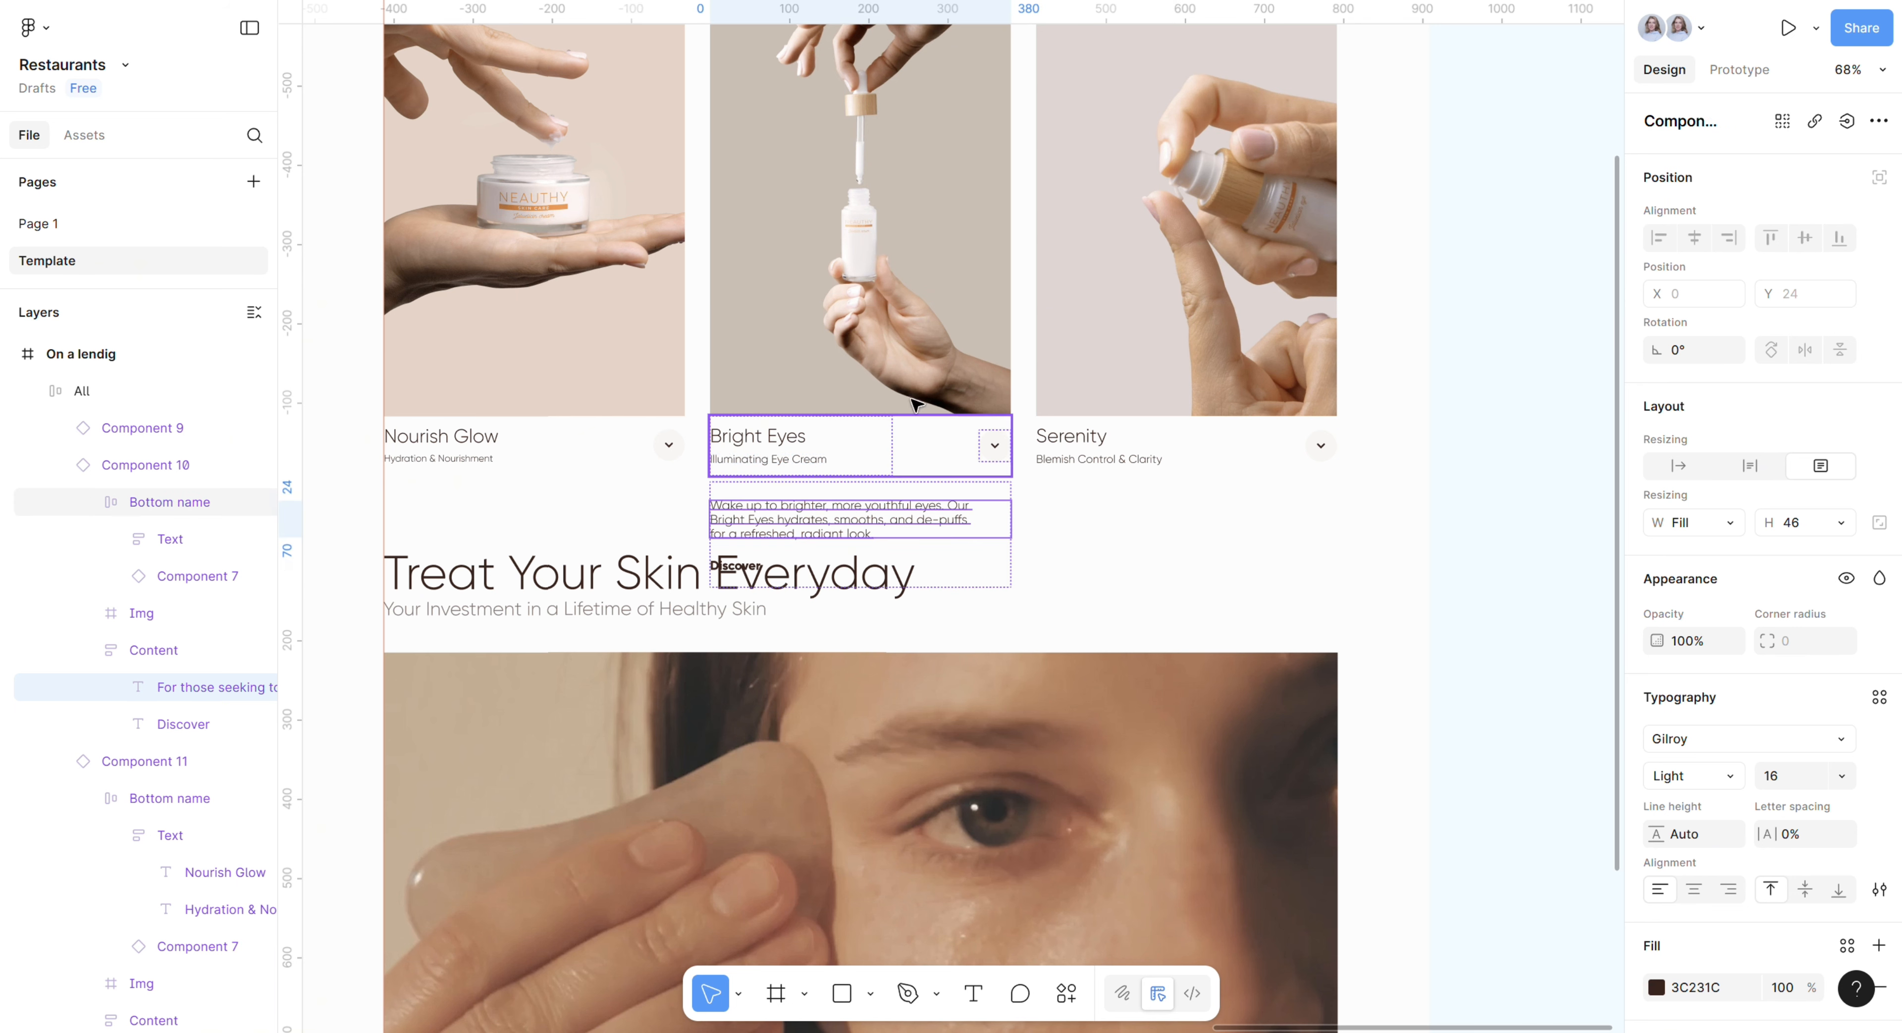
# Step: Turn content clipping back on for the middle card's component instance to hide its description
pyautogui.click(148, 467)
pyautogui.click(1652, 574)
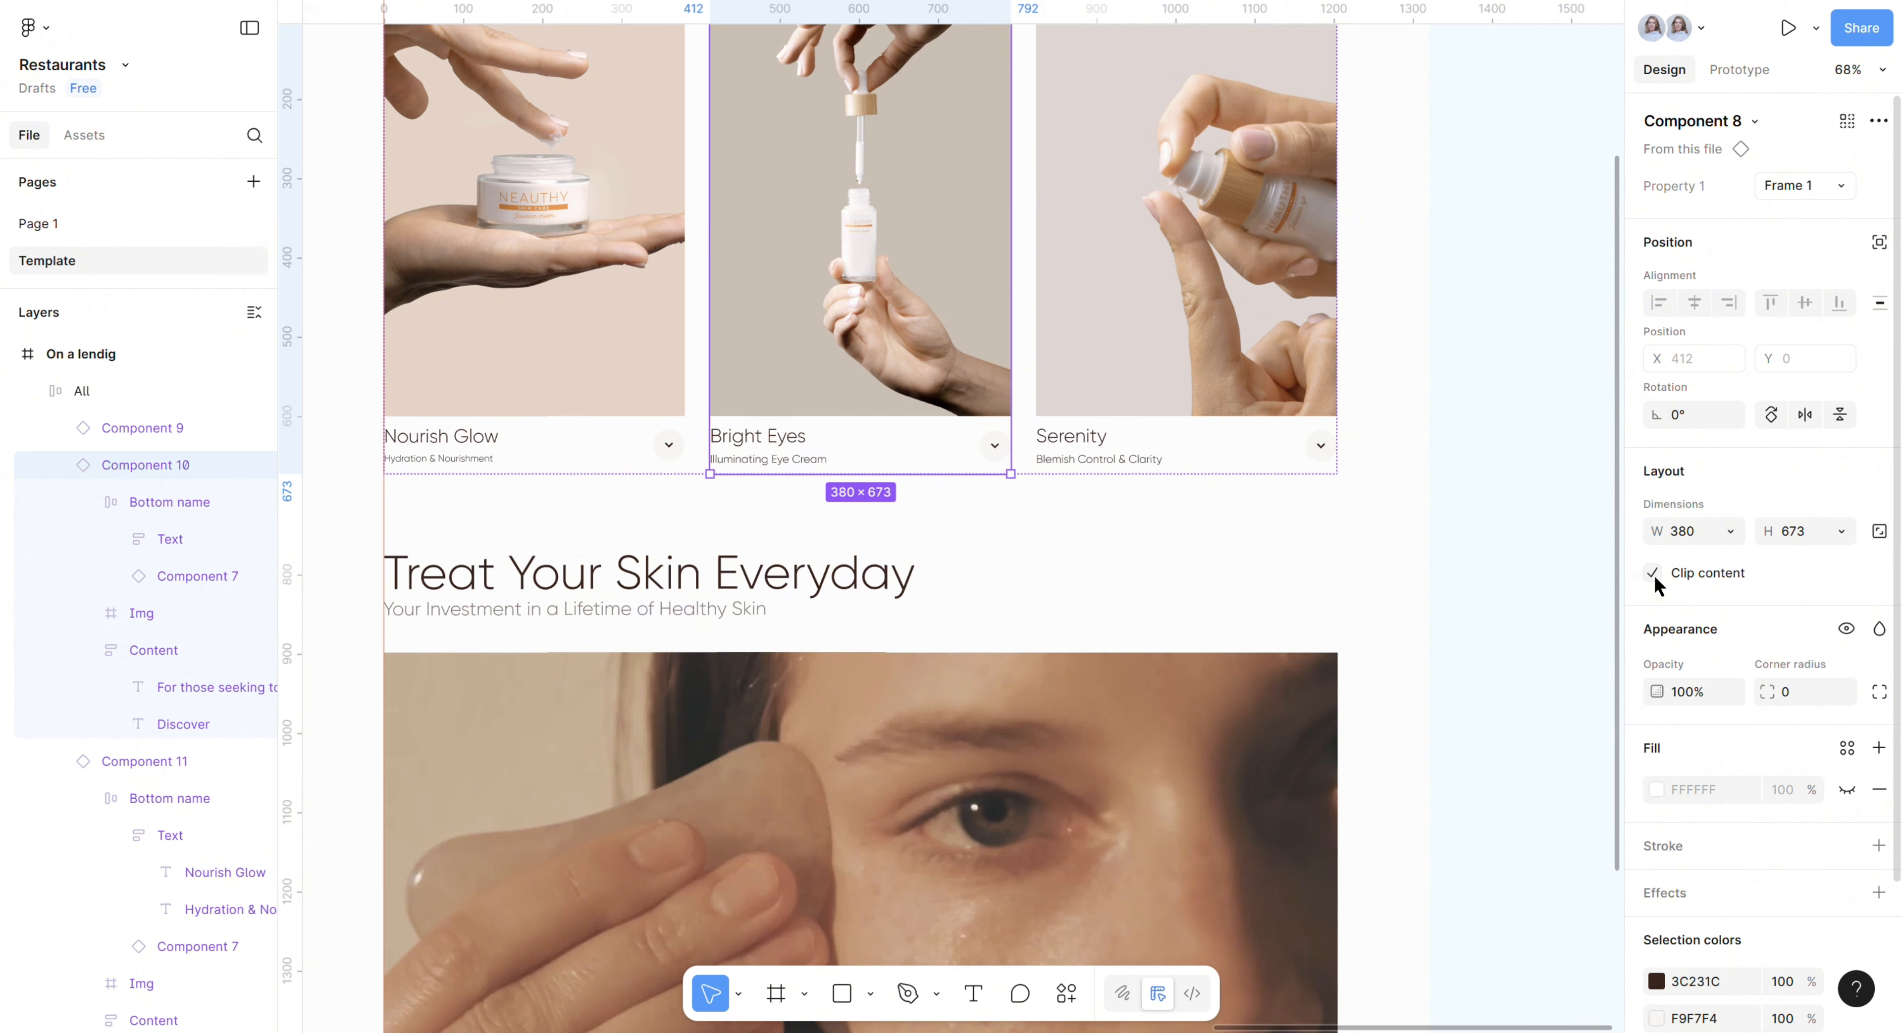
# Step: Turn off content clipping on the third card, Serenity, to expose its description
pyautogui.click(1146, 430)
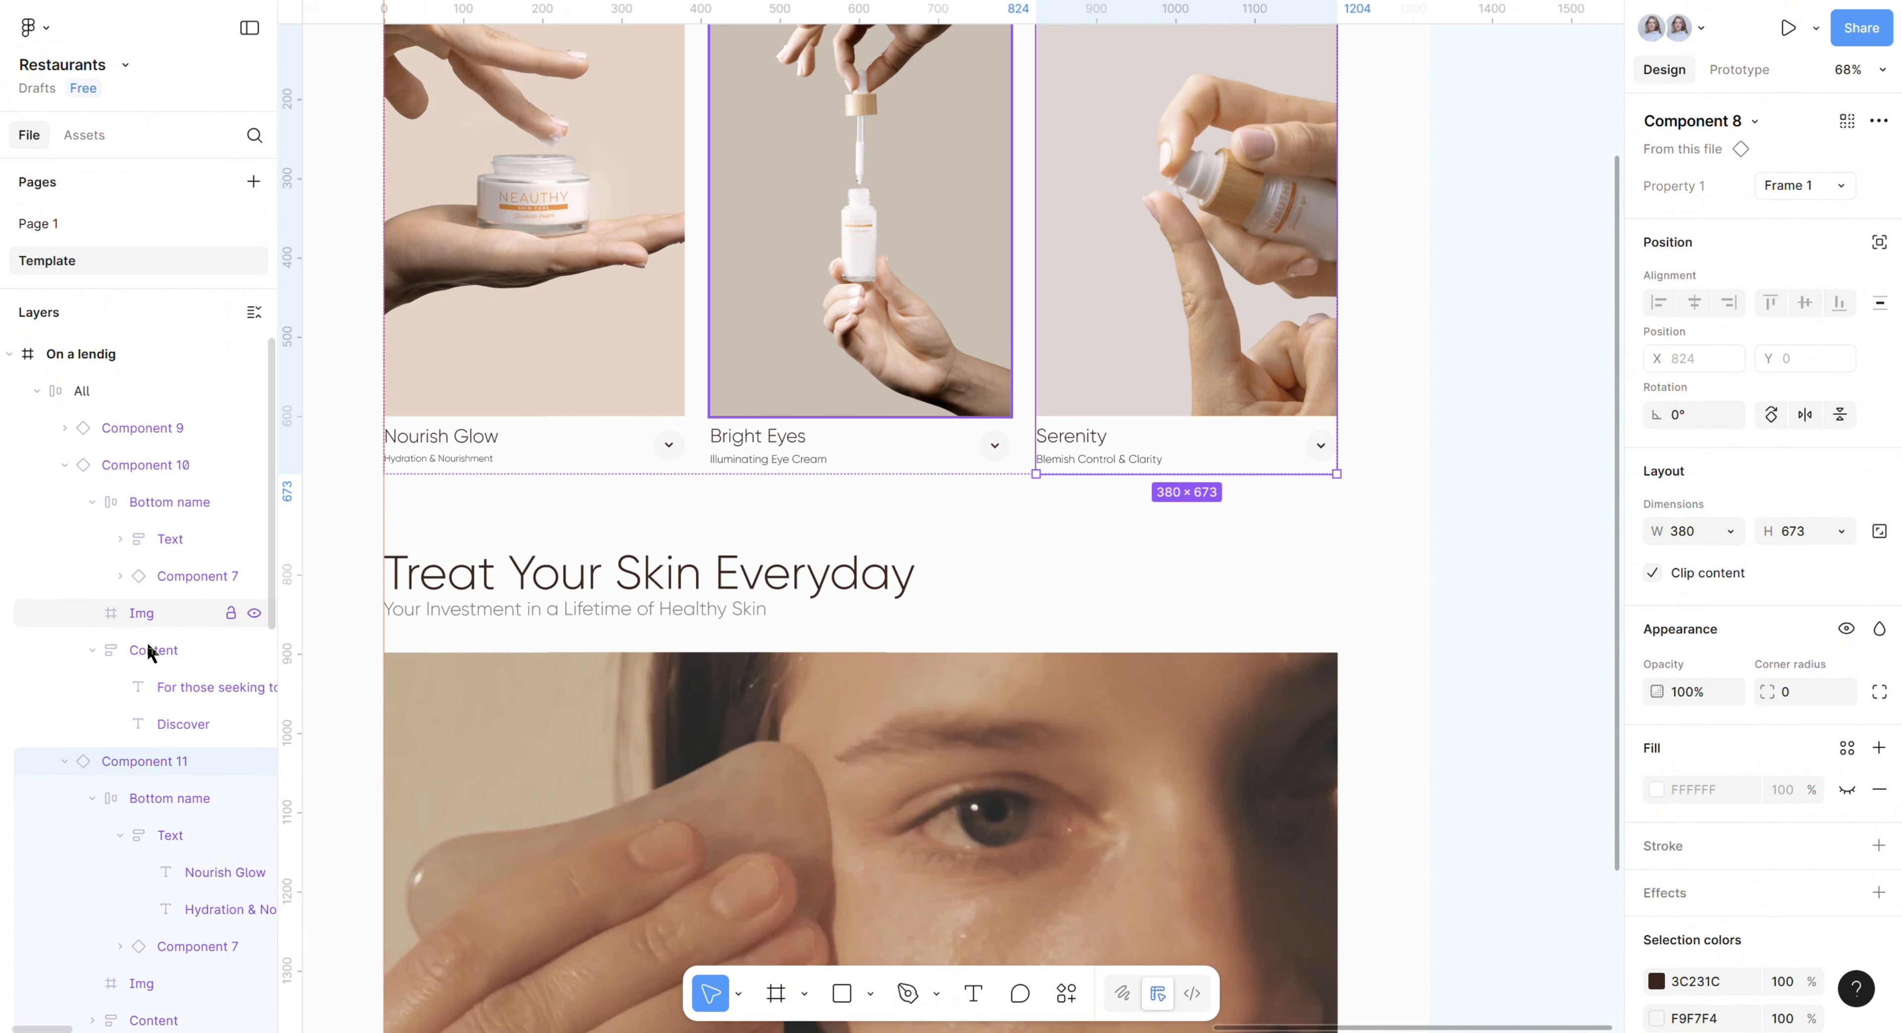
pyautogui.scroll(-5, 114, 768)
pyautogui.click(1652, 573)
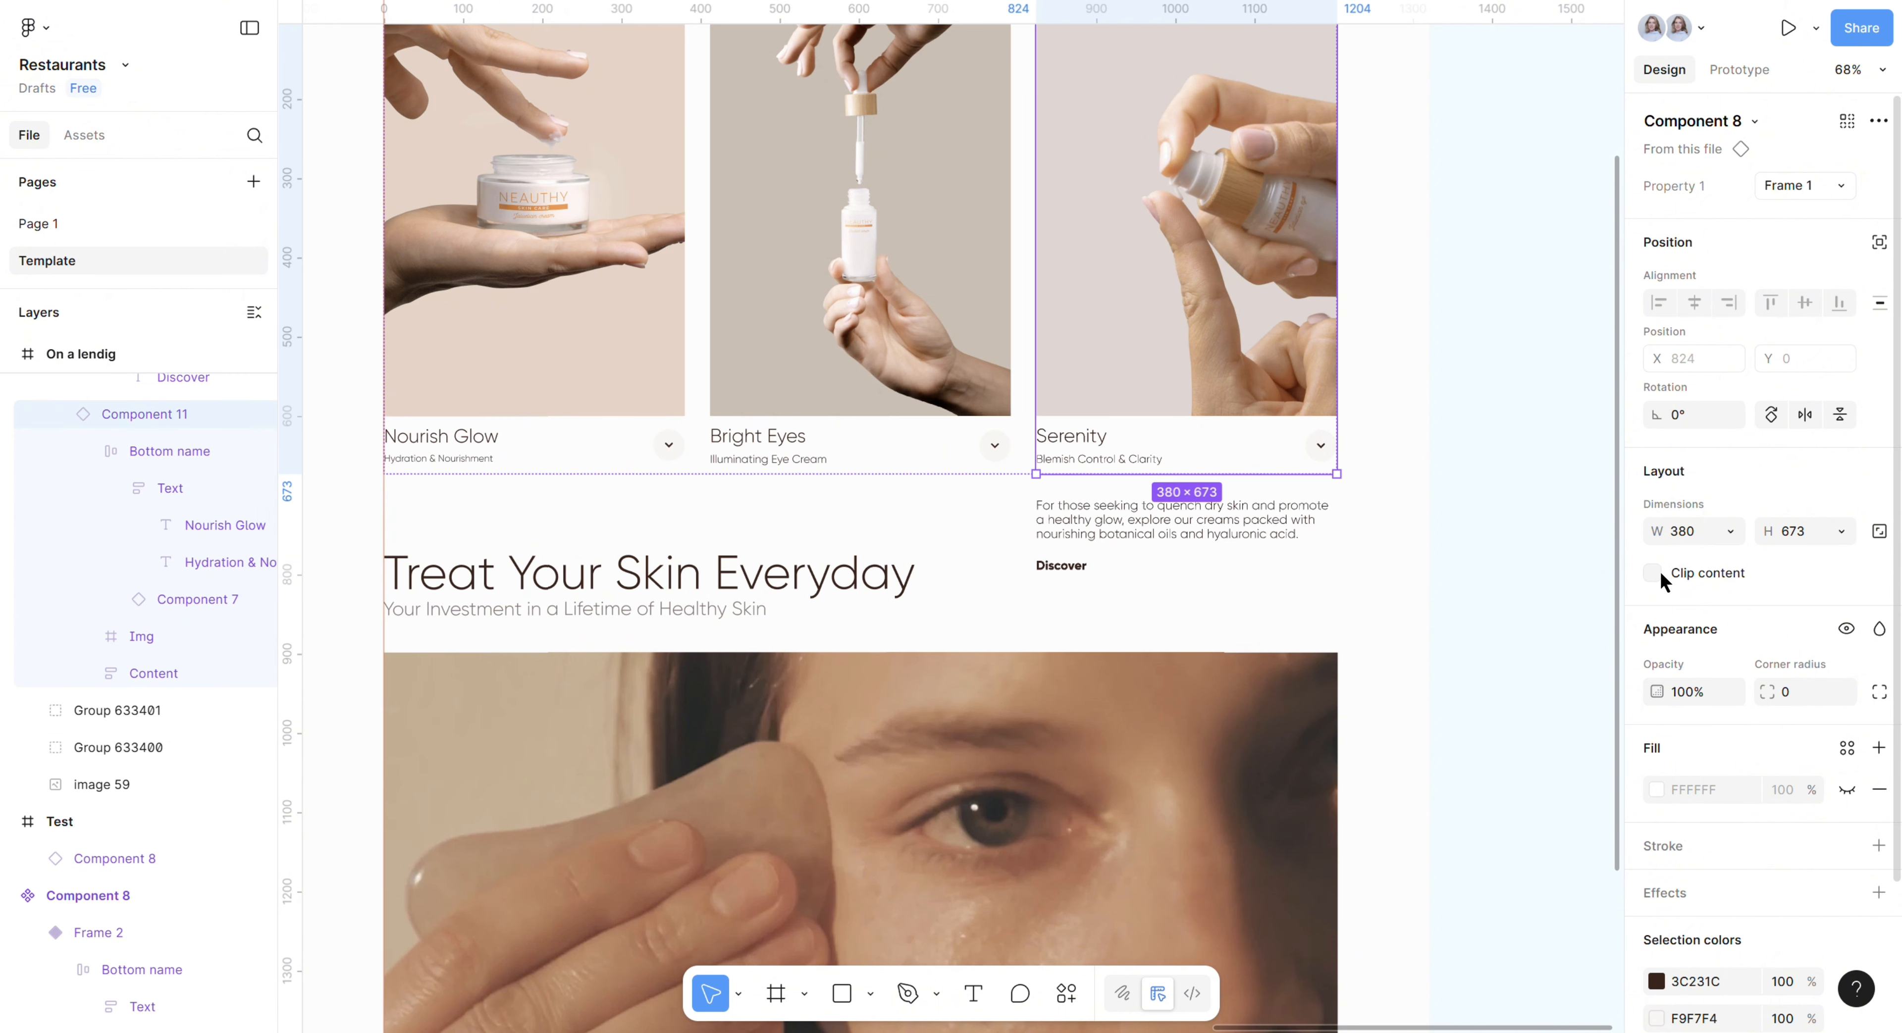
# Step: Set Serenity's description to "Find calm, clear skin with Serenity. This lightweight cream targets blemishes & soothes irritation. Natural ingredients control oil & promote a balanced complexion."
pyautogui.click(1082, 532)
pyautogui.click(1087, 531)
pyautogui.doubleClick(1086, 532)
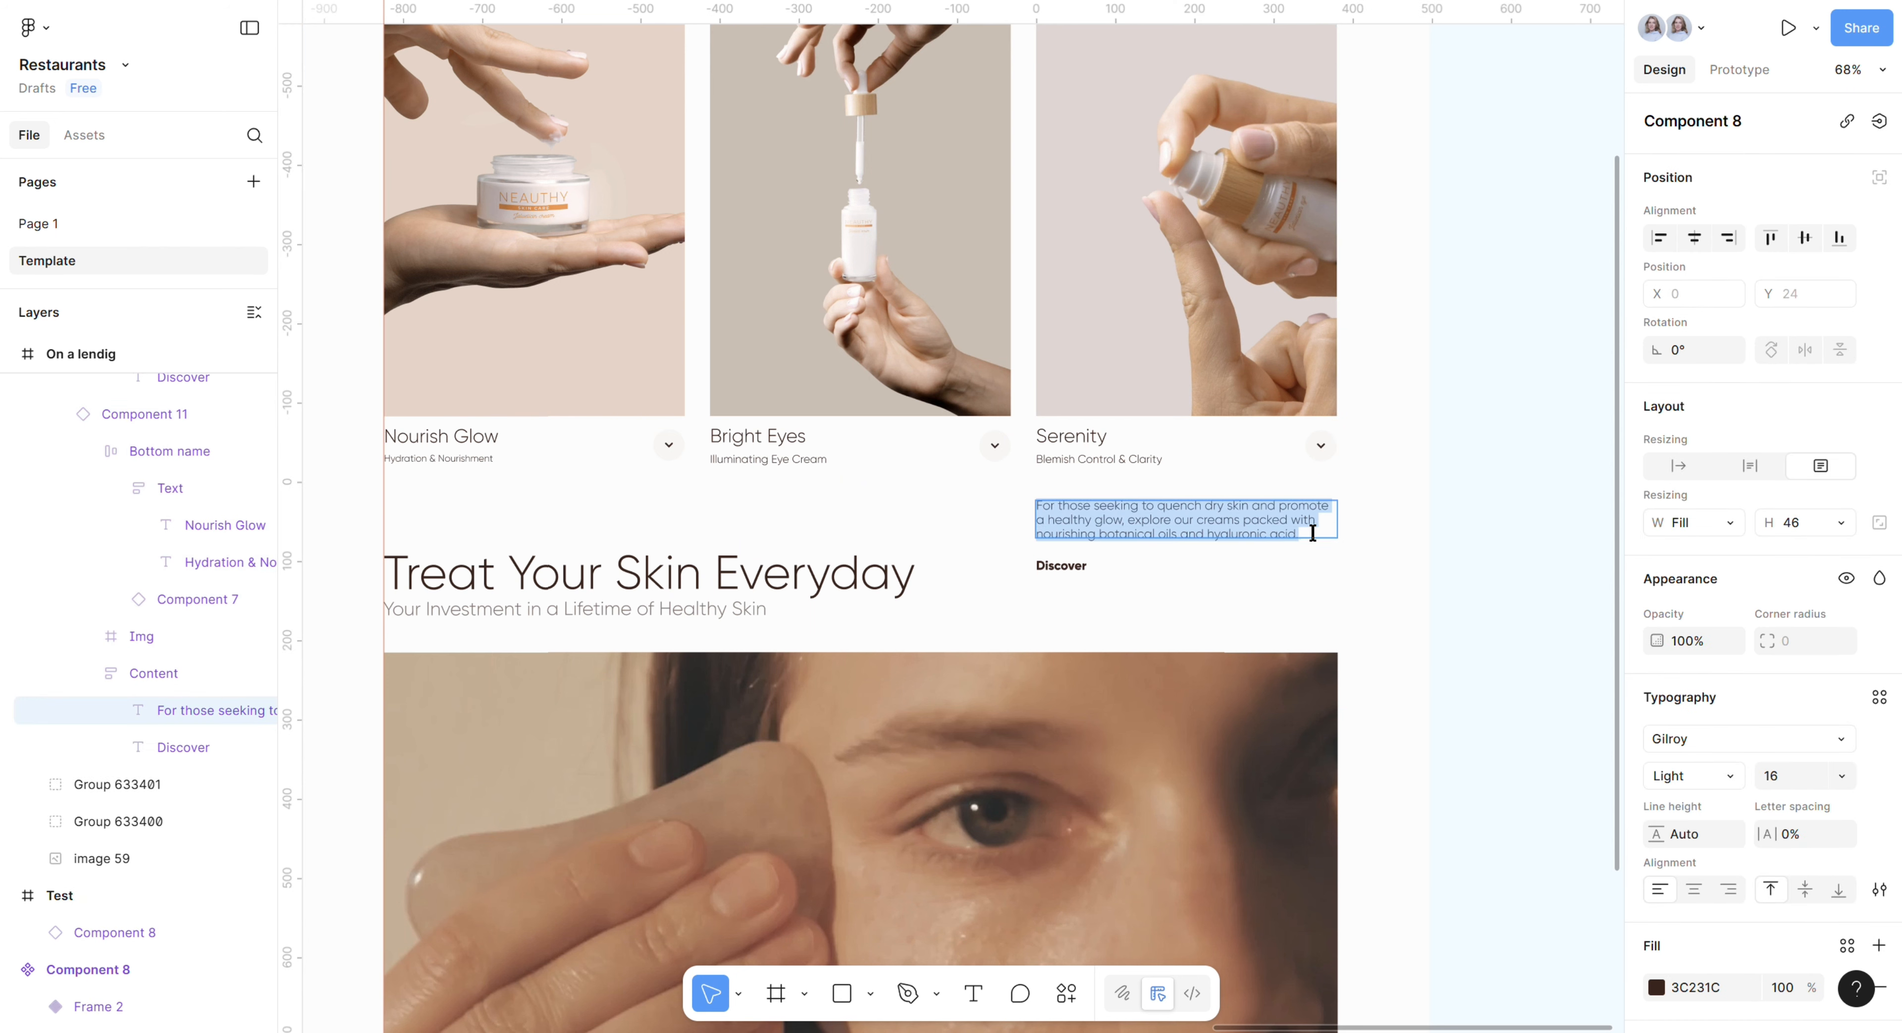
pyautogui.write('Find calm, clear skin with Serenity. This lightweight cream targets blemishes & soothes irritation. Natural ingredients control oil & promote a balanced complexion.')
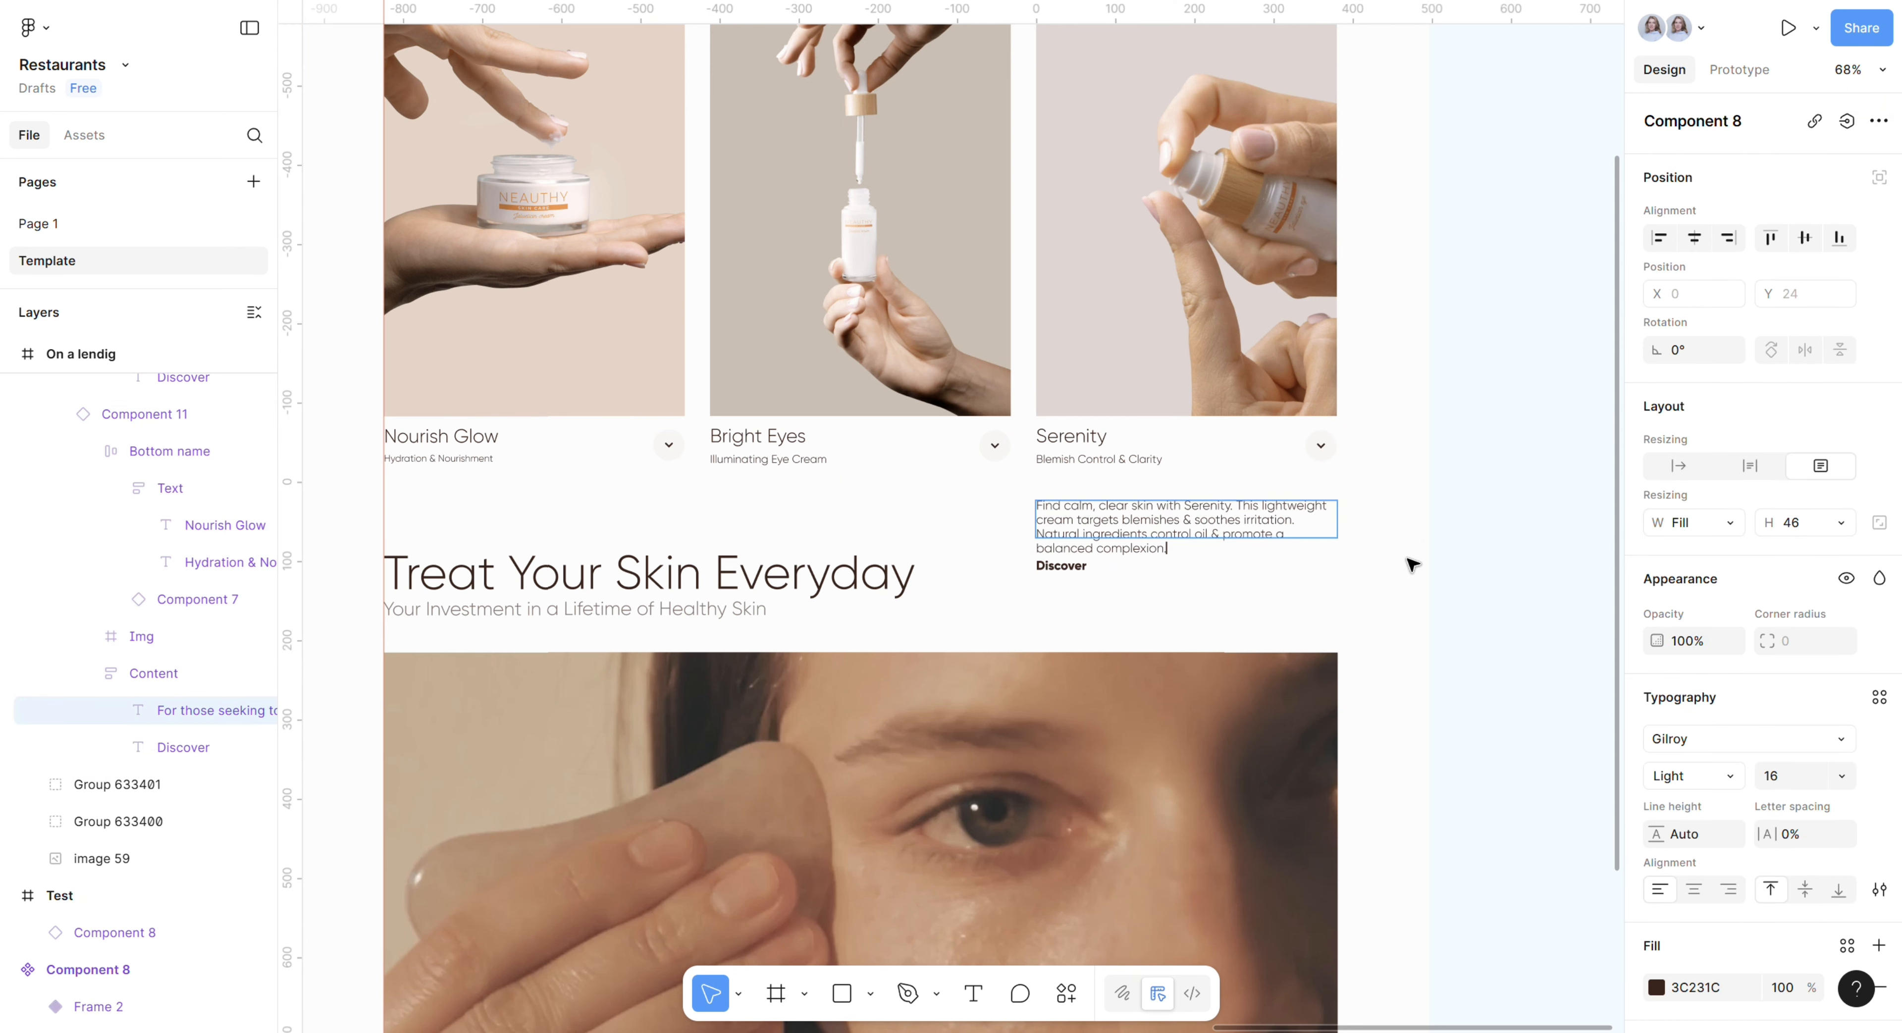
pyautogui.click(1379, 562)
pyautogui.click(1311, 541)
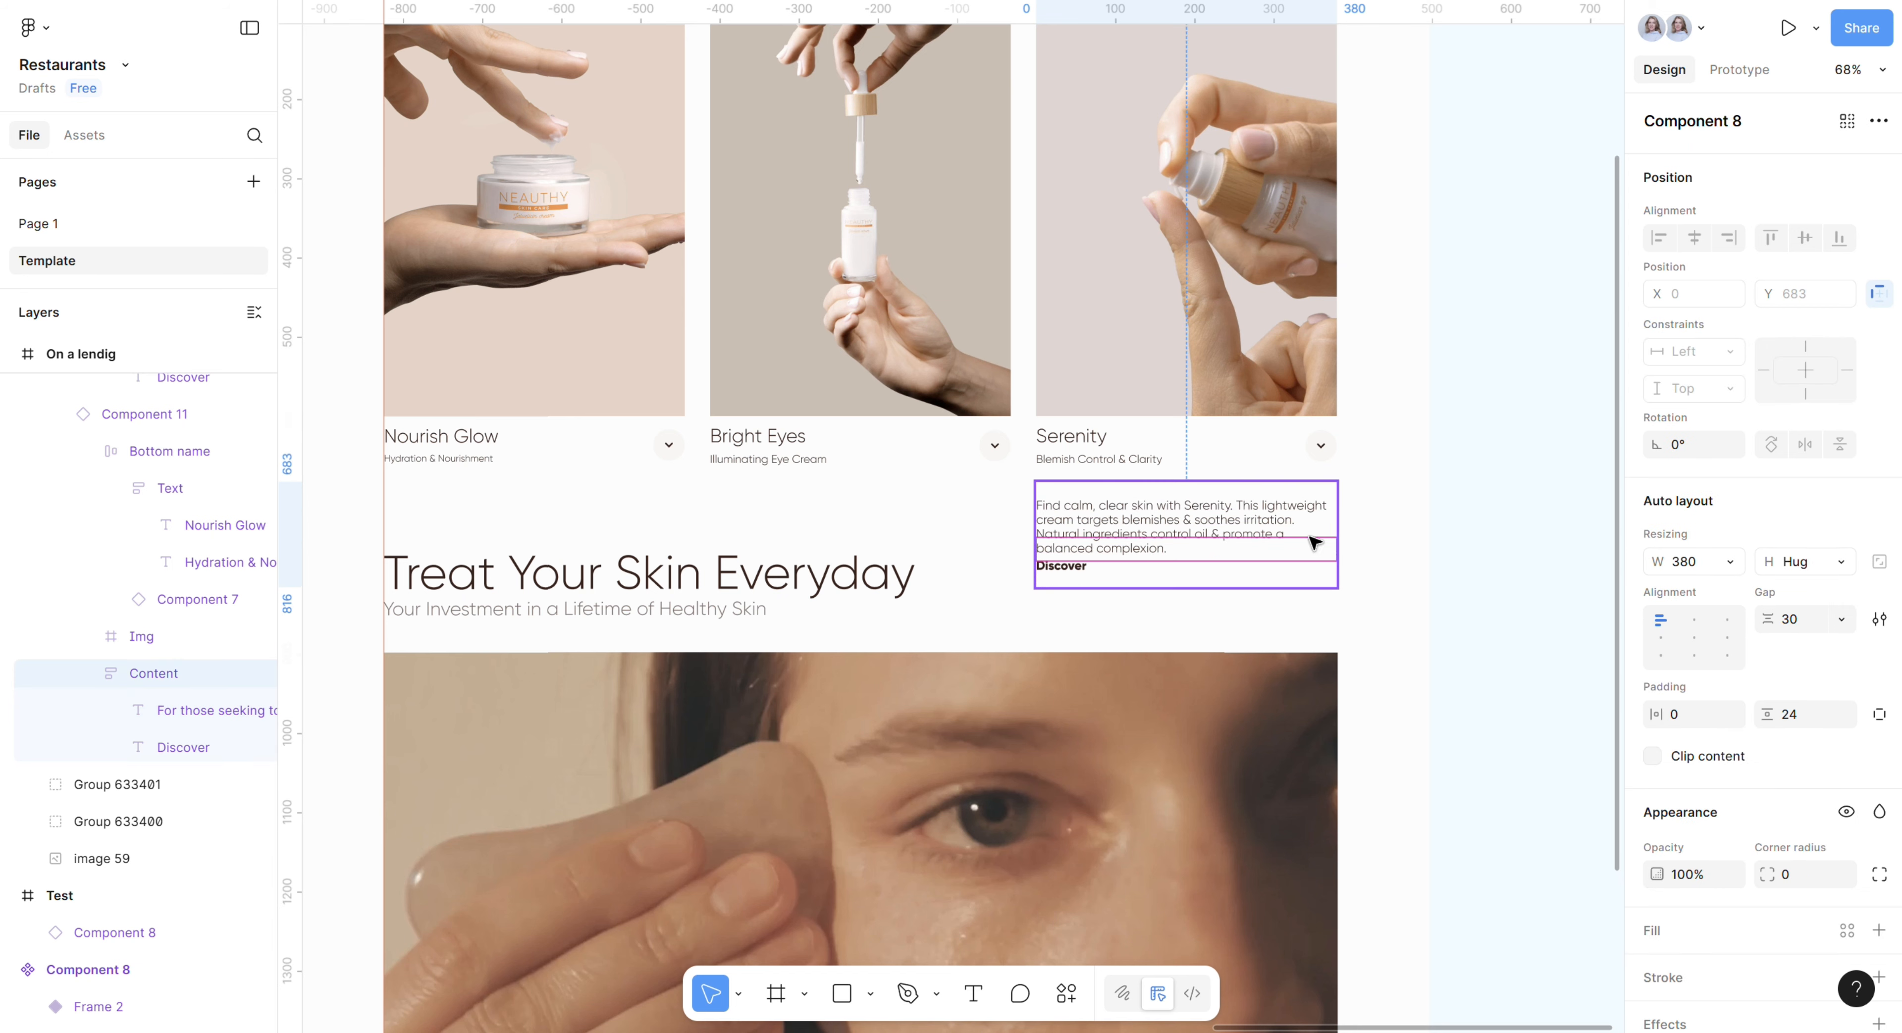
pyautogui.click(1242, 539)
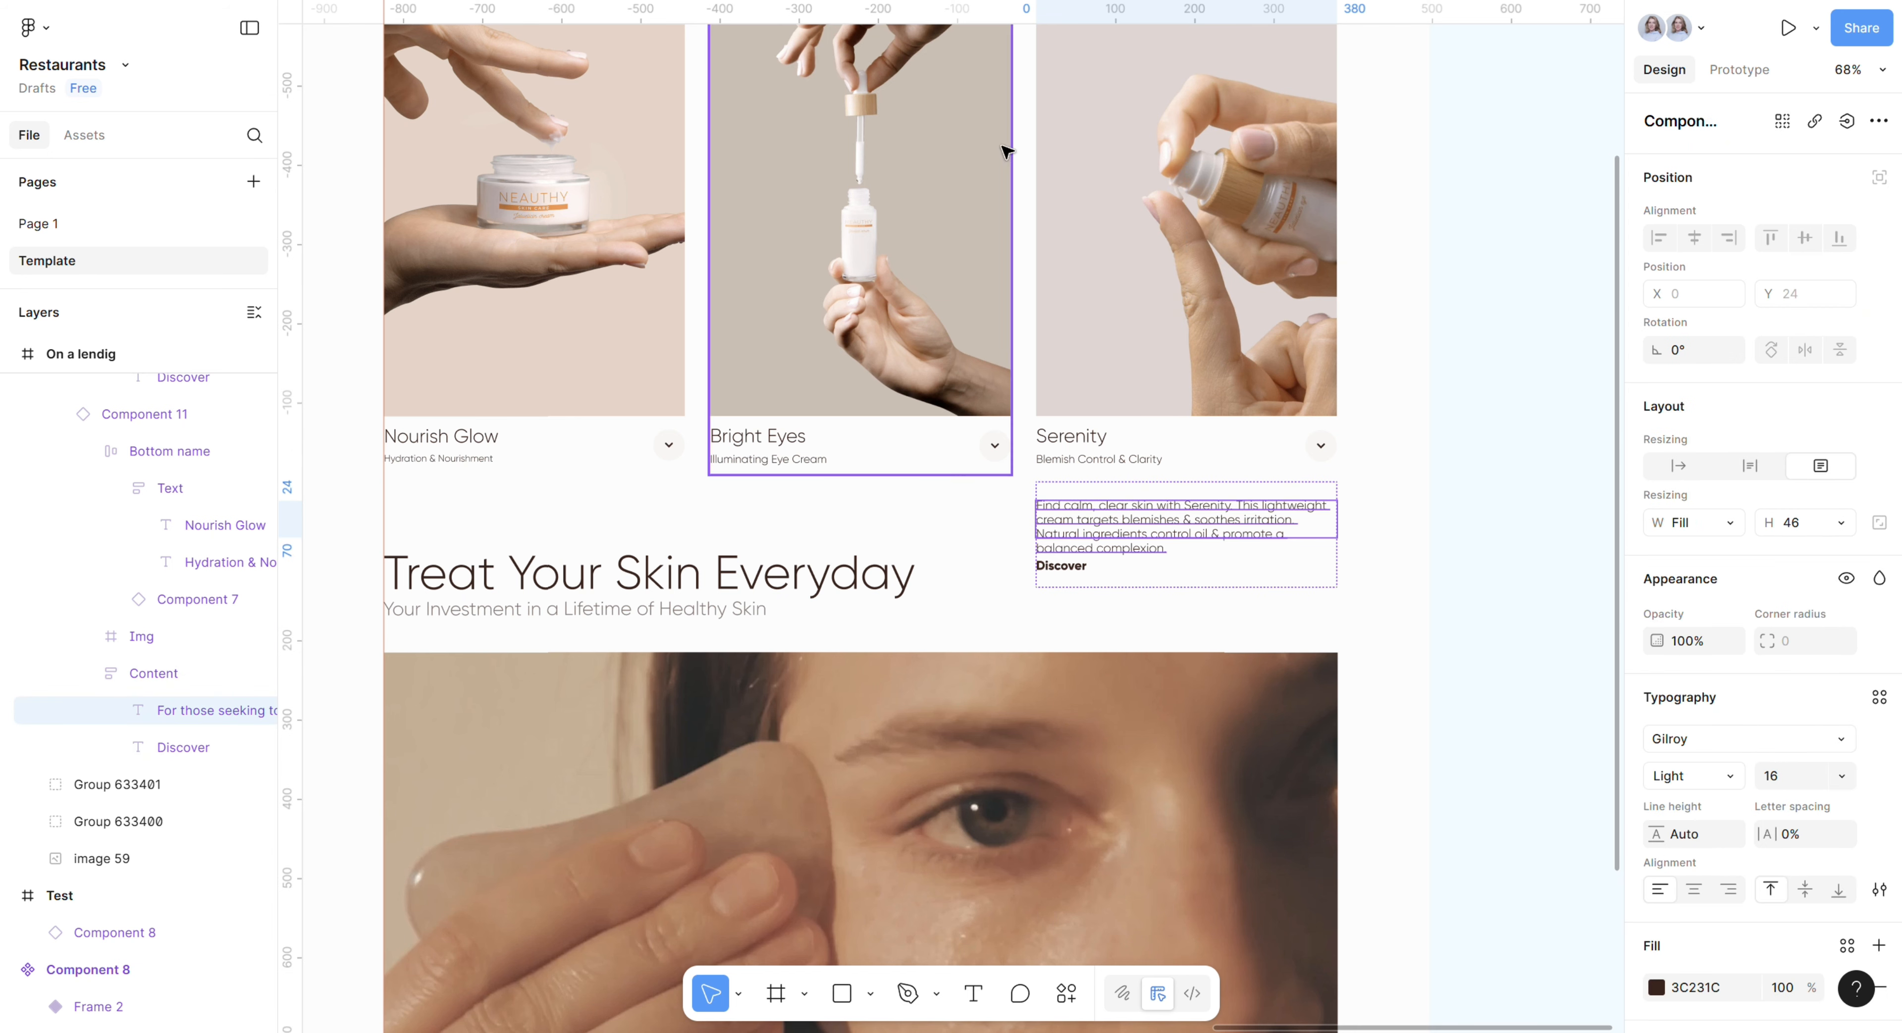
# Step: Set the height of the description content frame in the main component's expanded variant to hug its contents
pyautogui.click(1359, 459)
pyautogui.hscroll(-6, 1191, 552)
pyautogui.hscroll(-15, 1192, 552)
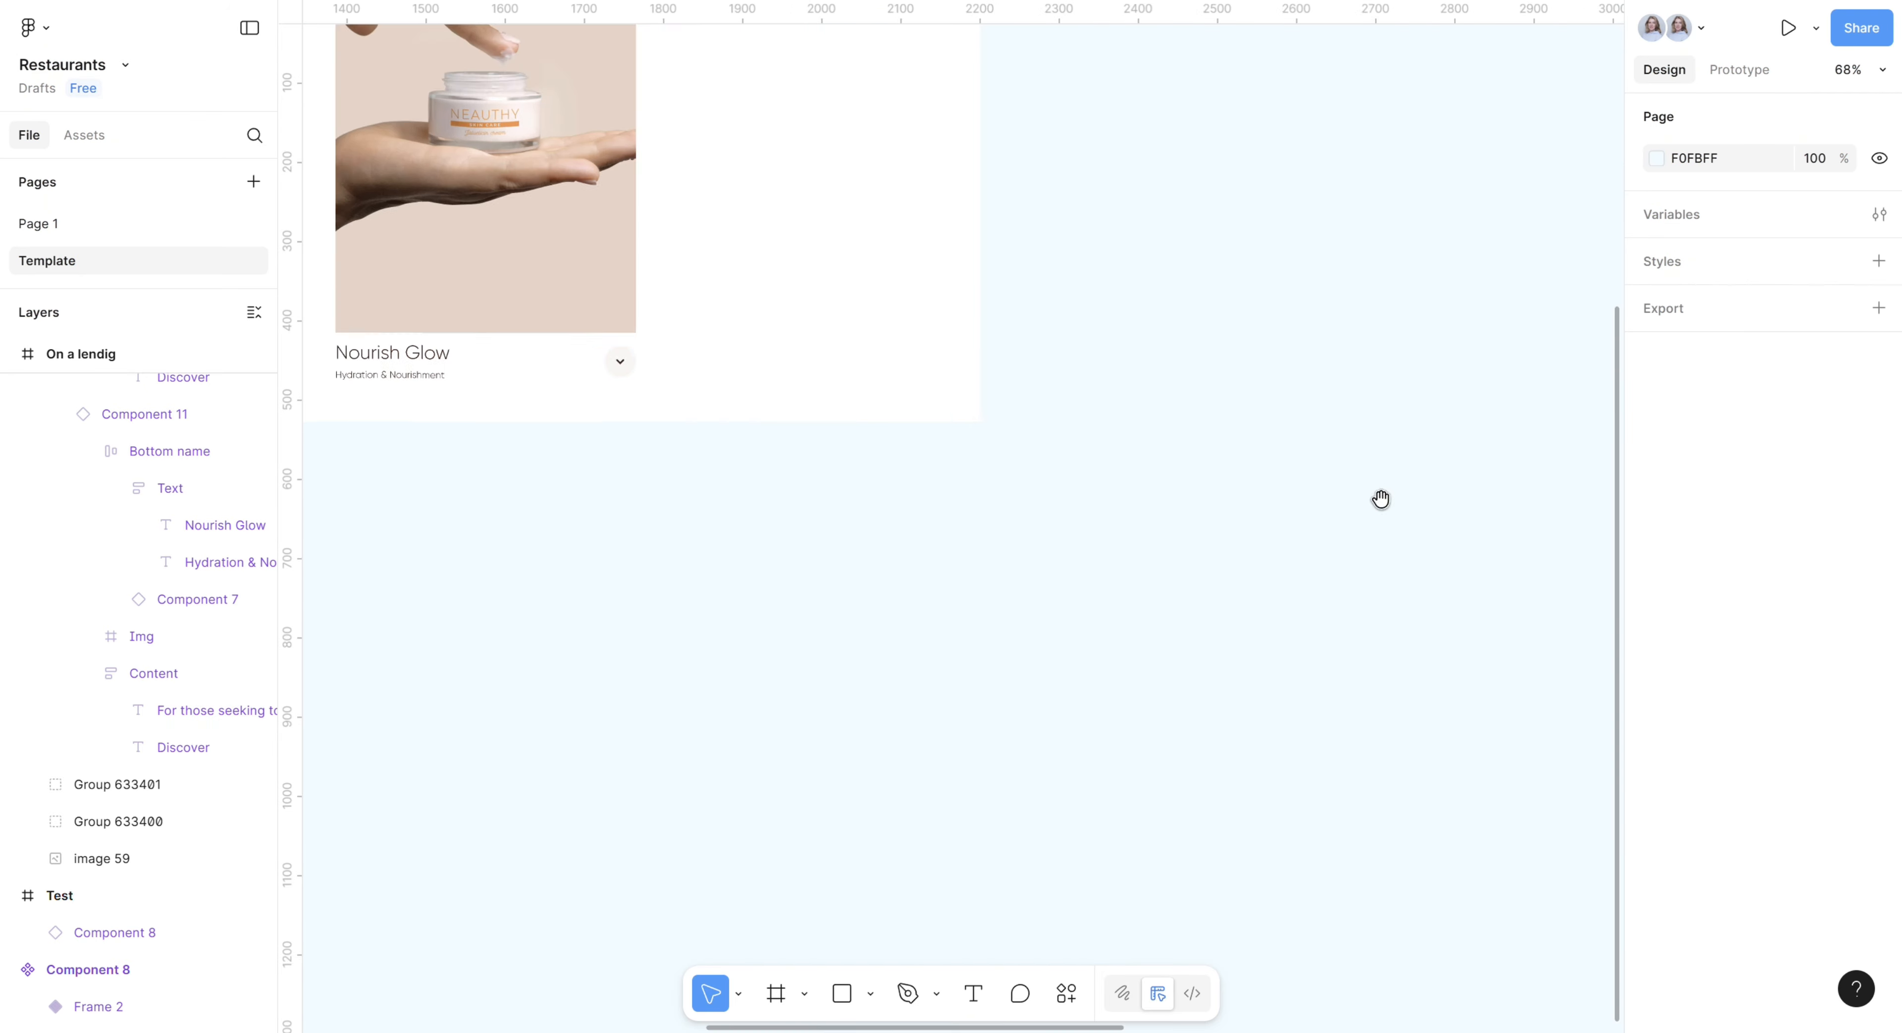
pyautogui.click(713, 450)
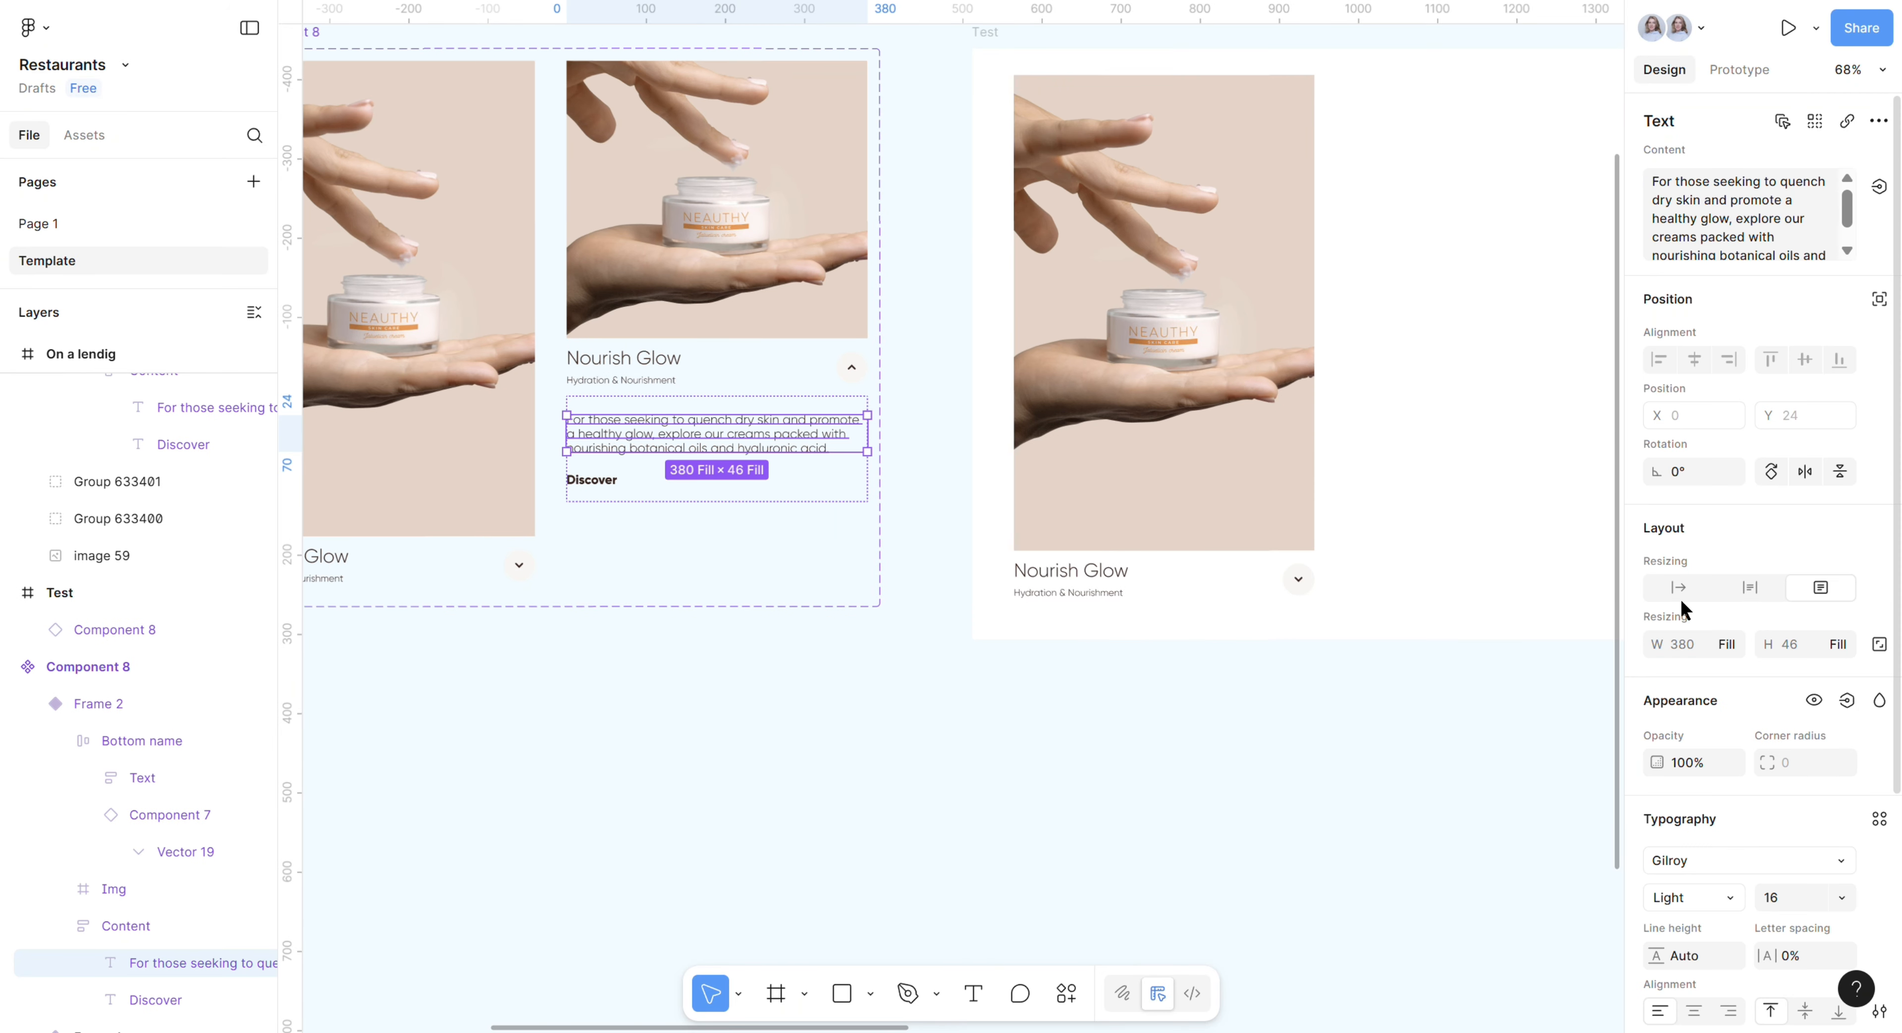
pyautogui.click(807, 410)
pyautogui.click(1840, 620)
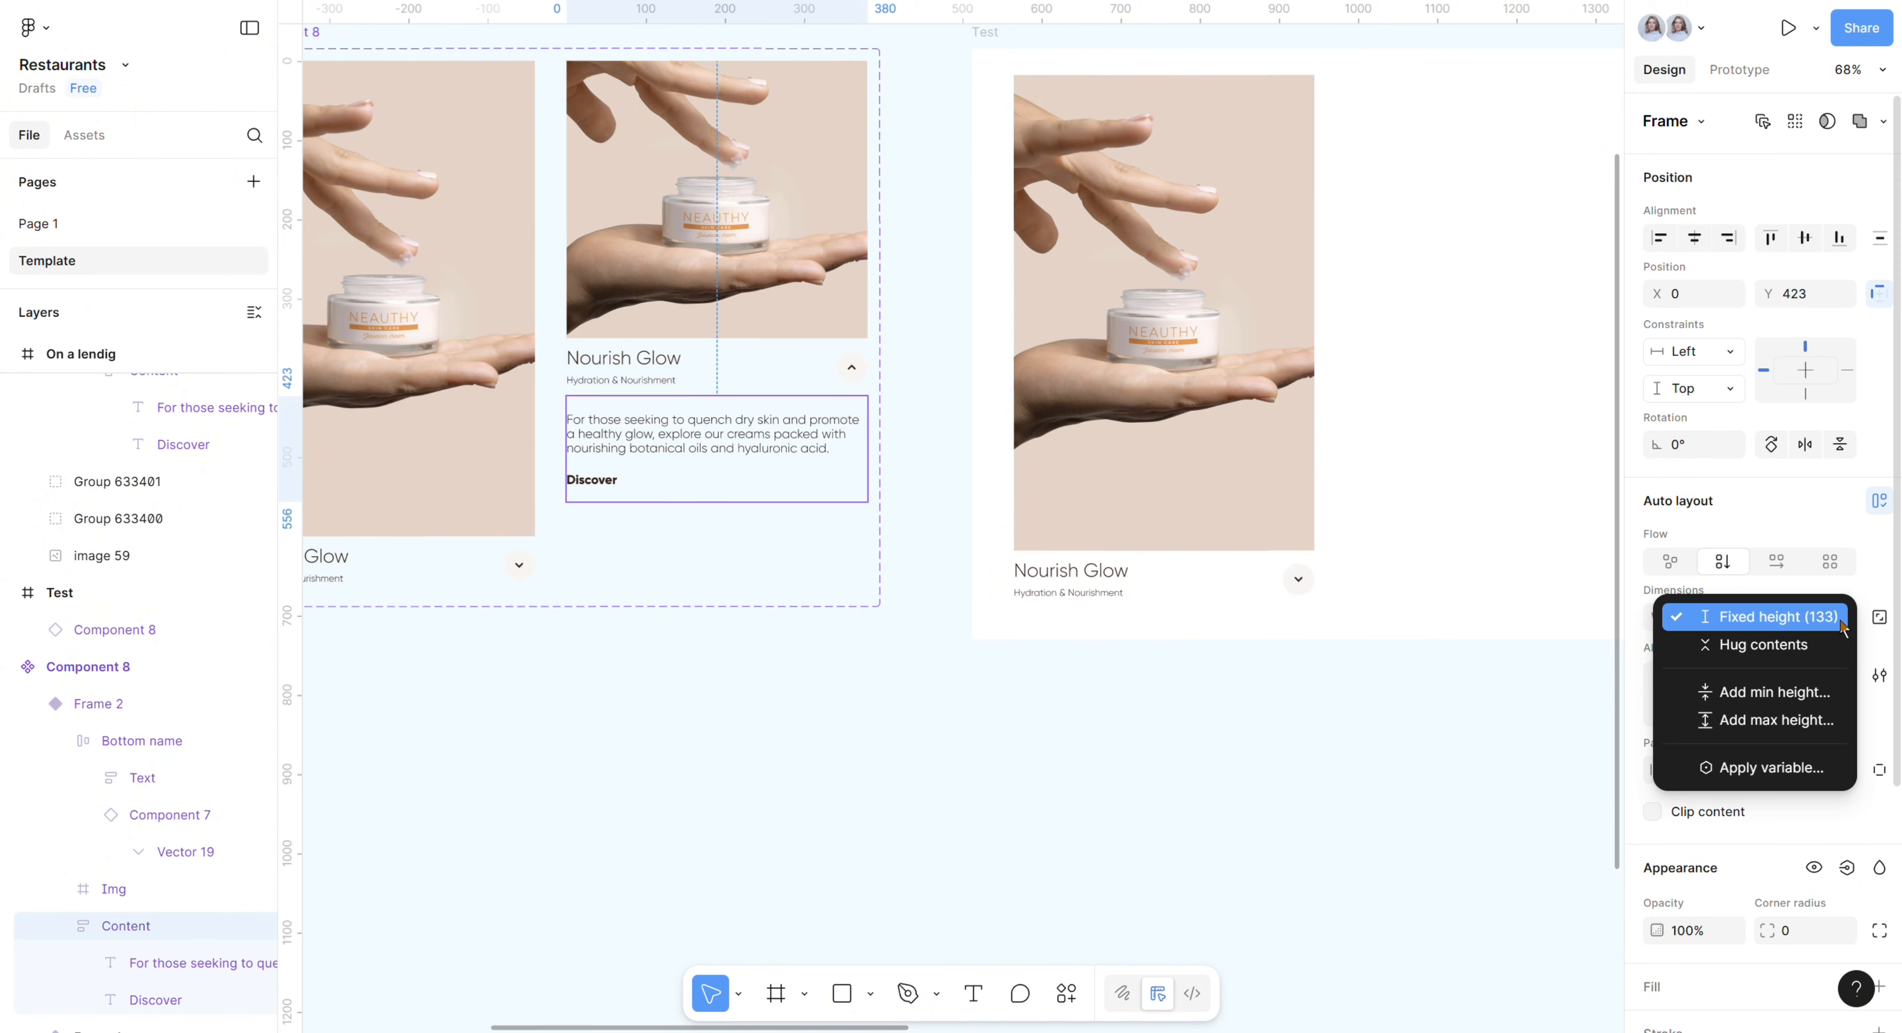
pyautogui.click(1826, 646)
pyautogui.click(755, 436)
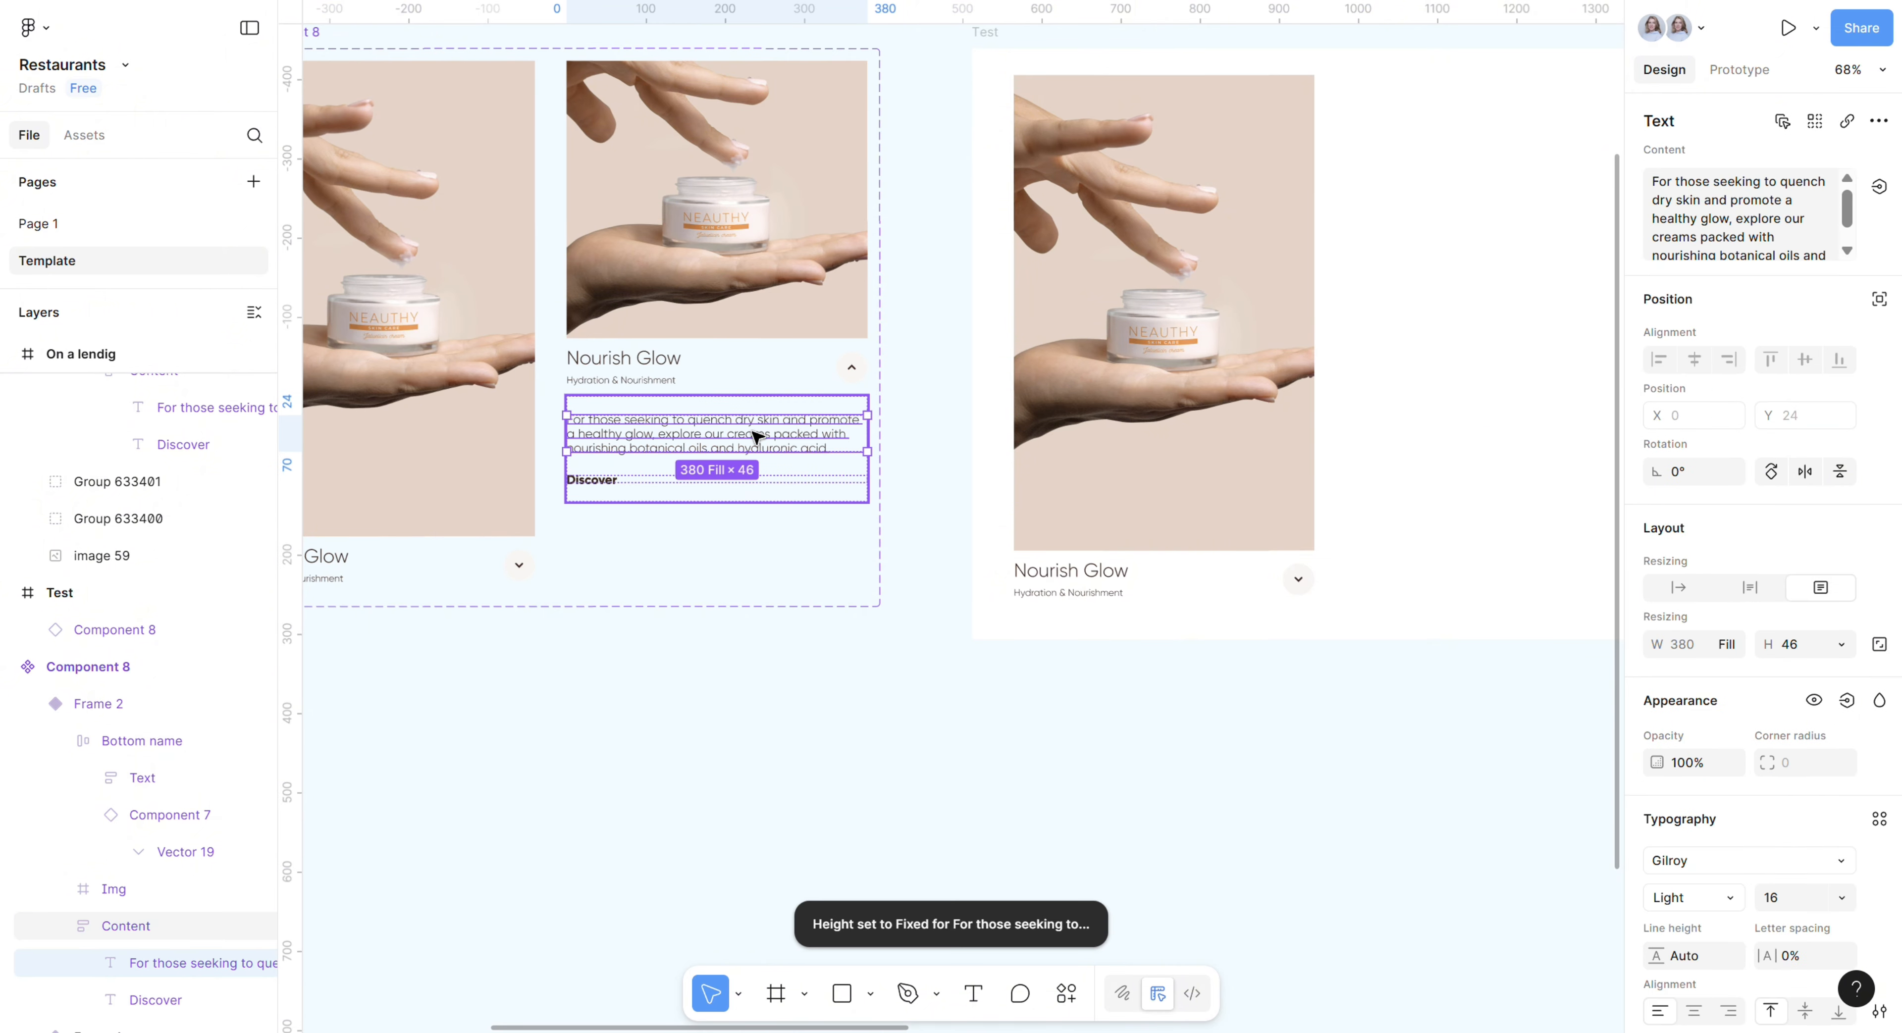
pyautogui.click(716, 570)
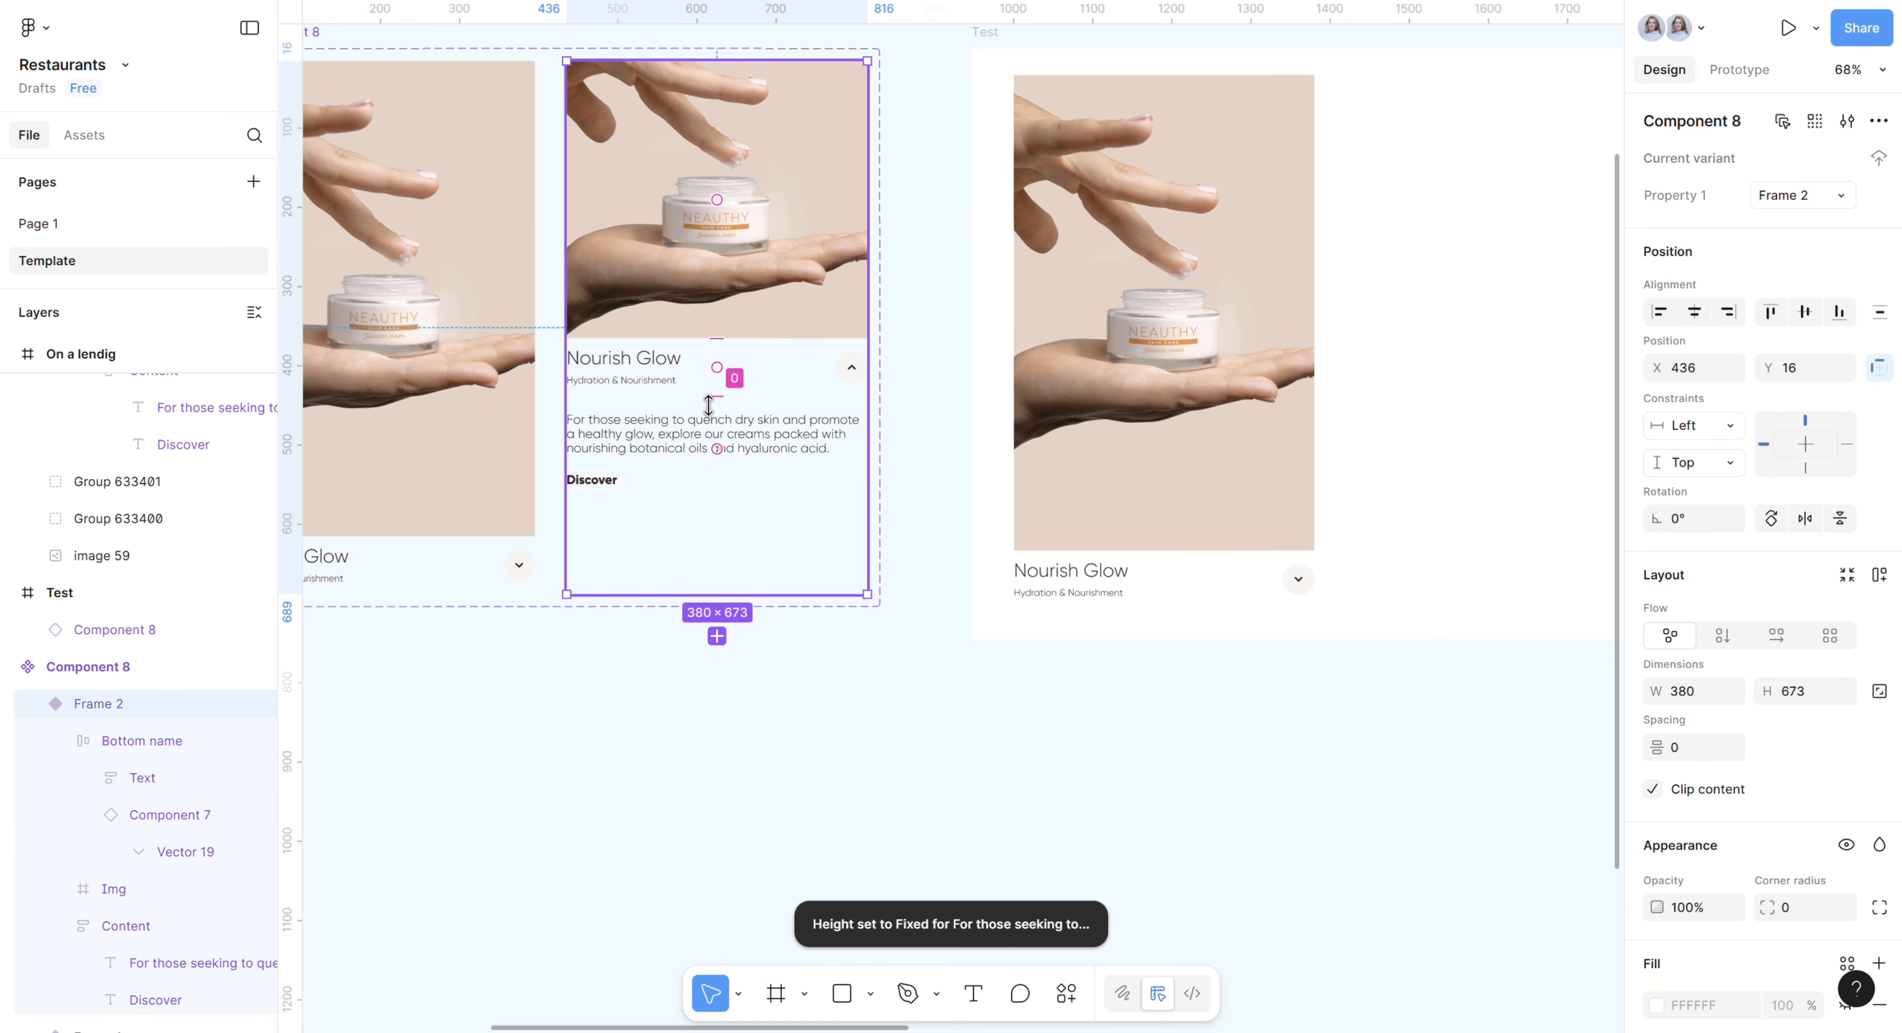
# Step: Give the expanded variant's description content frame separate paddings, with 34 at the bottom and 0 at the top
pyautogui.click(636, 443)
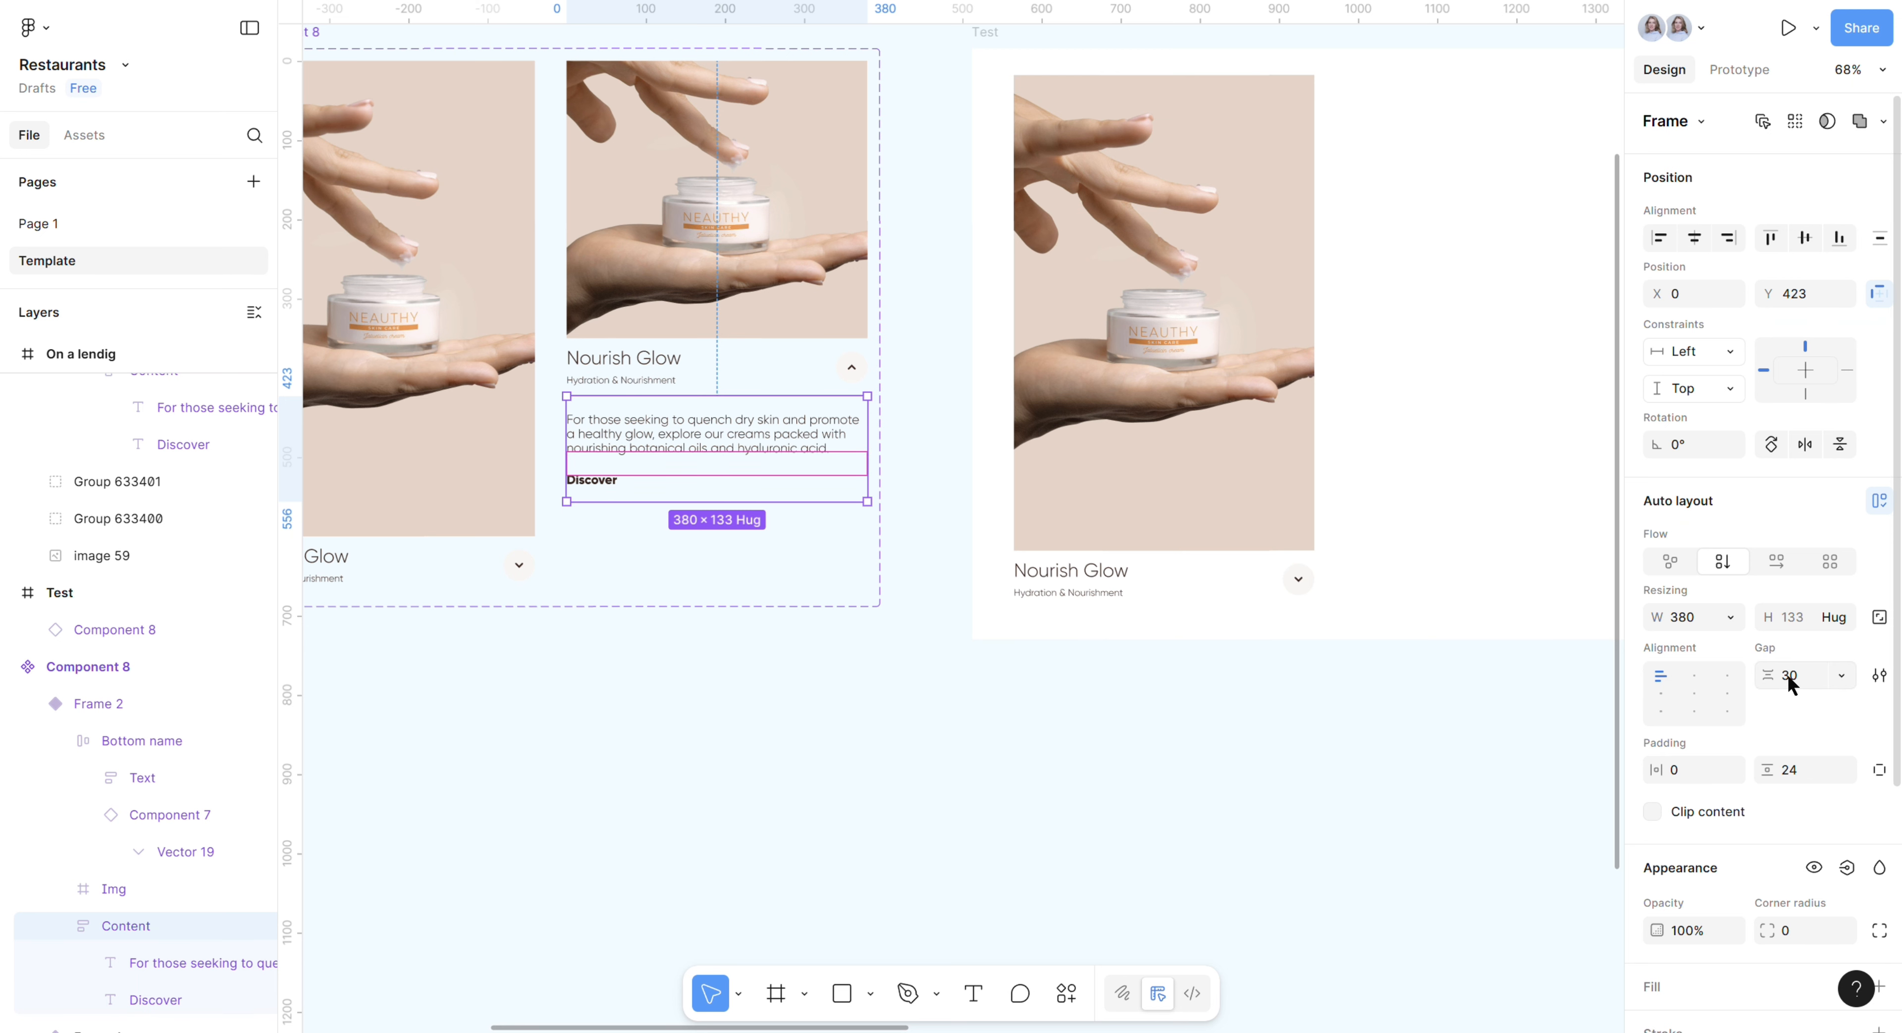
pyautogui.moveTo(1770, 770); pyautogui.dragTo(1772, 770)
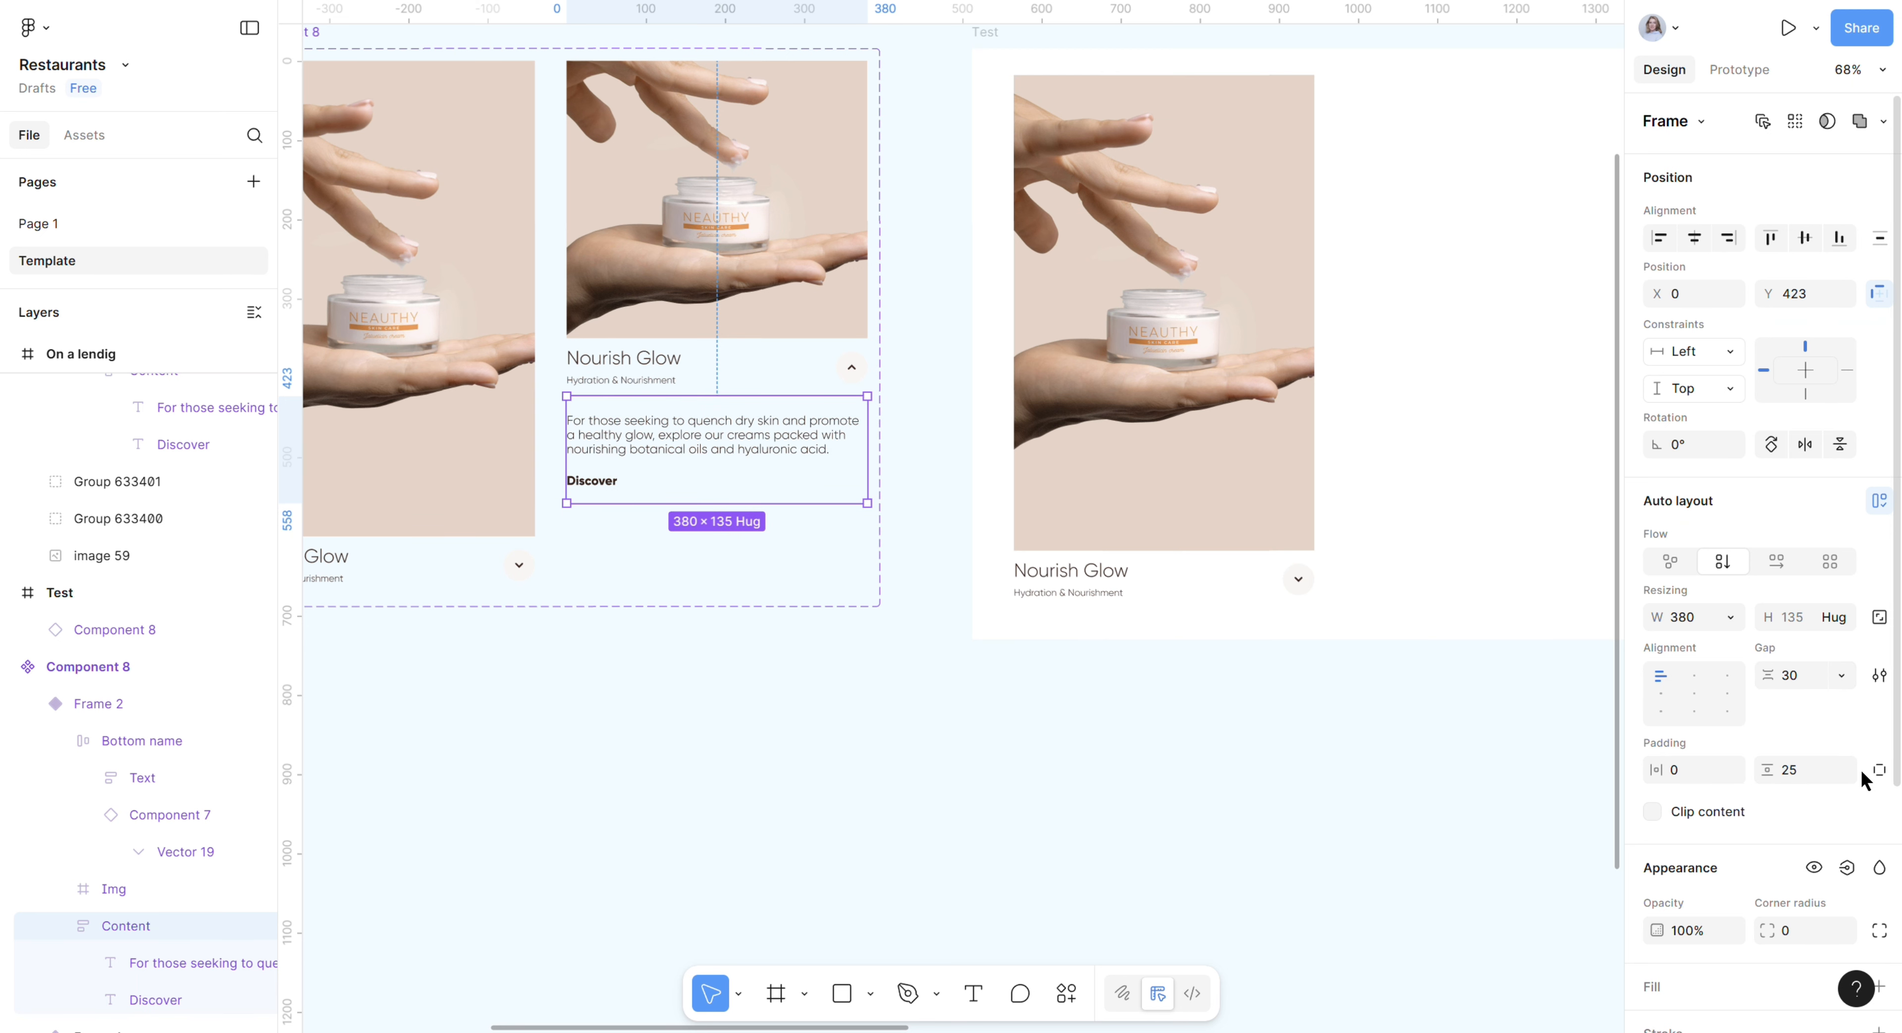
pyautogui.click(1879, 770)
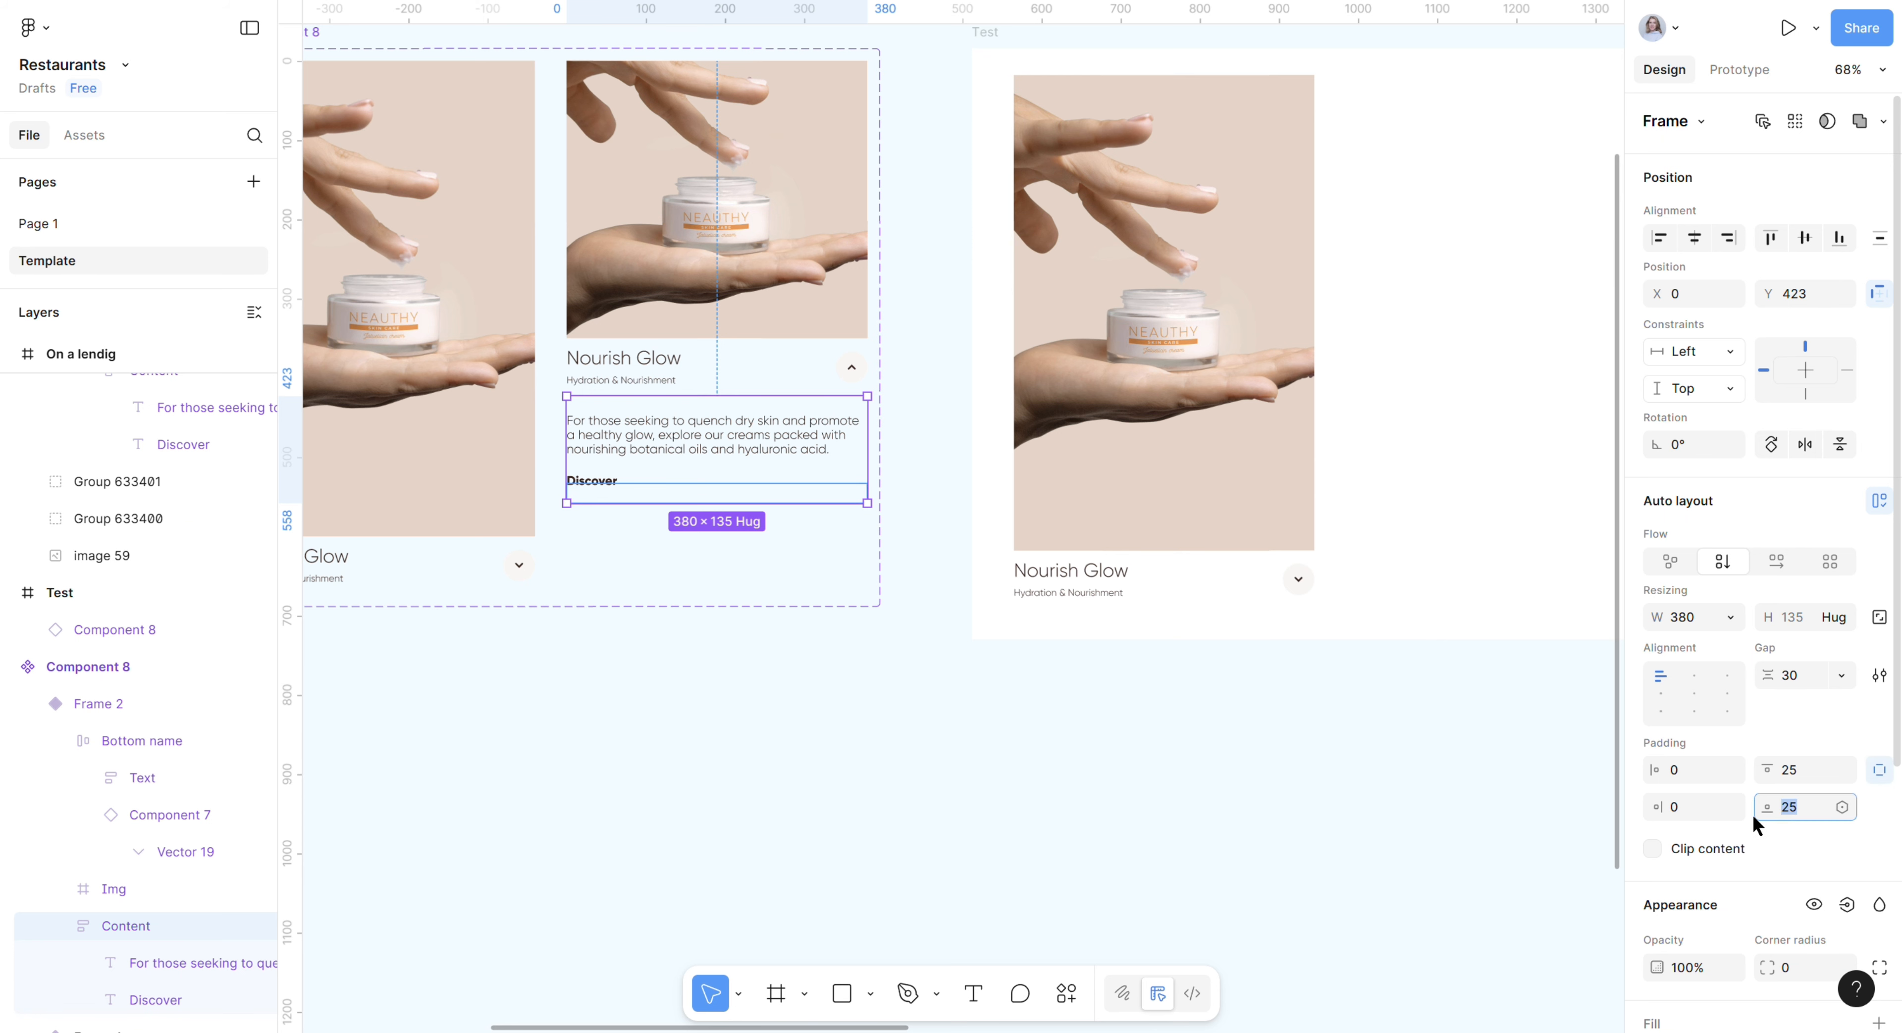
pyautogui.write('34')
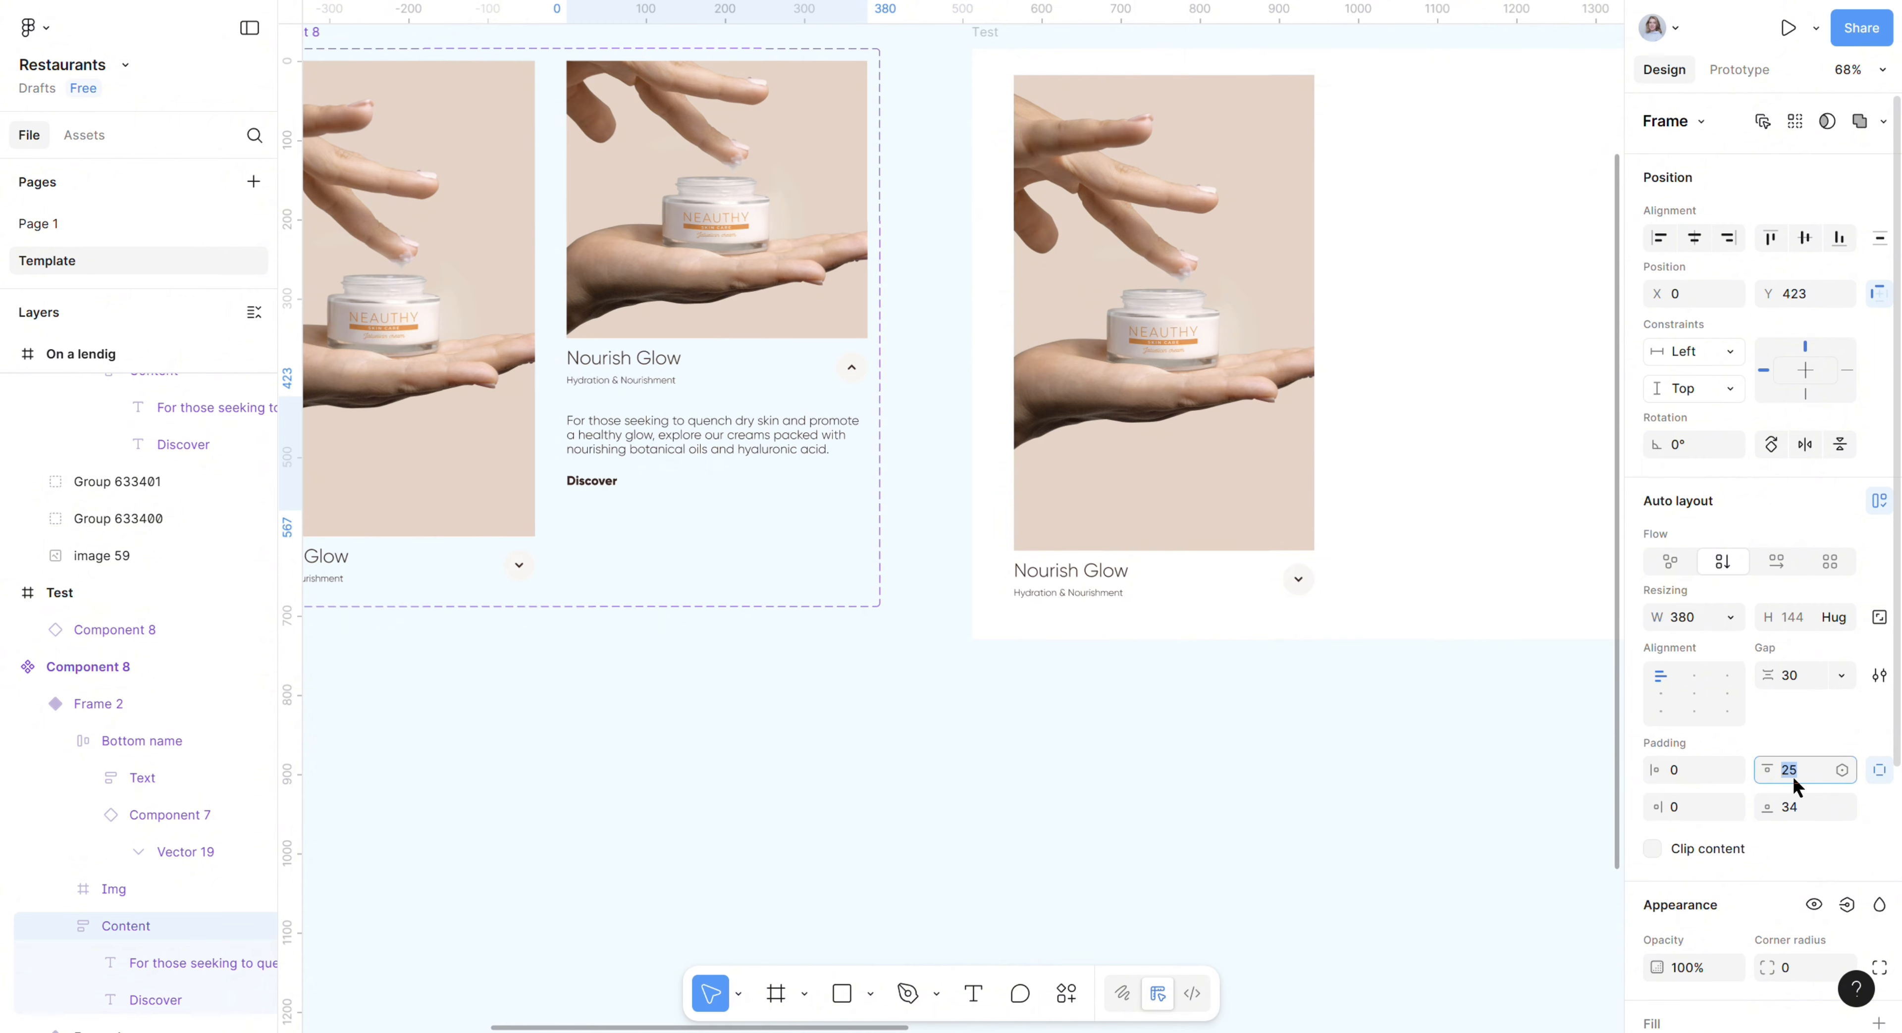
pyautogui.press('Return')
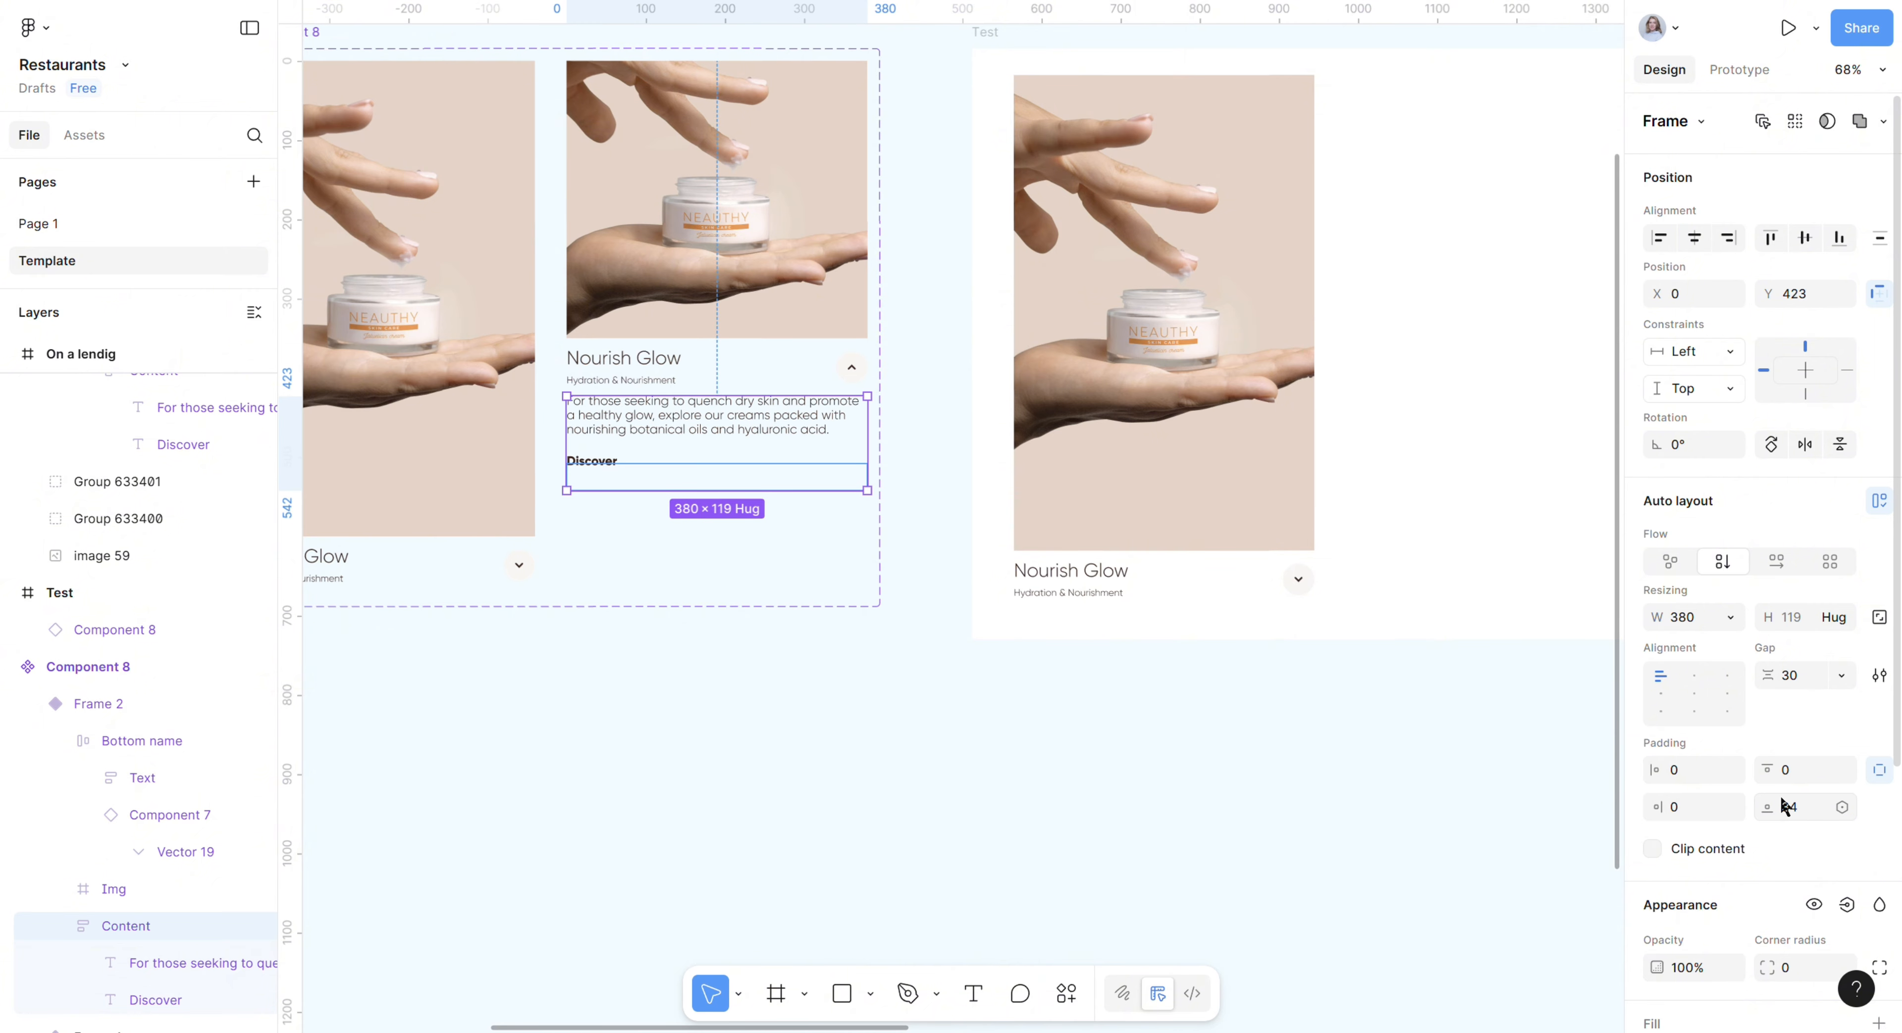
pyautogui.click(967, 931)
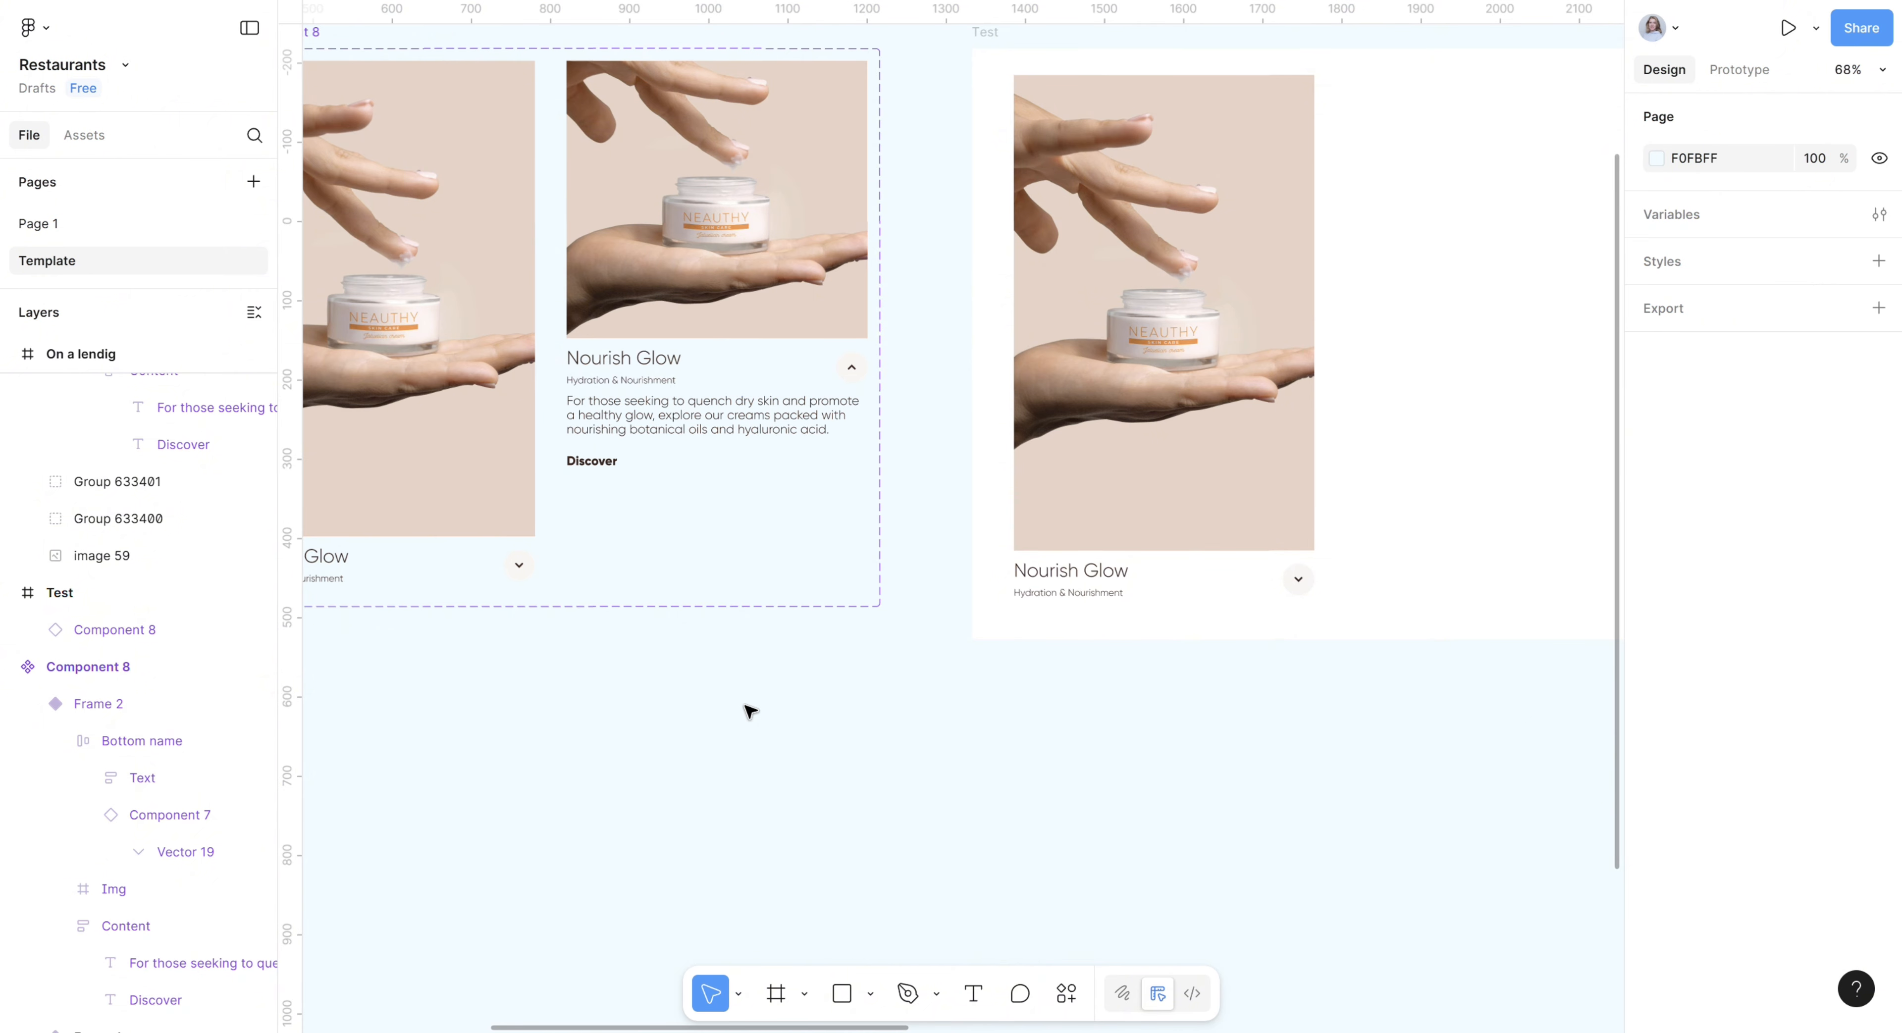
# Step: Set only the top padding of the description content frame in the landing page's Serenity card to 0
pyautogui.press('space')
pyautogui.moveTo(1376, 739); pyautogui.dragTo(295, 878)
pyautogui.moveTo(1617, 774); pyautogui.dragTo(458, 583)
pyautogui.moveTo(1078, 611); pyautogui.dragTo(776, 565)
pyautogui.doubleClick(981, 437)
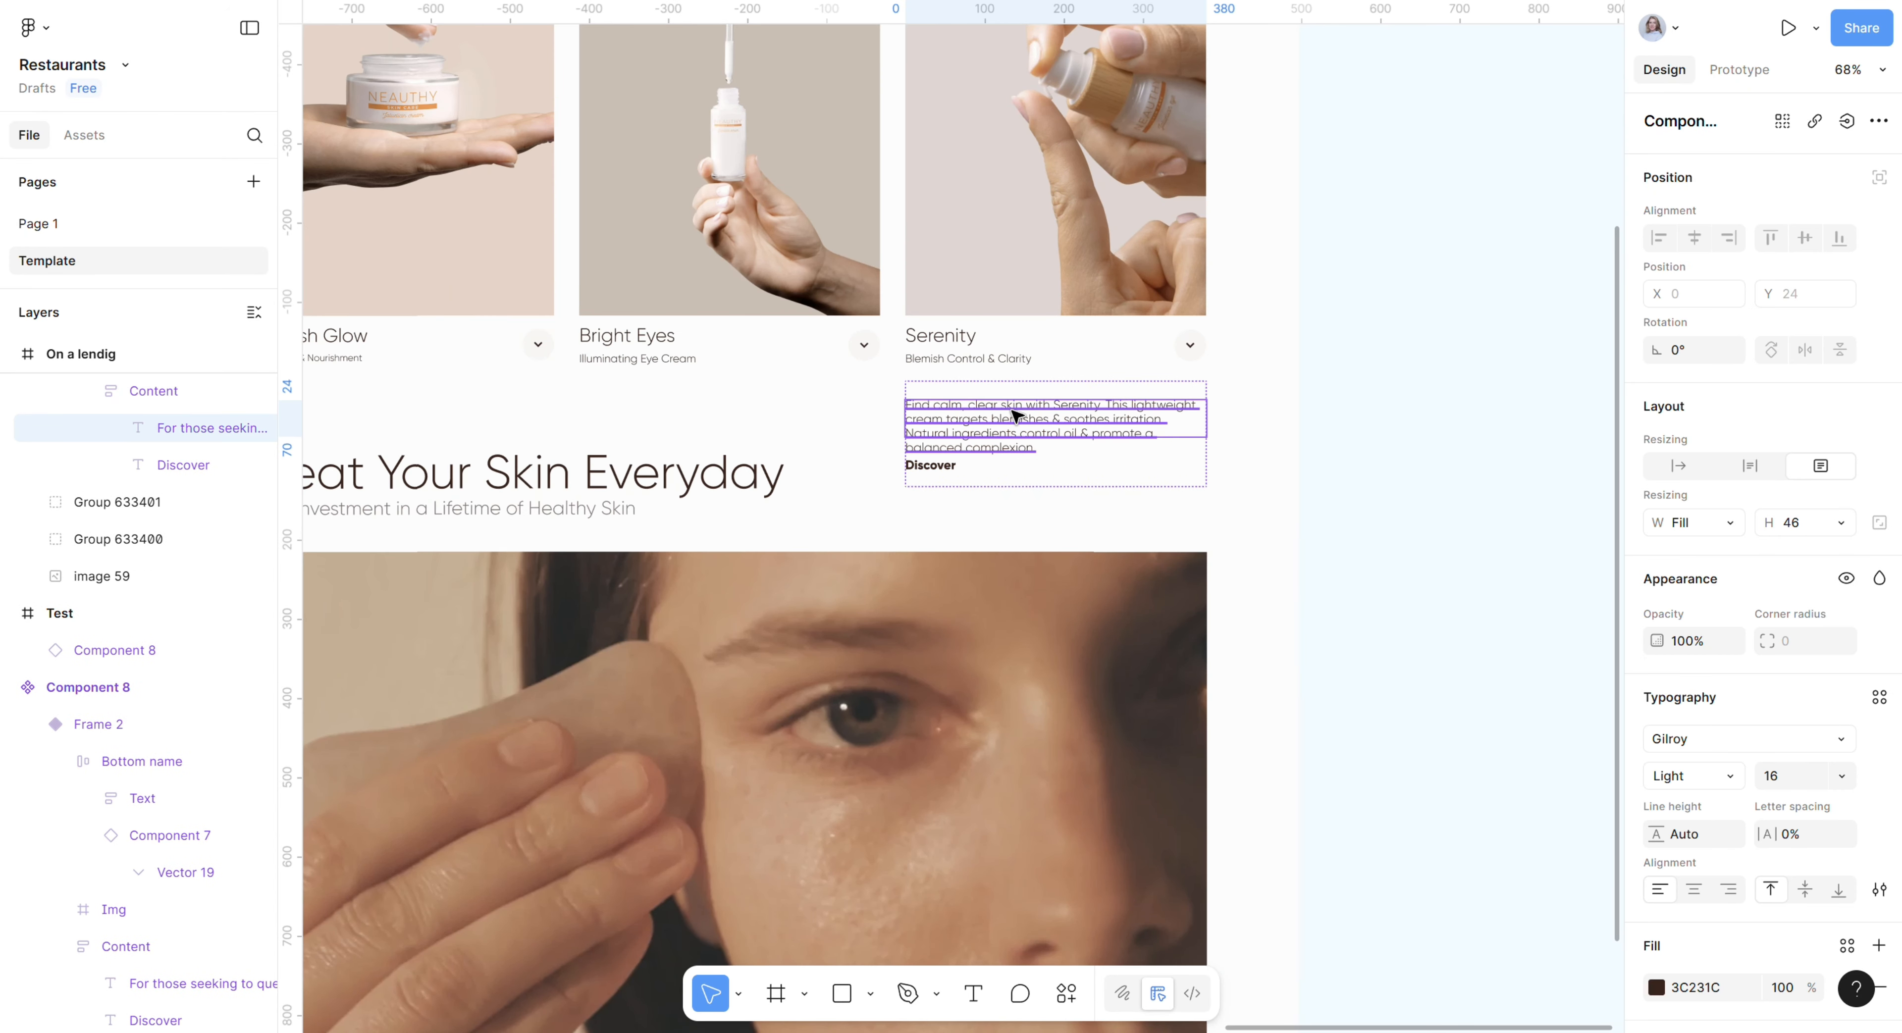
pyautogui.press('Escape')
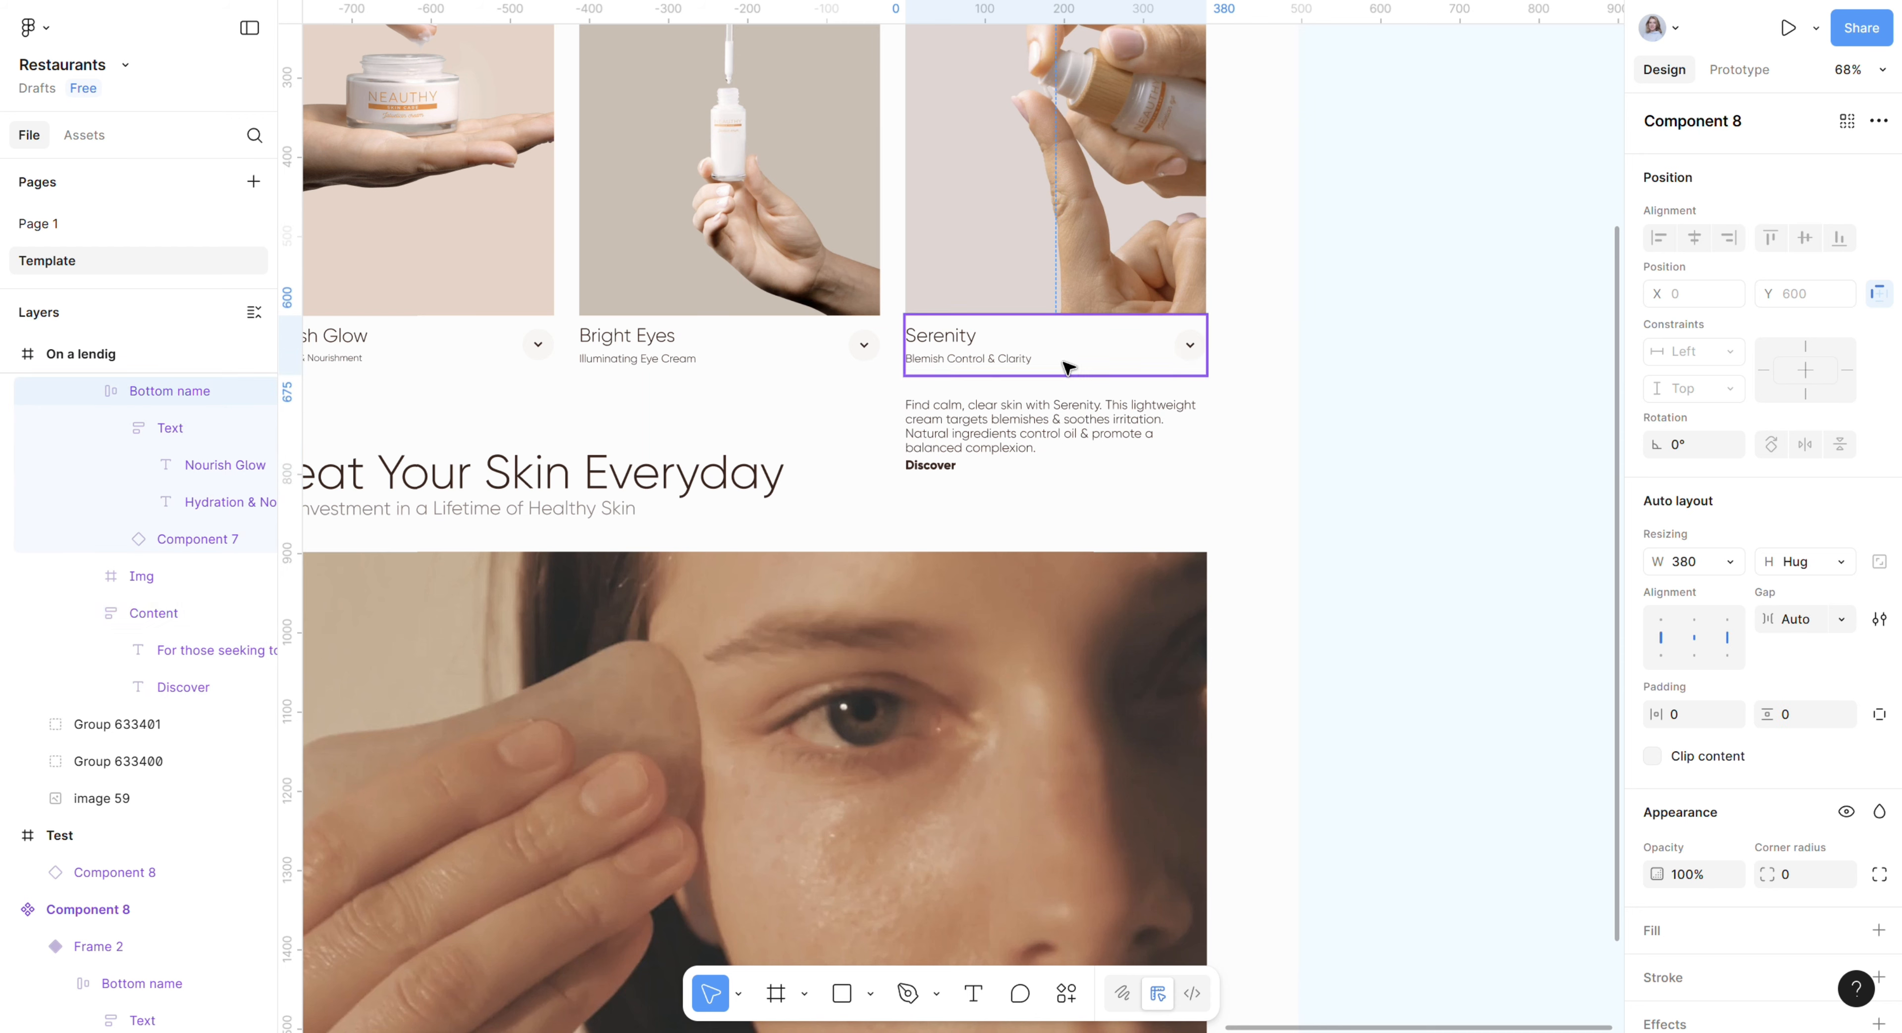
pyautogui.scroll(3, 1061, 401)
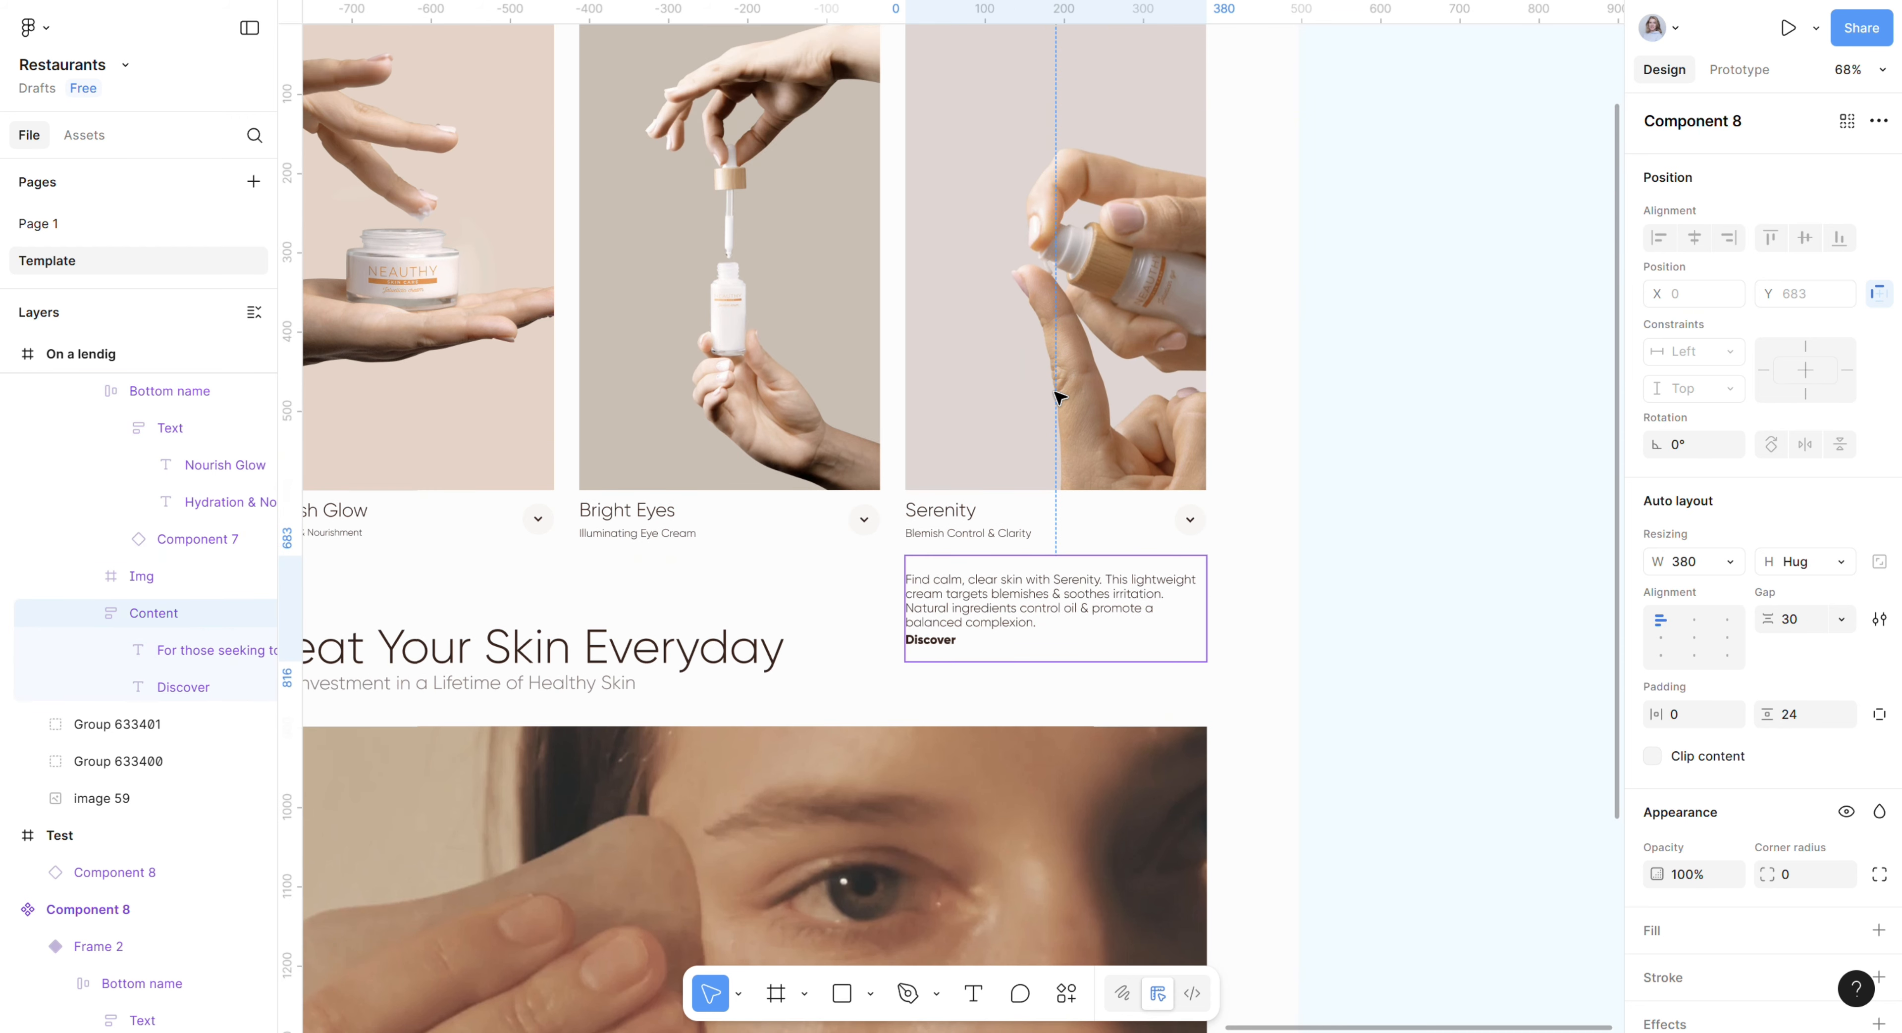
pyautogui.scroll(2, 1061, 400)
pyautogui.click(946, 192)
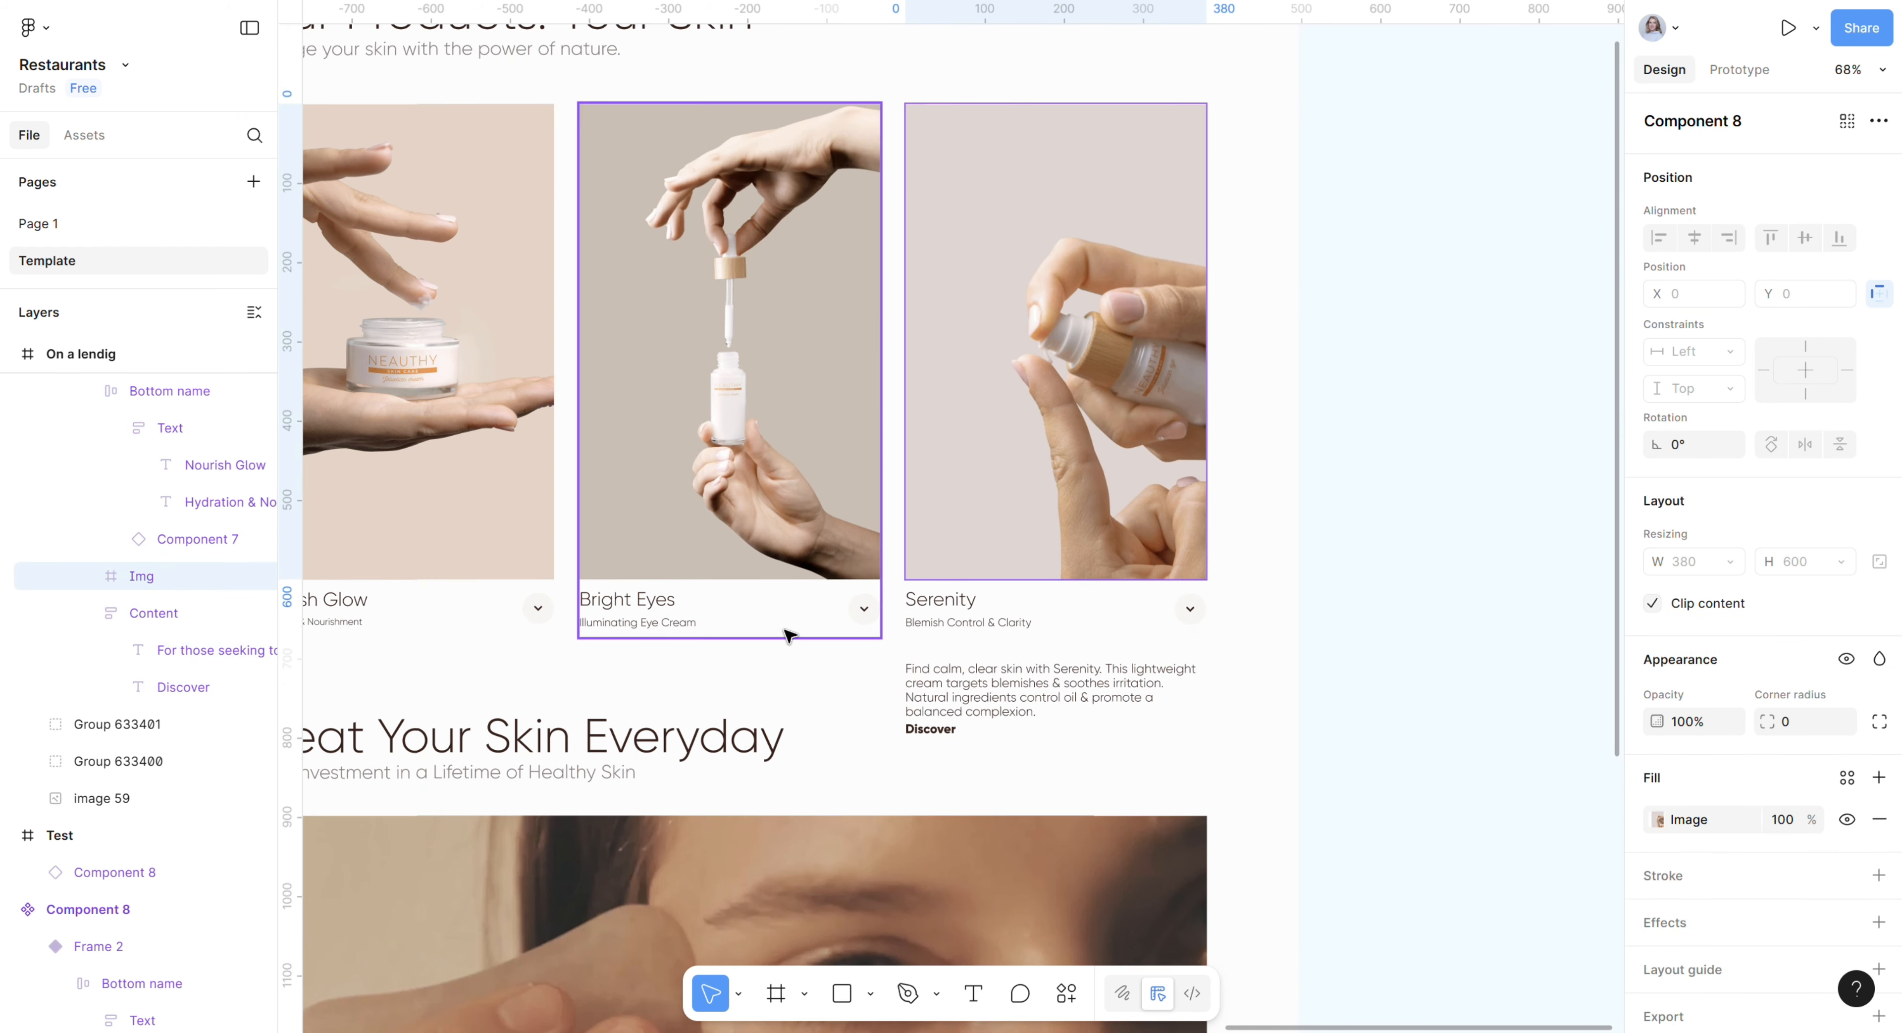
pyautogui.click(788, 635)
pyautogui.click(1052, 678)
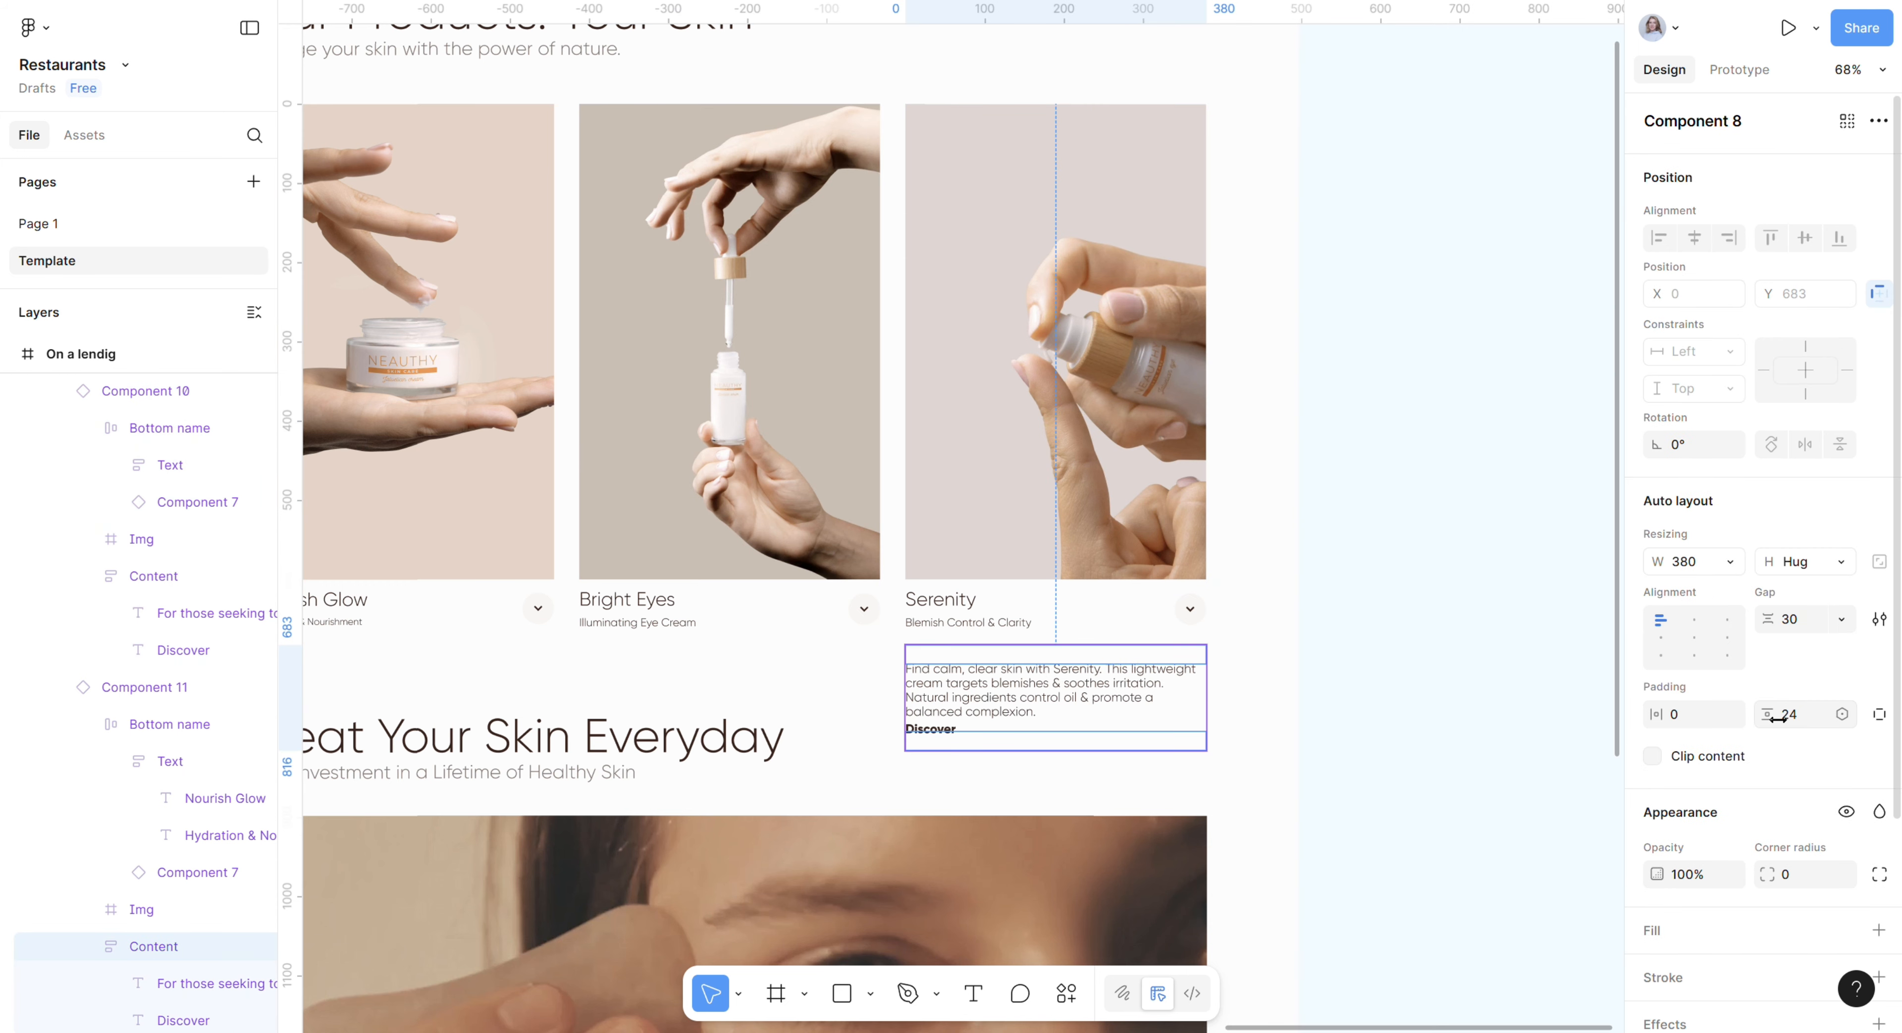
pyautogui.click(1879, 714)
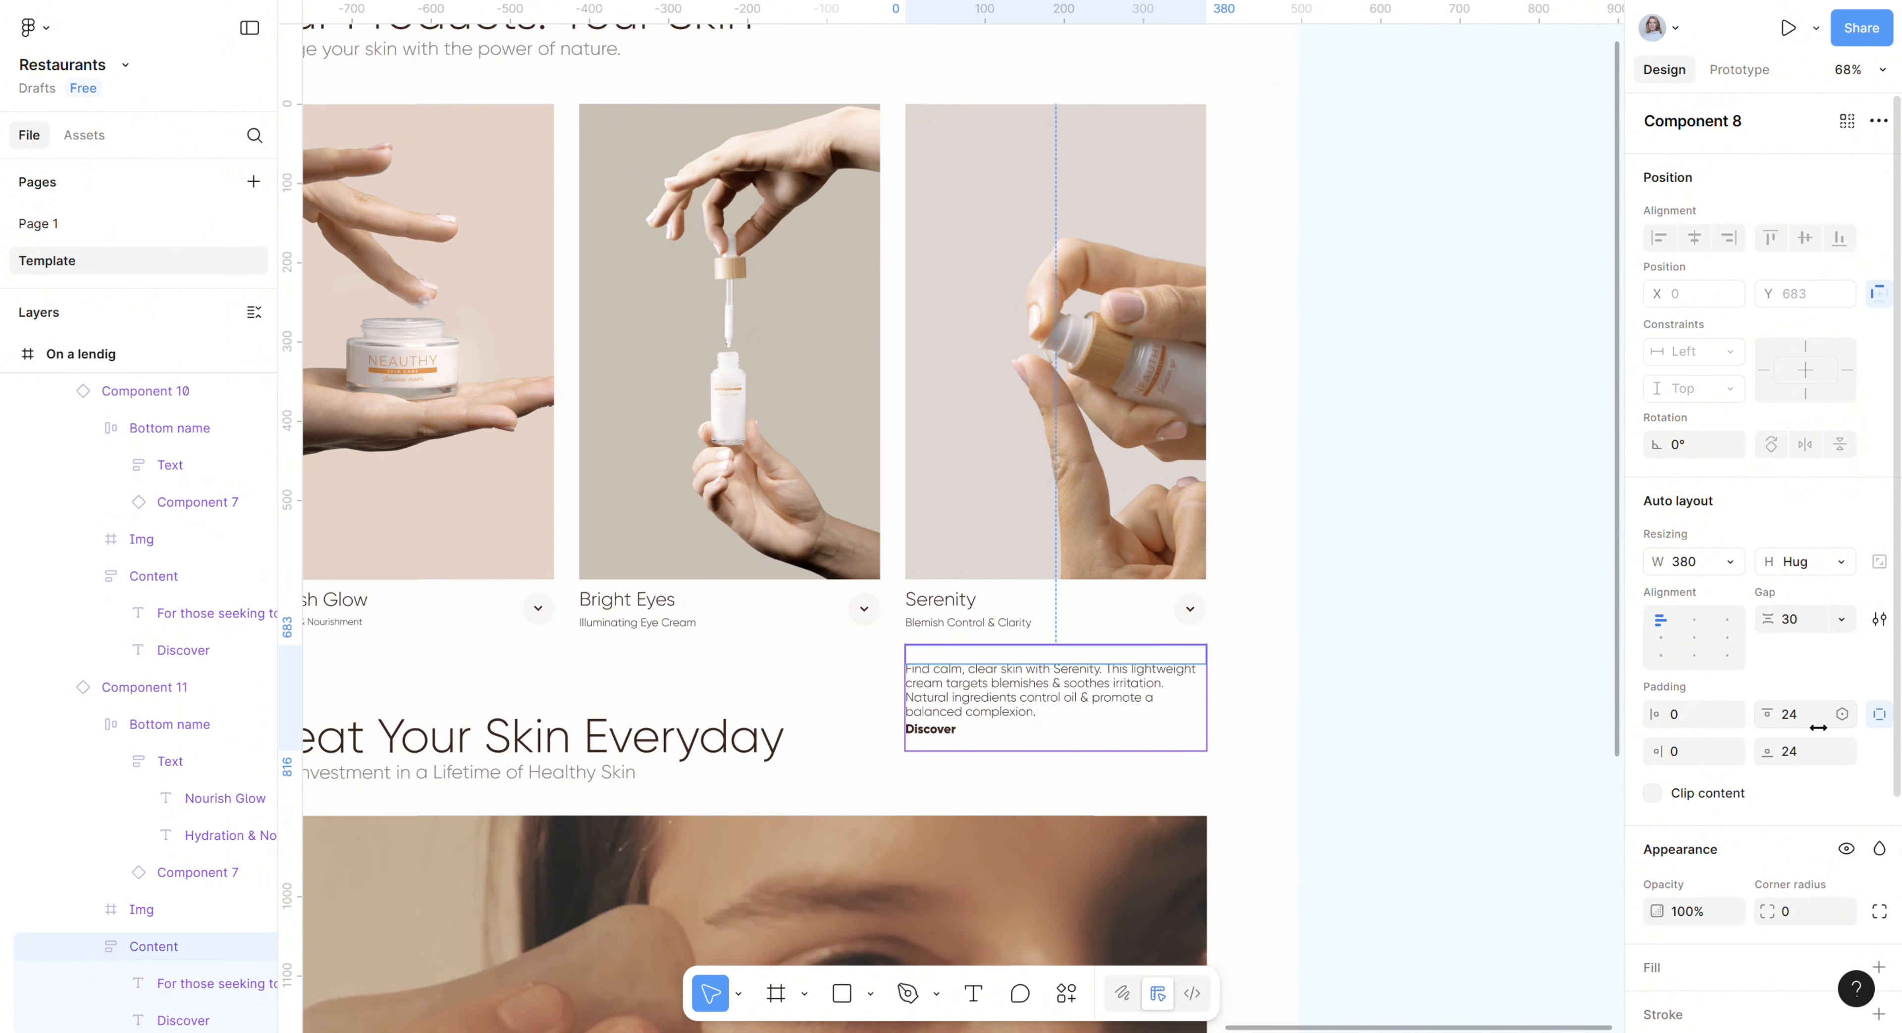
pyautogui.click(1774, 716)
pyautogui.write('0')
pyautogui.press('Return')
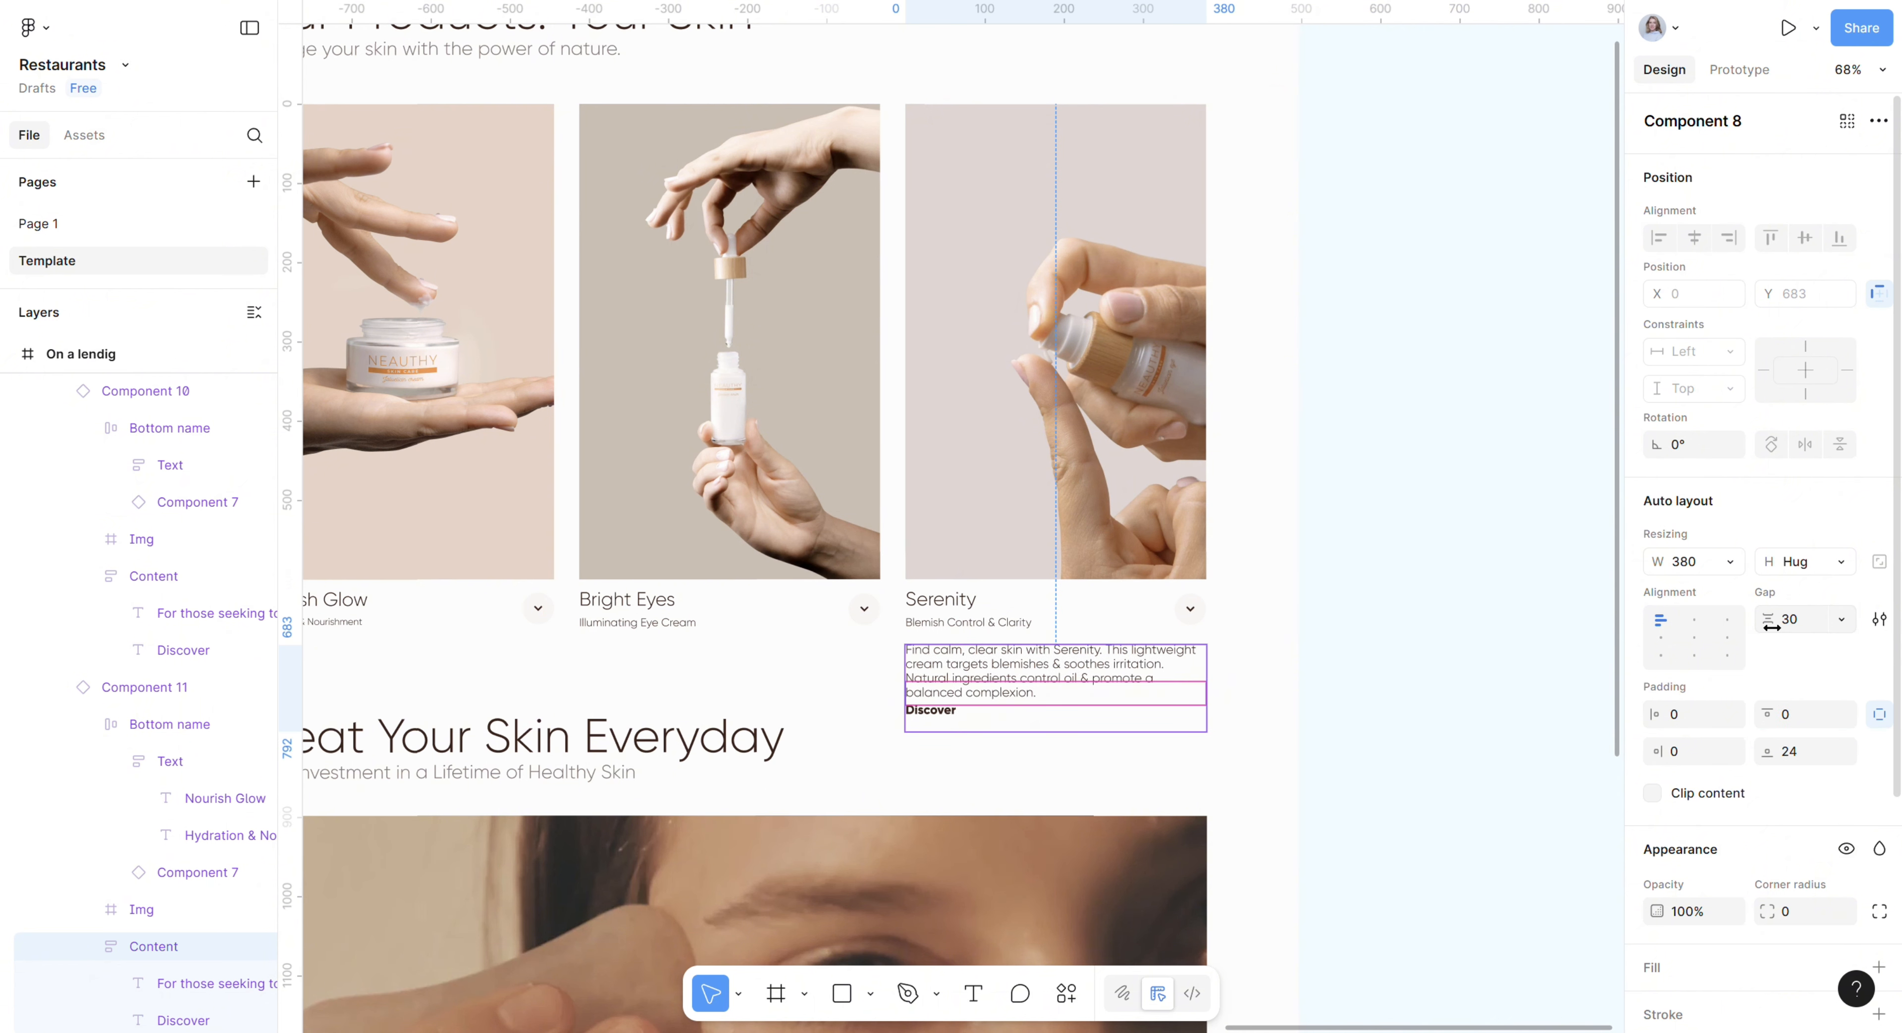
# Step: Set the height of Serenity's description text to fill its container
pyautogui.doubleClick(962, 697)
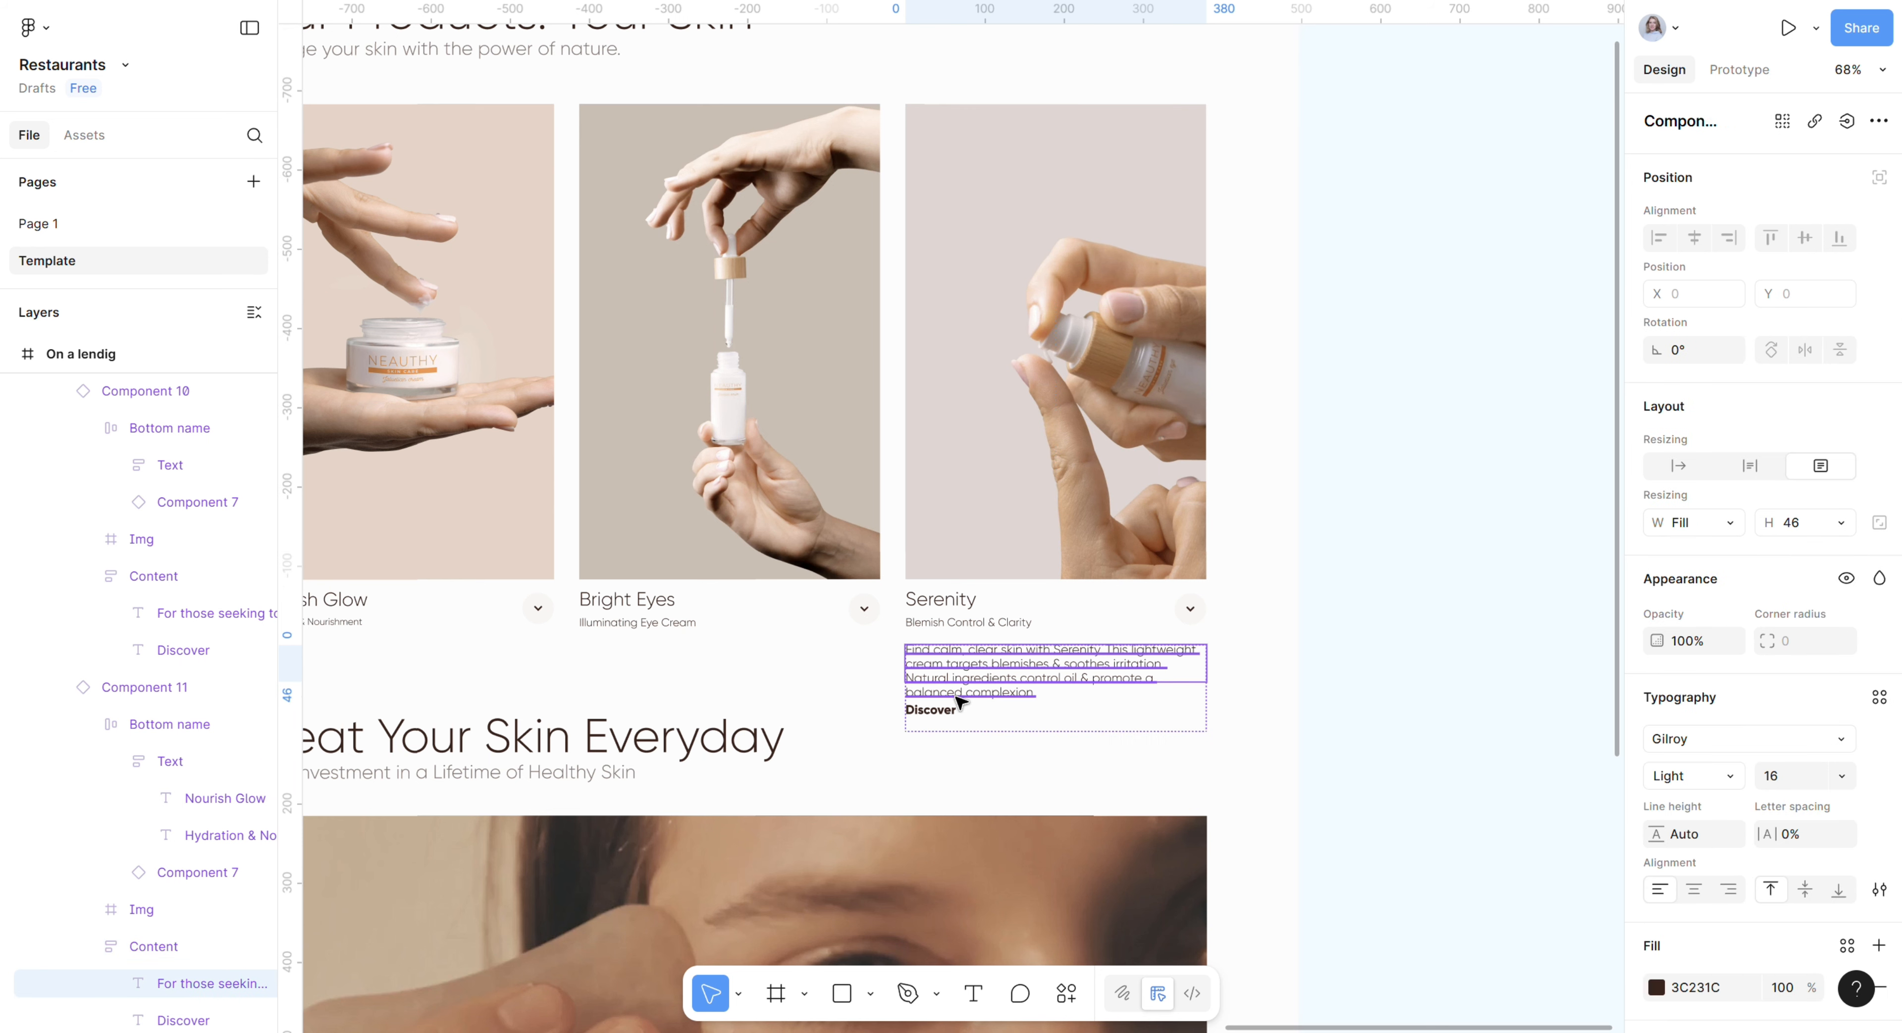
pyautogui.doubleClick(1032, 670)
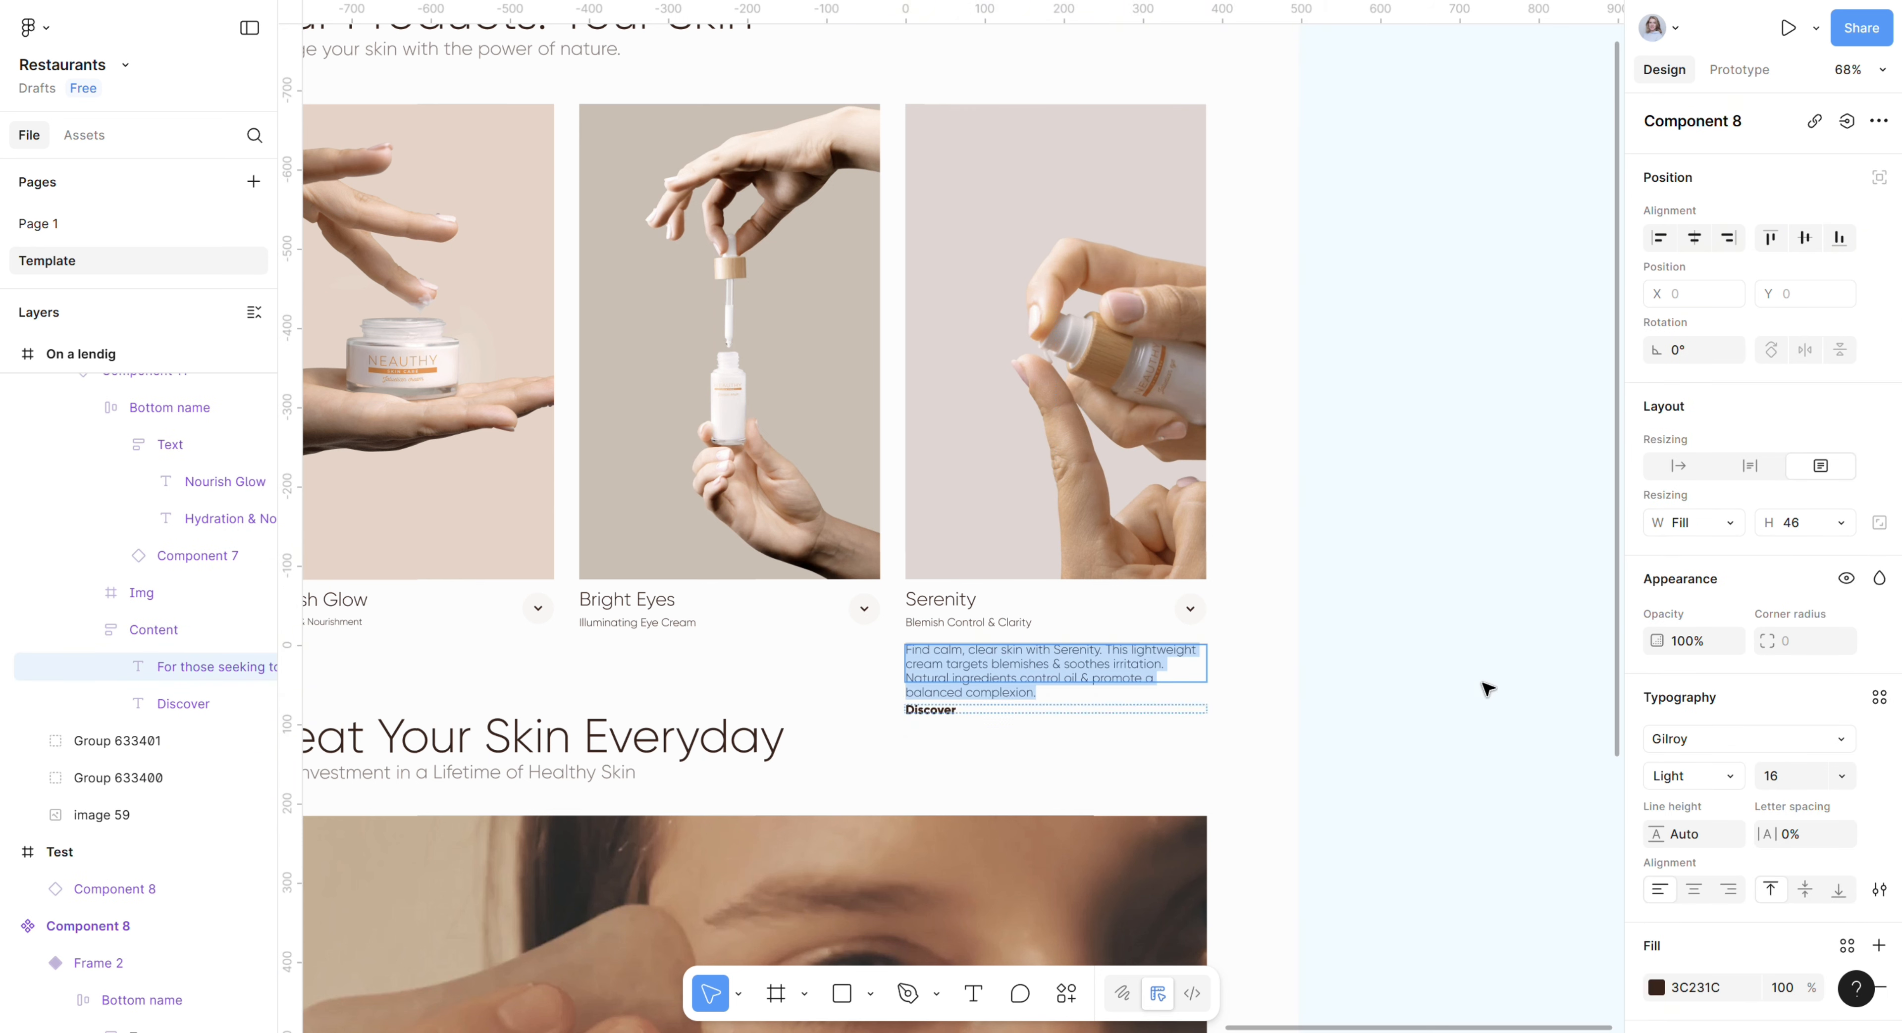
pyautogui.click(1805, 525)
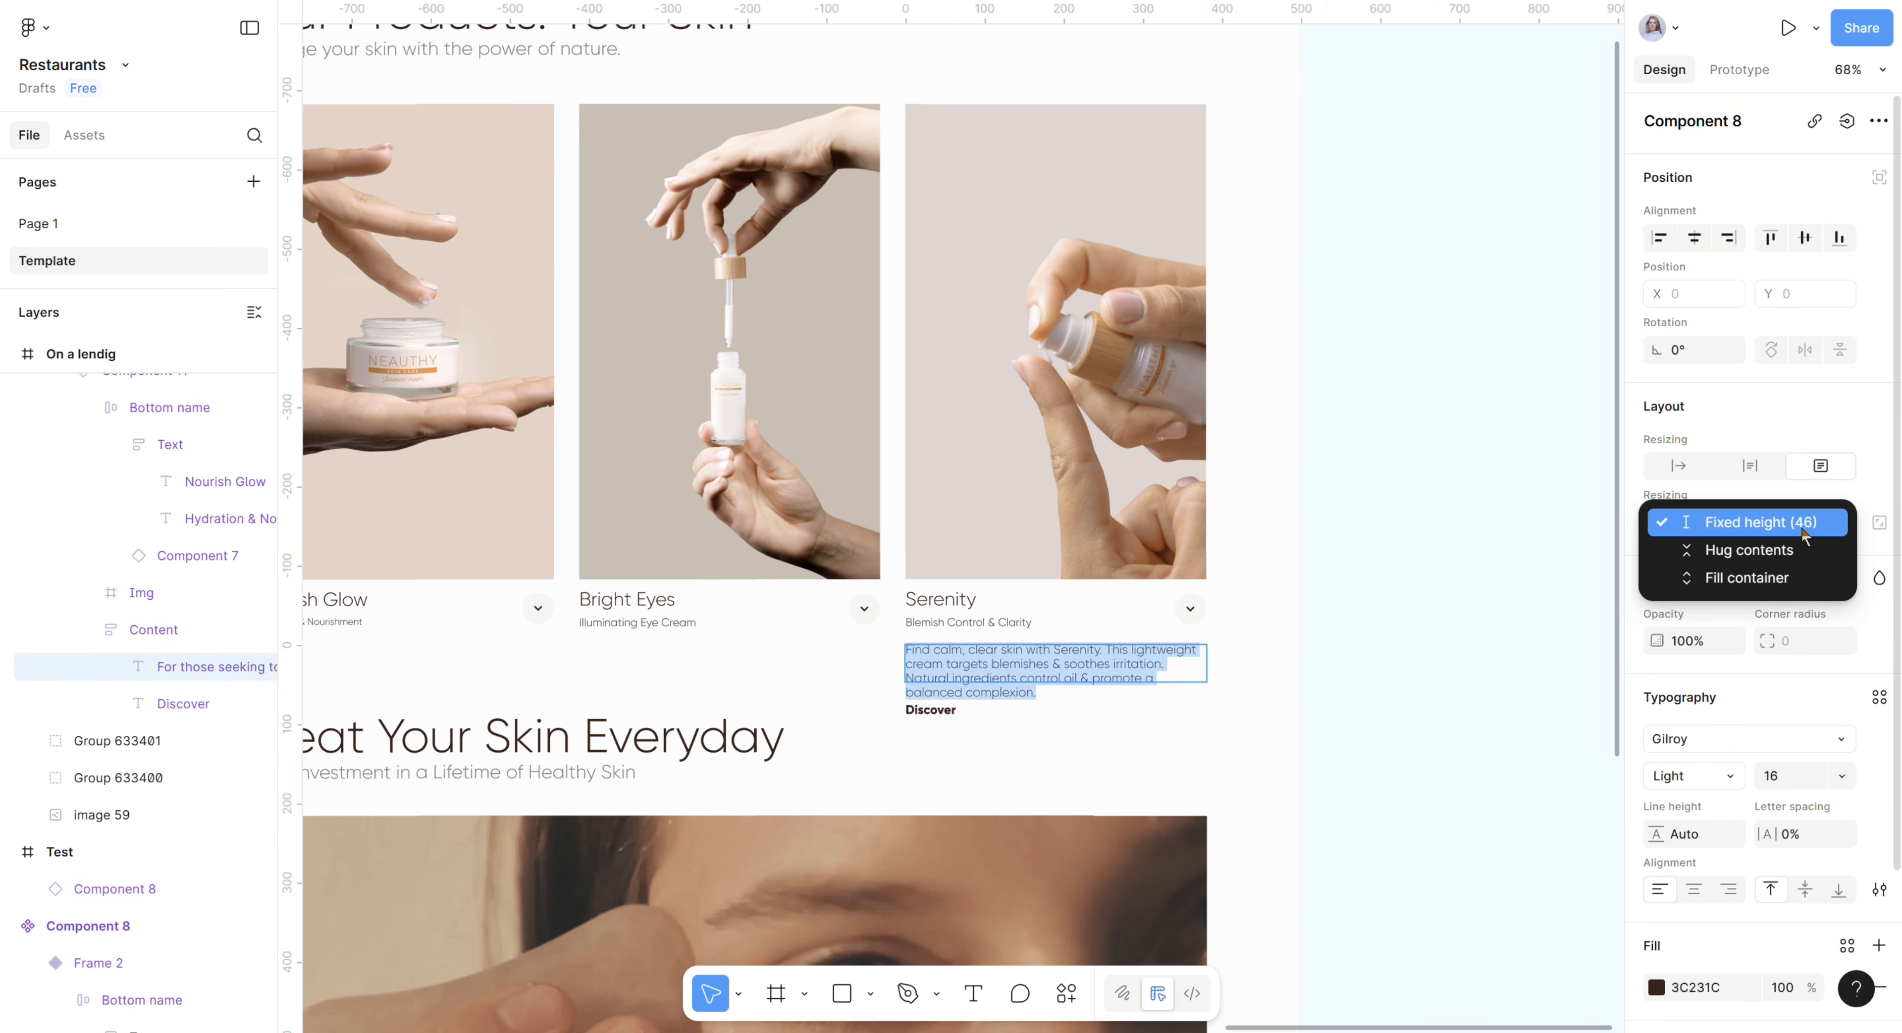
pyautogui.click(1766, 578)
pyautogui.press('Escape')
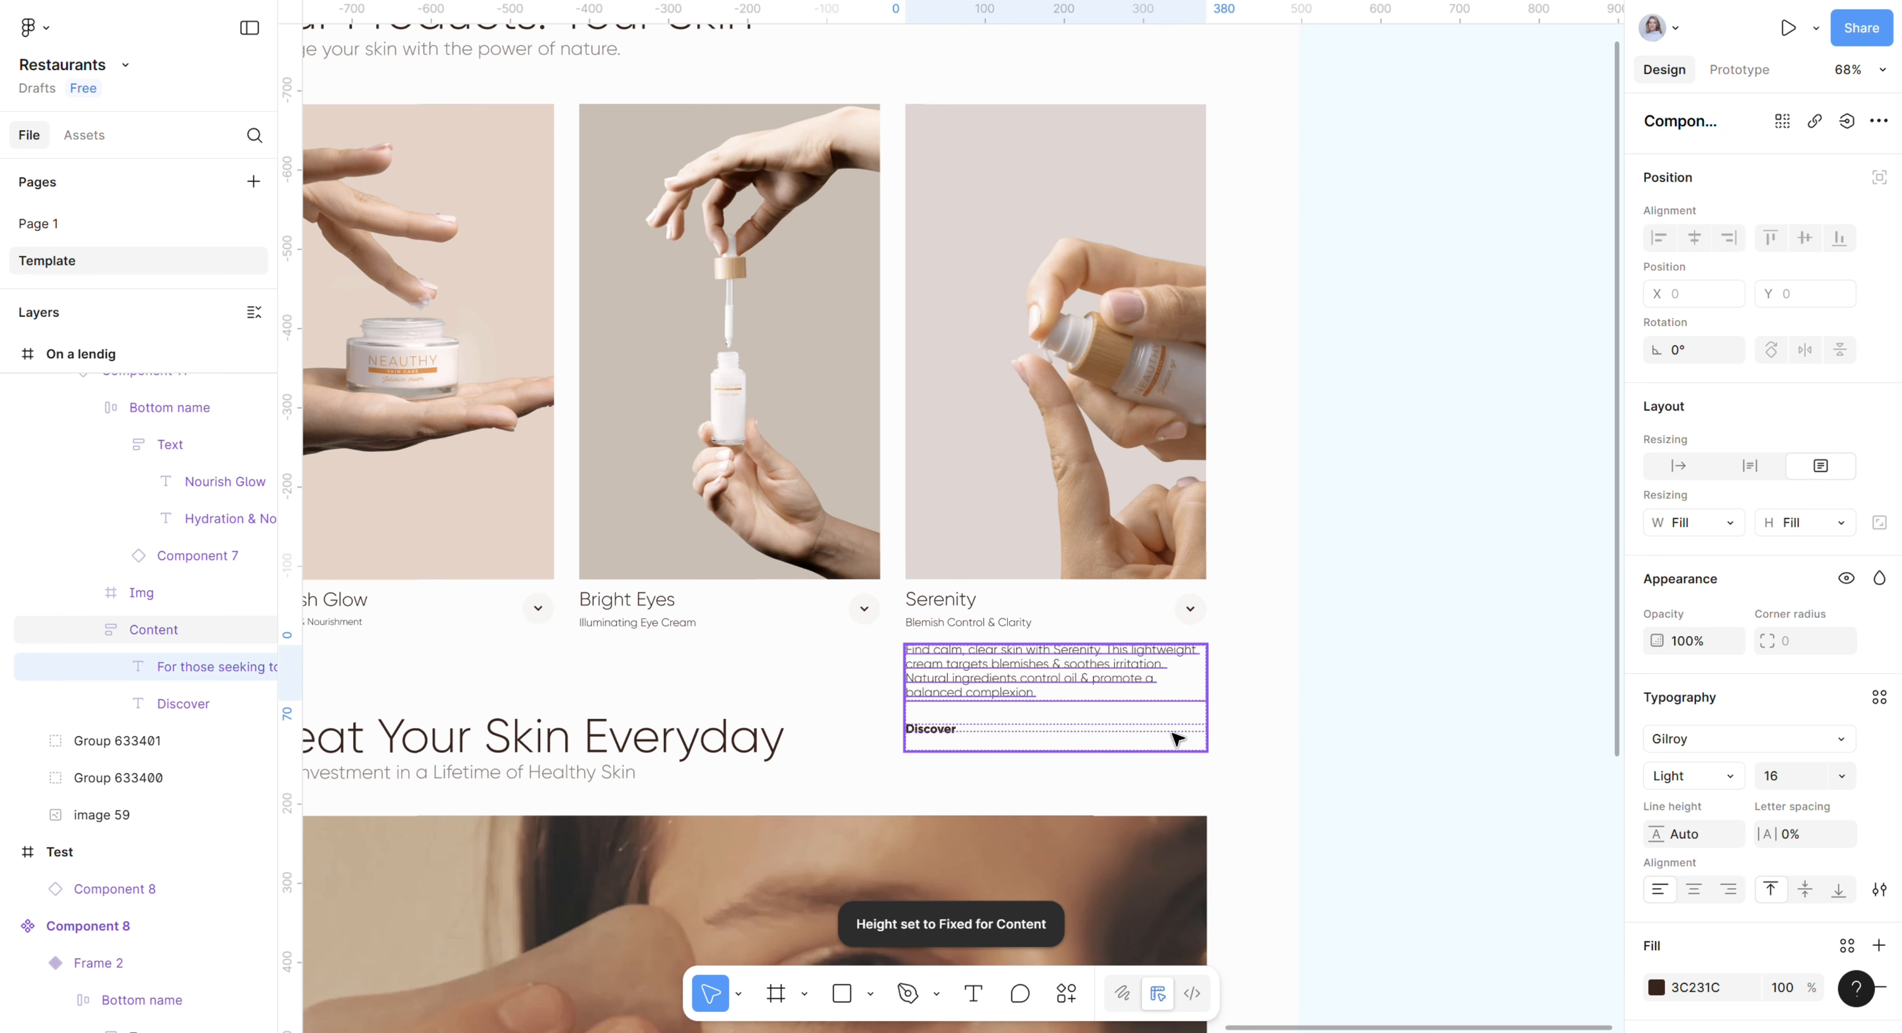
# Step: Turn content clipping back on for the Serenity card's component instance to hide its description
pyautogui.click(1240, 654)
pyautogui.click(1027, 440)
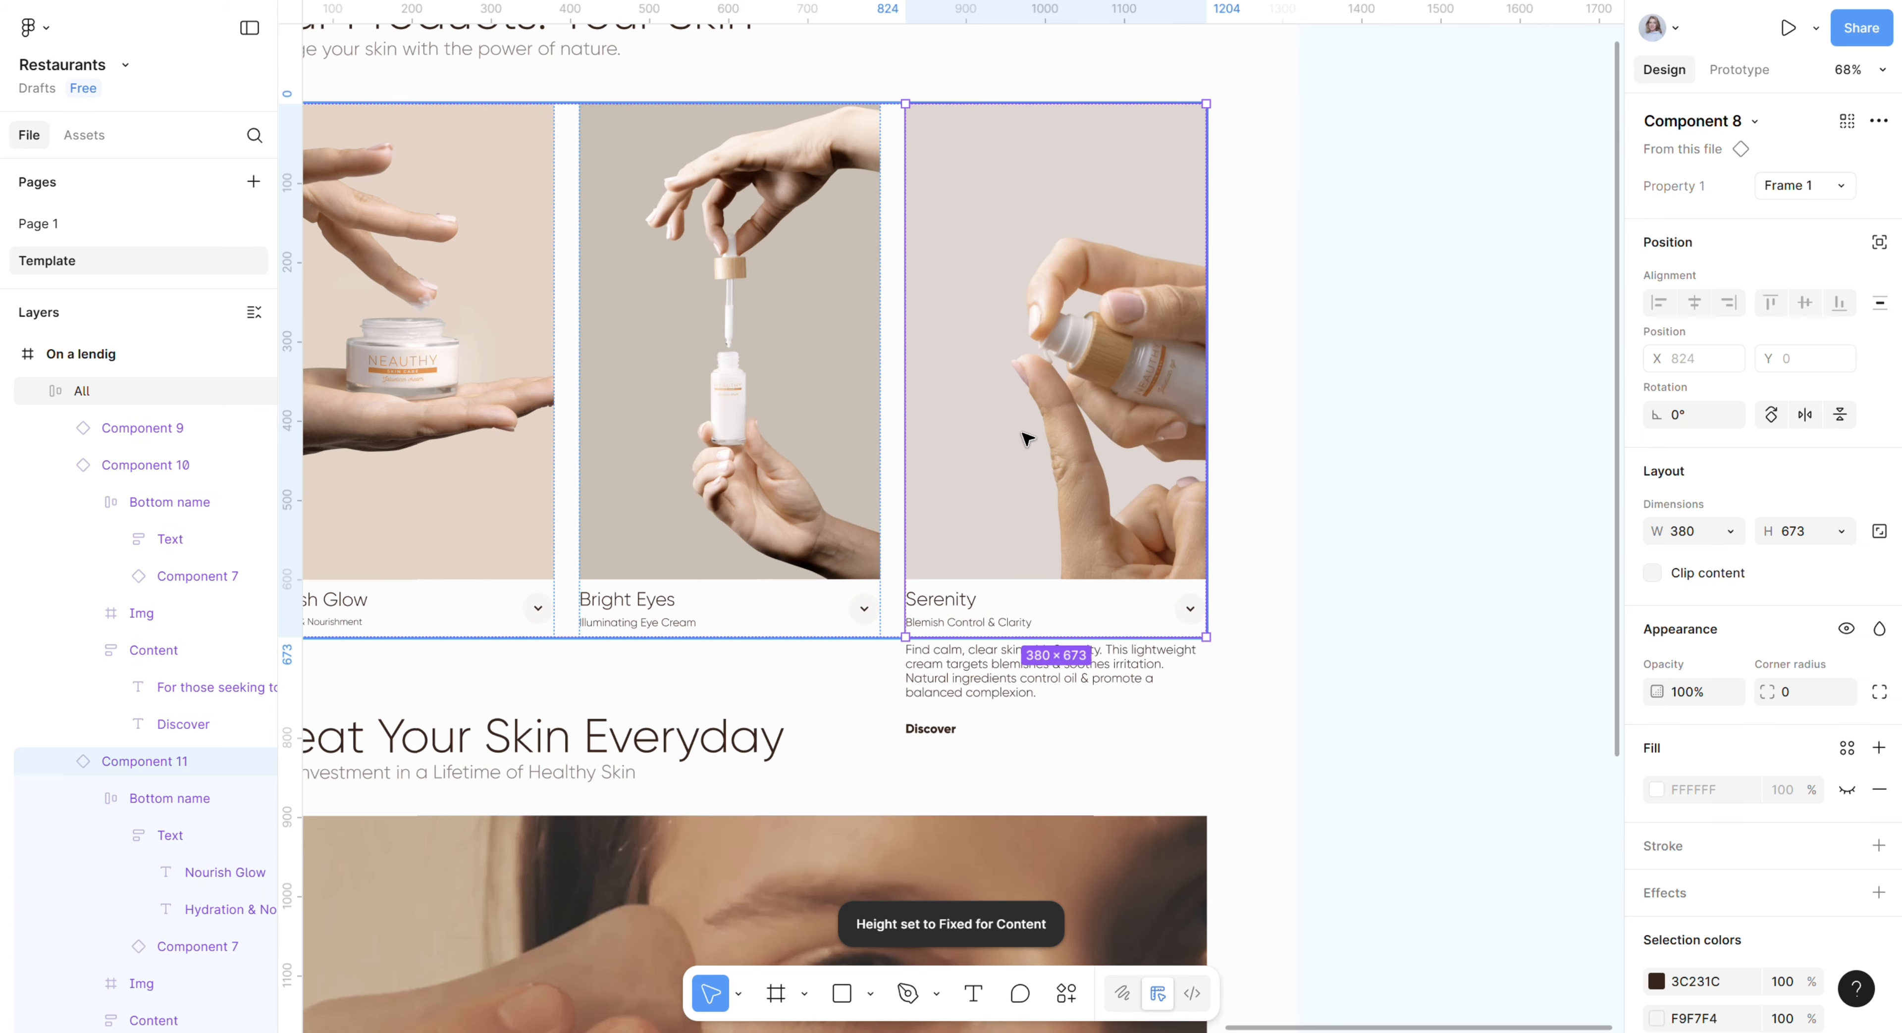
pyautogui.click(1652, 573)
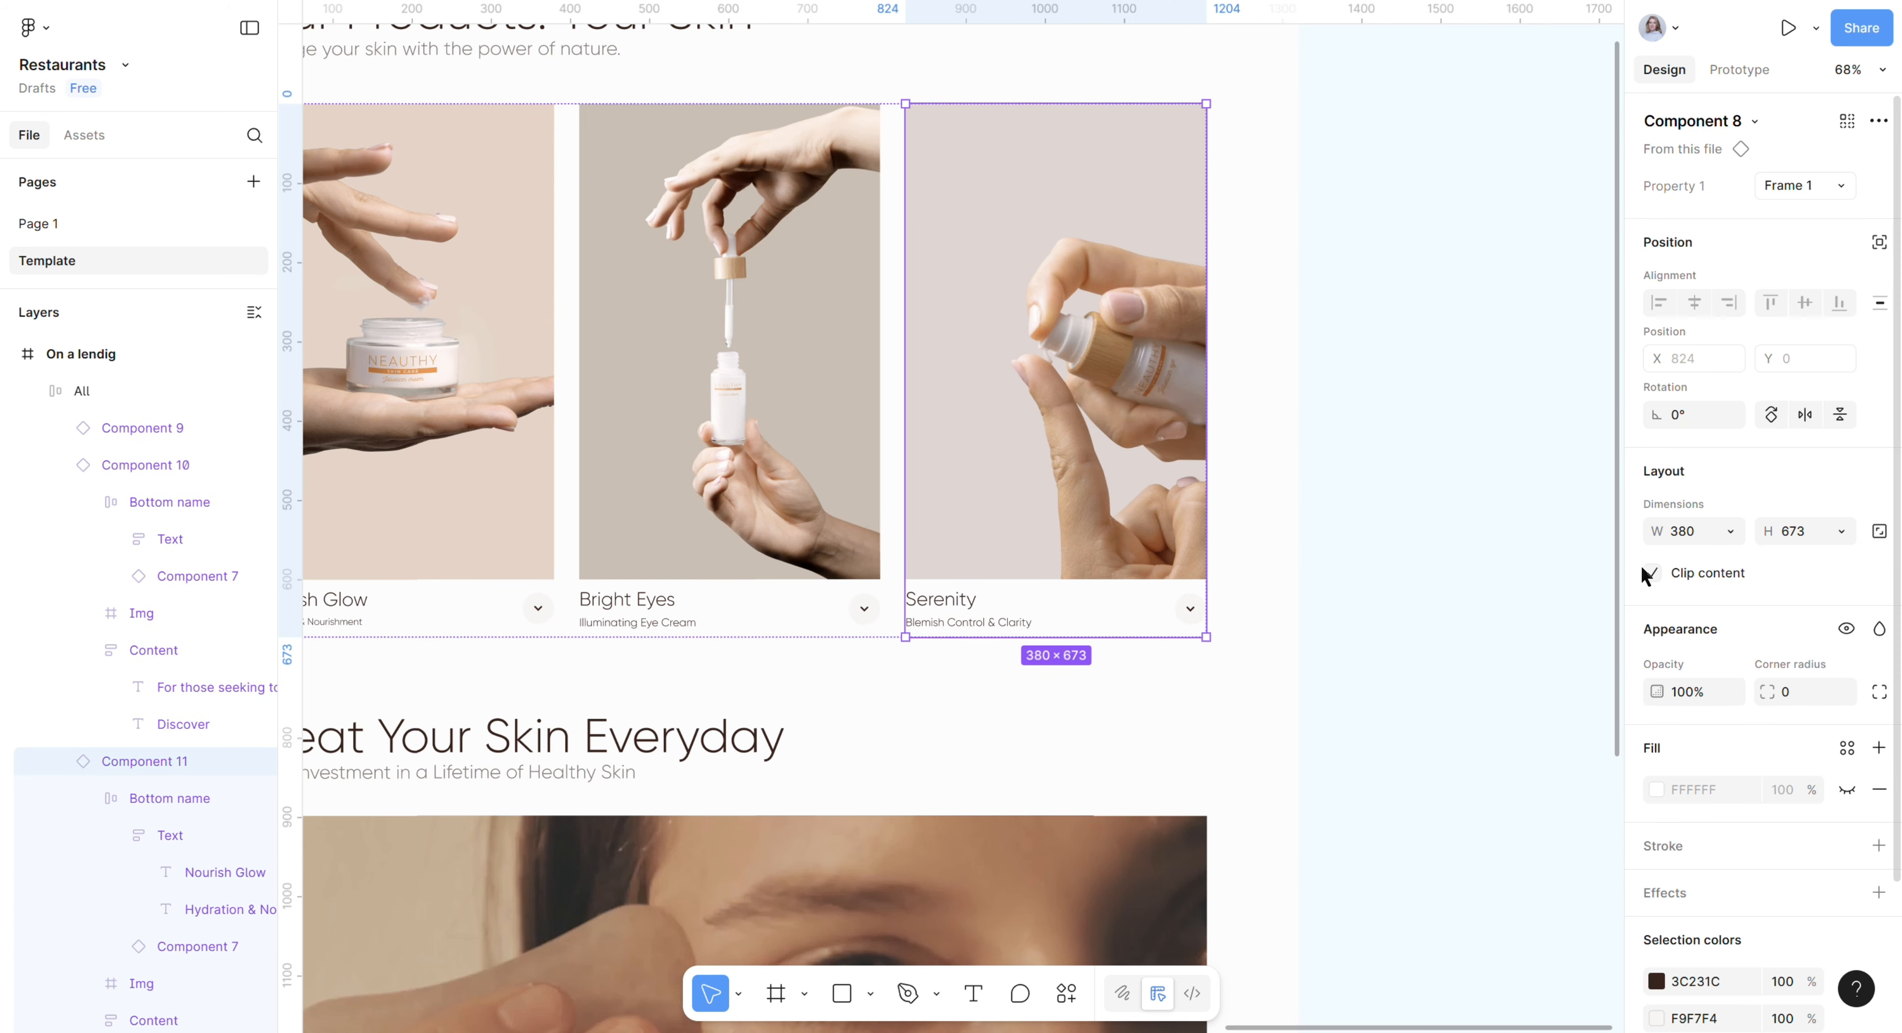
# Step: Present the "On a lendig" frame as a prototype and bring the three product cards into view
pyautogui.click(832, 722)
pyautogui.moveTo(834, 730); pyautogui.dragTo(1200, 749)
pyautogui.scroll(2, 757, 369)
pyautogui.scroll(1, 757, 369)
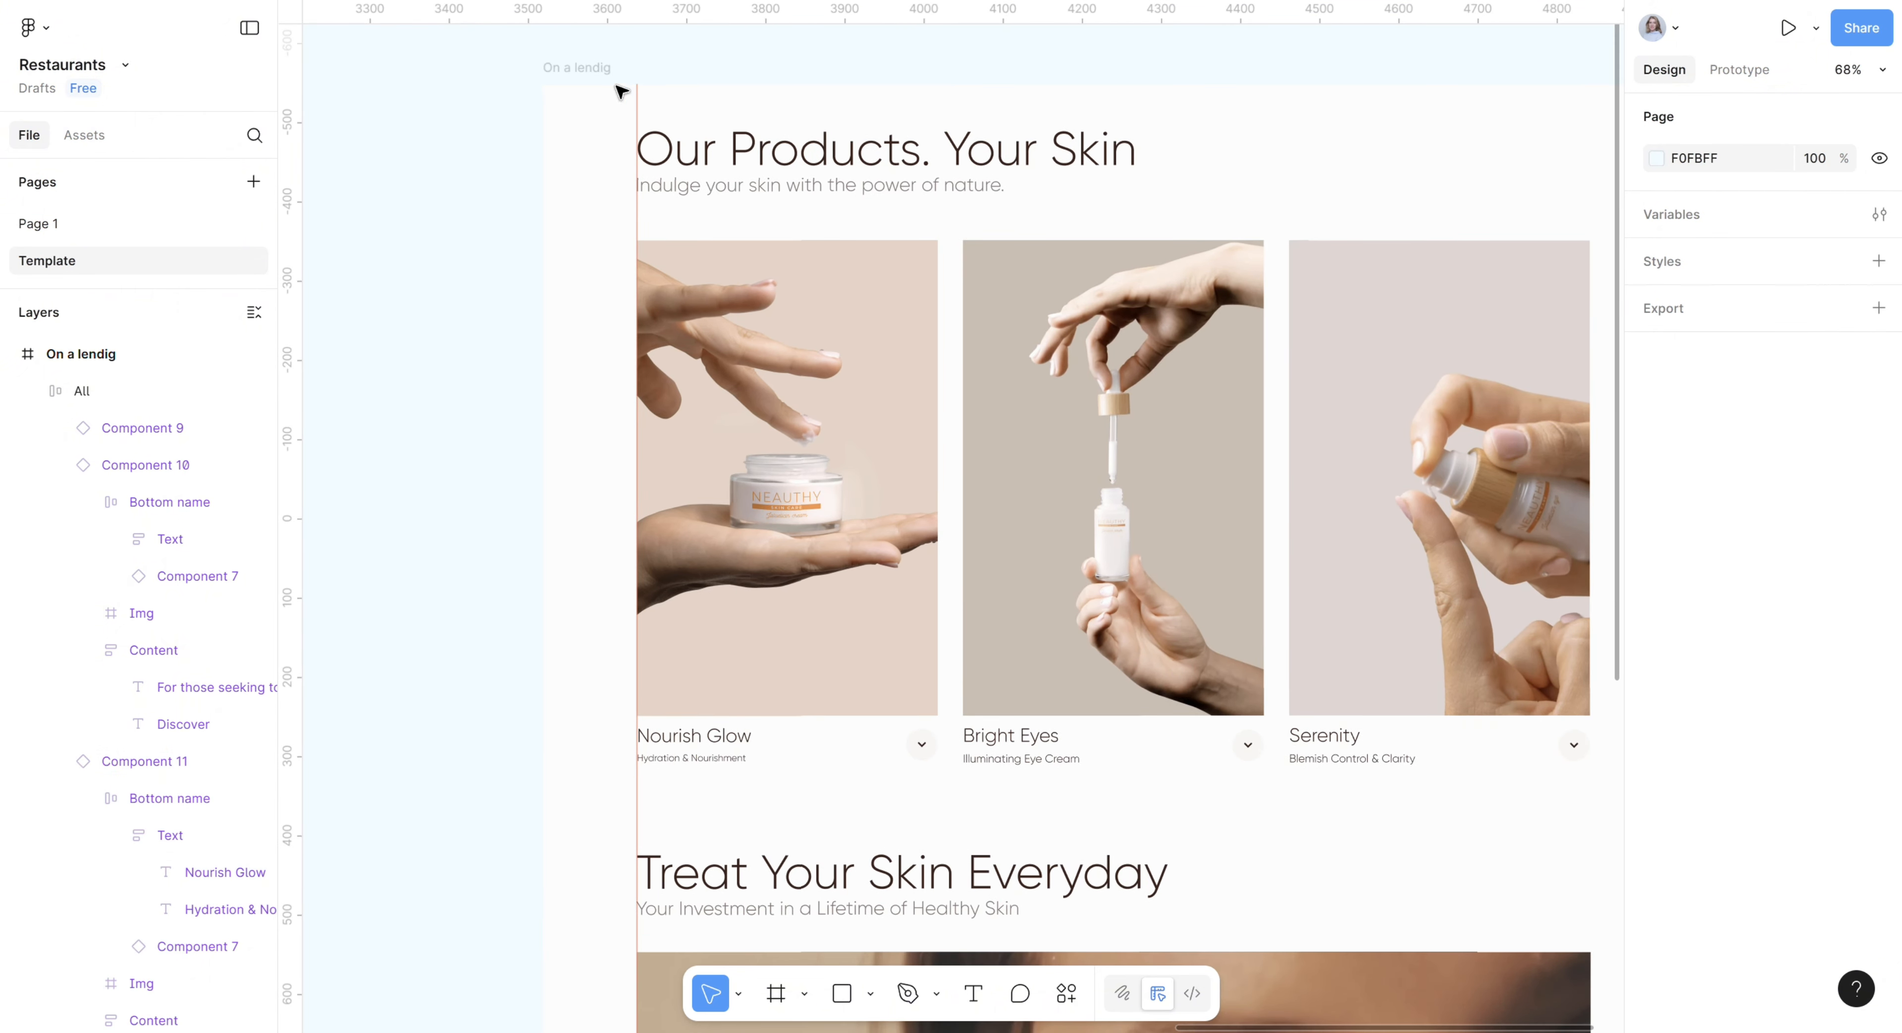
pyautogui.click(599, 70)
pyautogui.click(1739, 70)
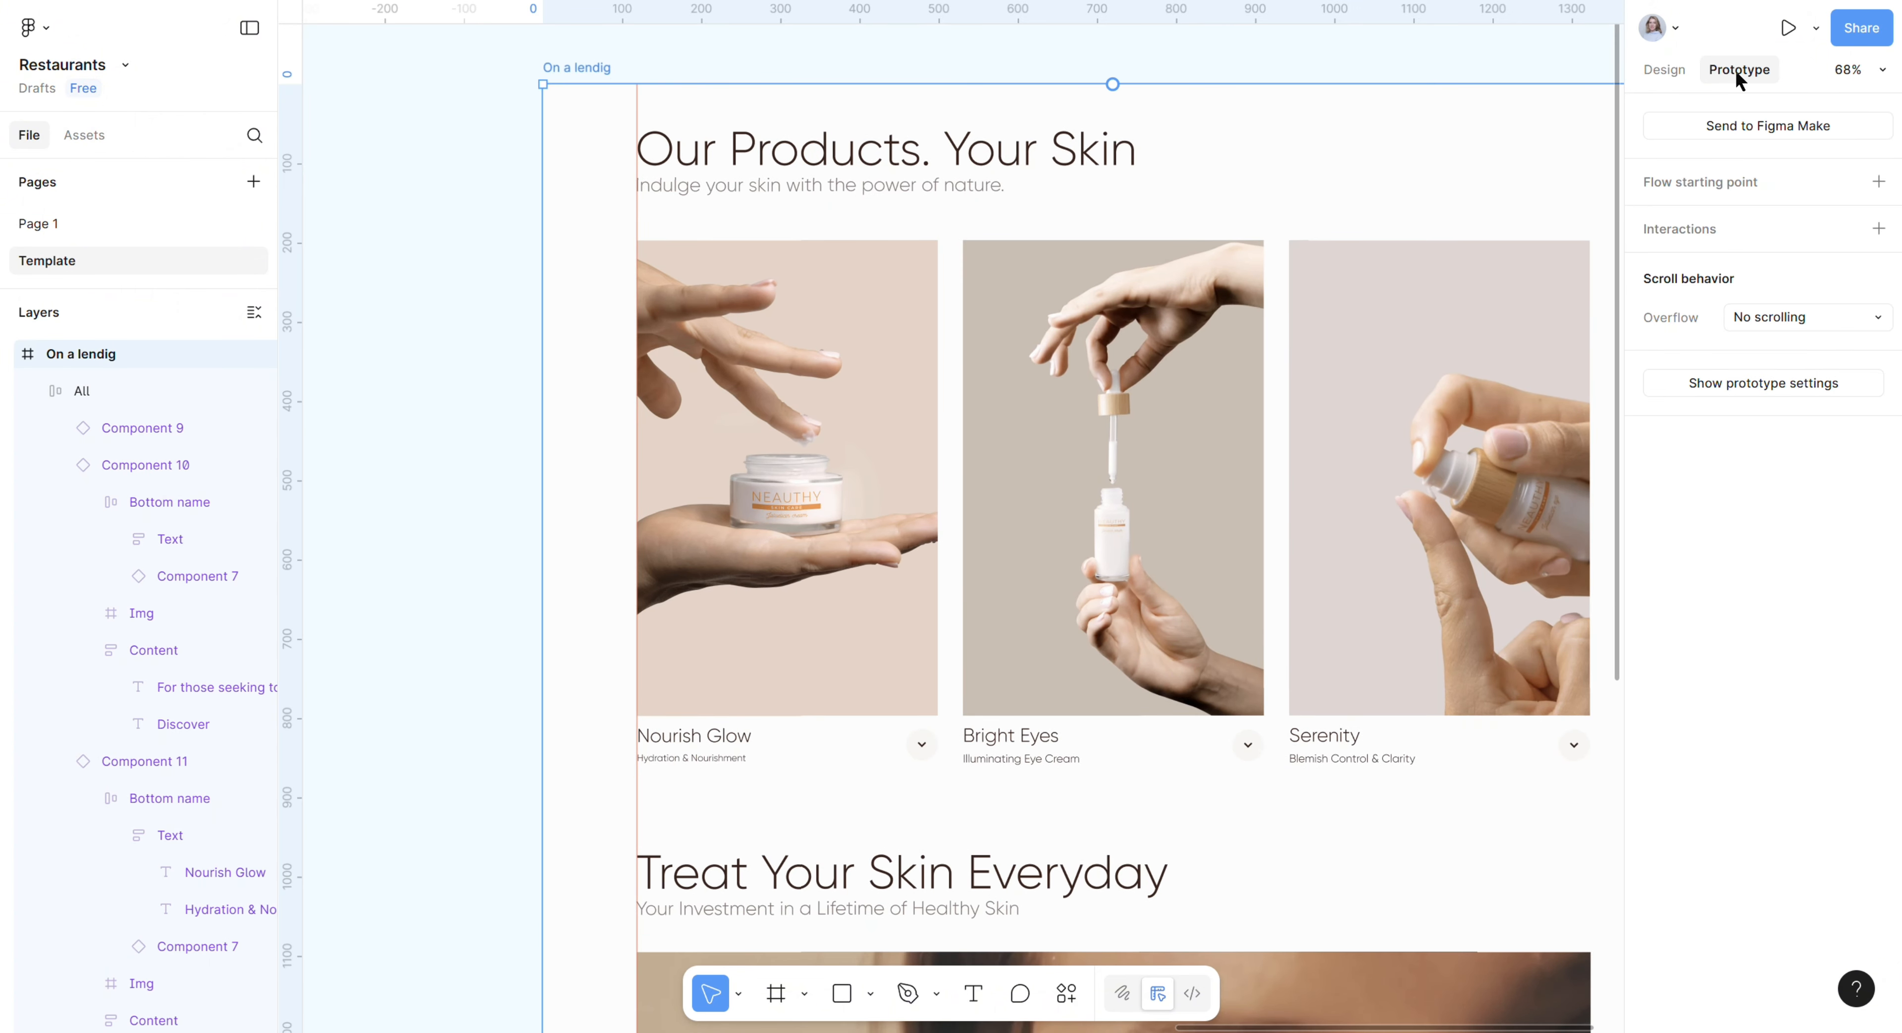
pyautogui.click(1787, 29)
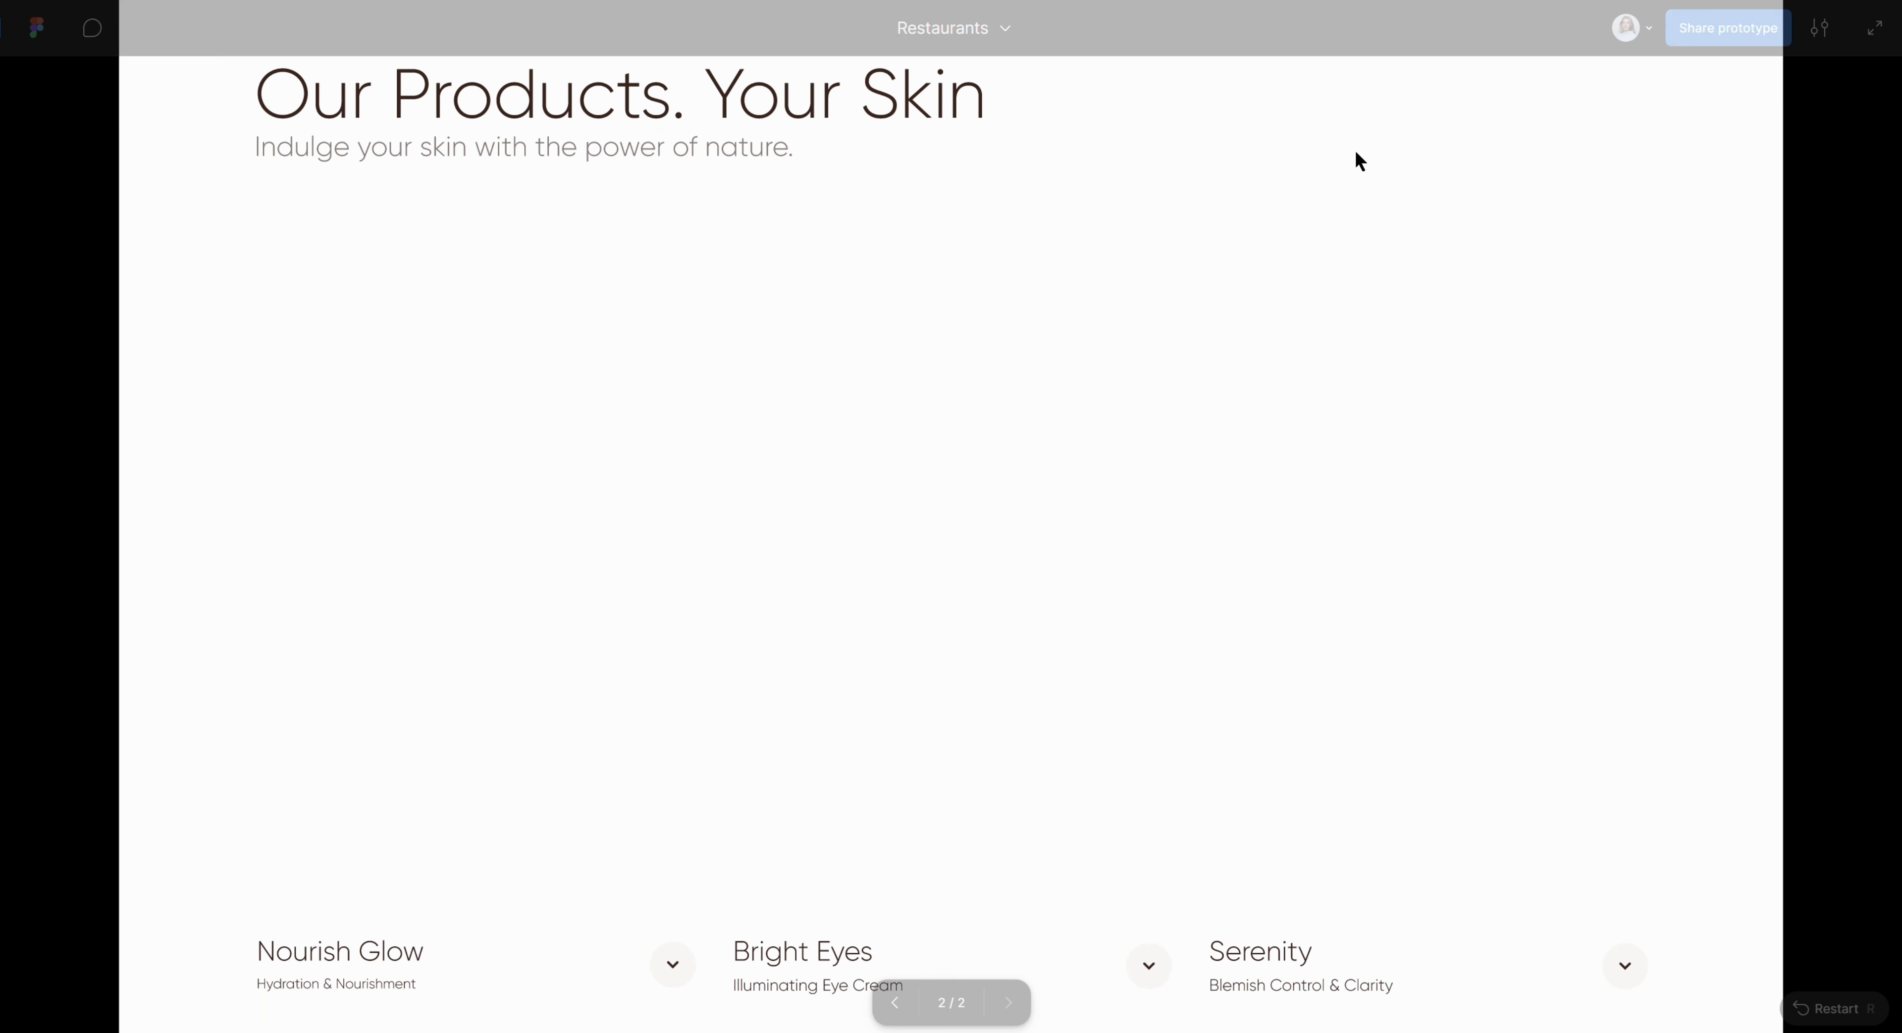
pyautogui.scroll(-3, 752, 683)
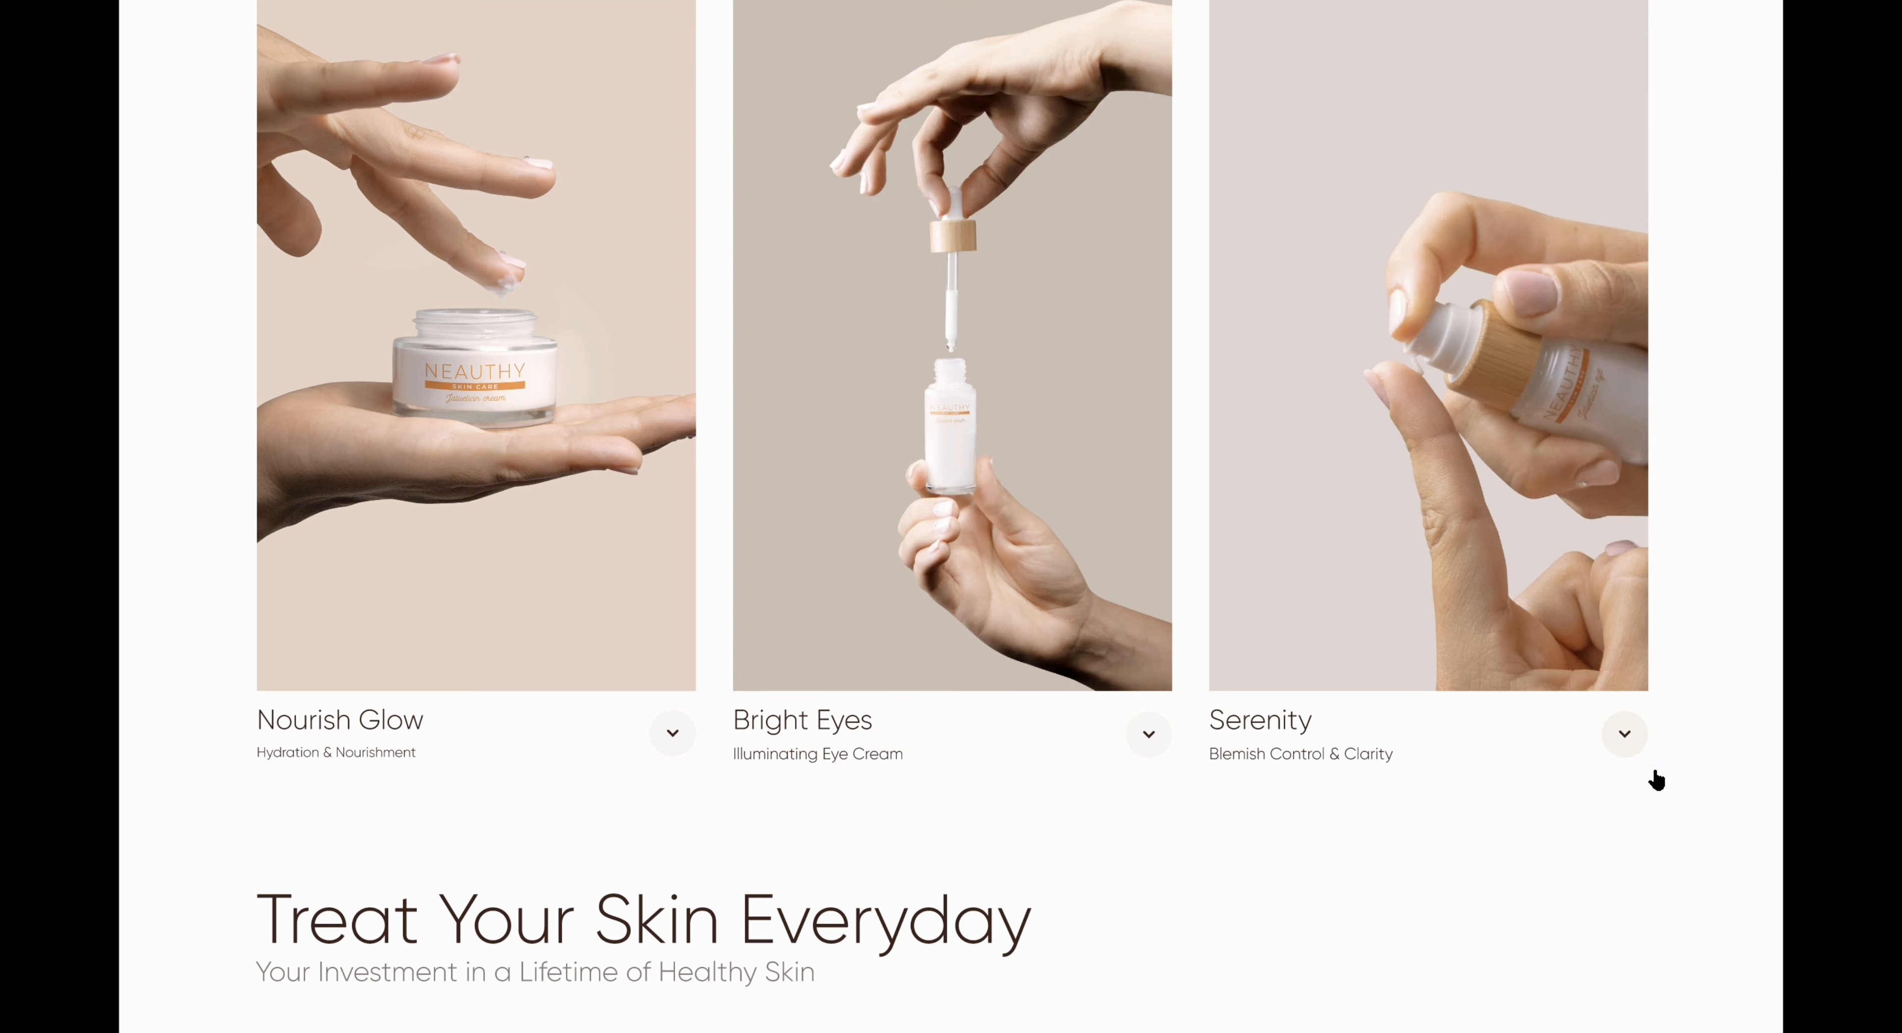
# Step: Test the prototype by expanding and collapsing the Serenity card and the Bright Eyes card with their arrows
pyautogui.click(1624, 738)
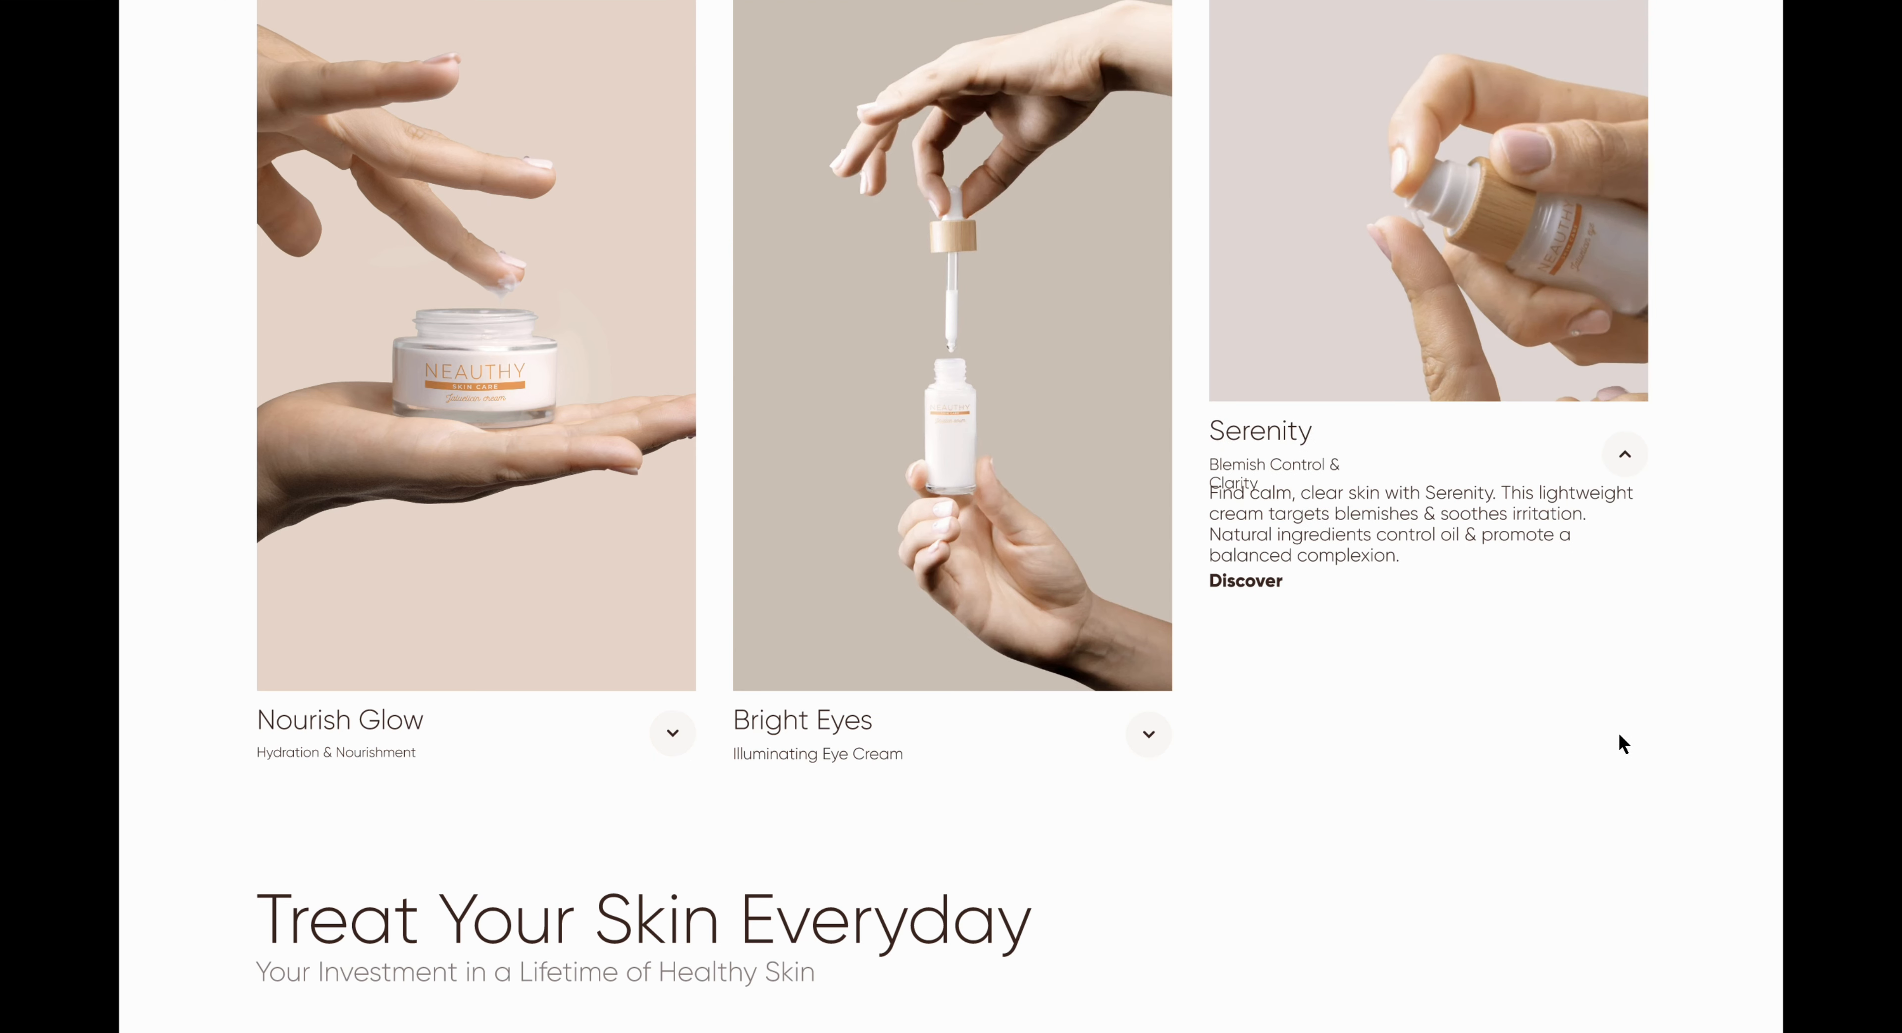
pyautogui.click(1625, 456)
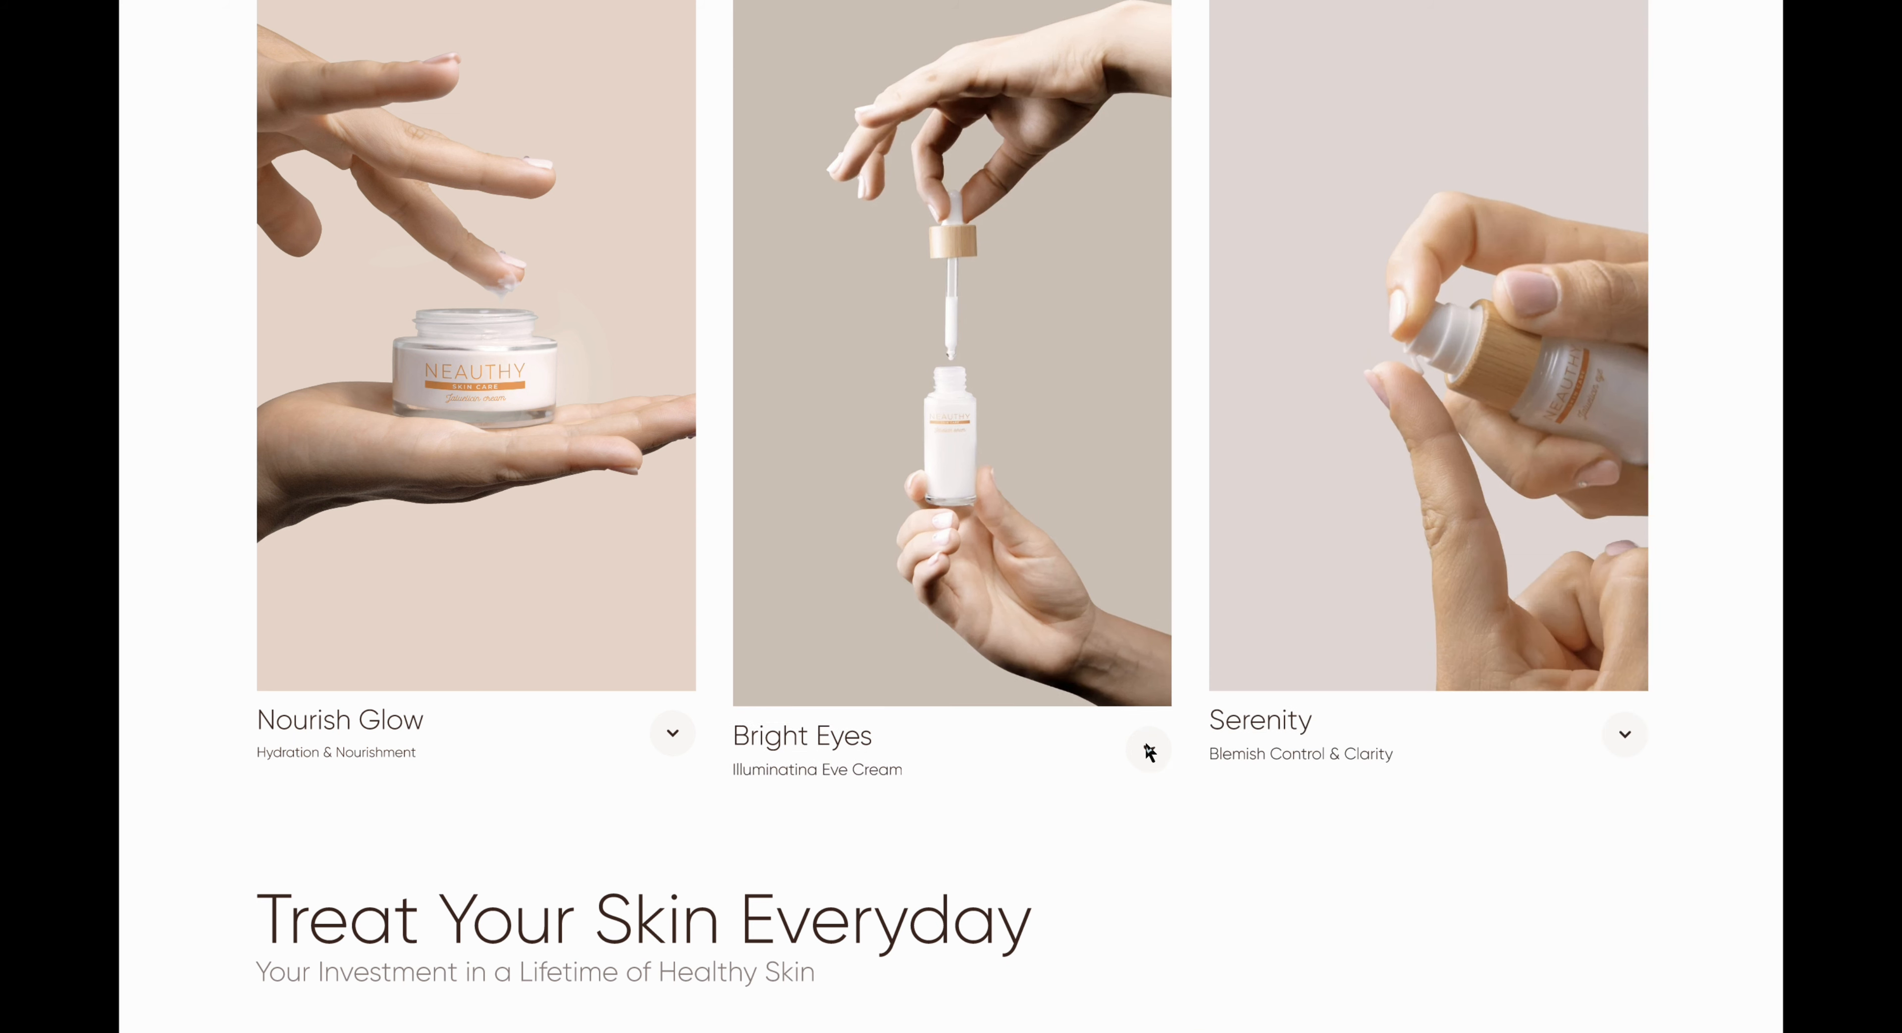
pyautogui.click(1147, 736)
pyautogui.click(1154, 454)
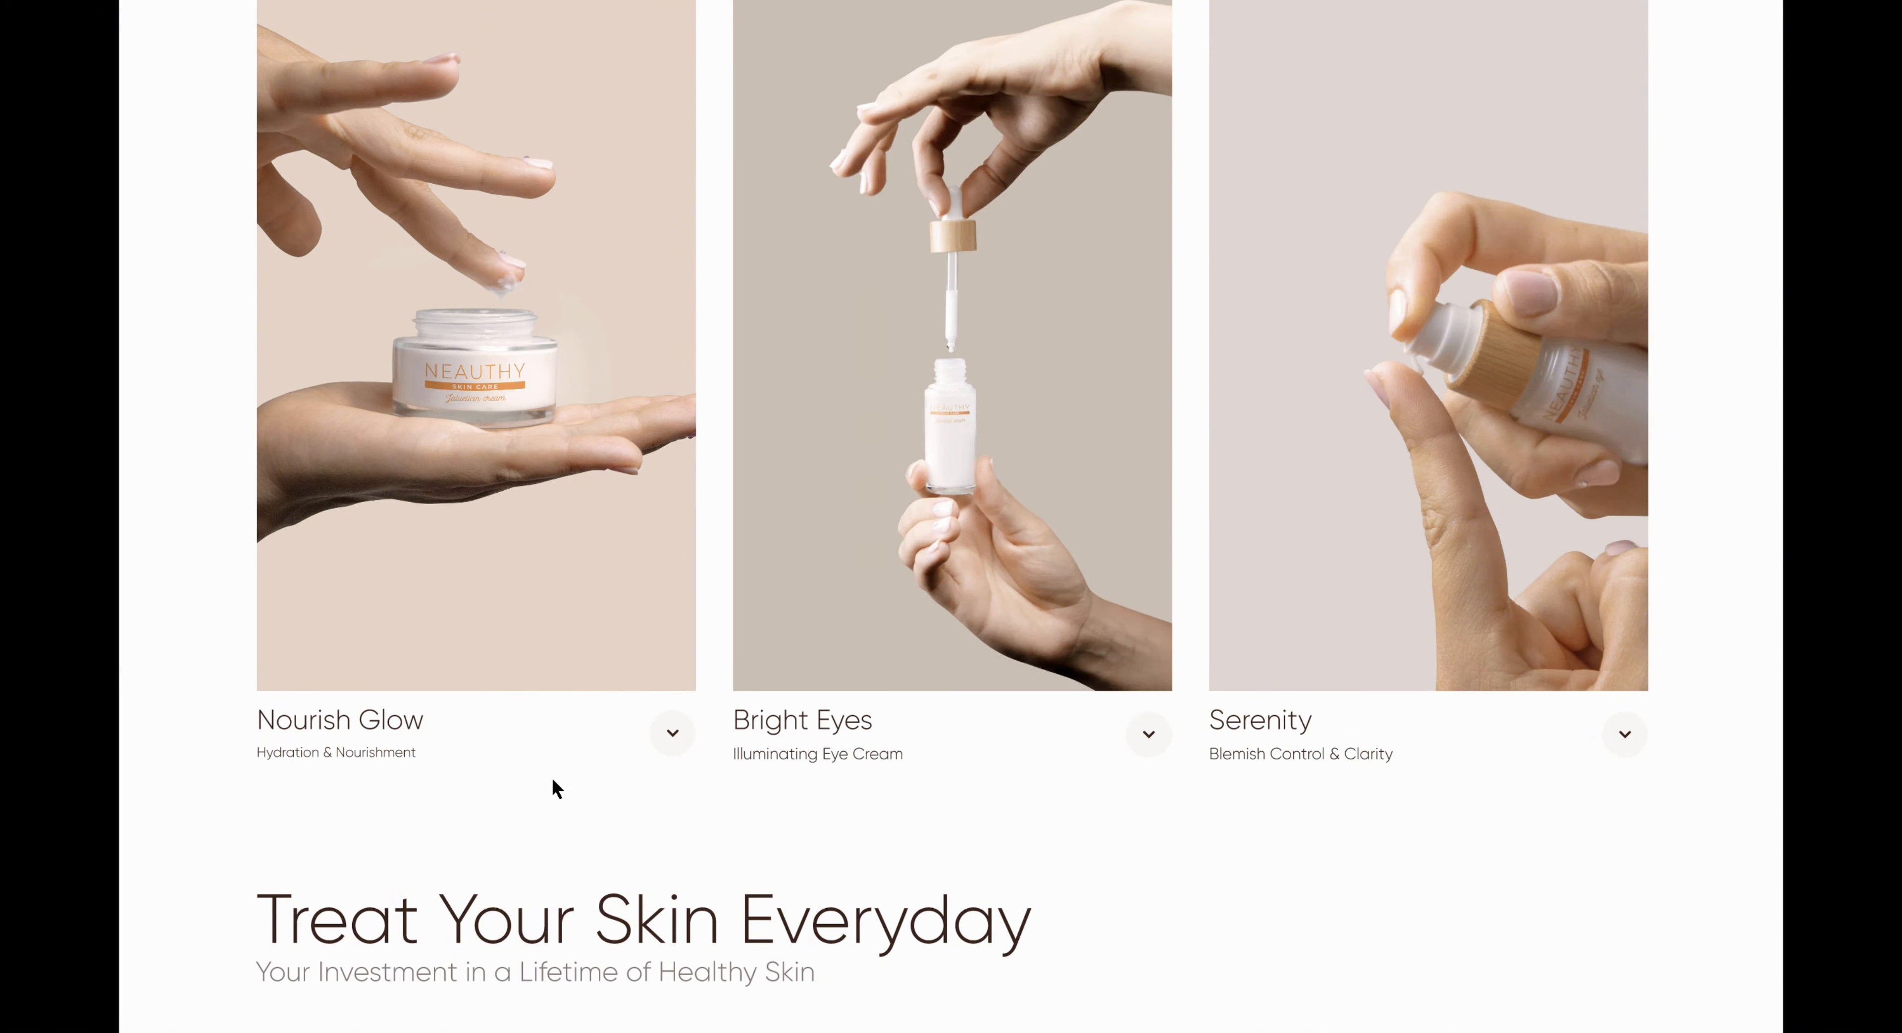
# Step: Test the Nourish Glow card in the prototype by expanding and collapsing it with its arrow
pyautogui.click(659, 736)
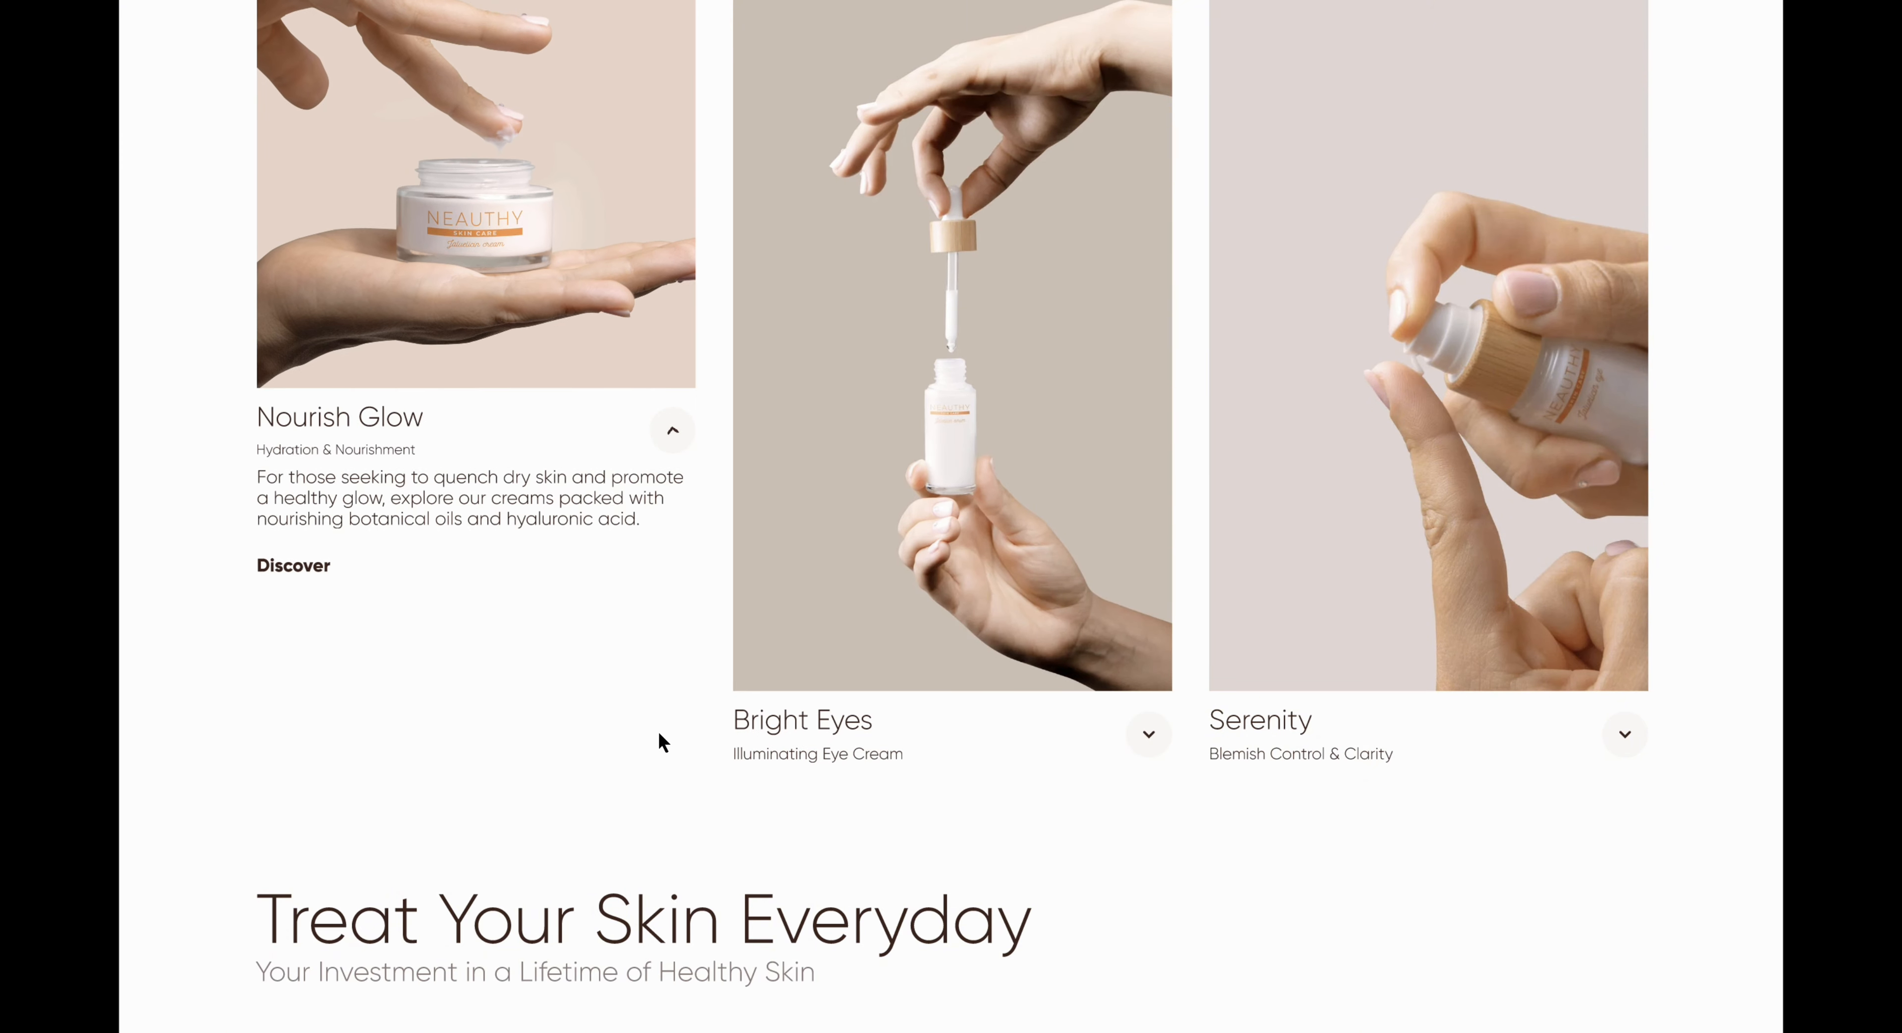
pyautogui.click(667, 446)
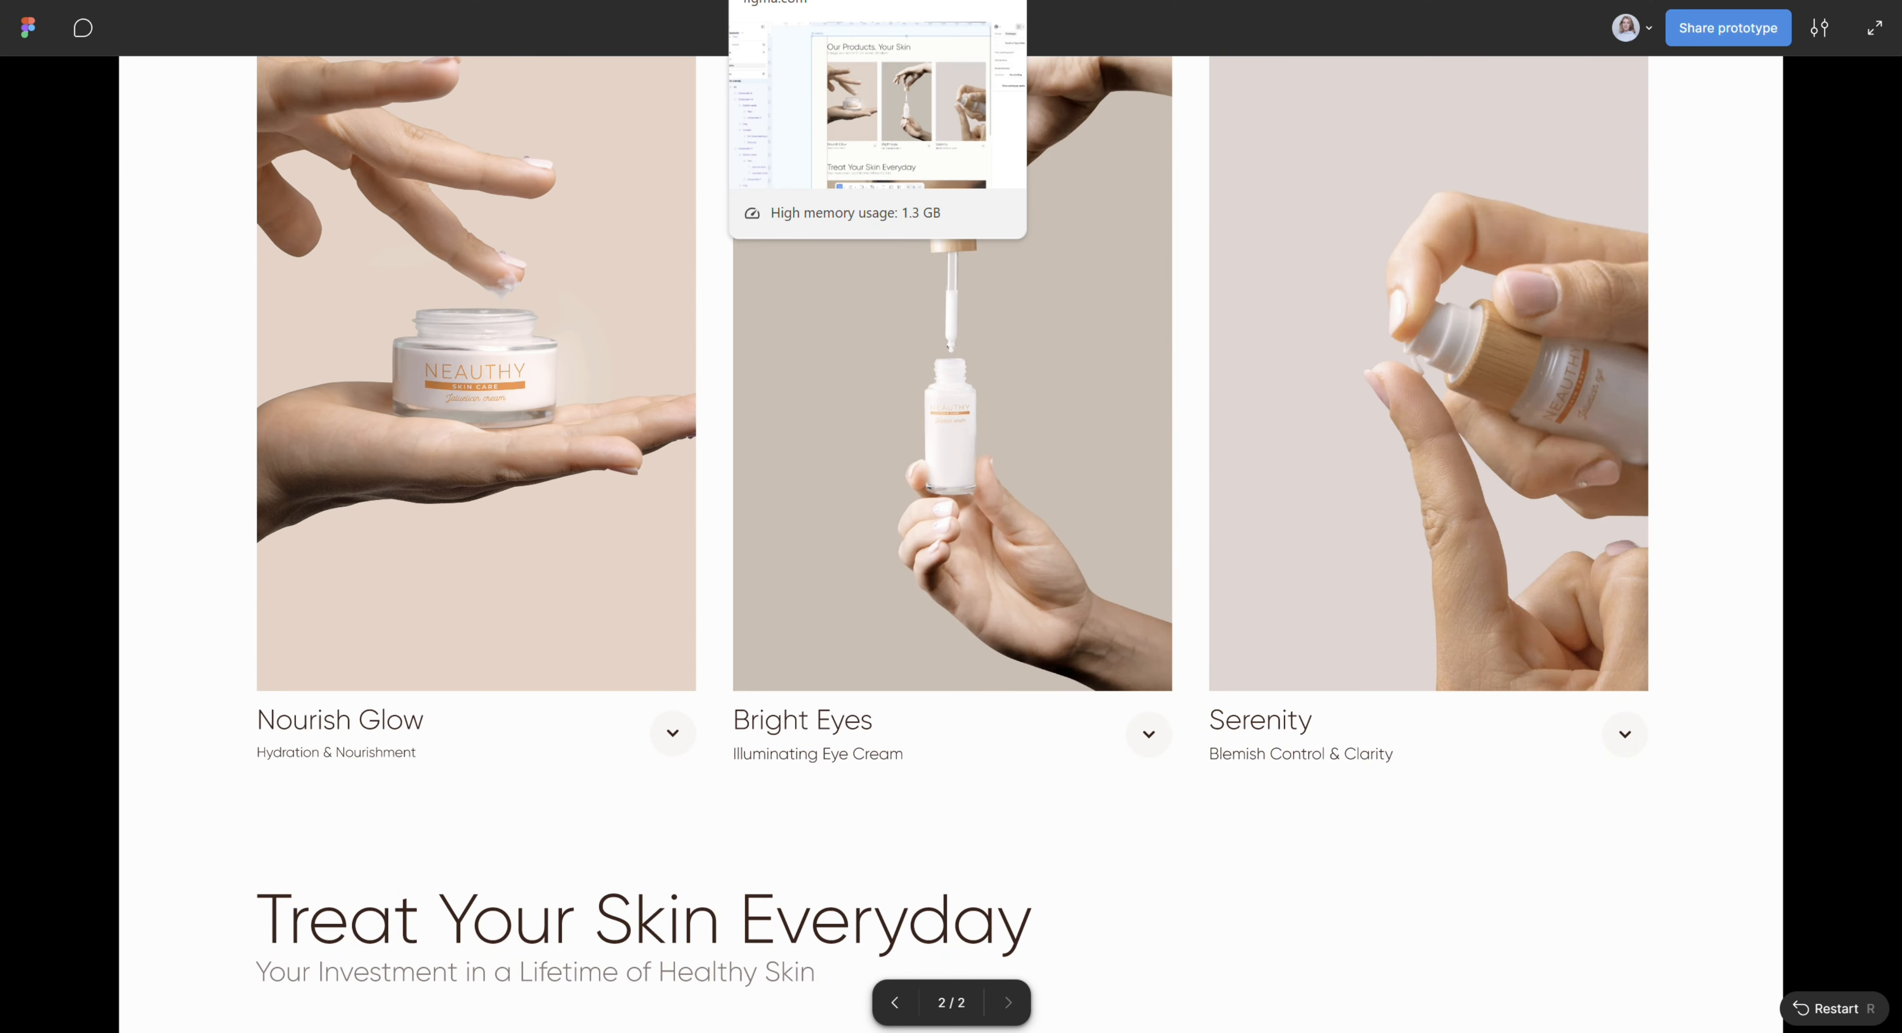
# Step: Return to the design file and inspect the auto layout of the name row in Component 8's expanded variant
pyautogui.click(877, 1)
pyautogui.click(447, 656)
pyautogui.moveTo(500, 684); pyautogui.dragTo(1423, 557)
pyautogui.moveTo(439, 637); pyautogui.dragTo(1283, 540)
pyautogui.moveTo(701, 784); pyautogui.dragTo(981, 765)
pyautogui.click(577, 456)
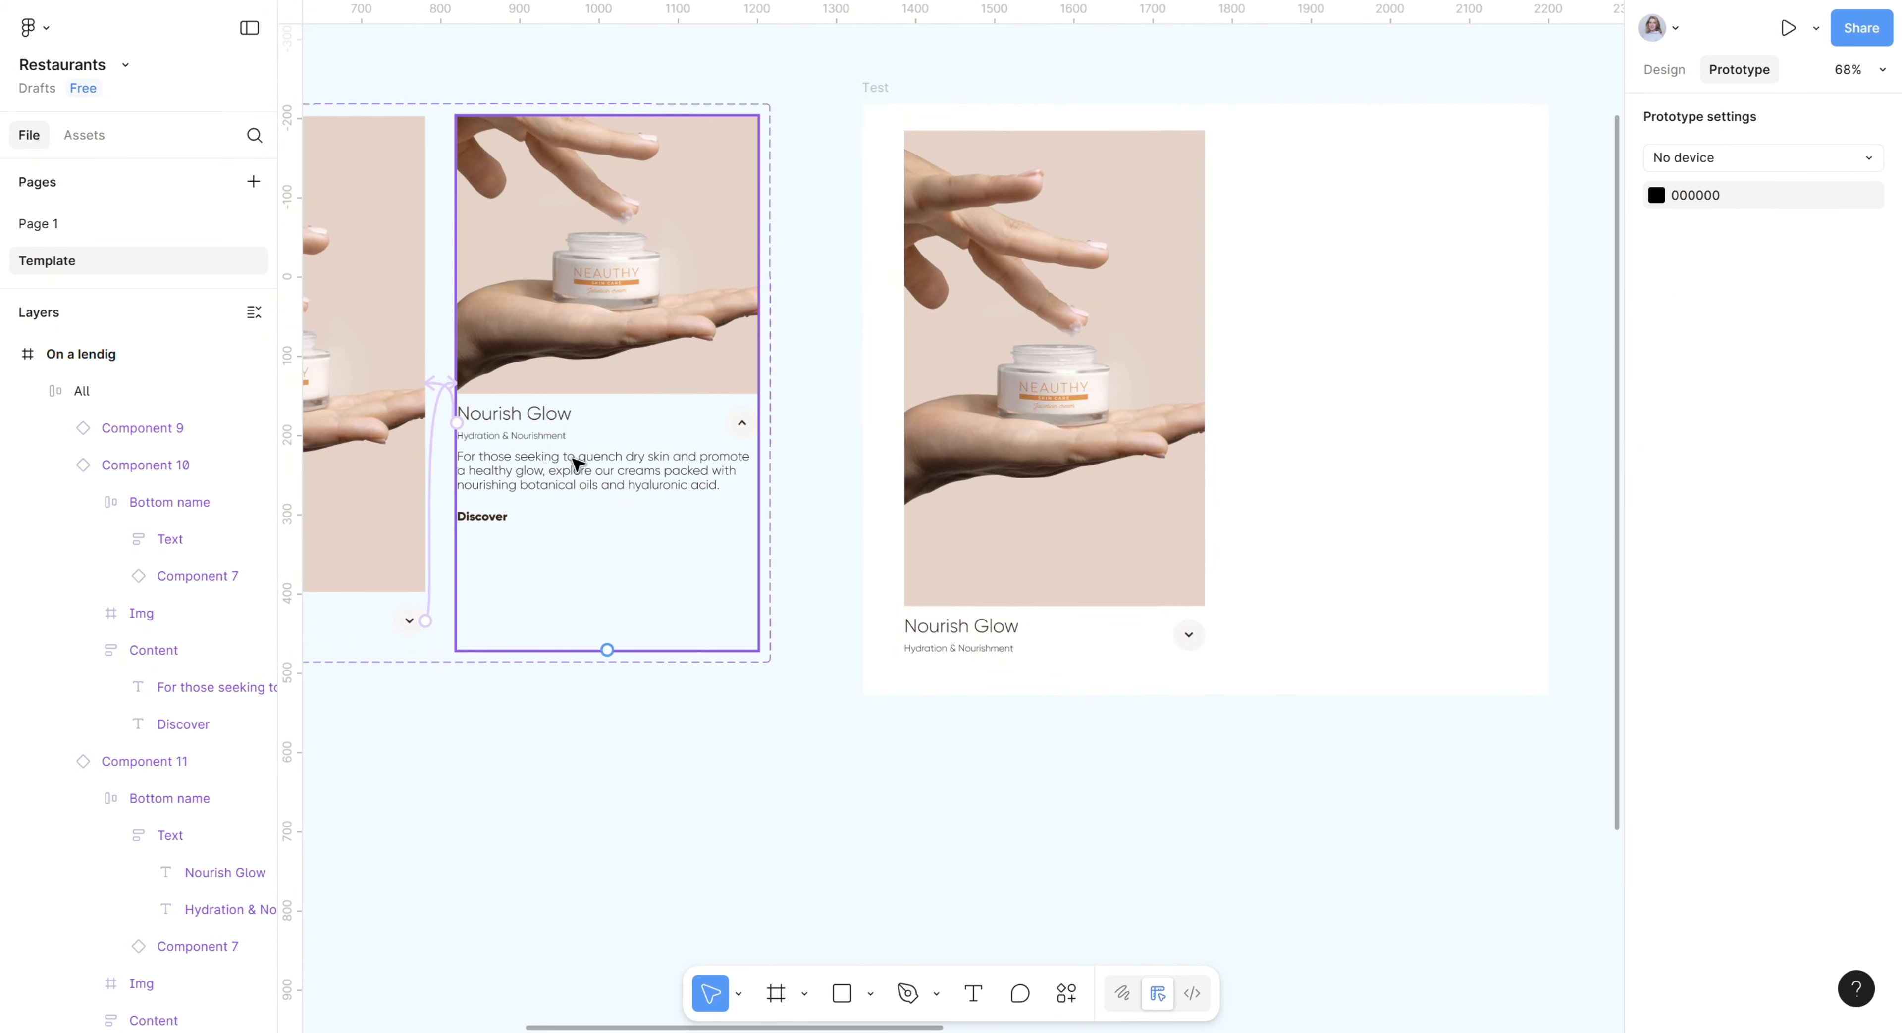
pyautogui.click(579, 467)
pyautogui.click(535, 435)
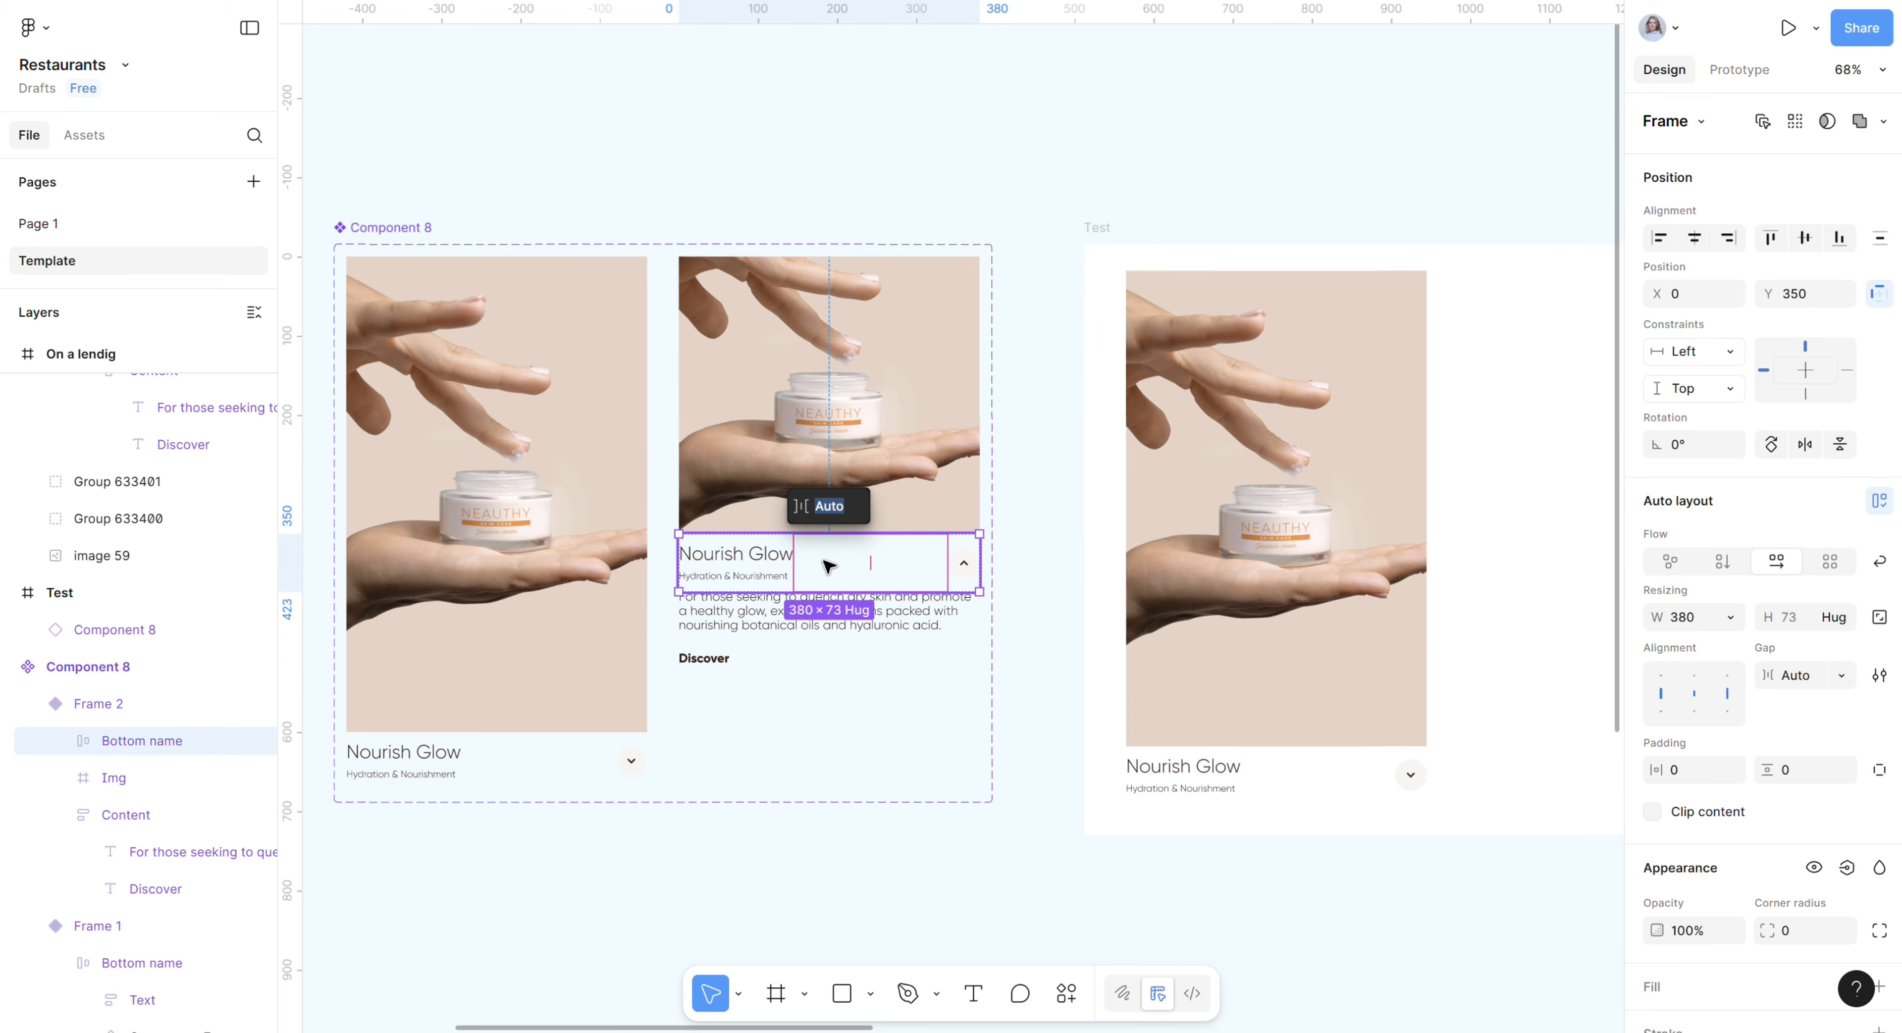
pyautogui.click(796, 570)
pyautogui.moveTo(793, 563); pyautogui.dragTo(871, 562)
# Step: Select the "On a lendig" frame and present it as a prototype
pyautogui.click(1058, 128)
pyautogui.moveTo(1145, 180); pyautogui.dragTo(332, 295)
pyautogui.moveTo(1588, 313); pyautogui.dragTo(975, 325)
pyautogui.click(952, 88)
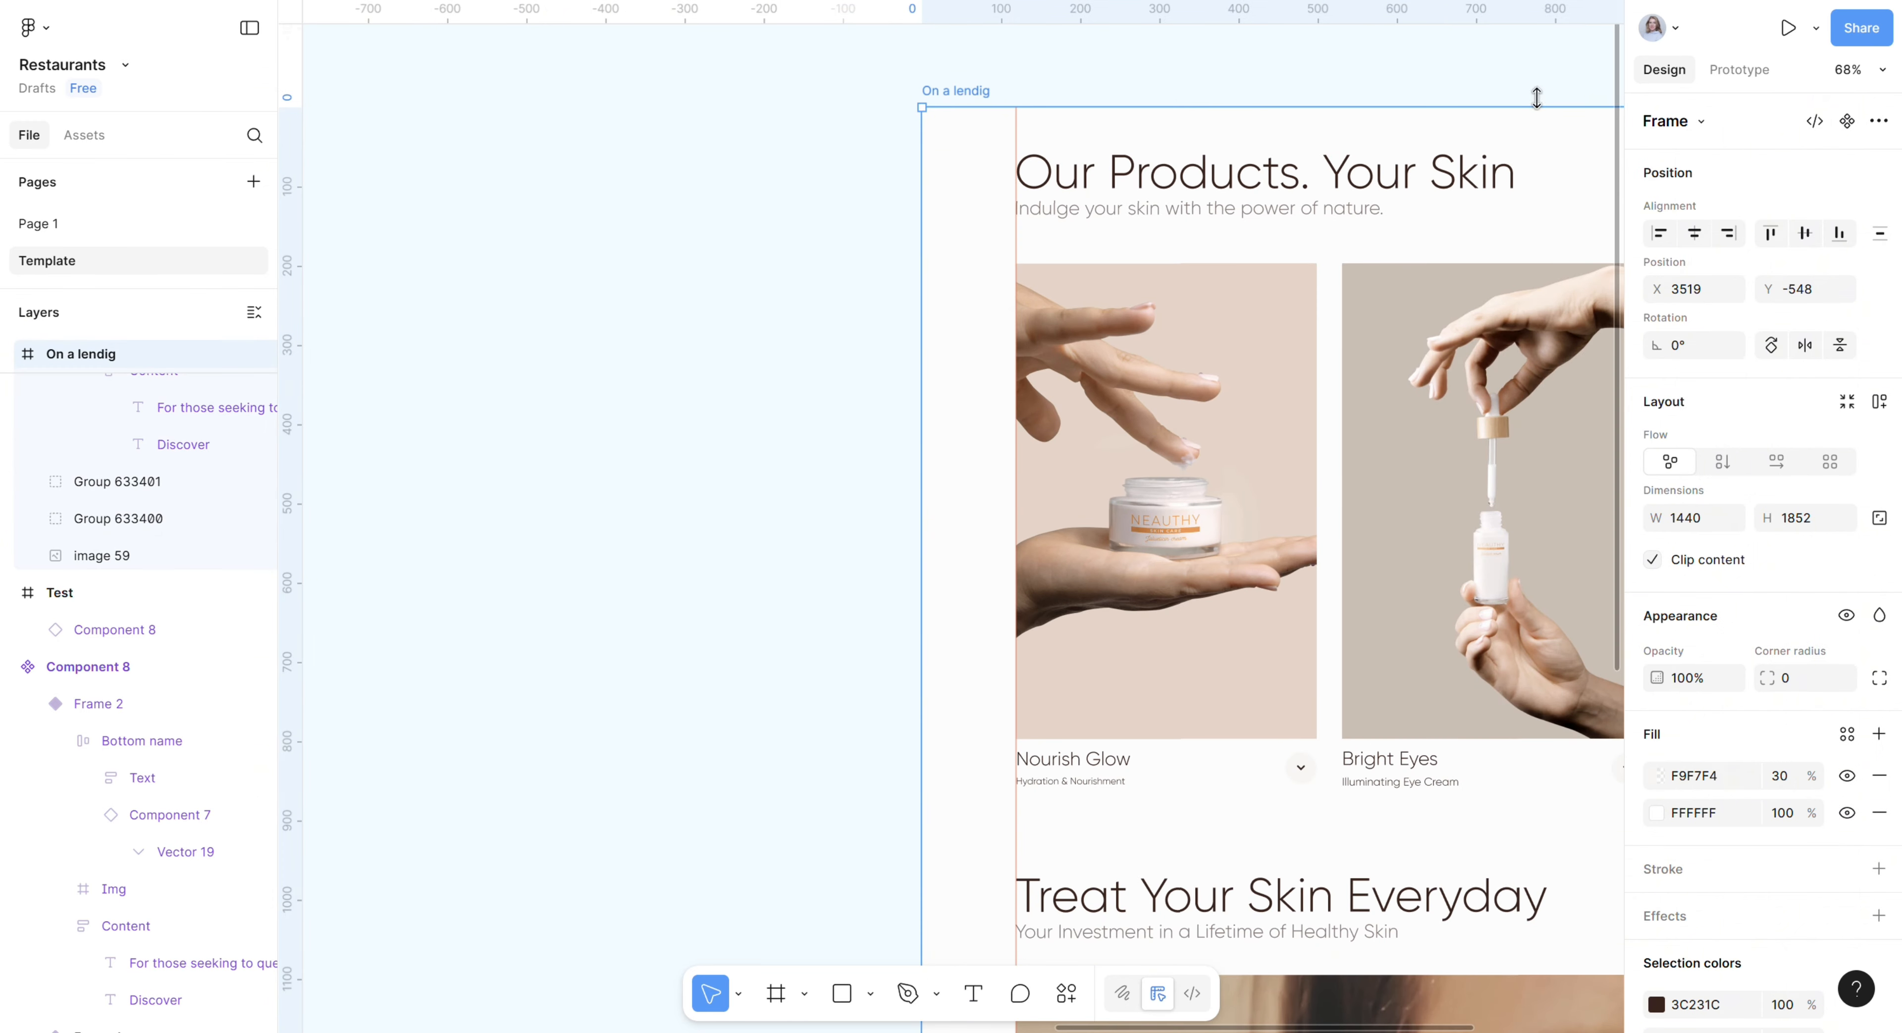
pyautogui.click(1788, 27)
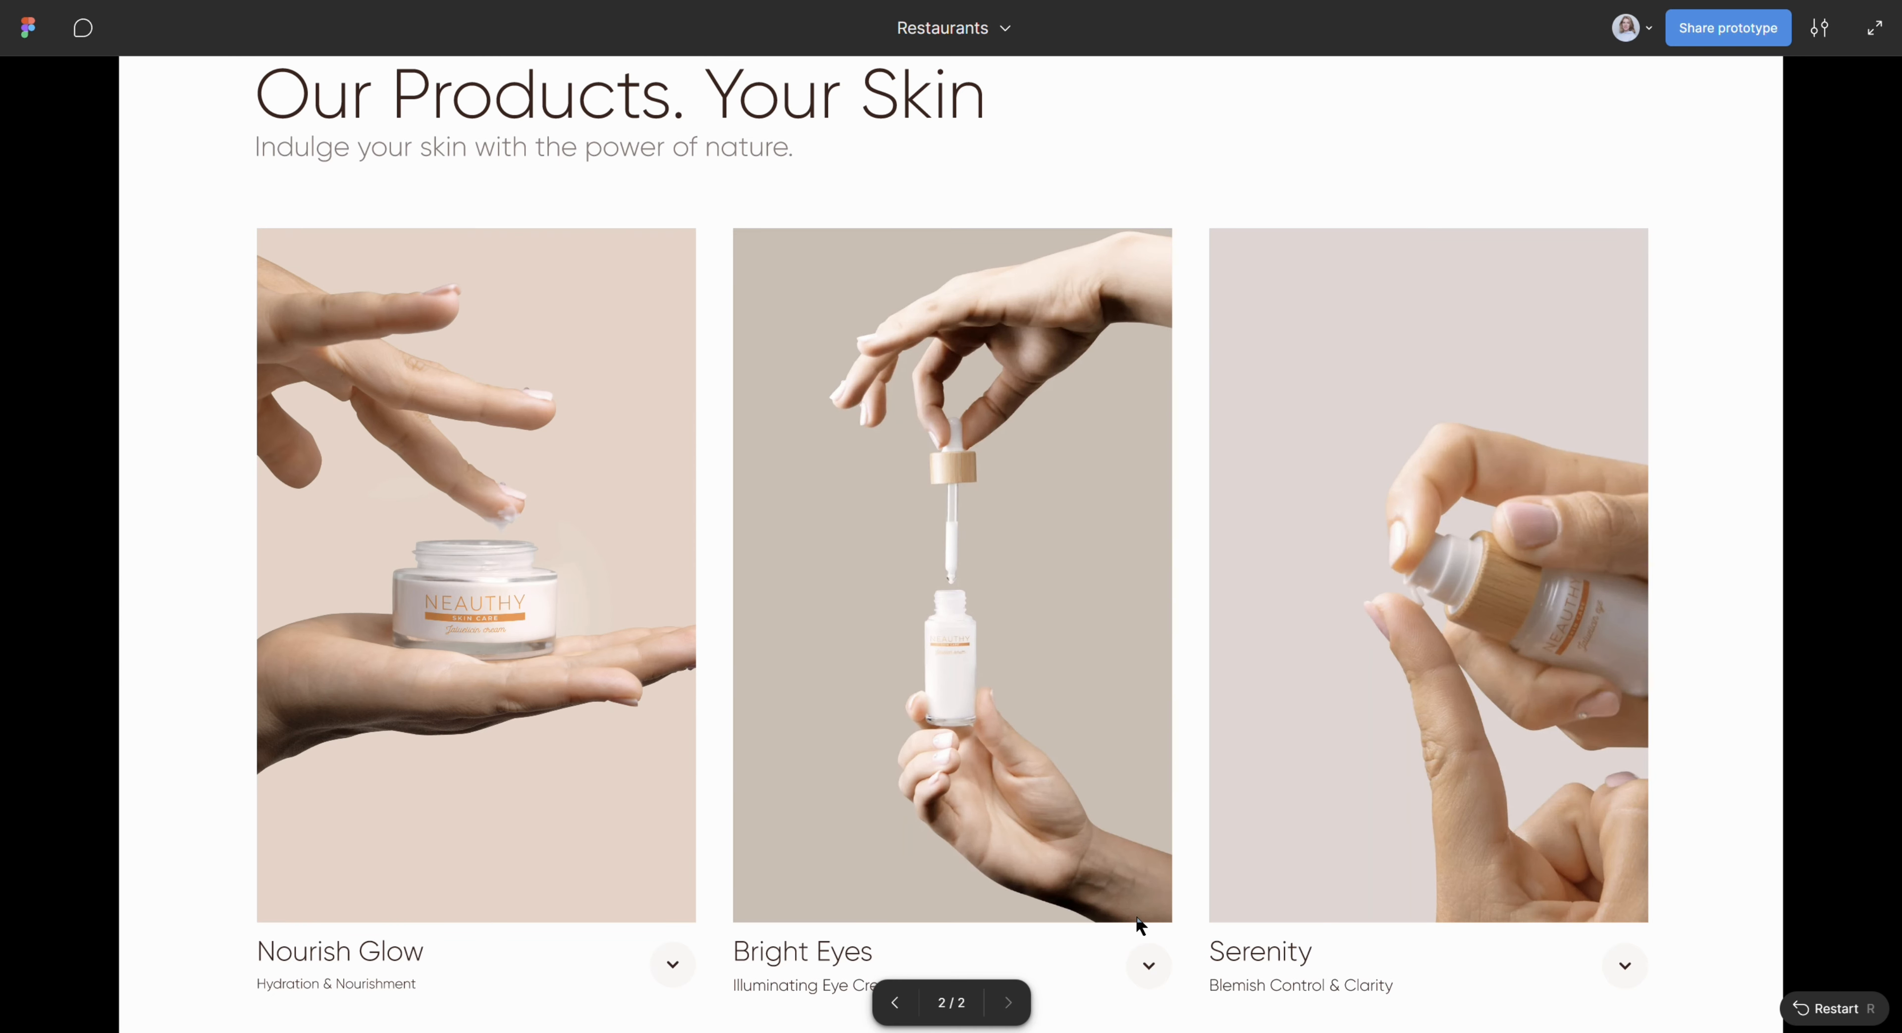
# Step: Test the Bright Eyes and Serenity cards one after the other by expanding and collapsing each with its arrow
pyautogui.click(1146, 968)
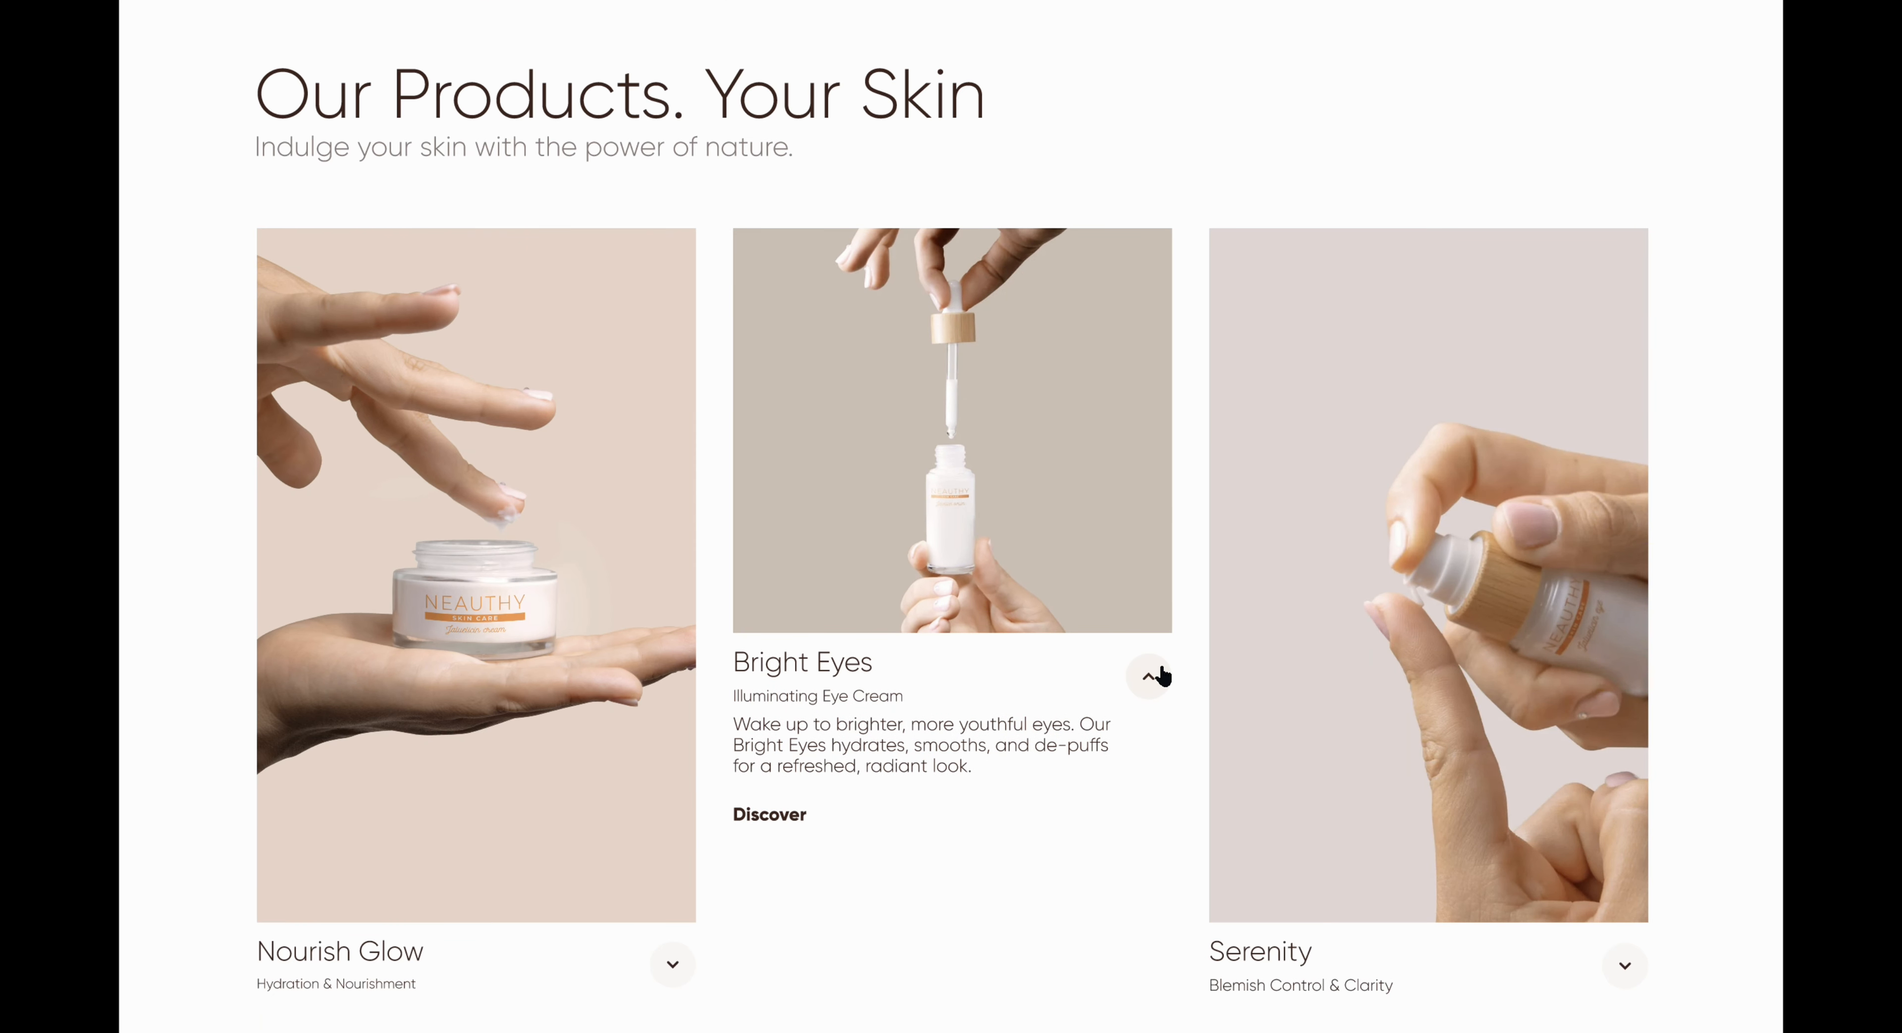
pyautogui.click(1149, 678)
pyautogui.scroll(-3, 1402, 811)
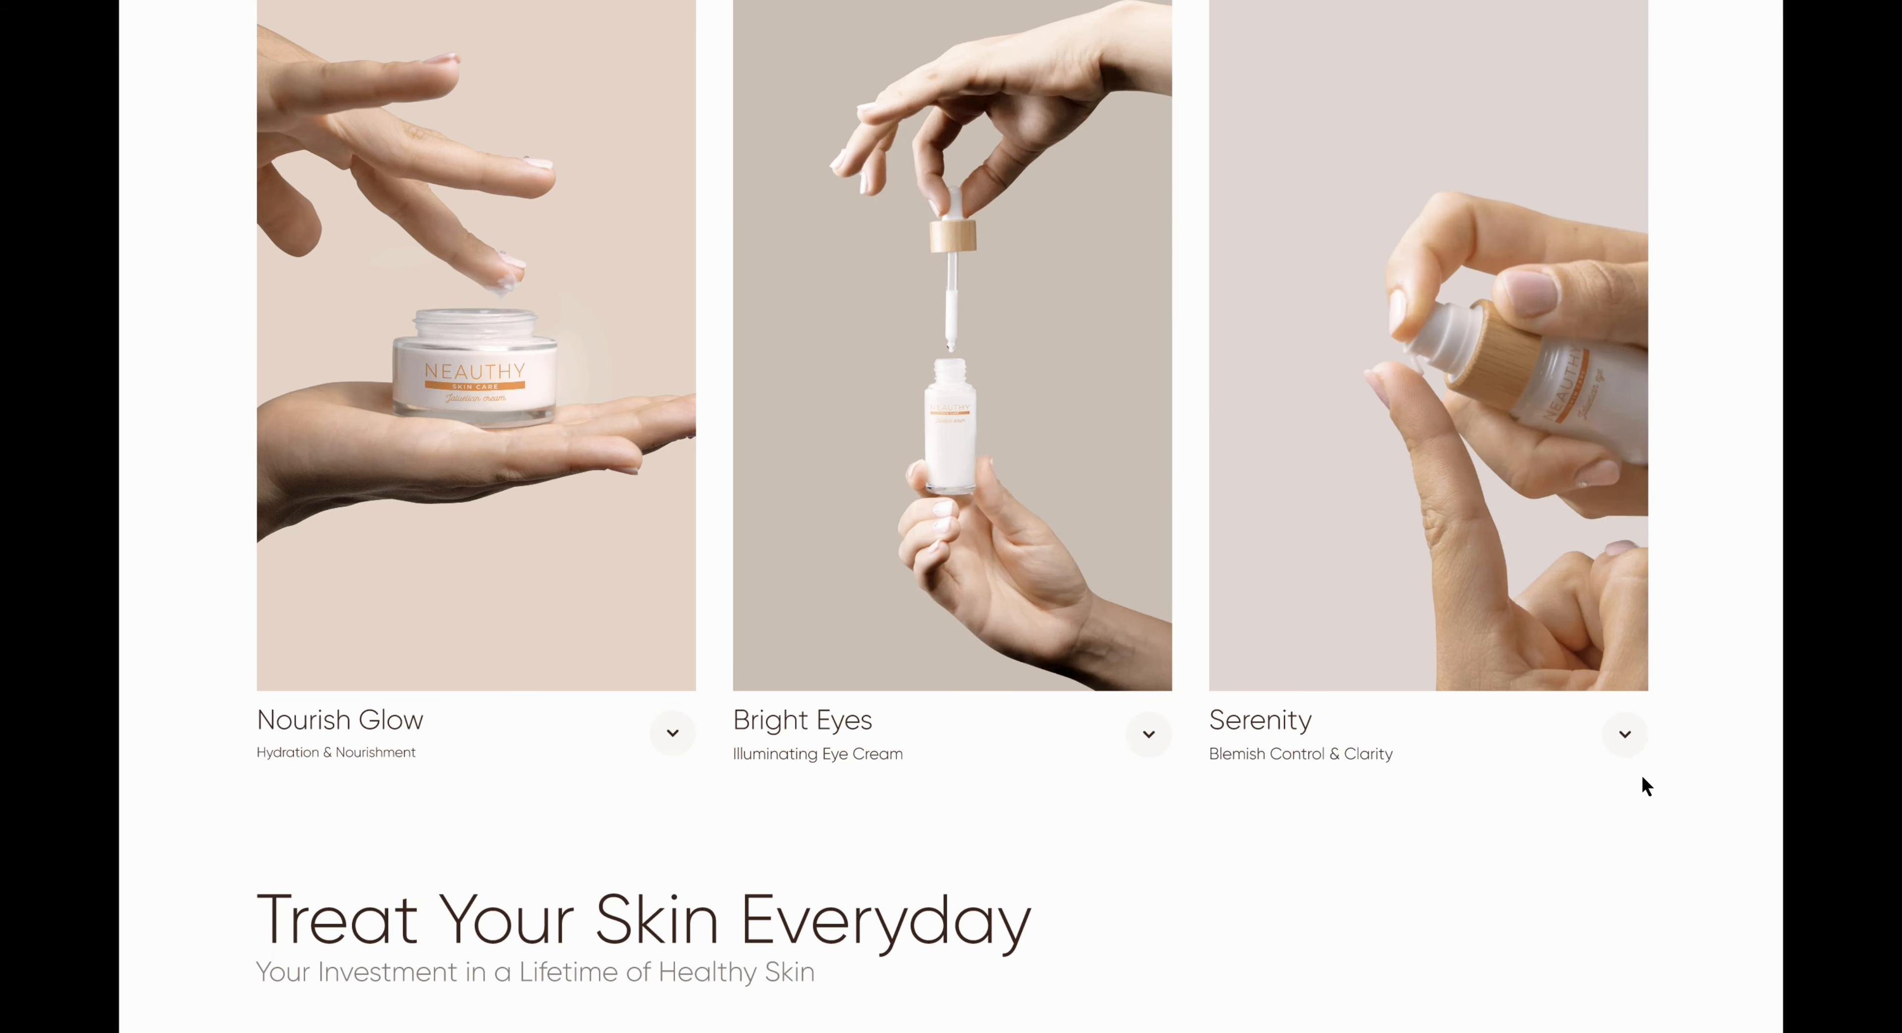
pyautogui.click(1623, 733)
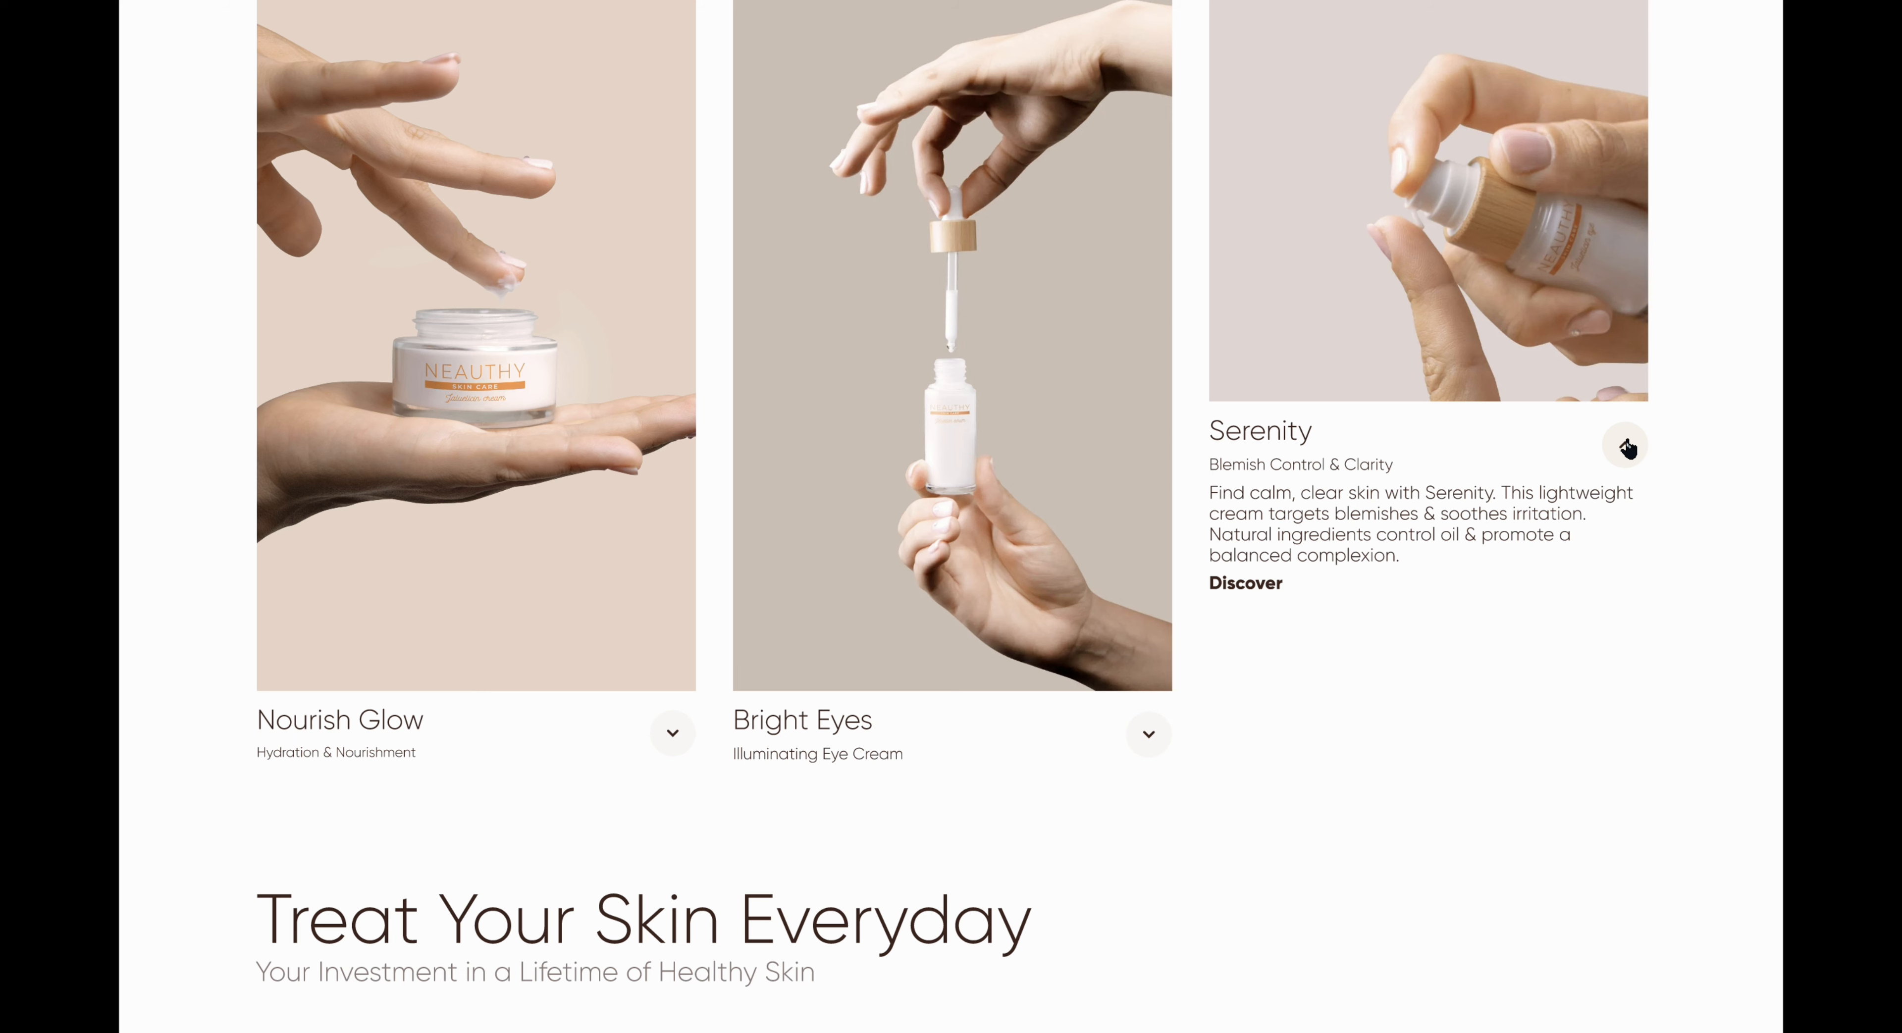
pyautogui.click(1627, 447)
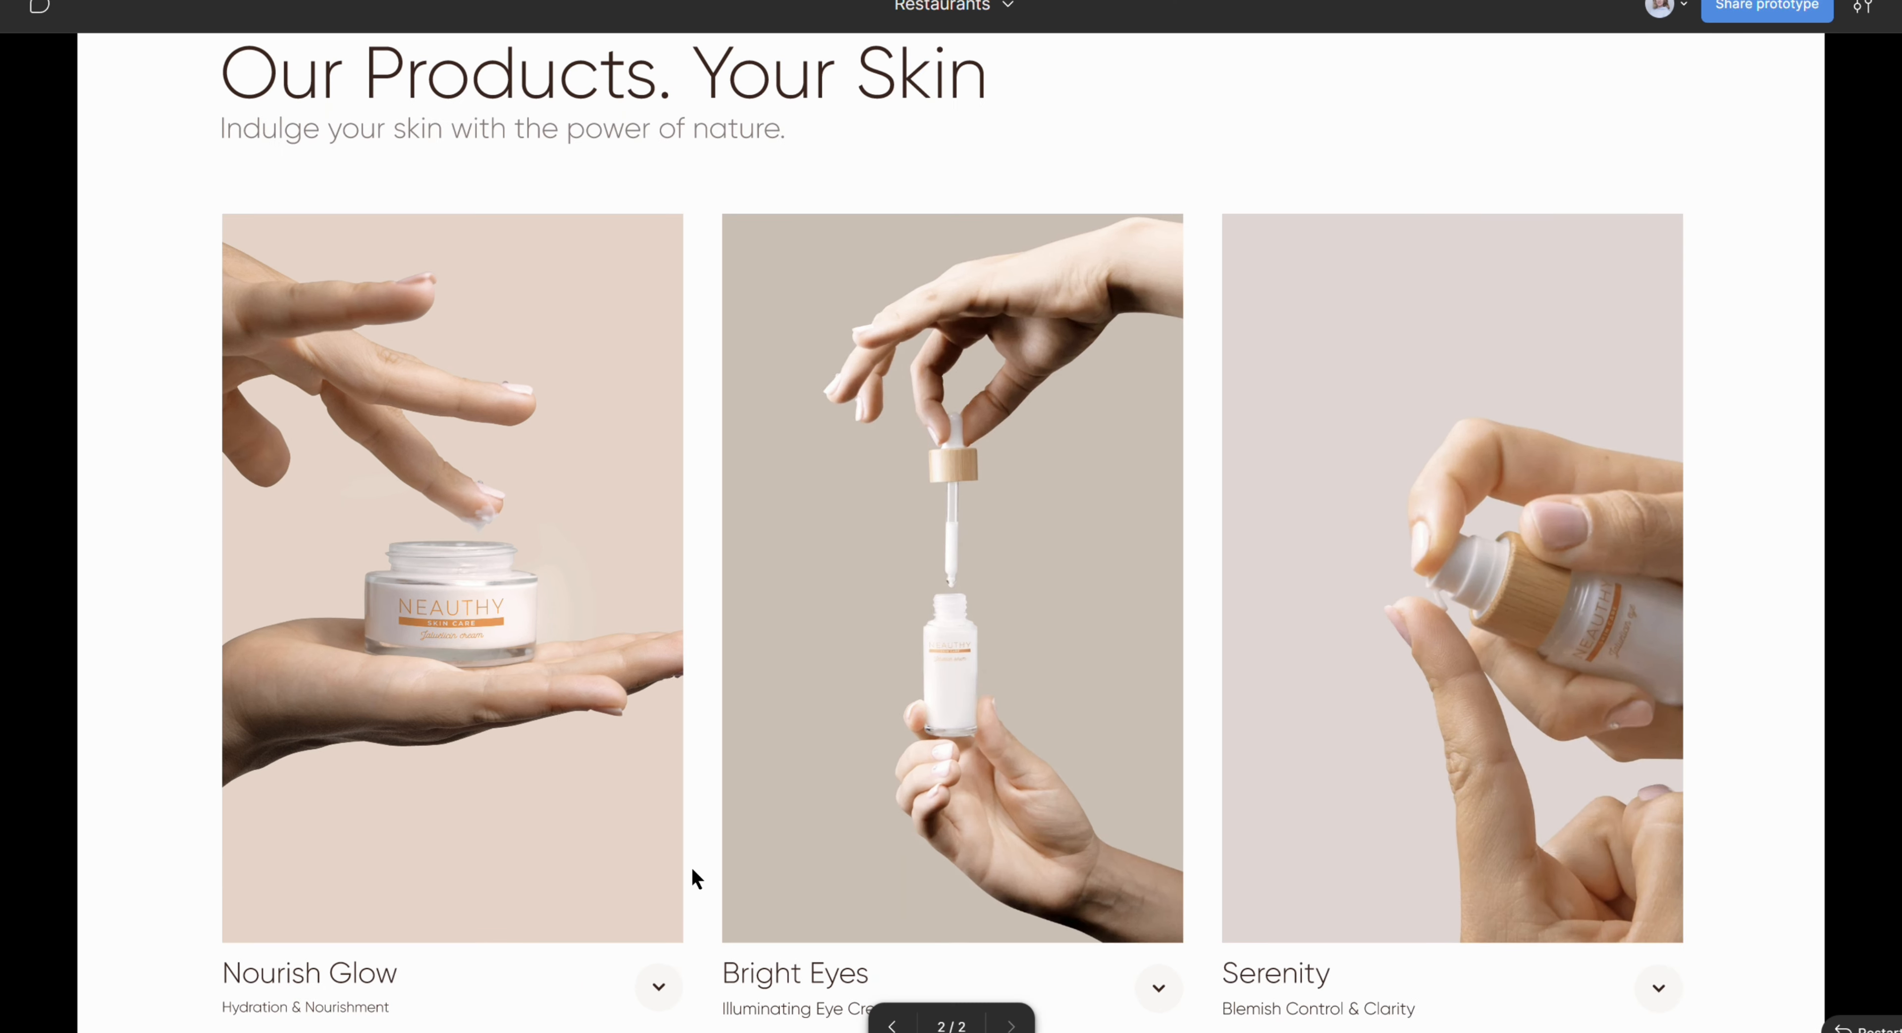
# Step: Expand the Nourish Glow, Bright Eyes and Serenity cards together in the prototype and collapse all three again
pyautogui.scroll(-3, 696, 873)
pyautogui.click(657, 747)
pyautogui.scroll(2, 960, 805)
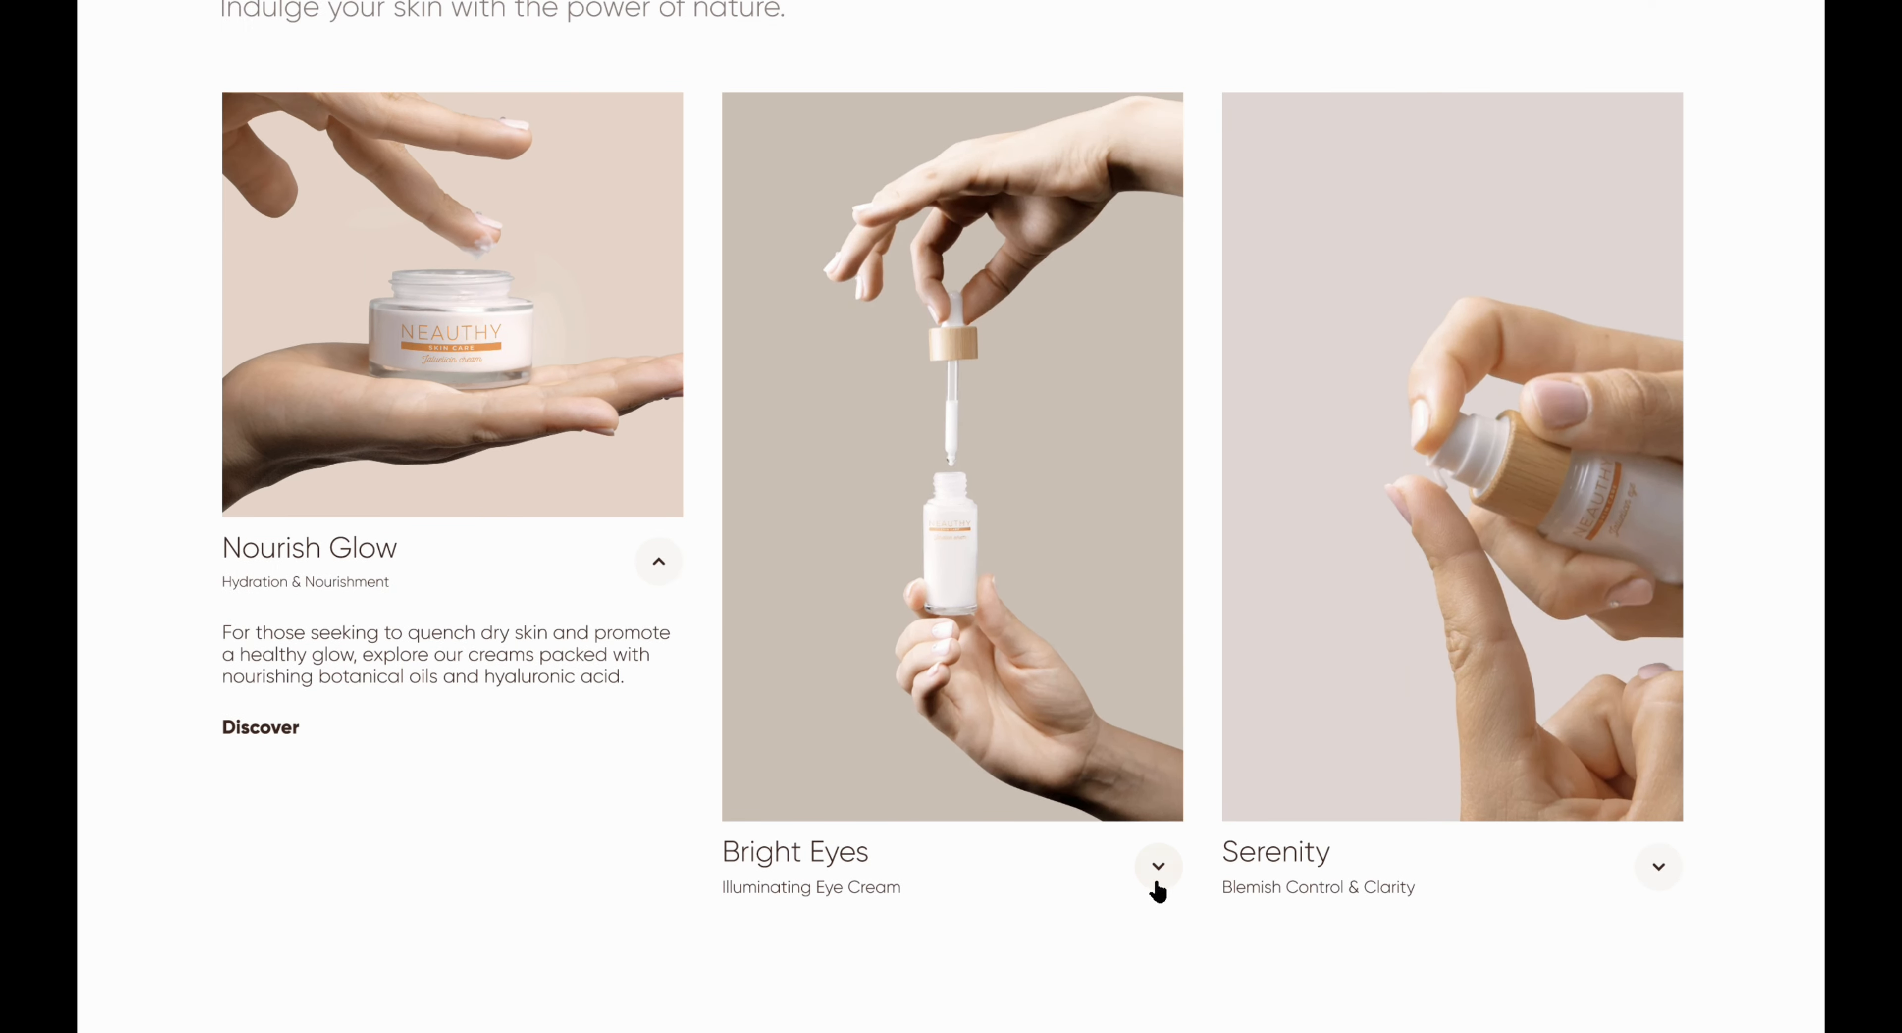
pyautogui.click(1165, 859)
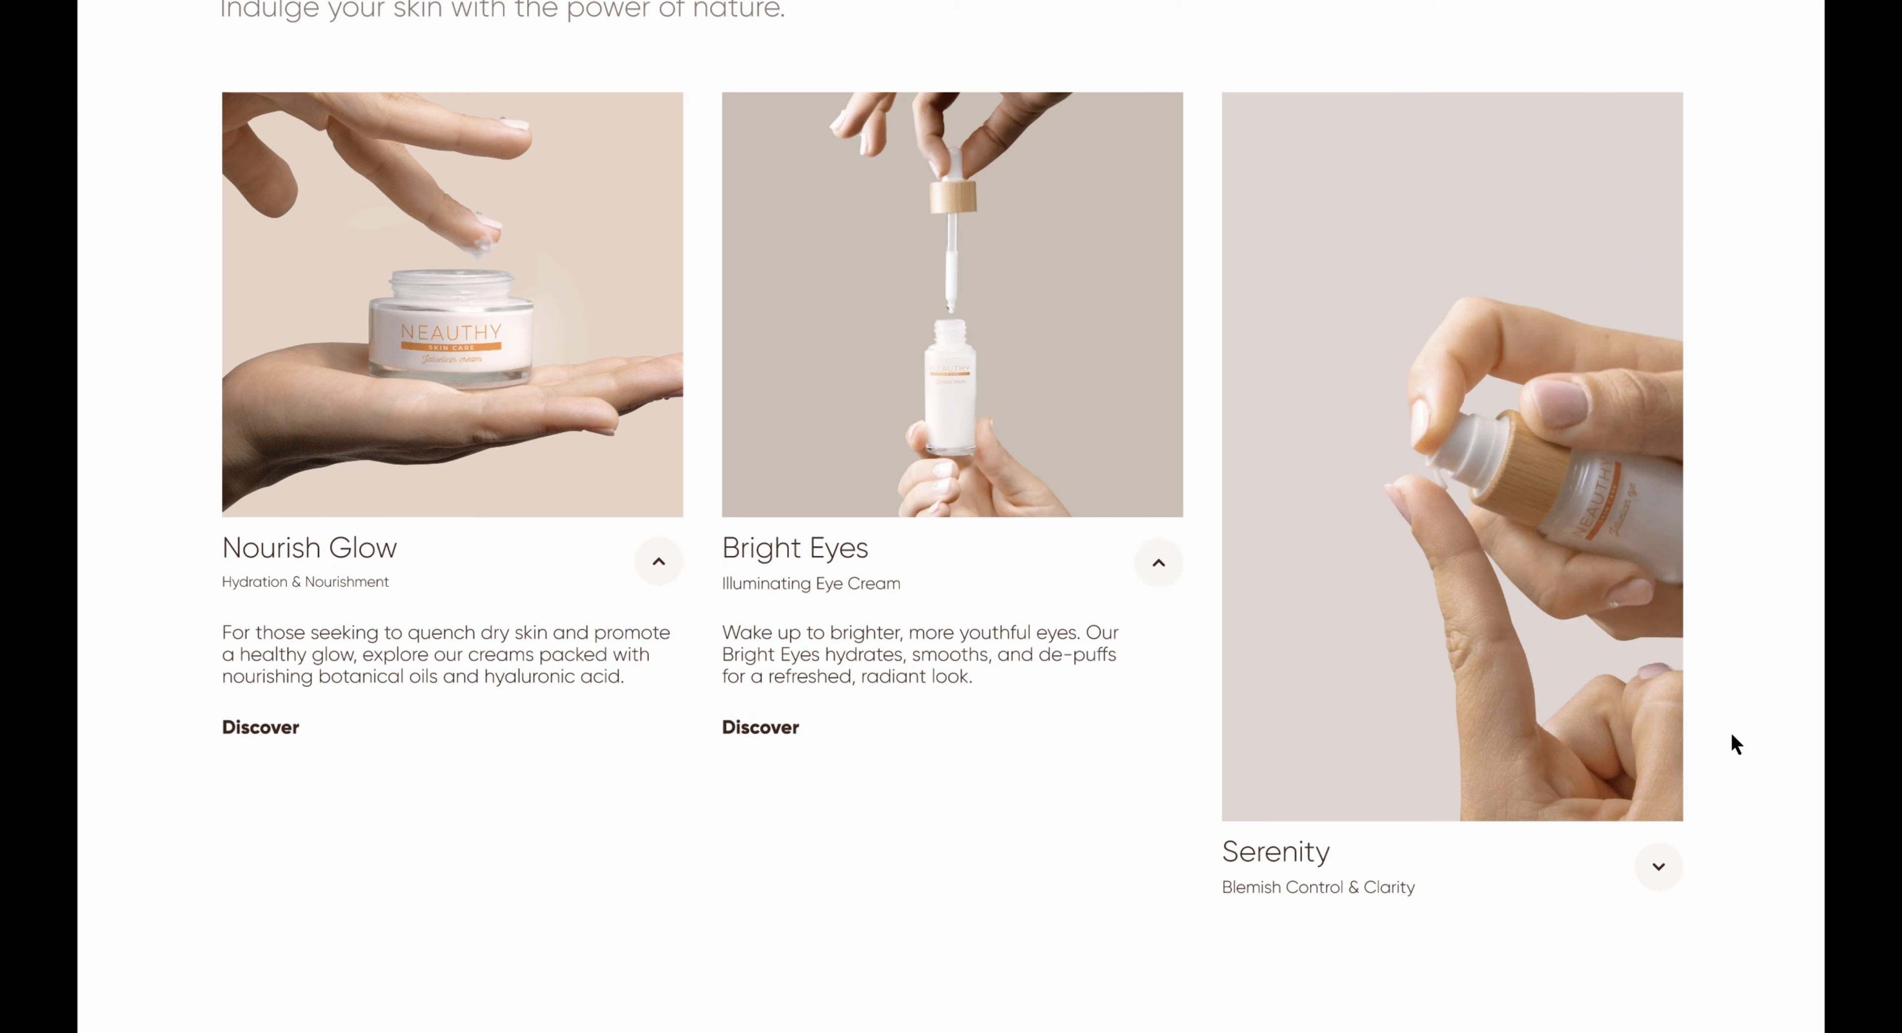
pyautogui.click(1659, 868)
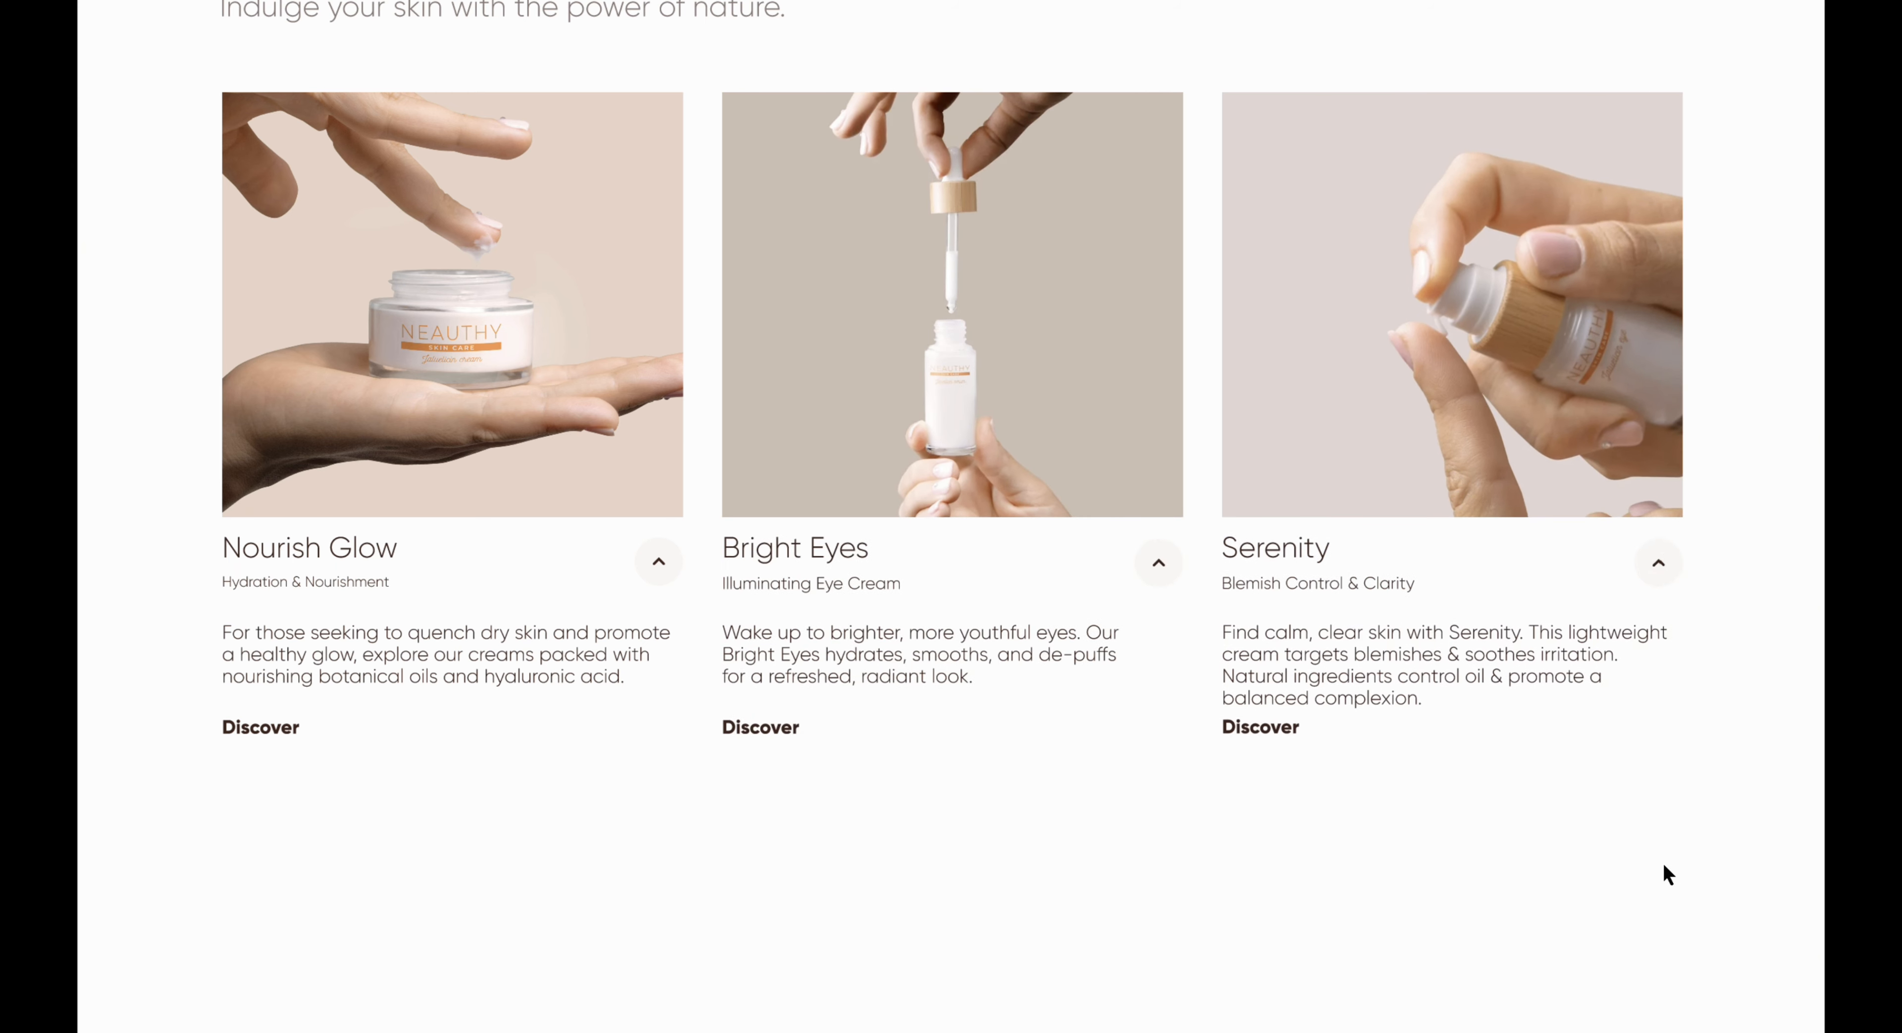
pyautogui.click(1660, 565)
pyautogui.click(1159, 563)
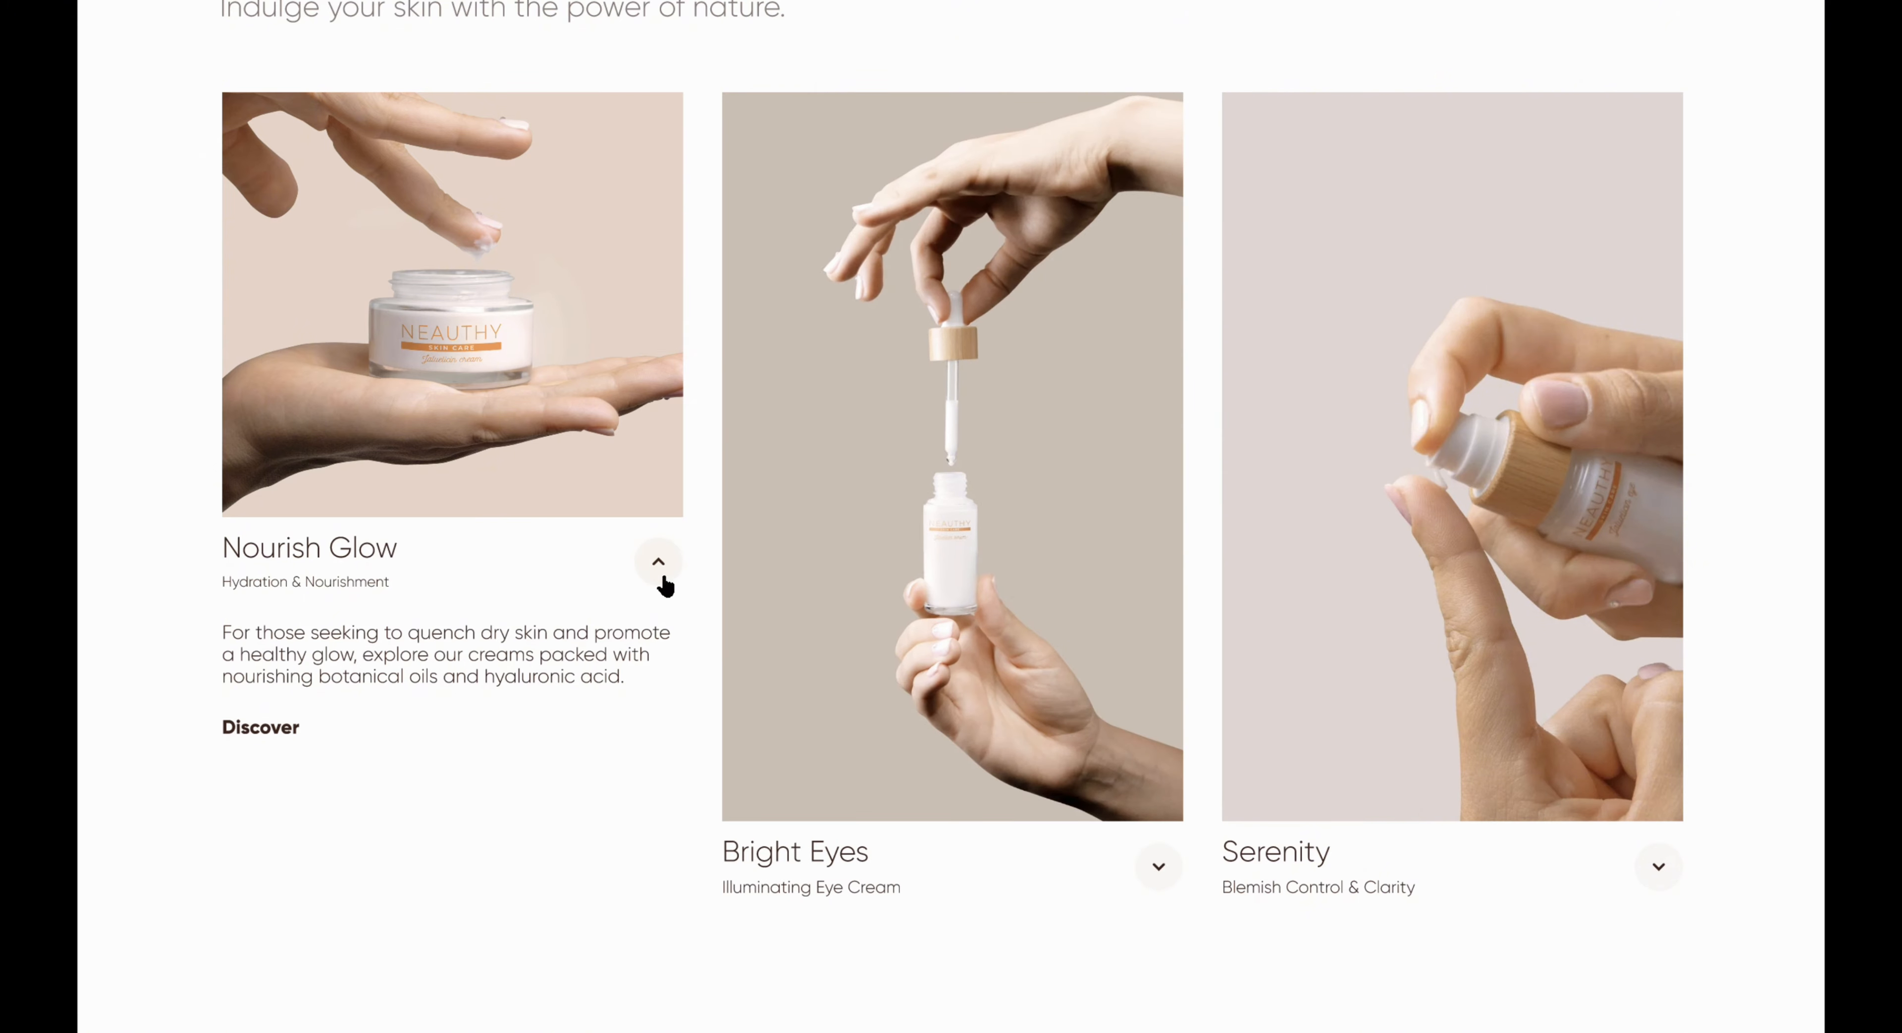
pyautogui.click(660, 567)
# Step: Expand all three product cards once more and collapse Nourish Glow and Bright Eyes, leaving Serenity open
pyautogui.click(661, 870)
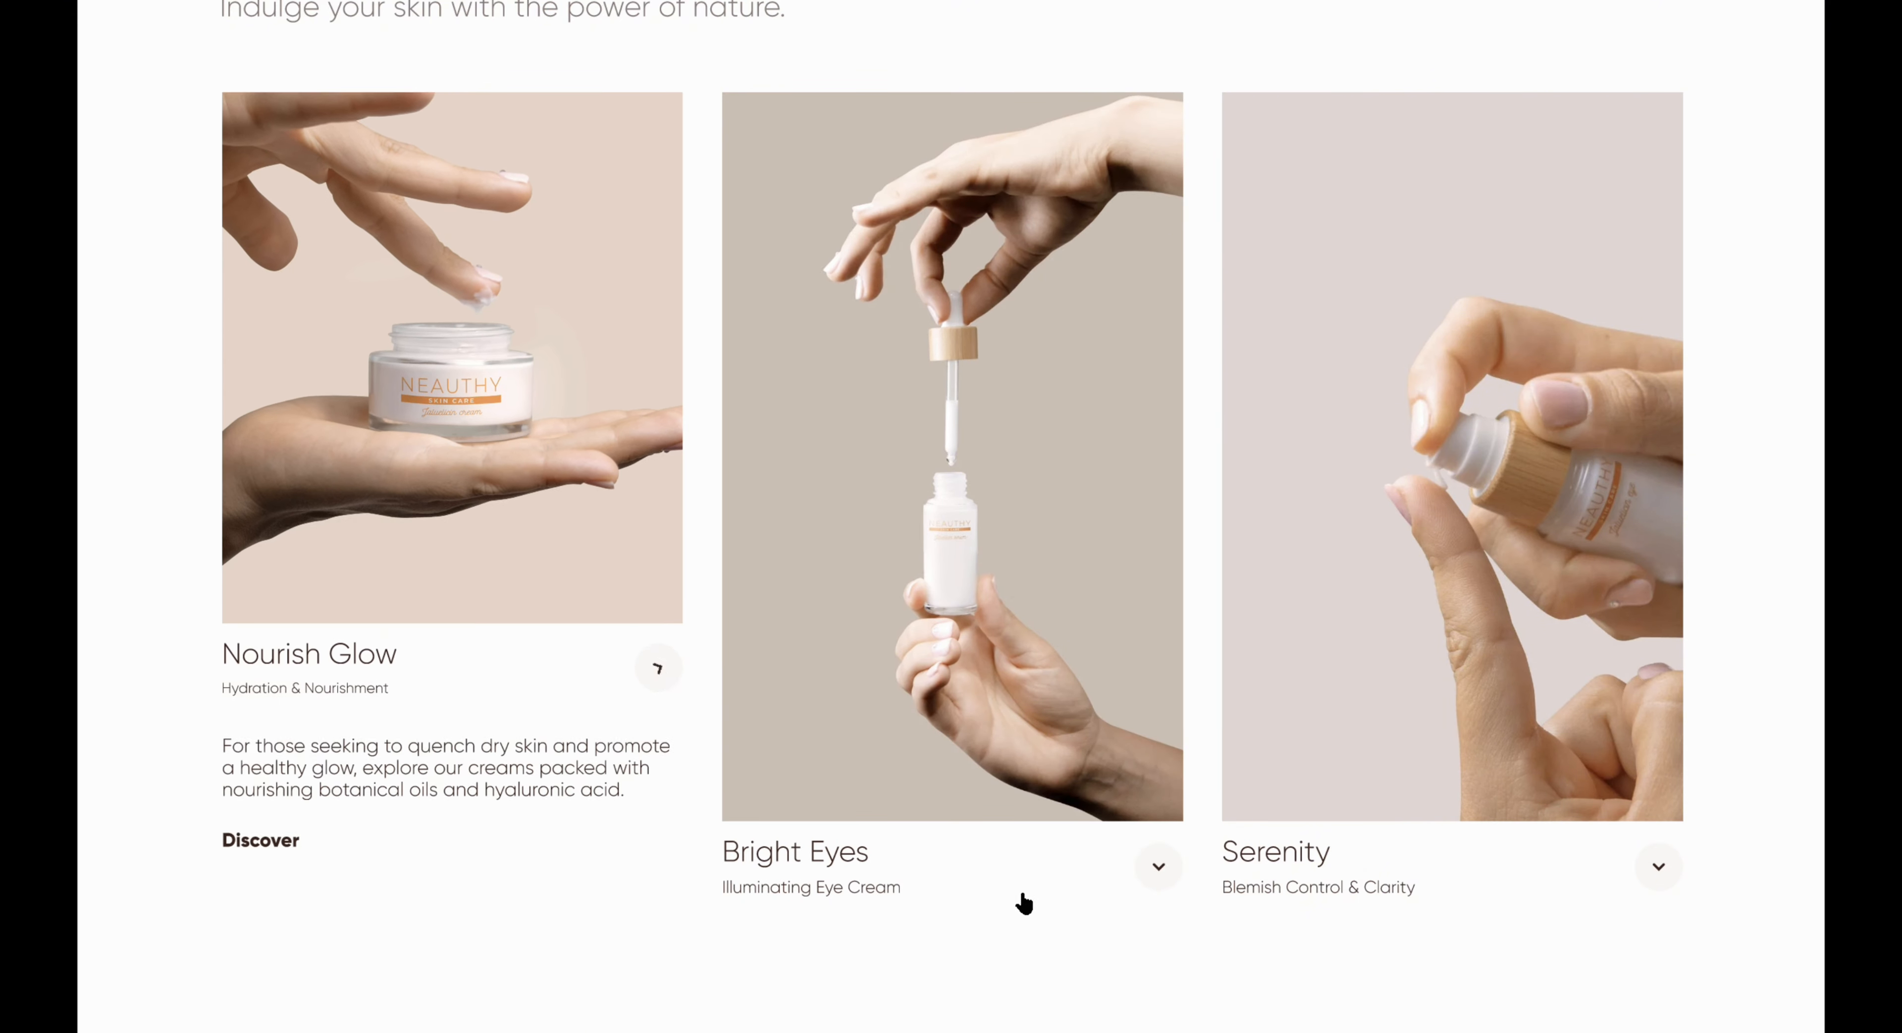
pyautogui.click(1158, 866)
pyautogui.click(1682, 853)
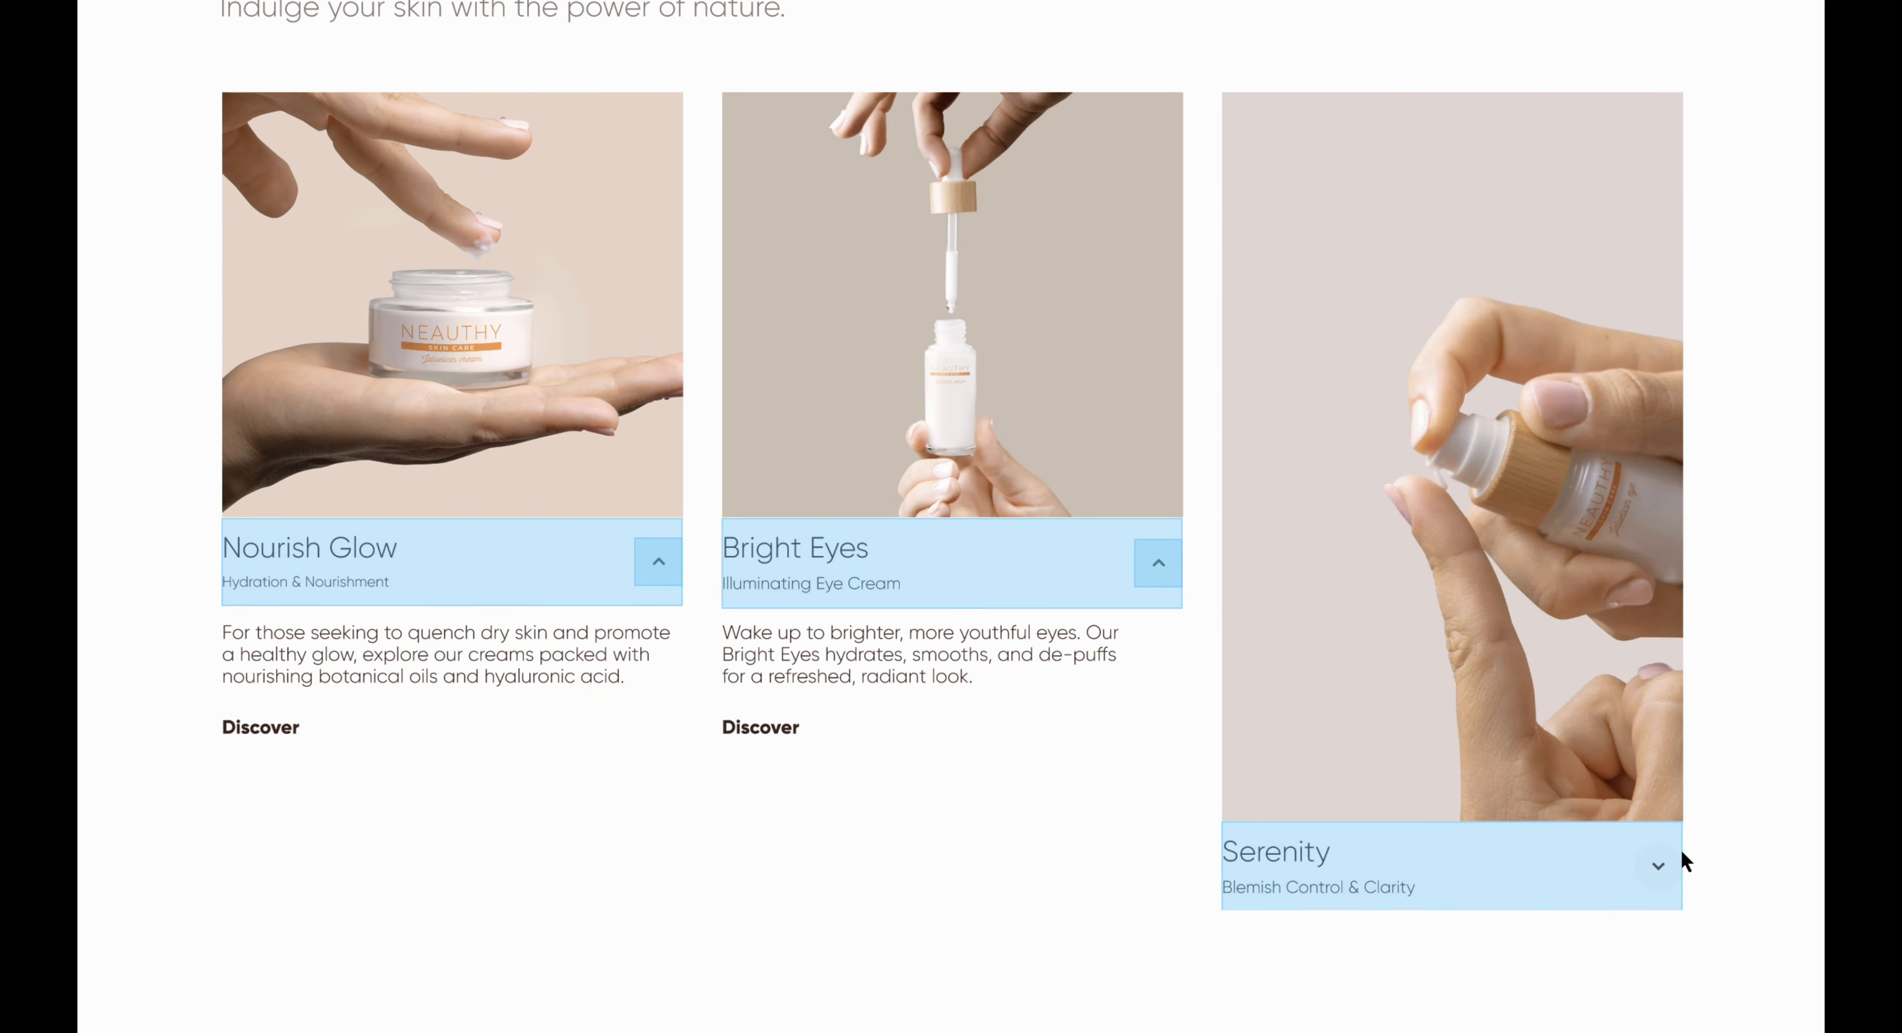
pyautogui.click(1659, 868)
pyautogui.click(659, 563)
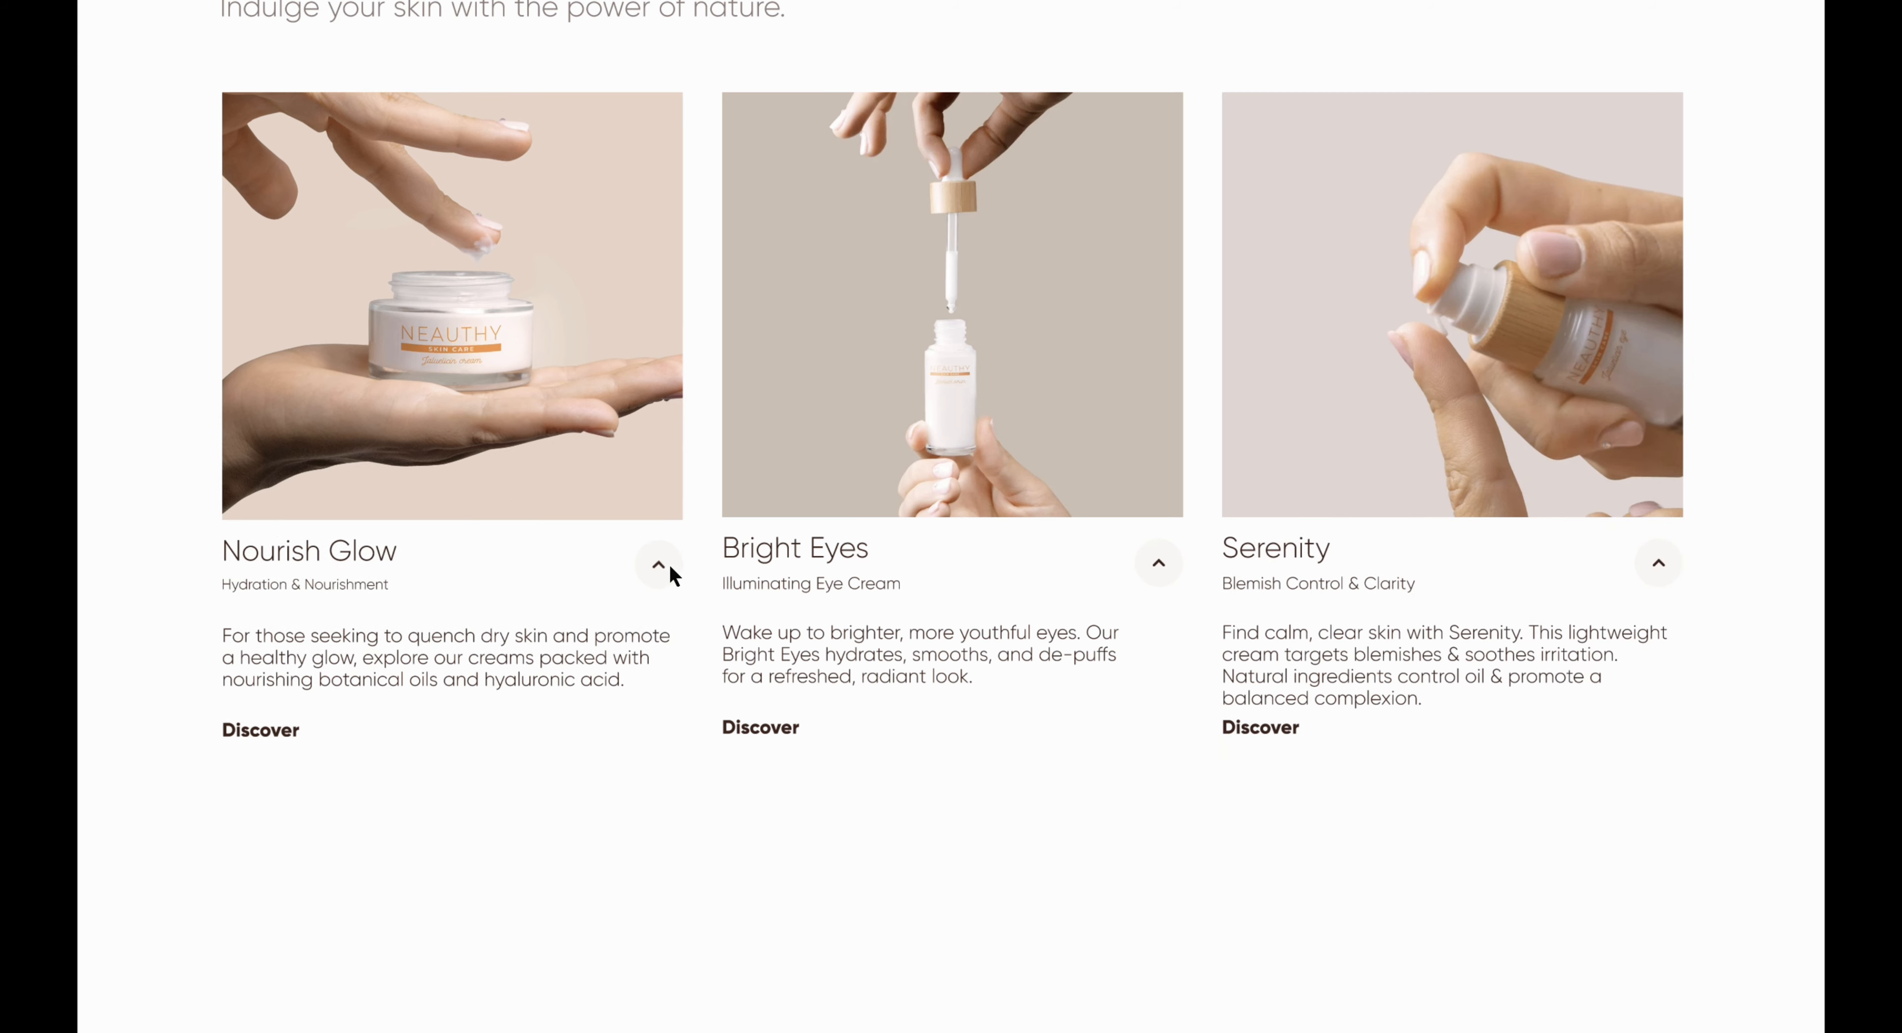
pyautogui.click(1159, 563)
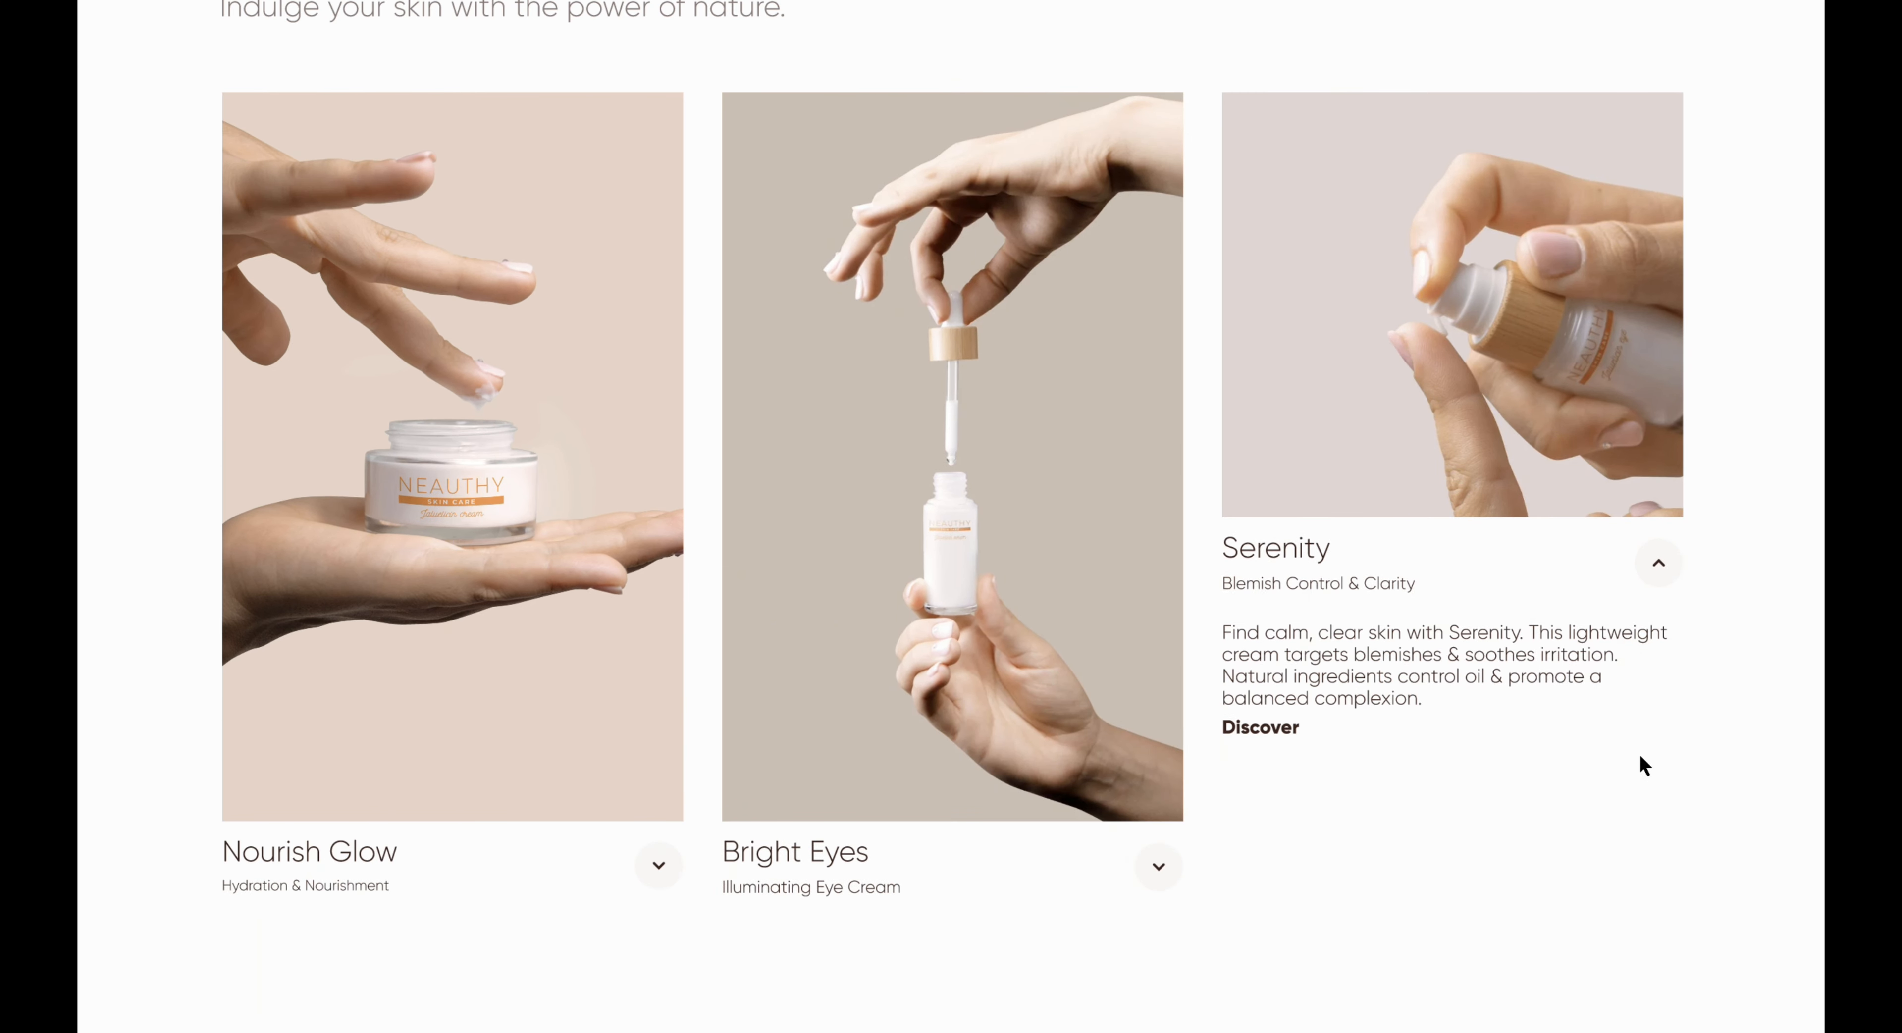
# Step: Change the prototype's scaling option to show the page at a smaller size
pyautogui.scroll(-2, 1644, 765)
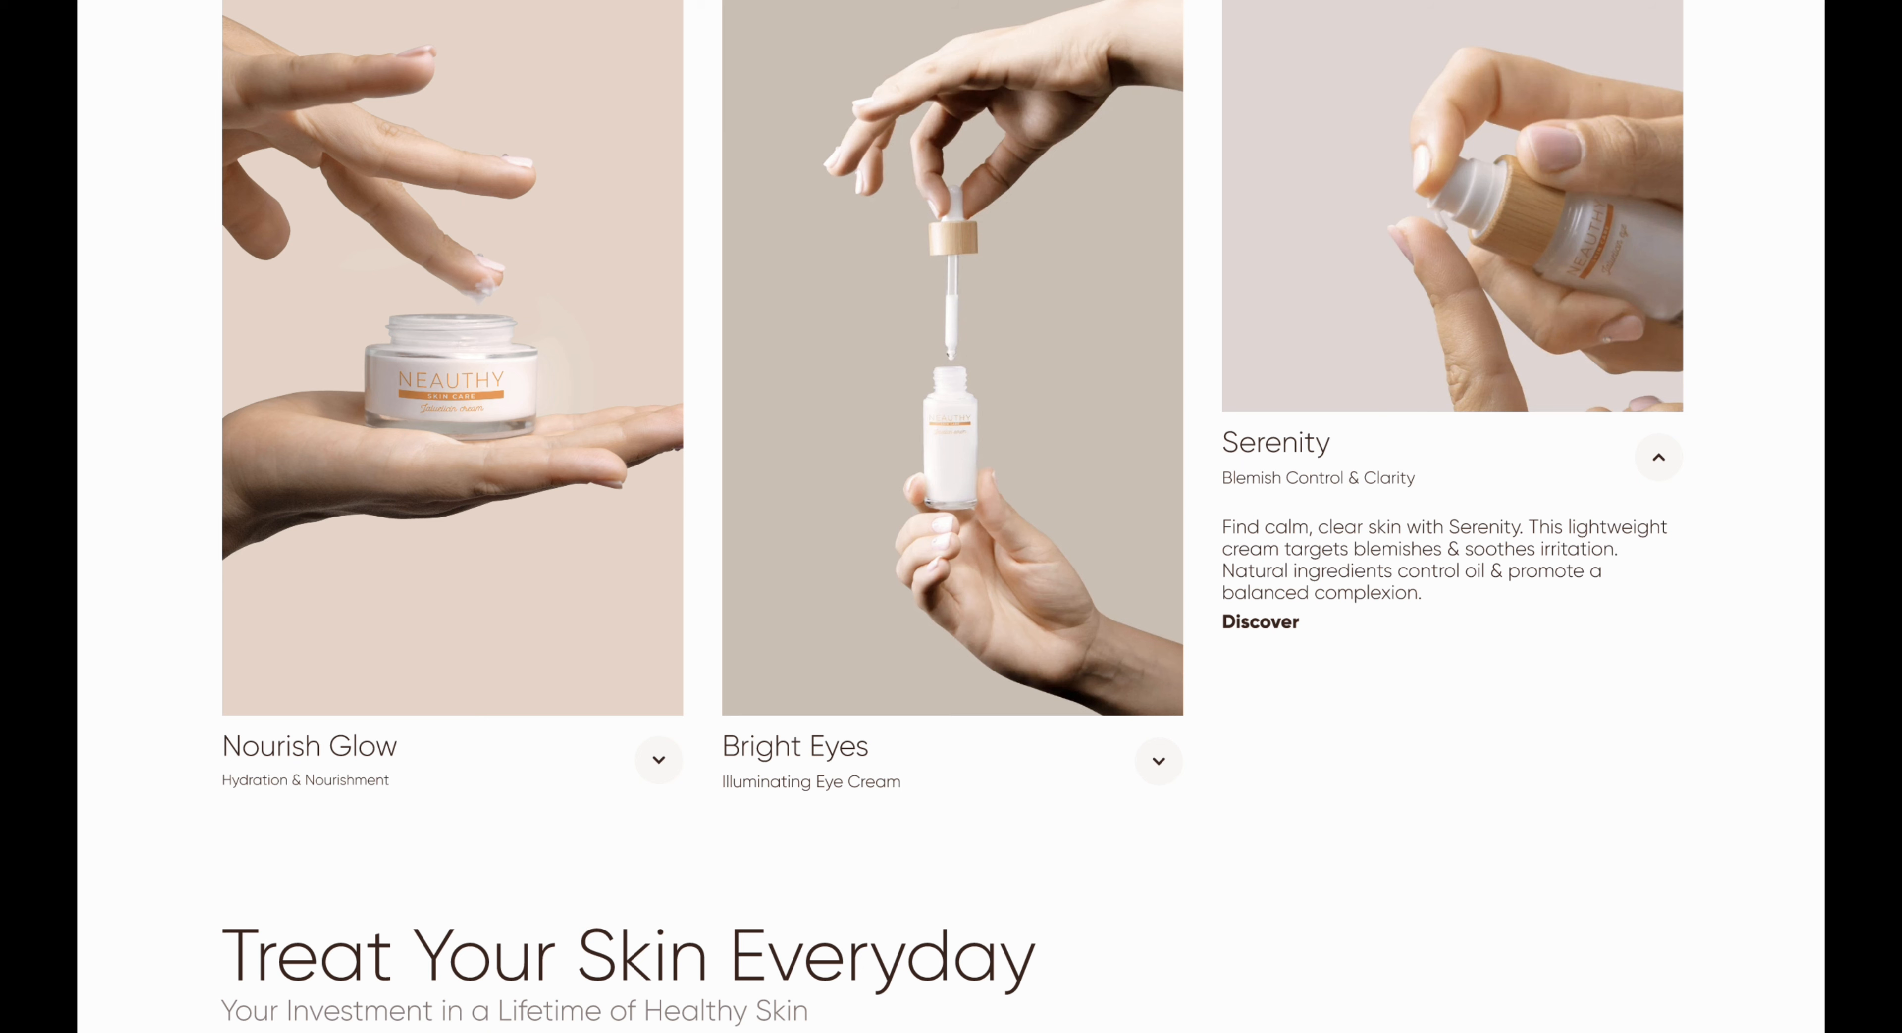
pyautogui.click(1831, 2)
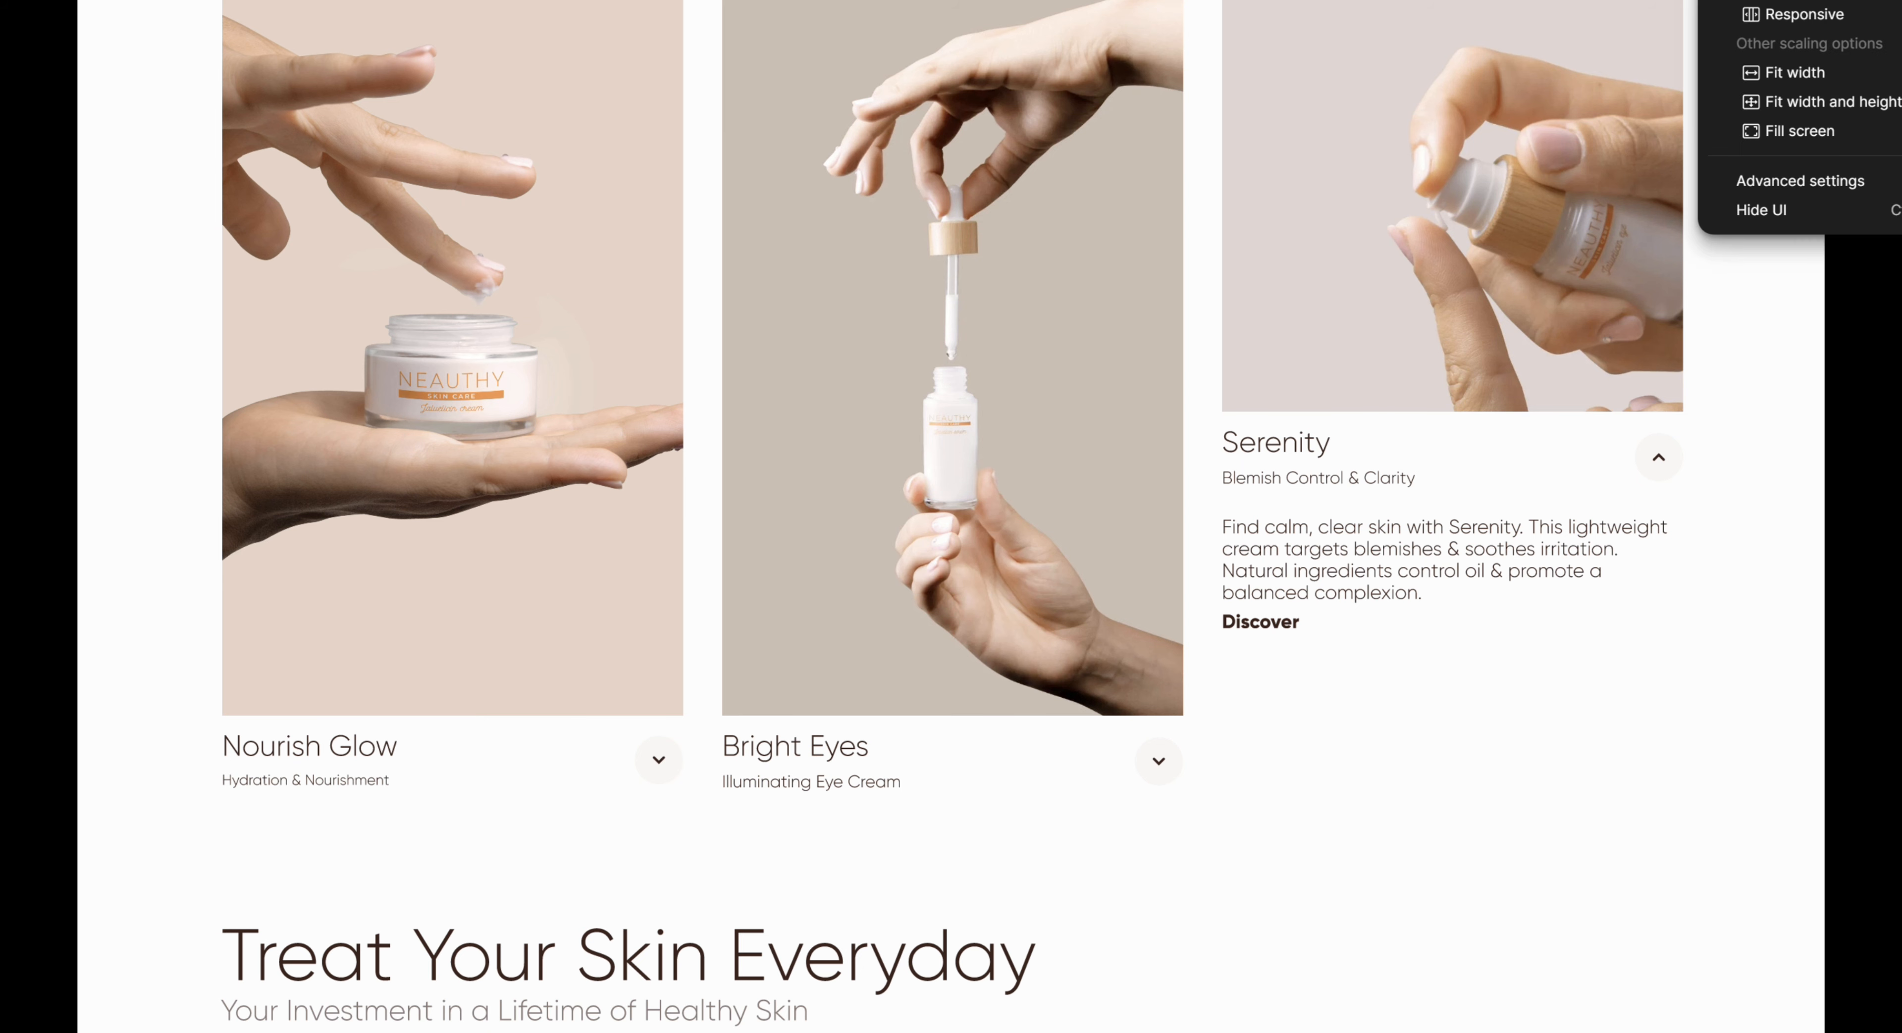
pyautogui.click(1833, 136)
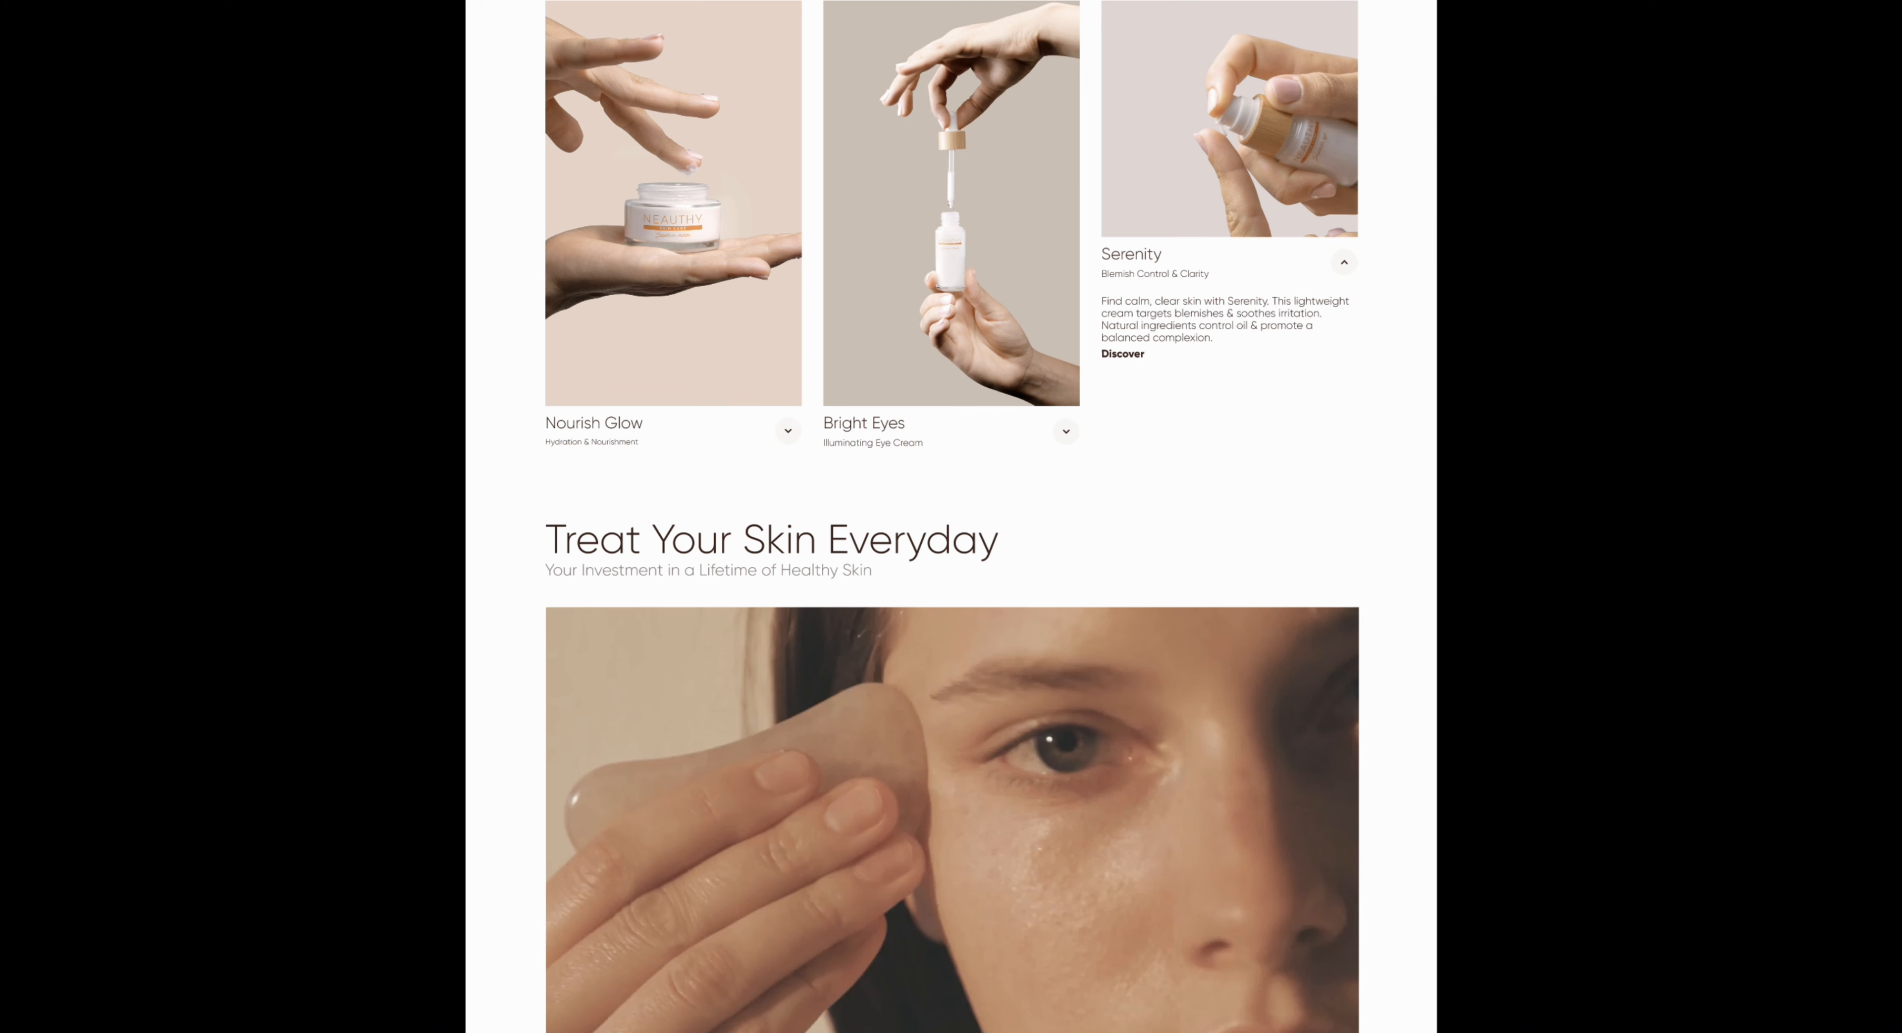
# Step: Test the cards at the smaller scale by expanding Nourish Glow and Bright Eyes and collapsing Serenity and Bright Eyes
pyautogui.click(788, 431)
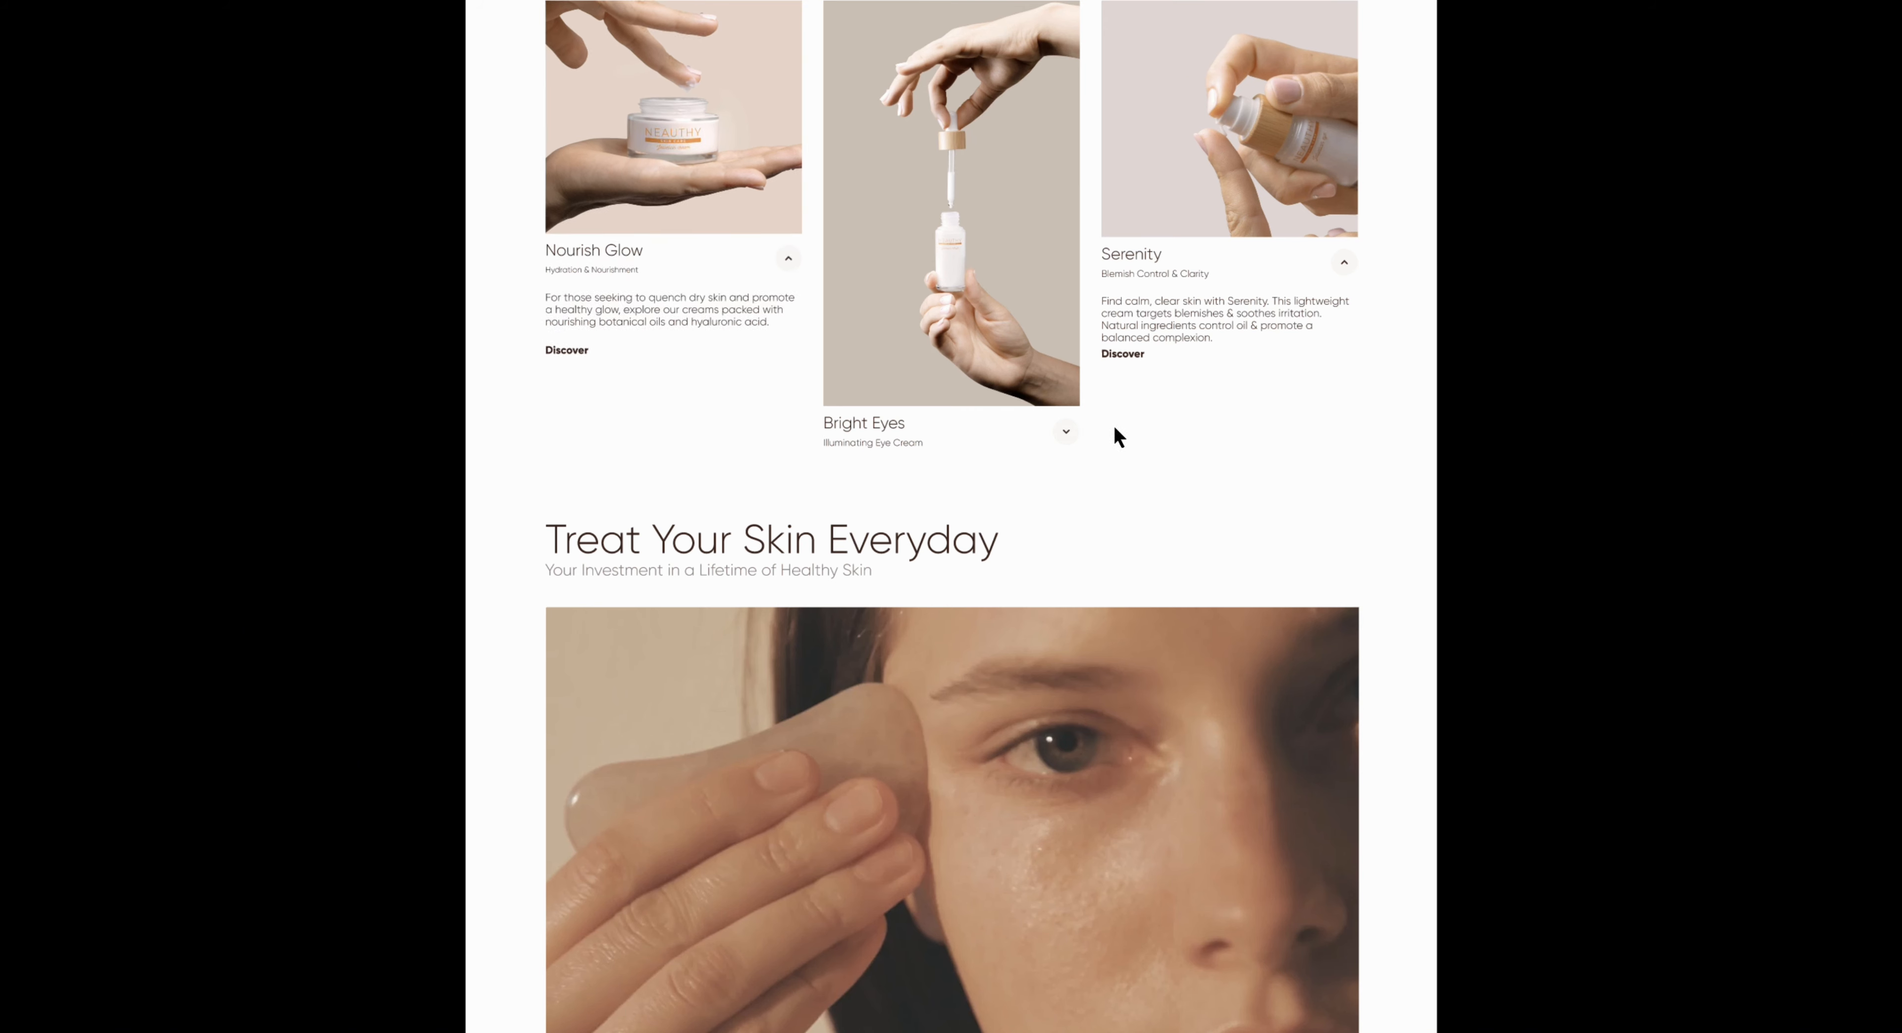
pyautogui.click(1065, 433)
pyautogui.click(1345, 263)
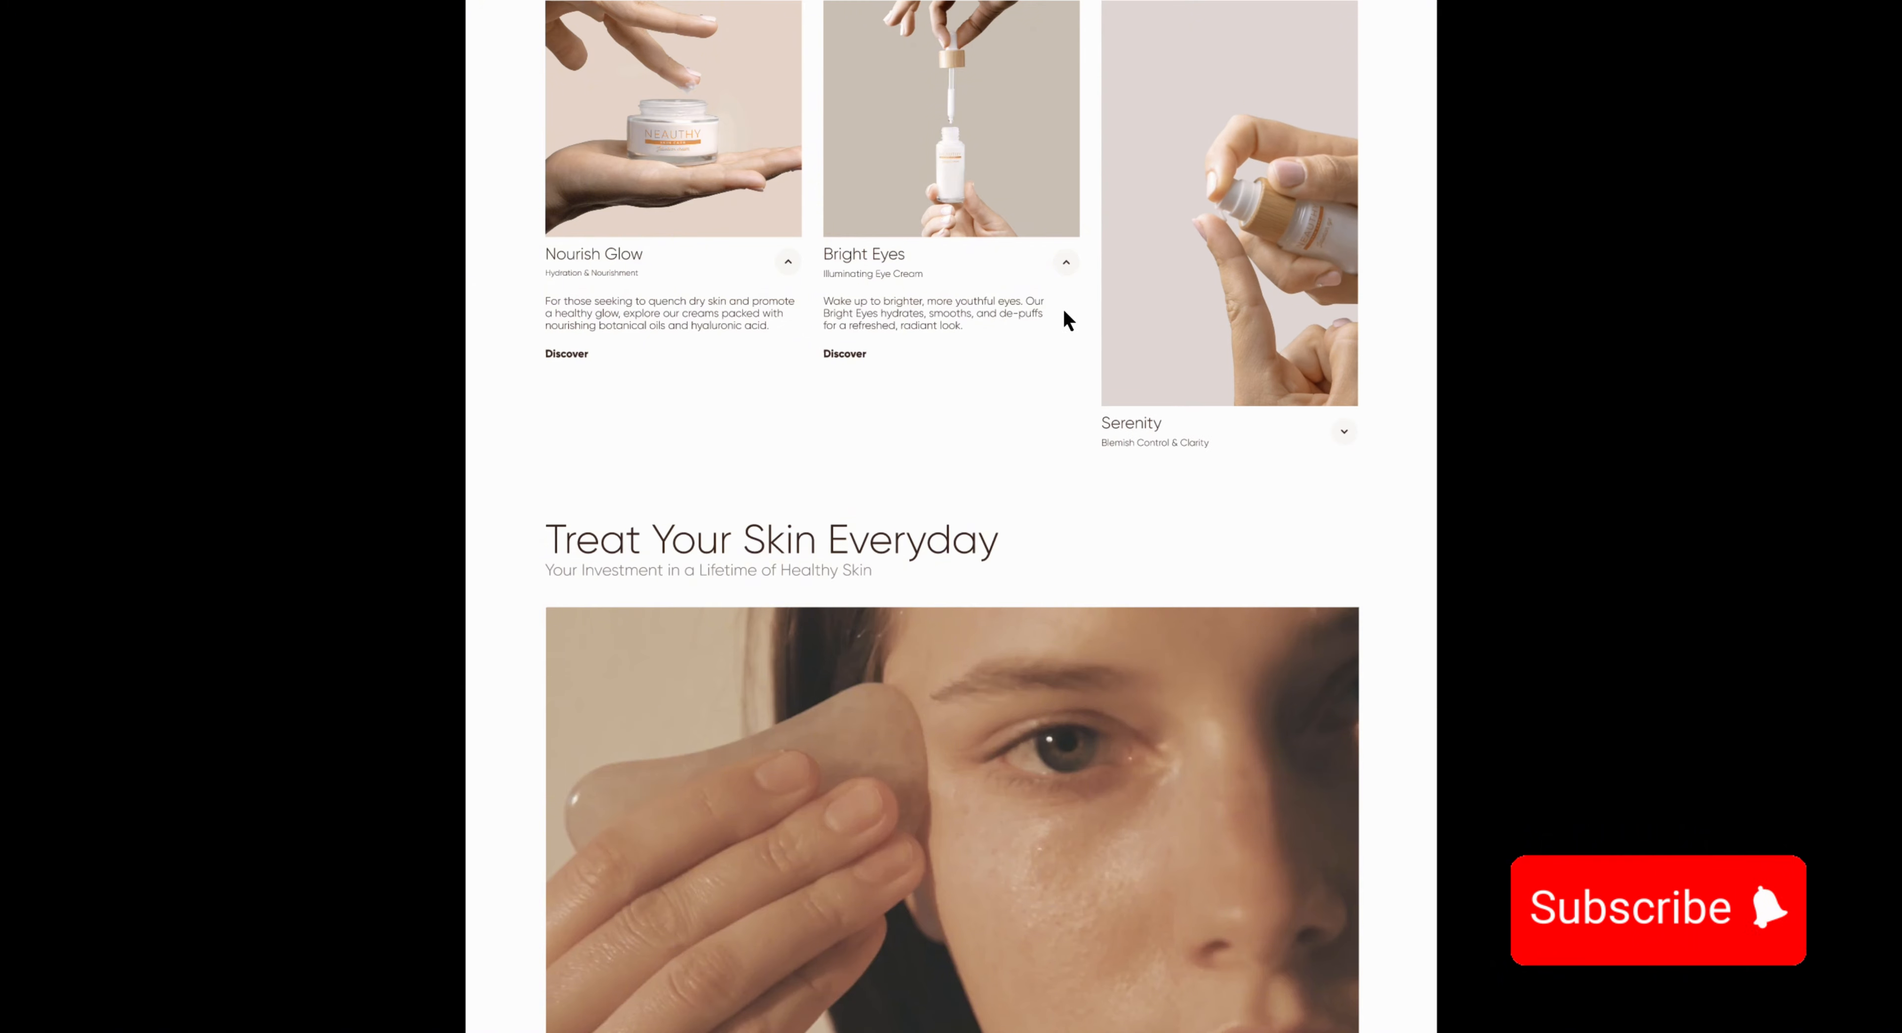
pyautogui.click(1067, 262)
pyautogui.click(787, 262)
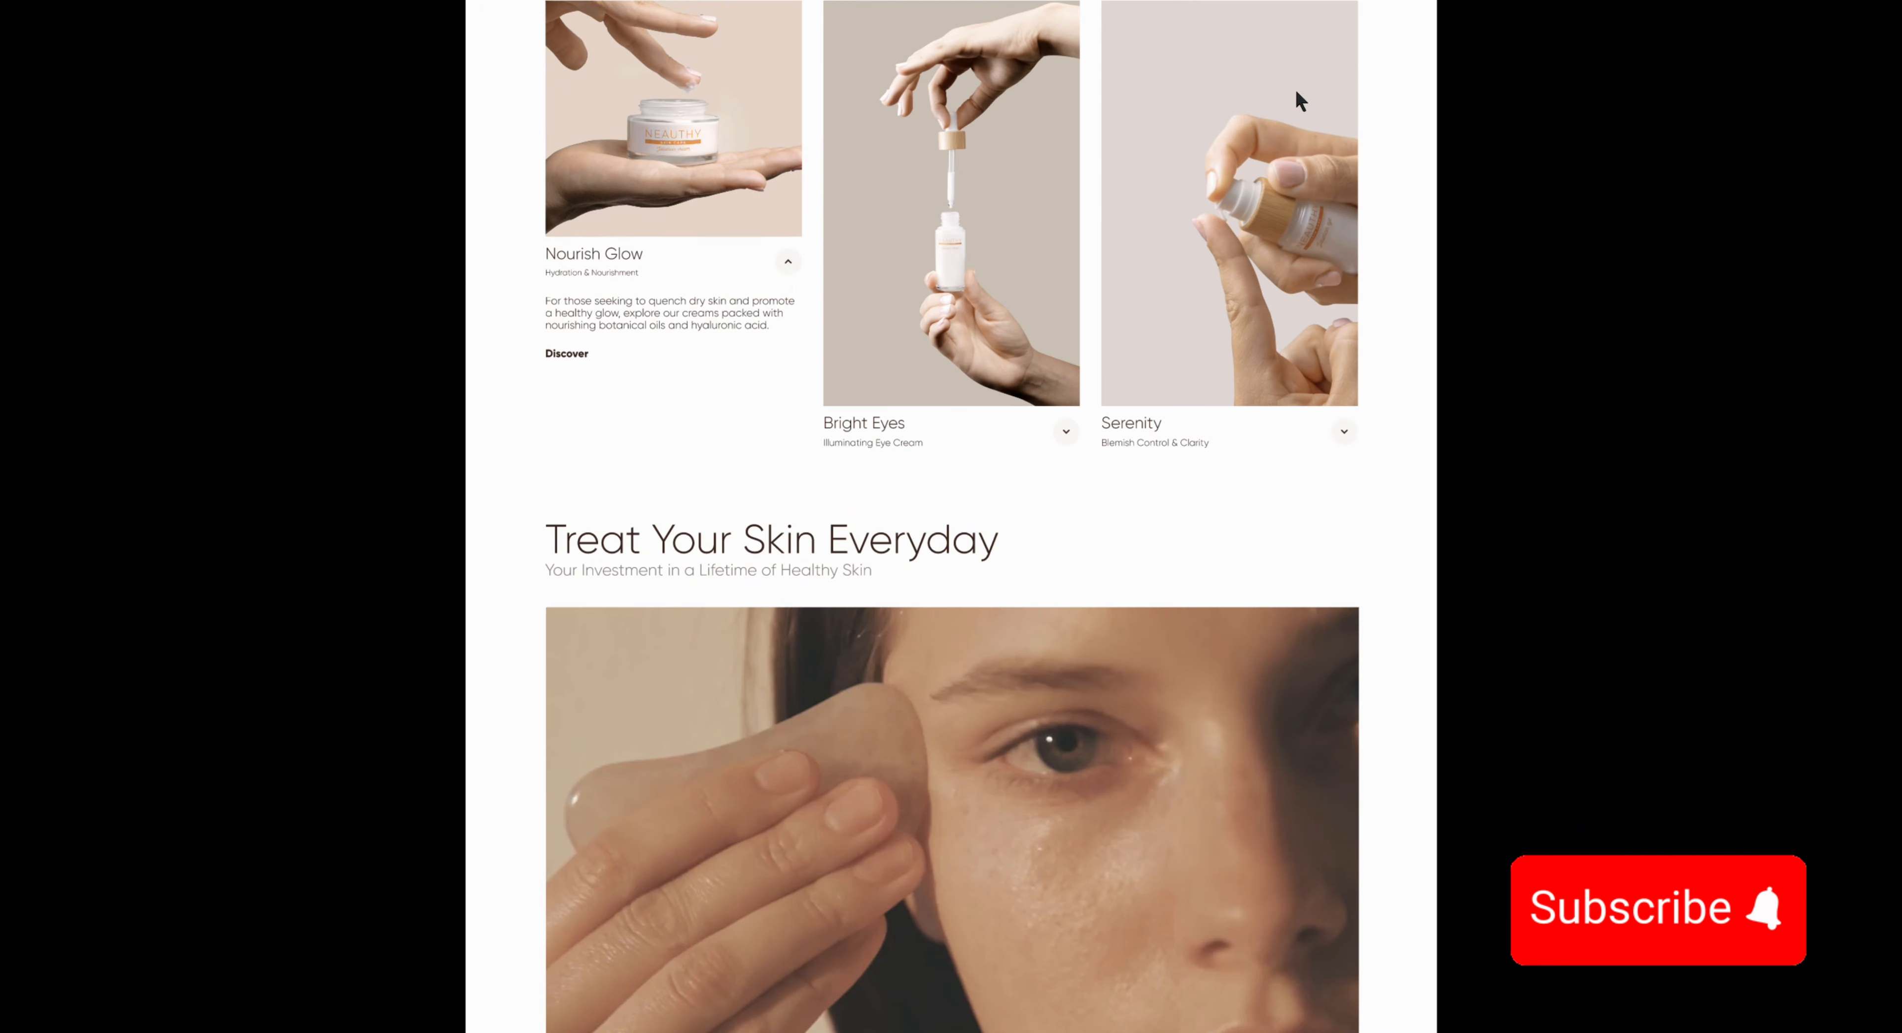